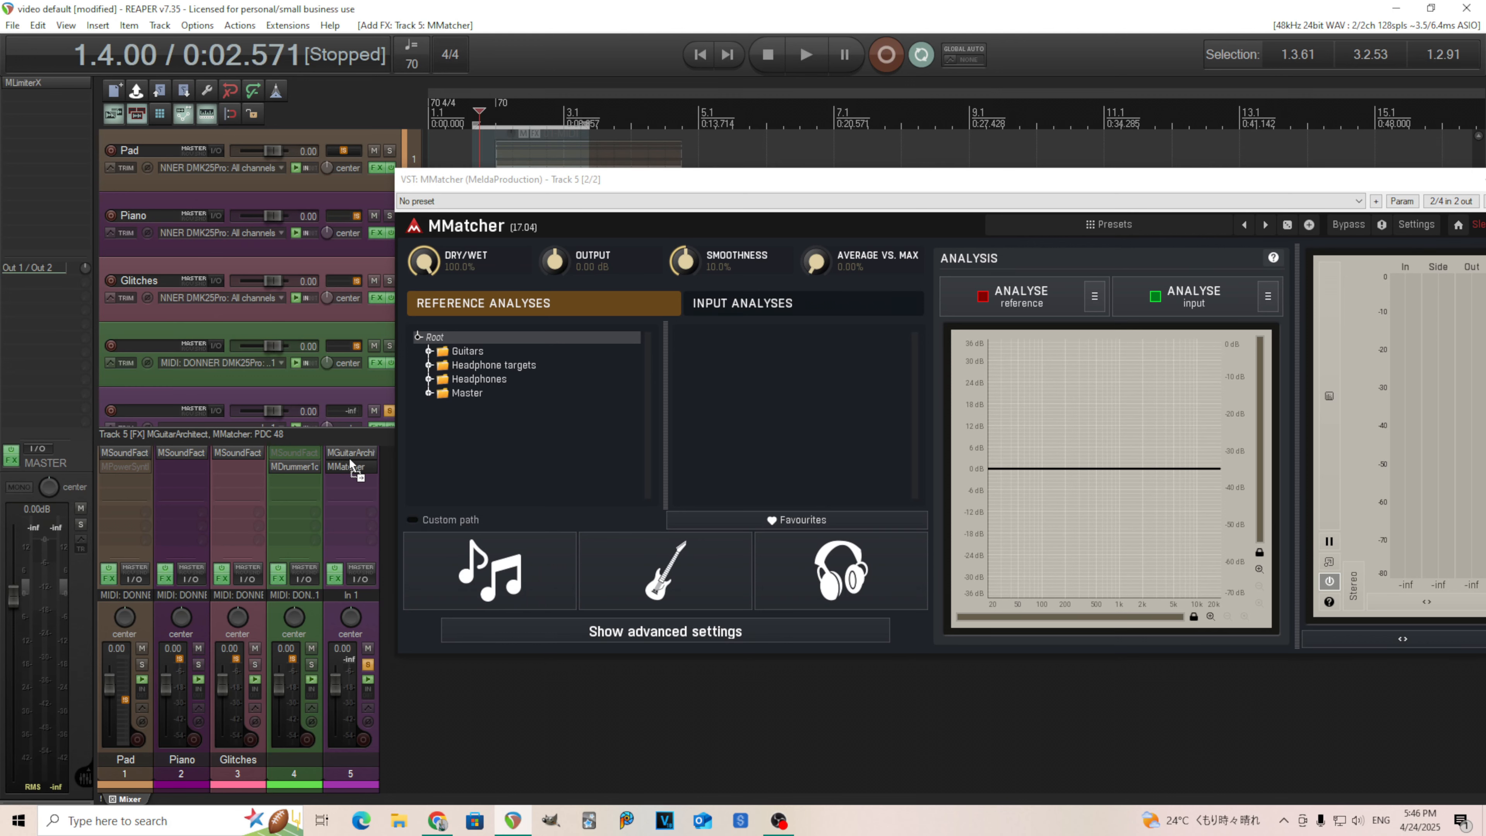
- Place MMatcher ahead of MGuitarArchitect in Track 5's FX chain and bring its plugin window fully into view
{"action": "left_click_drag", "start_coordinate": [757, 191], "coordinate": [546, 193]}
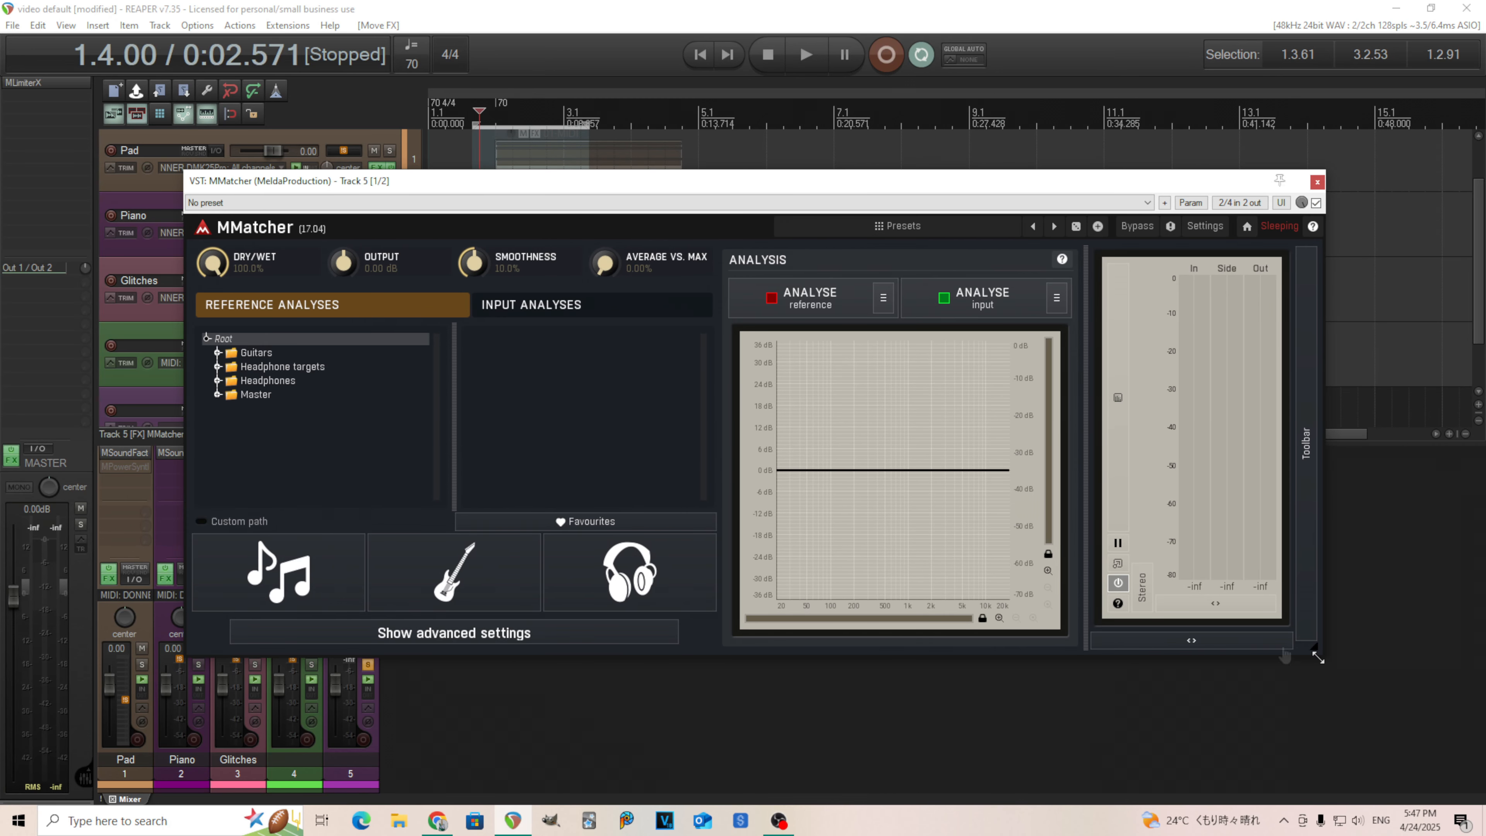
{"action": "left_click", "coordinate": [226, 259]}
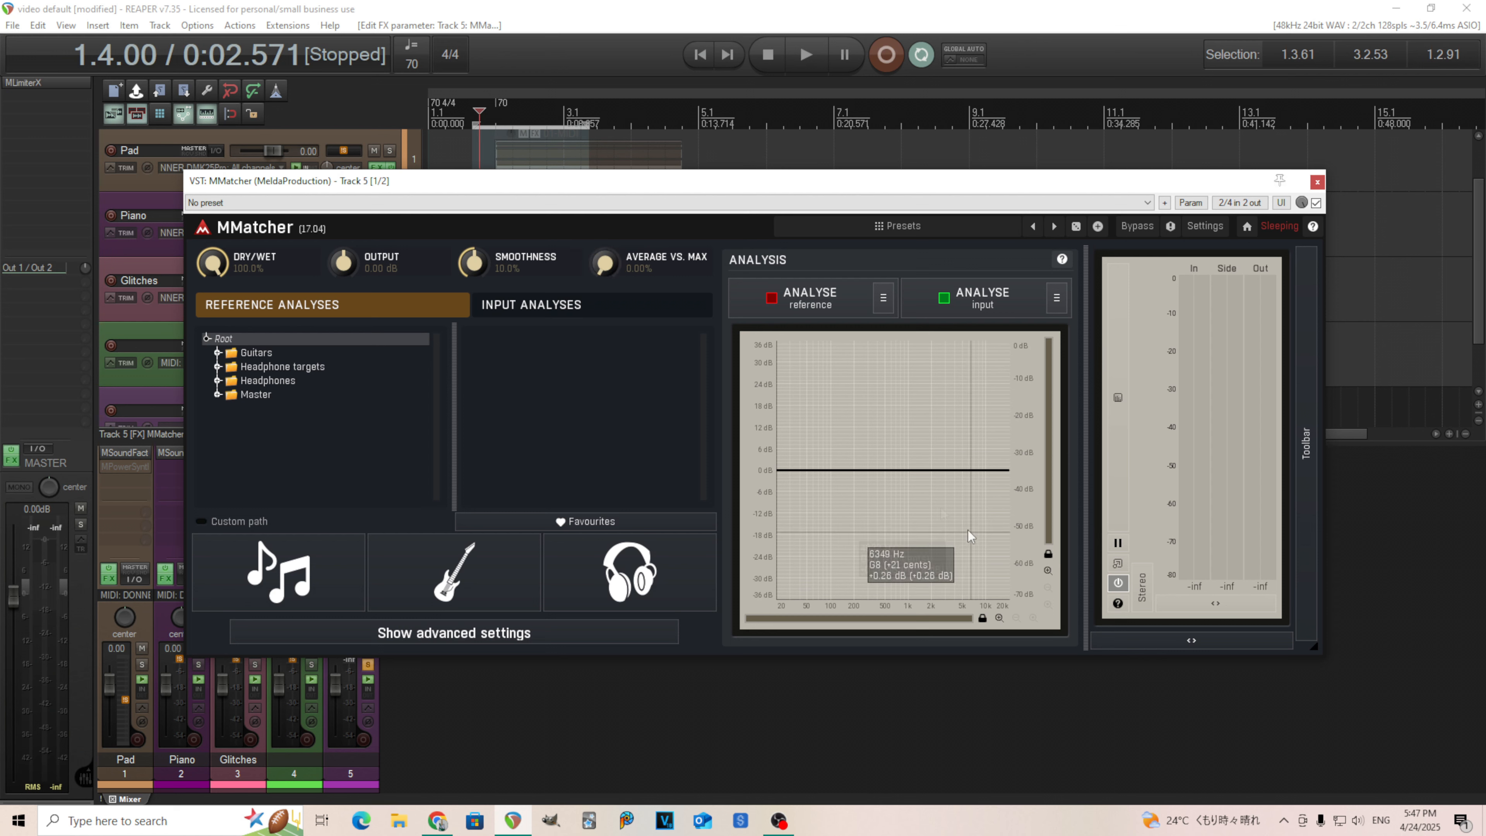
{"action": "mouse_move", "coordinate": [605, 263]}
{"action": "left_mouse_down"}
{"action": "mouse_move", "coordinate": [605, 152]}
{"action": "mouse_move", "coordinate": [605, 263]}
{"action": "left_mouse_up"}
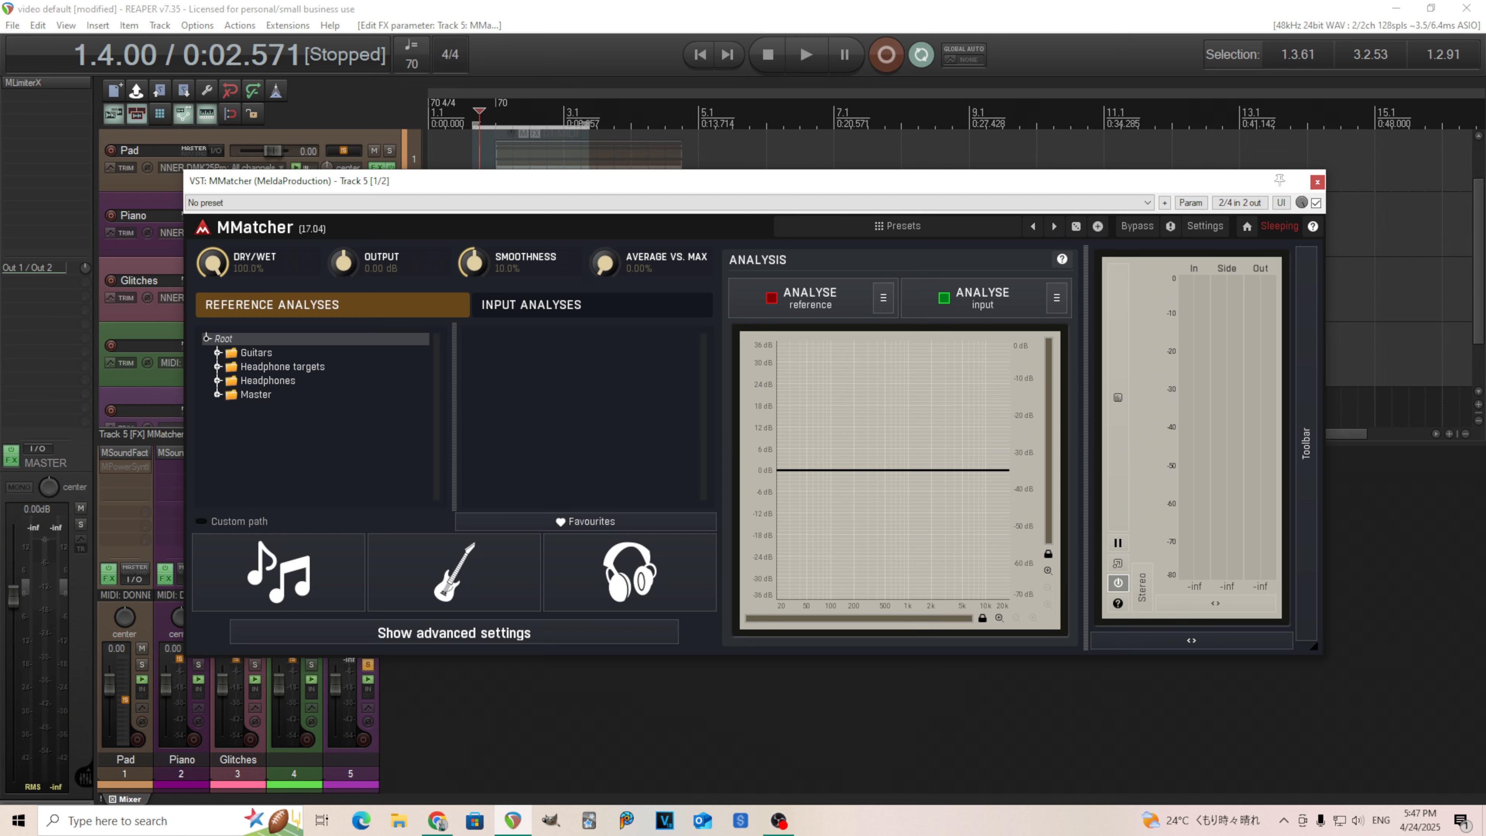
{"action": "left_click_drag", "start_coordinate": [548, 180], "coordinate": [518, 198]}
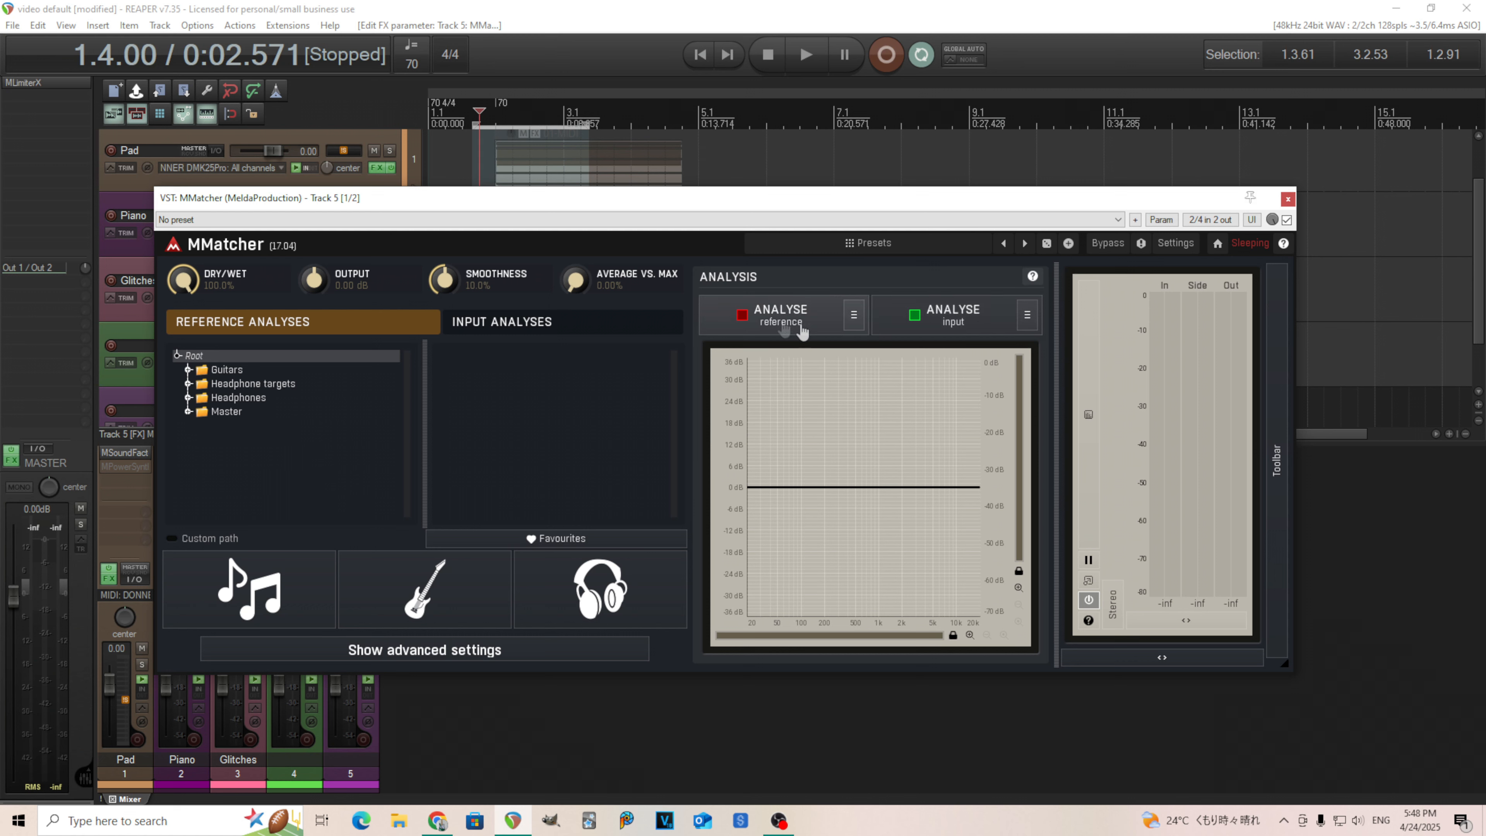
- Examine the available options for the reference analysis and for the input analysis, closing each list without choosing anything
{"action": "left_click", "coordinate": [854, 316]}
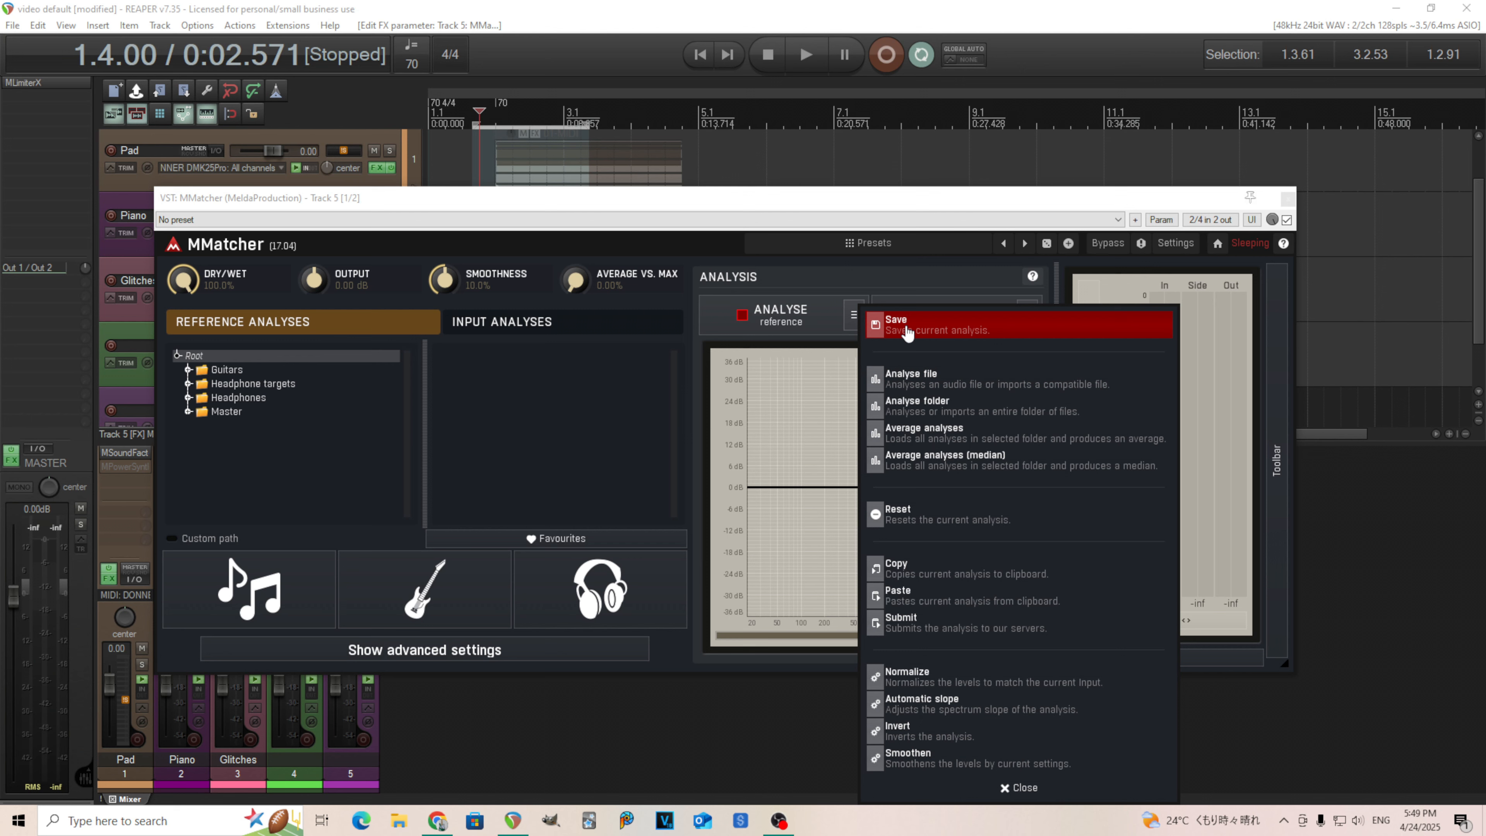
{"action": "left_click", "coordinate": [813, 280]}
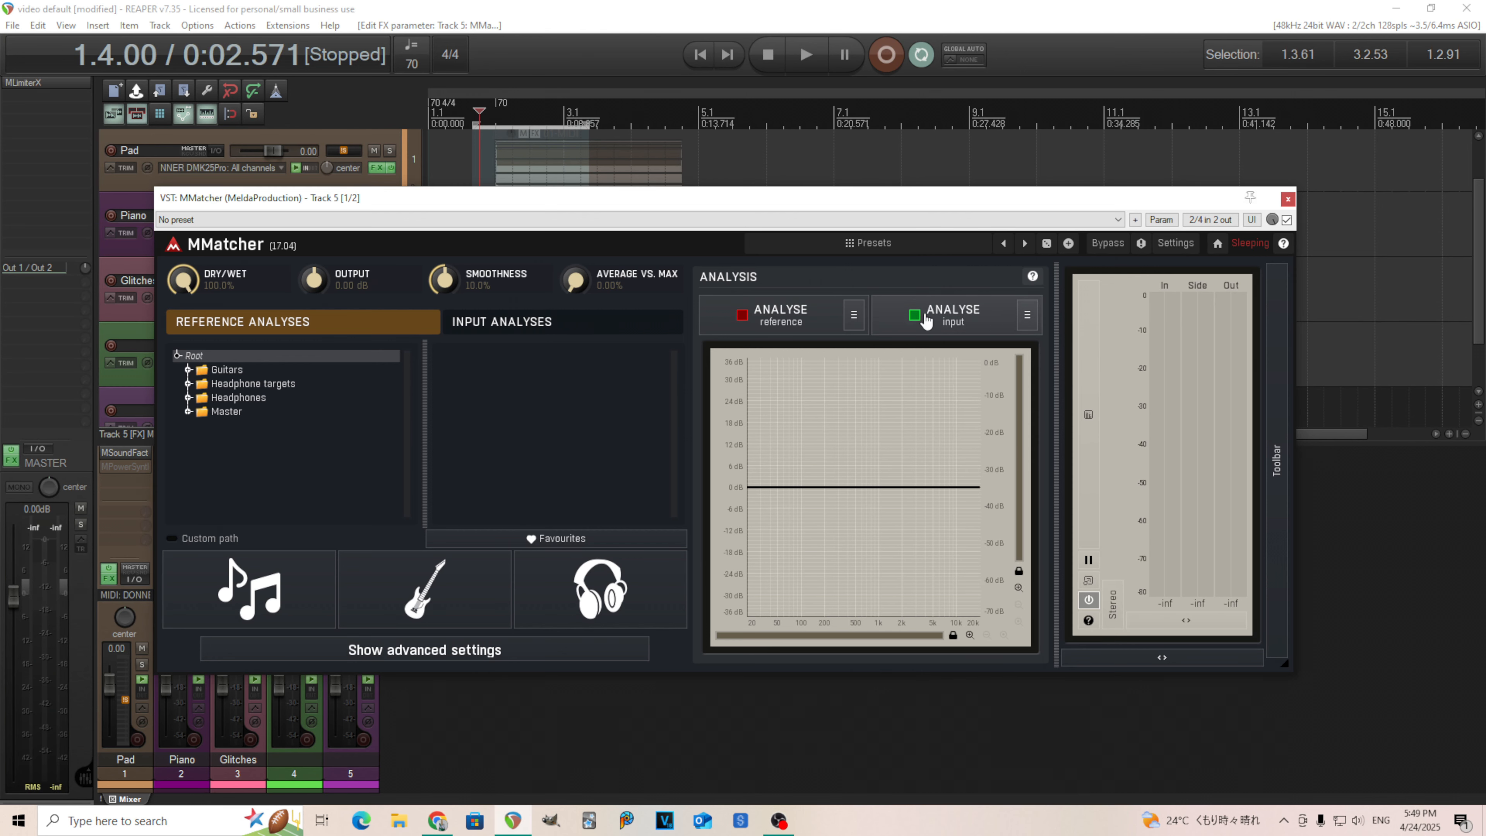
{"action": "left_click", "coordinate": [1027, 321]}
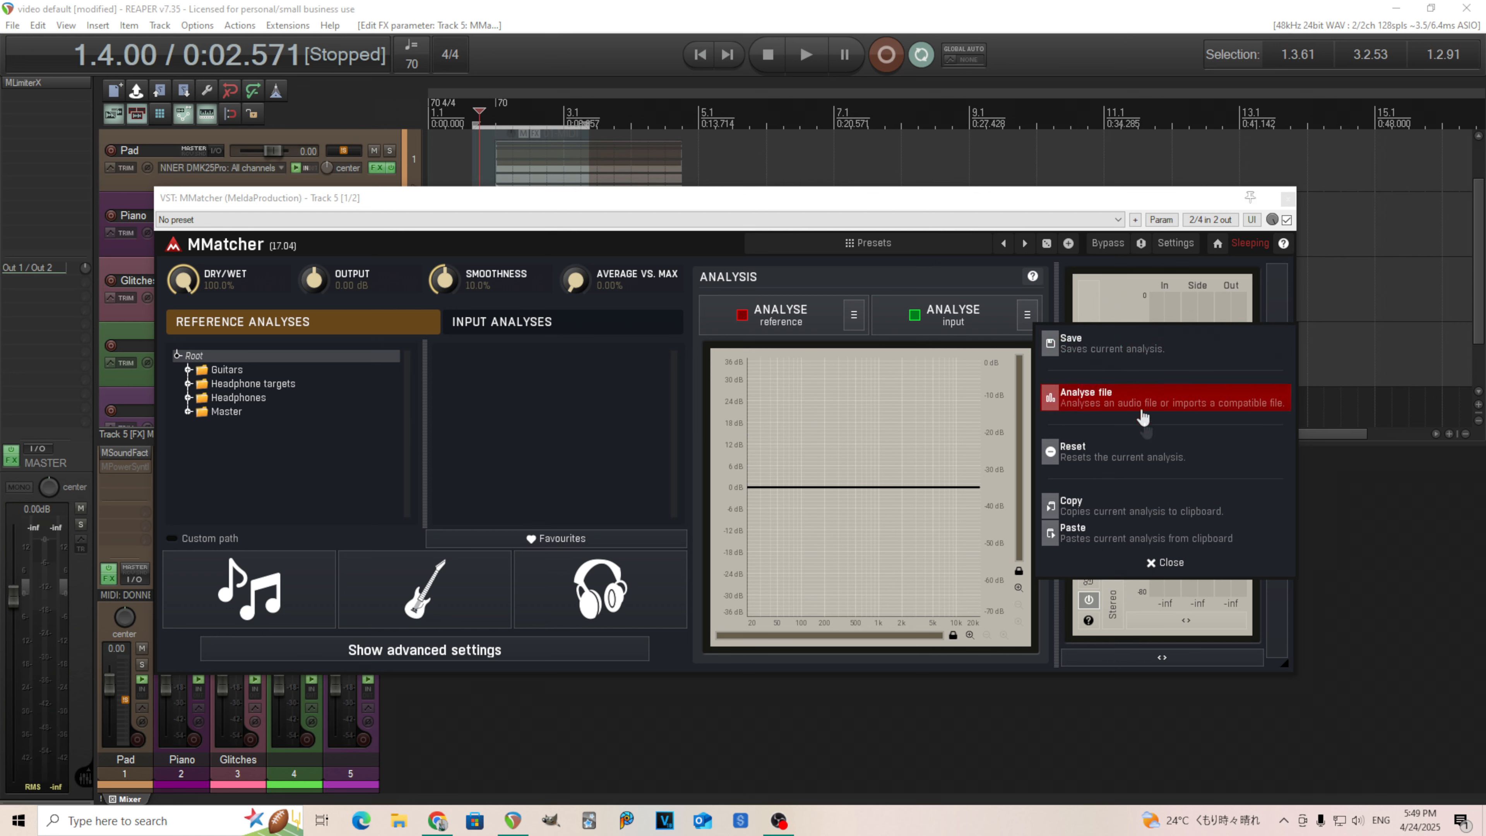
{"action": "left_click", "coordinate": [687, 200]}
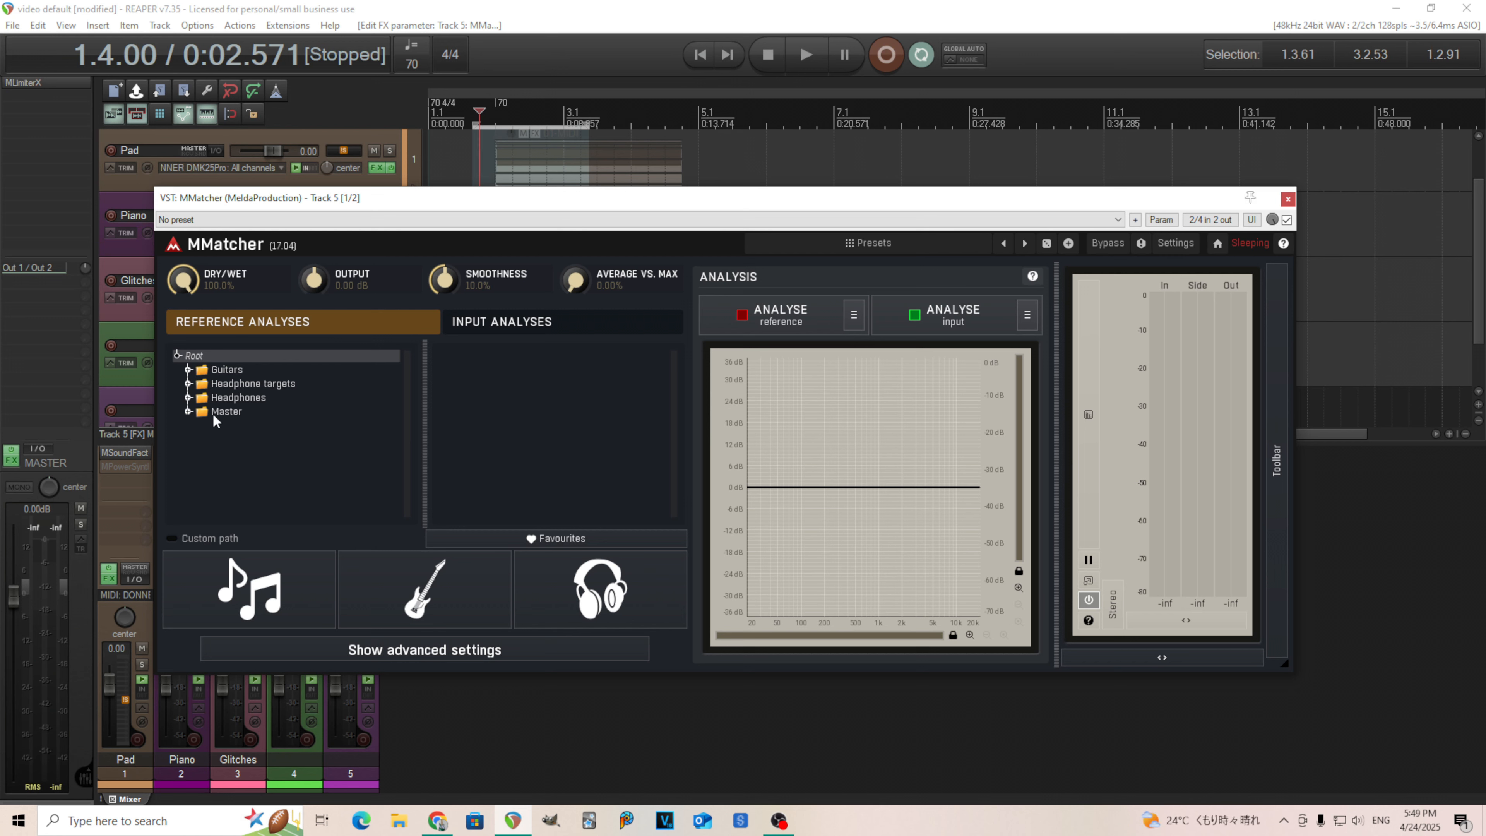
- Expand the Master folder of reference analyses and open its Classical genre
{"action": "left_click", "coordinate": [223, 411]}
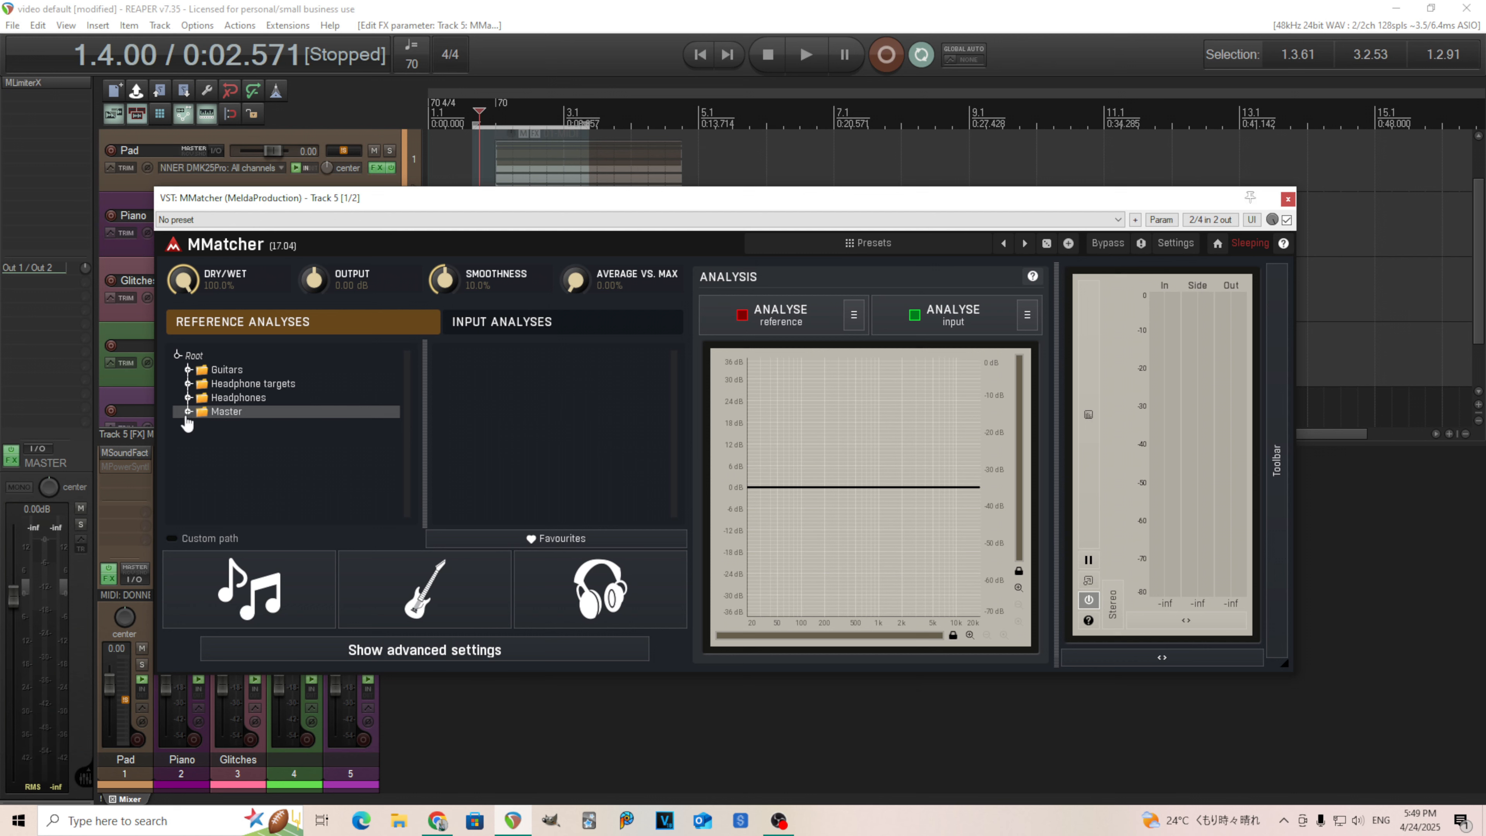
{"action": "left_click", "coordinate": [188, 411]}
{"action": "scroll", "coordinate": [318, 448], "scroll_direction": "down", "scroll_amount": 1}
{"action": "scroll", "coordinate": [320, 451], "scroll_direction": "down", "scroll_amount": 1}
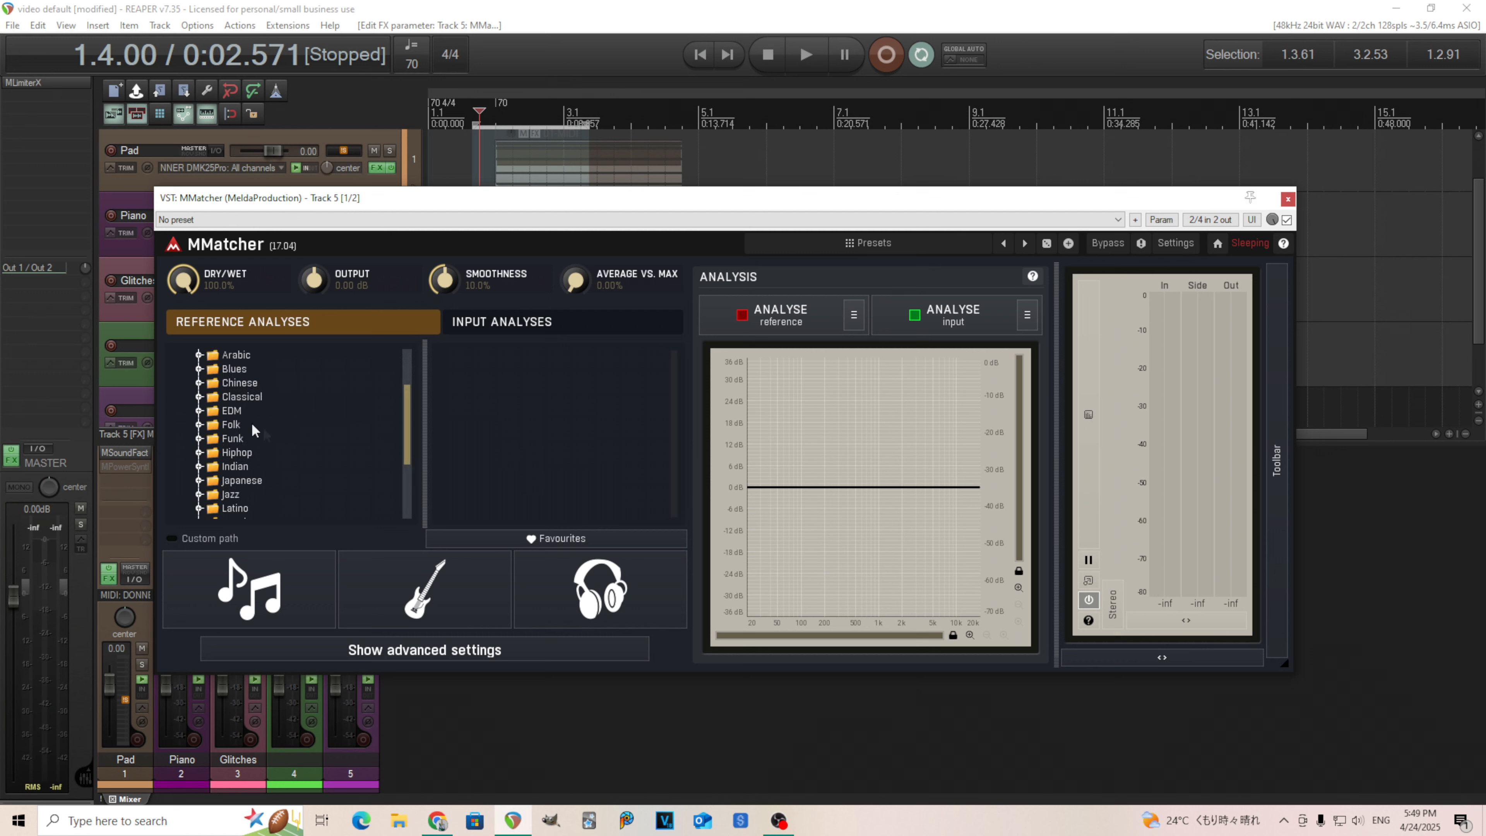
{"action": "left_click", "coordinate": [212, 399]}
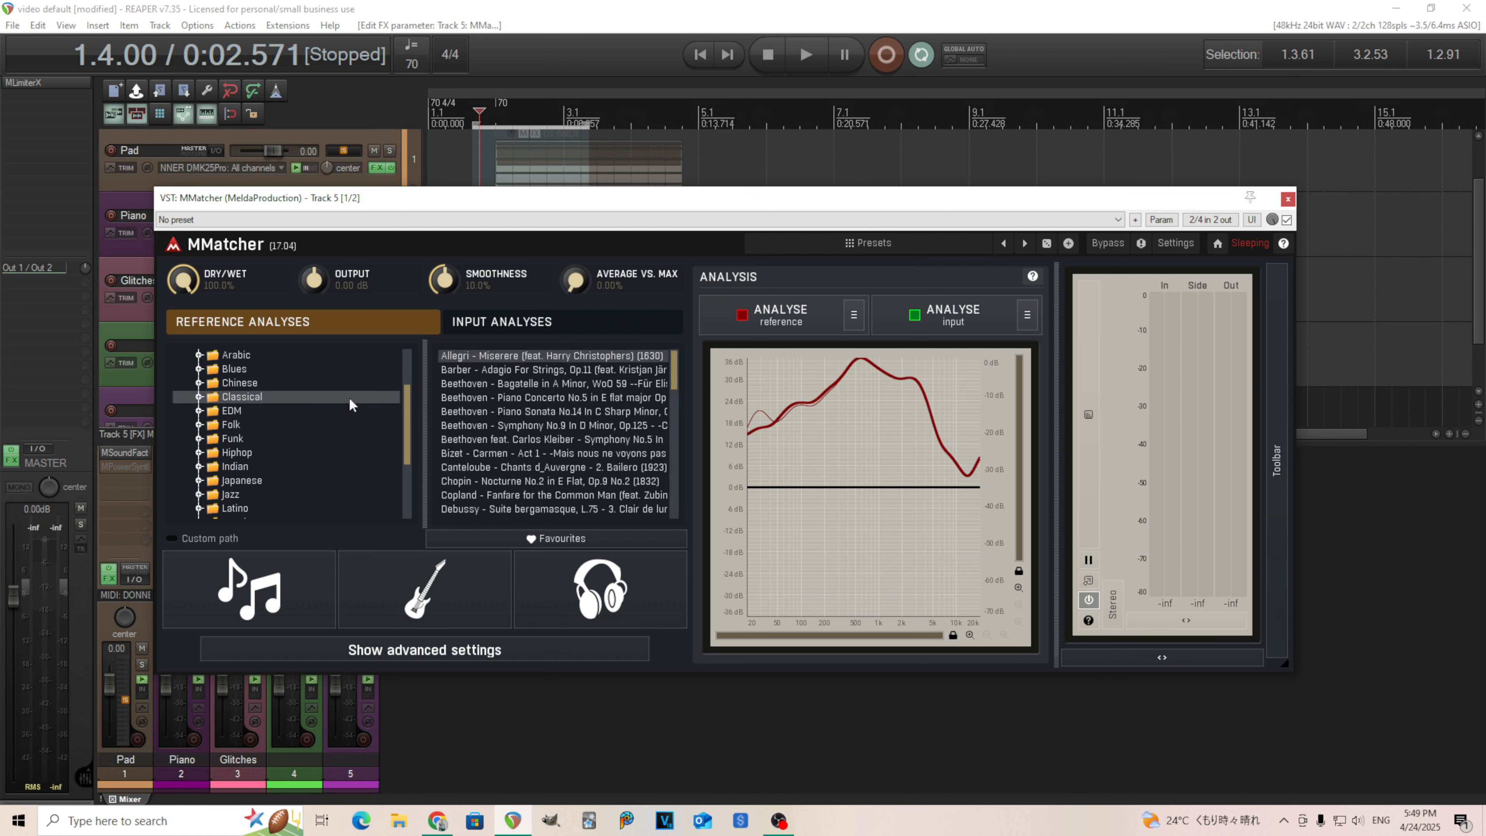
- Compare the reference spectrum curves of several Classical pieces, ending on Beethoven's Piano Concerto No.5
{"action": "left_click", "coordinate": [512, 370]}
{"action": "left_click", "coordinate": [525, 397]}
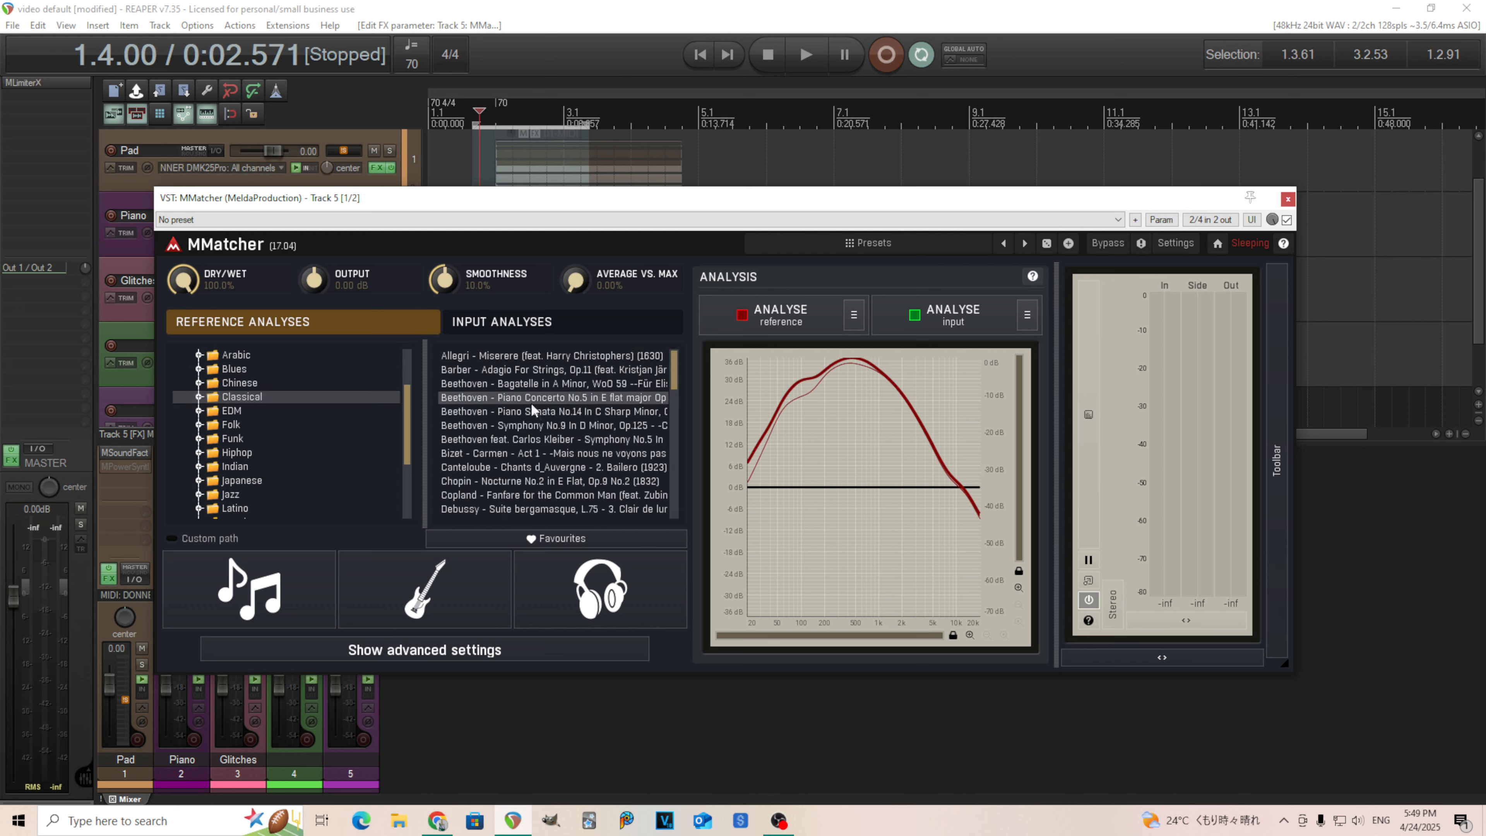
{"action": "left_click", "coordinate": [543, 414]}
{"action": "left_click", "coordinate": [565, 452]}
{"action": "left_click", "coordinate": [587, 466]}
{"action": "left_click", "coordinate": [611, 494]}
{"action": "left_click", "coordinate": [609, 507]}
{"action": "left_click", "coordinate": [572, 452]}
{"action": "left_click", "coordinate": [557, 398]}
- Open Classical's 2000 - now subfolder and compare its pieces' spectrum curves, ending on Thomas Newman - American Beauty (1999)
{"action": "left_click", "coordinate": [202, 395]}
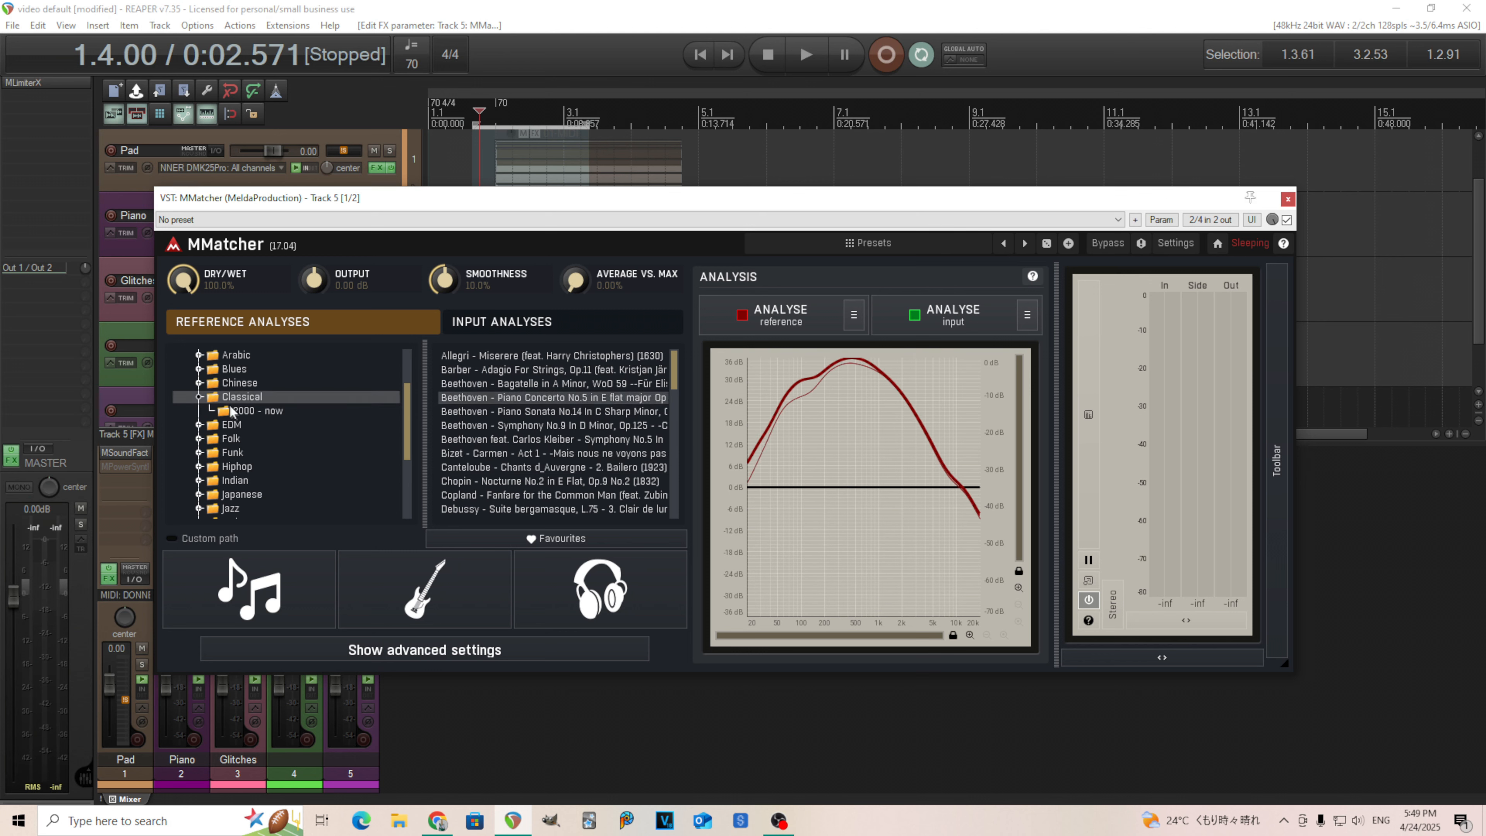
{"action": "left_click", "coordinate": [242, 412]}
{"action": "left_click", "coordinate": [559, 467]}
{"action": "left_click", "coordinate": [566, 495]}
{"action": "left_click", "coordinate": [558, 438]}
{"action": "left_click", "coordinate": [544, 398]}
{"action": "left_click", "coordinate": [537, 369]}
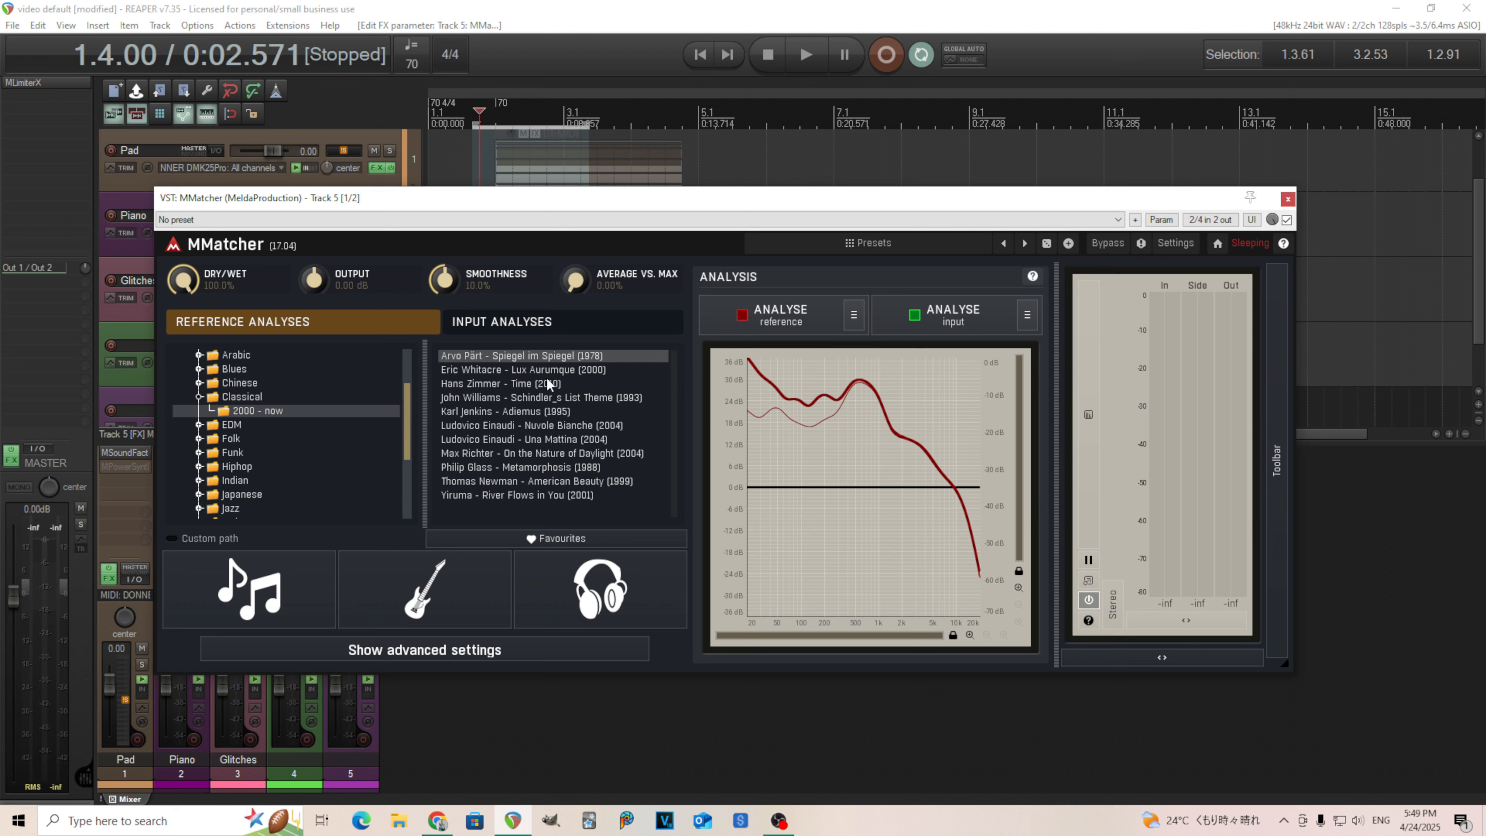
{"action": "left_click", "coordinate": [550, 384]}
{"action": "left_click", "coordinate": [559, 425]}
{"action": "left_click", "coordinate": [585, 453]}
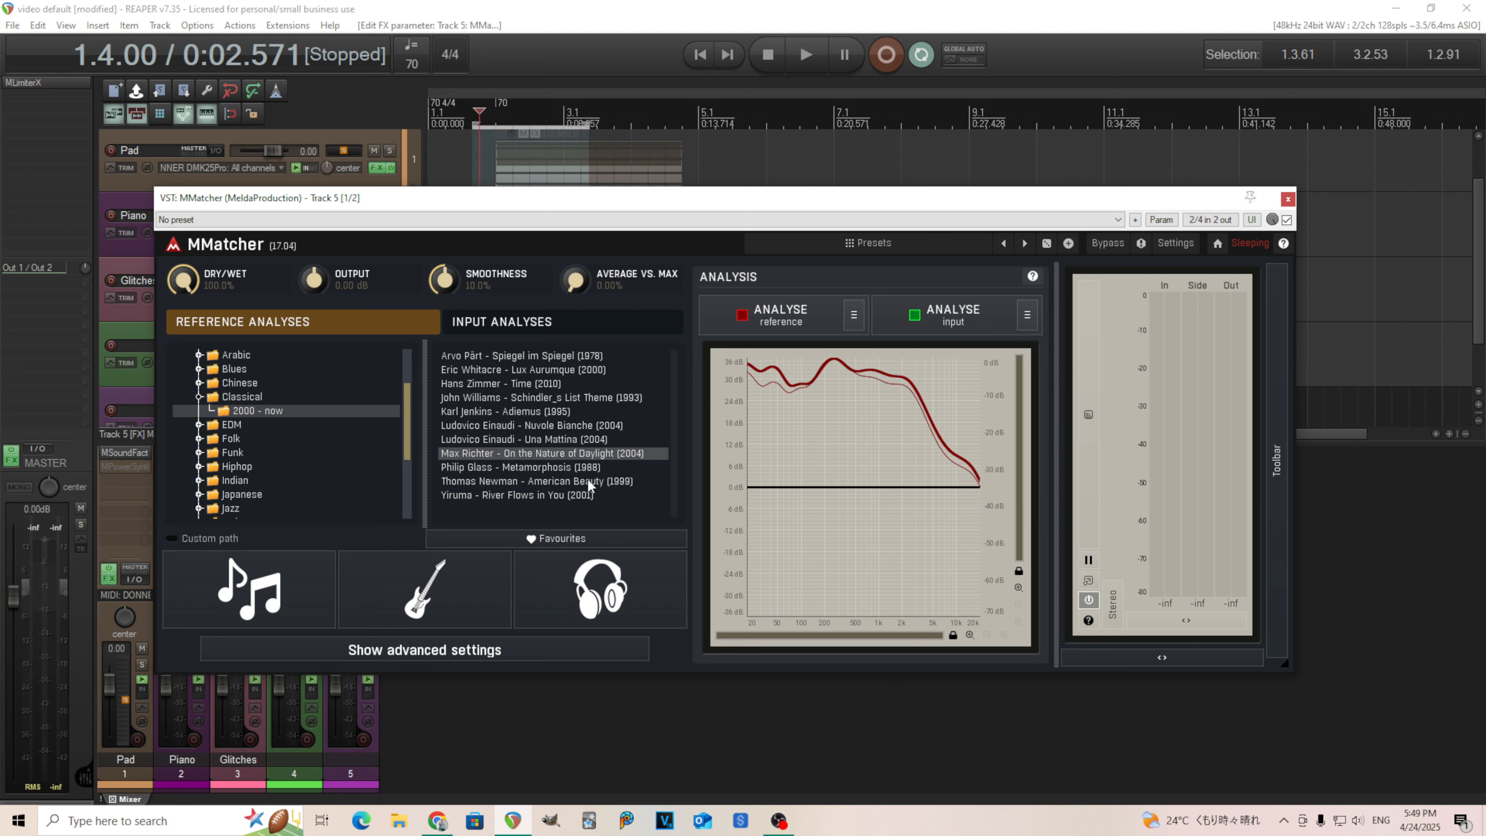
{"action": "left_click", "coordinate": [593, 496]}
{"action": "left_click", "coordinate": [586, 481]}
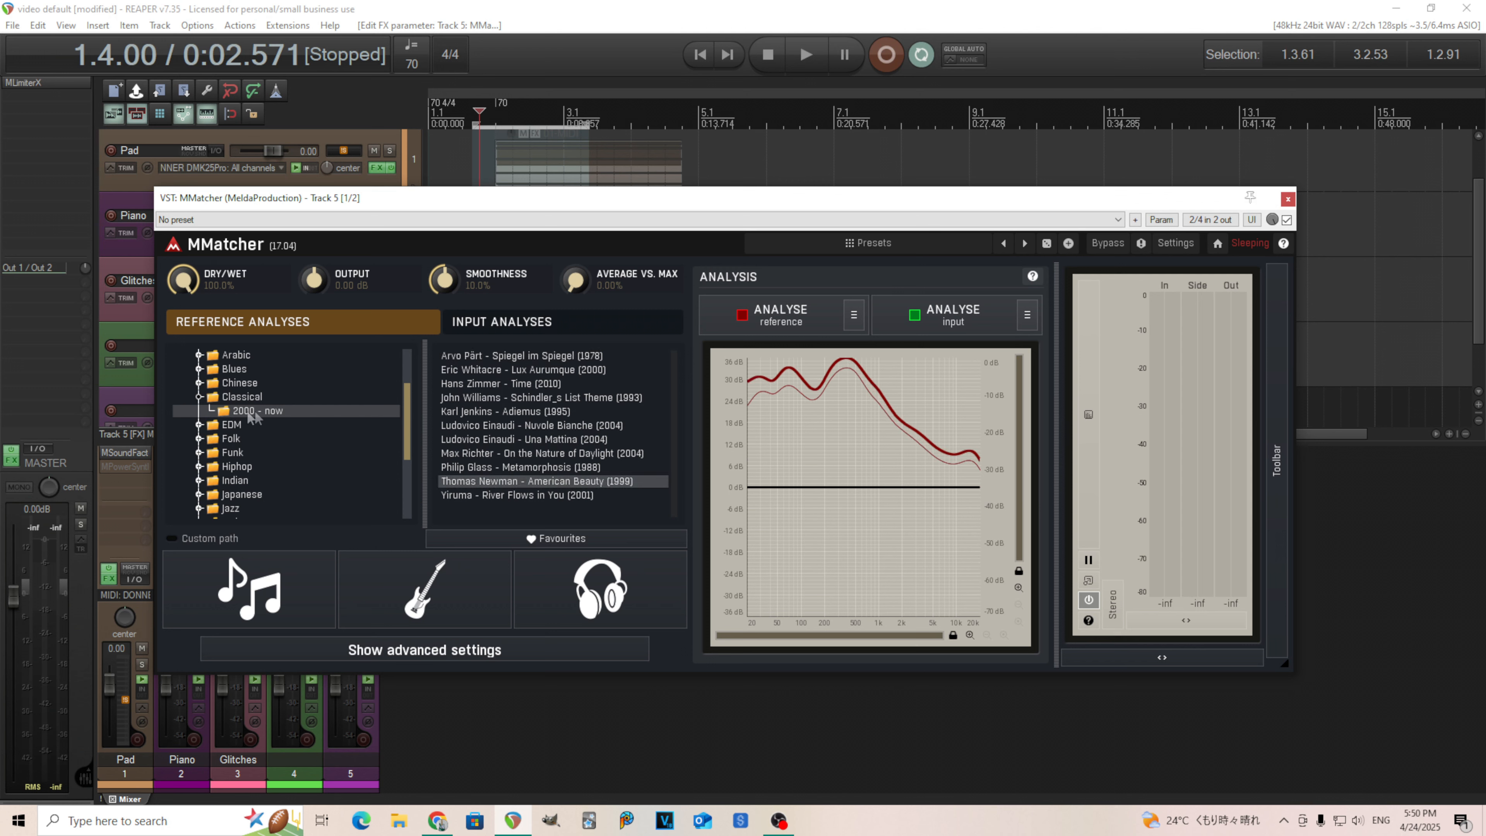
- Collapse the Classical folder, look through the EDM subgenres, and collapse EDM again
{"action": "left_click", "coordinate": [199, 400]}
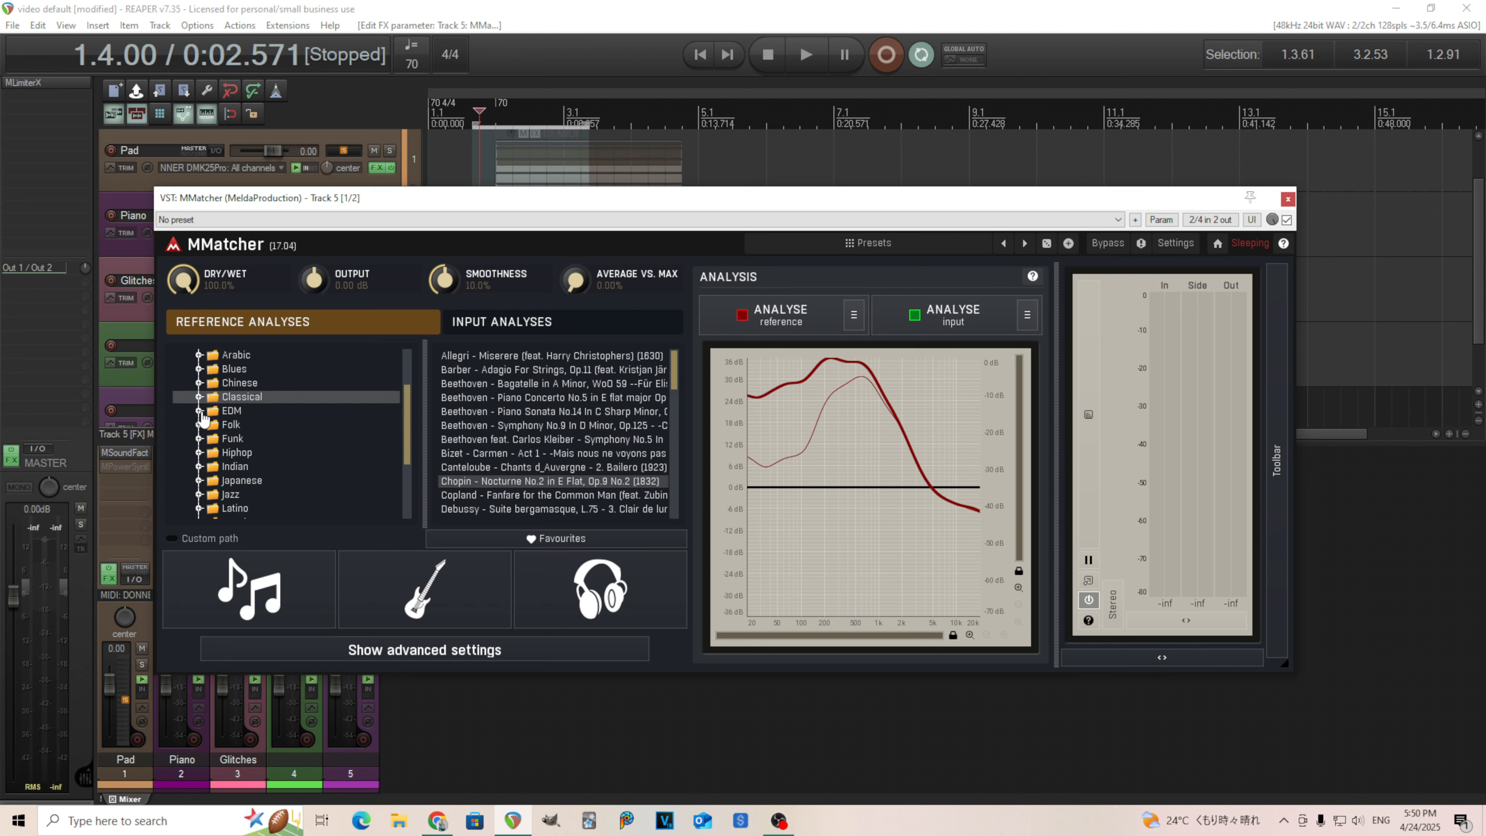
{"action": "left_click", "coordinate": [199, 410]}
{"action": "scroll", "coordinate": [287, 444], "scroll_direction": "down", "scroll_amount": 3}
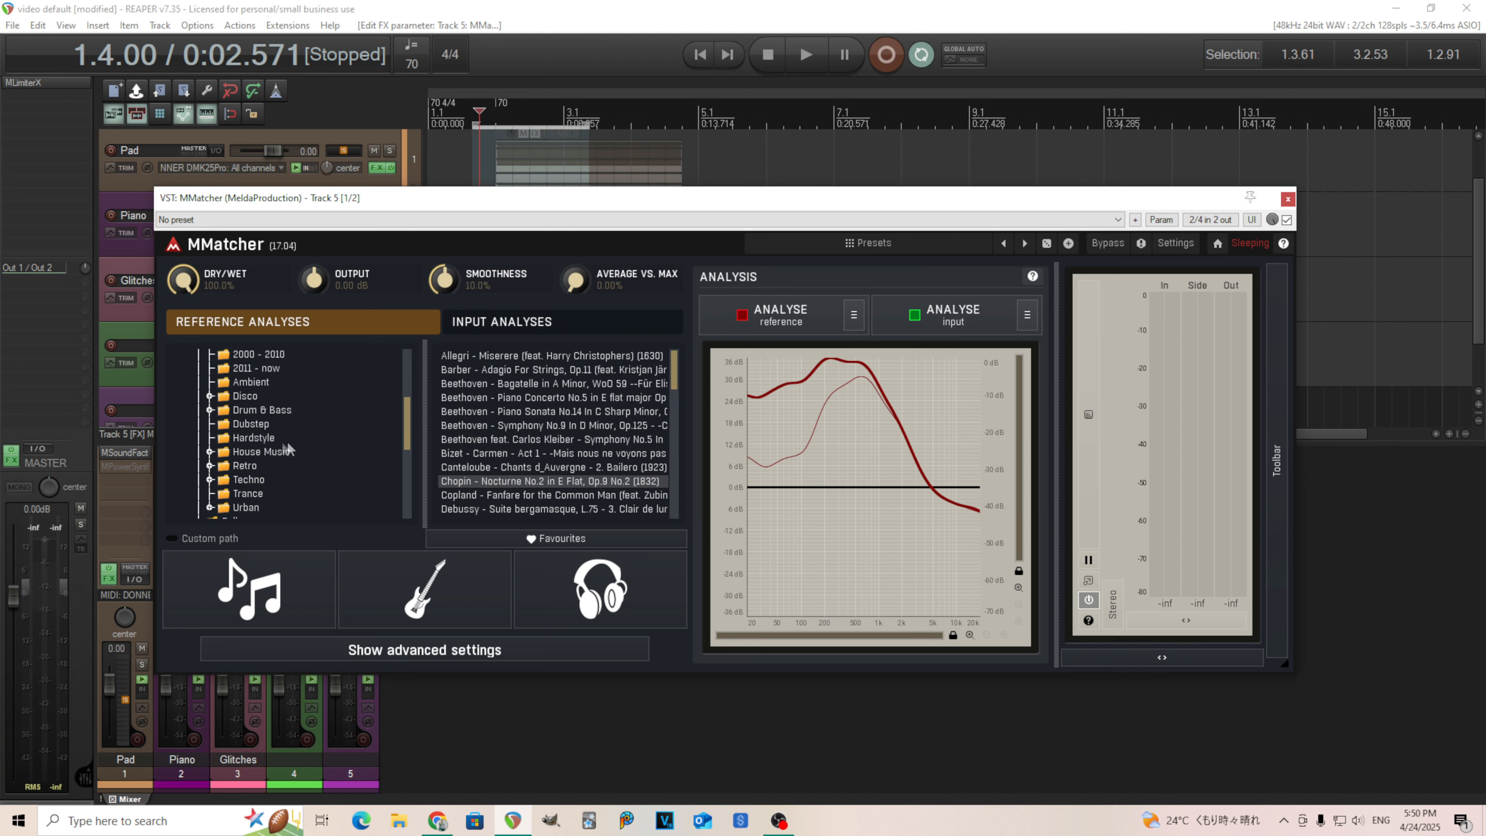
{"action": "scroll", "coordinate": [287, 442], "scroll_direction": "up", "scroll_amount": 3}
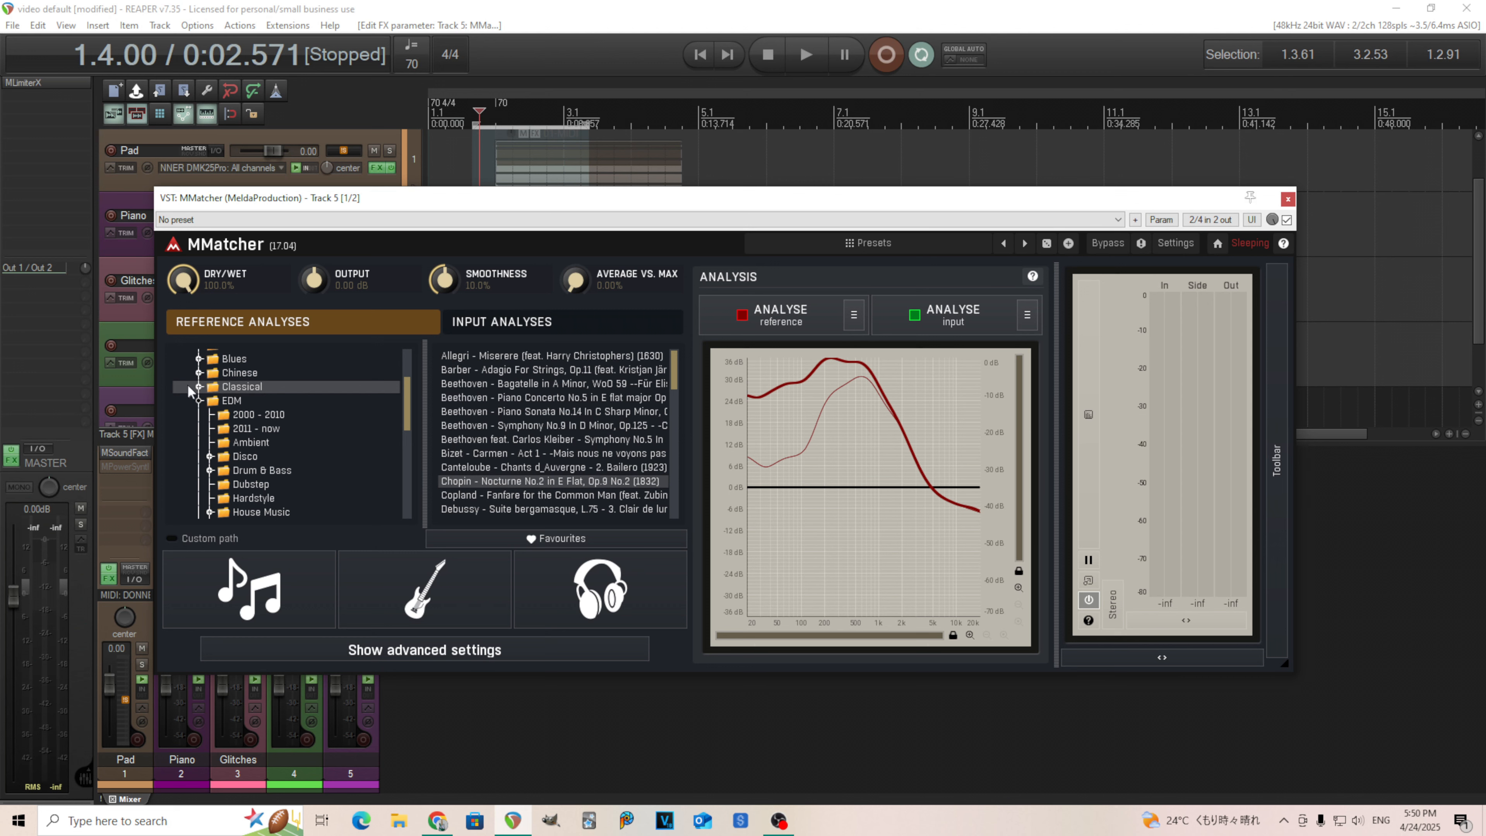
{"action": "left_click", "coordinate": [199, 402]}
- Expand the Metal genre under Master and look through its subfolders
{"action": "scroll", "coordinate": [269, 426], "scroll_direction": "down", "scroll_amount": 3}
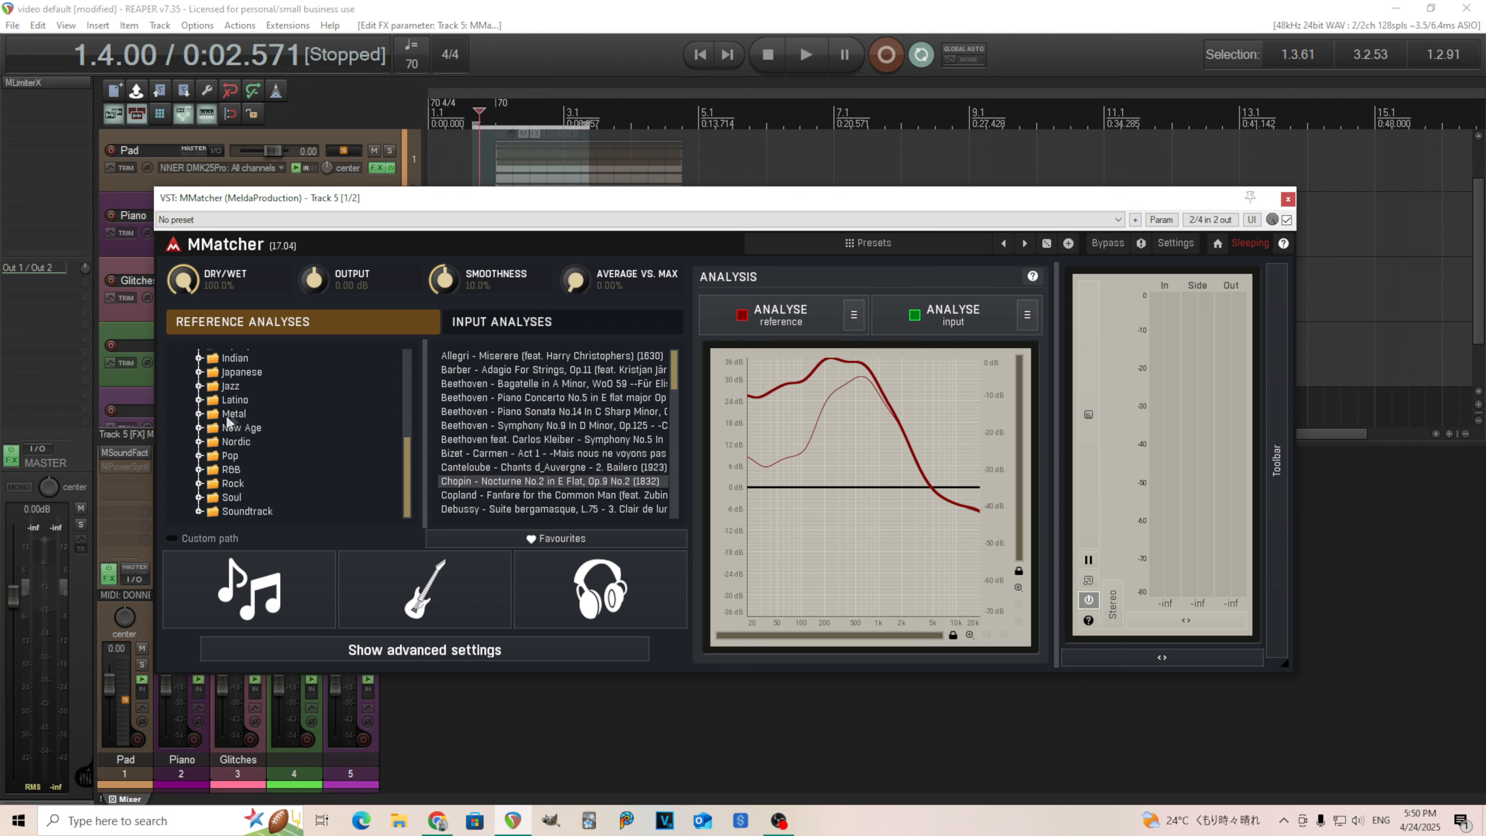
{"action": "left_click", "coordinate": [199, 413]}
{"action": "scroll", "coordinate": [232, 431], "scroll_direction": "down", "scroll_amount": 3}
{"action": "scroll", "coordinate": [262, 458], "scroll_direction": "up", "scroll_amount": 3}
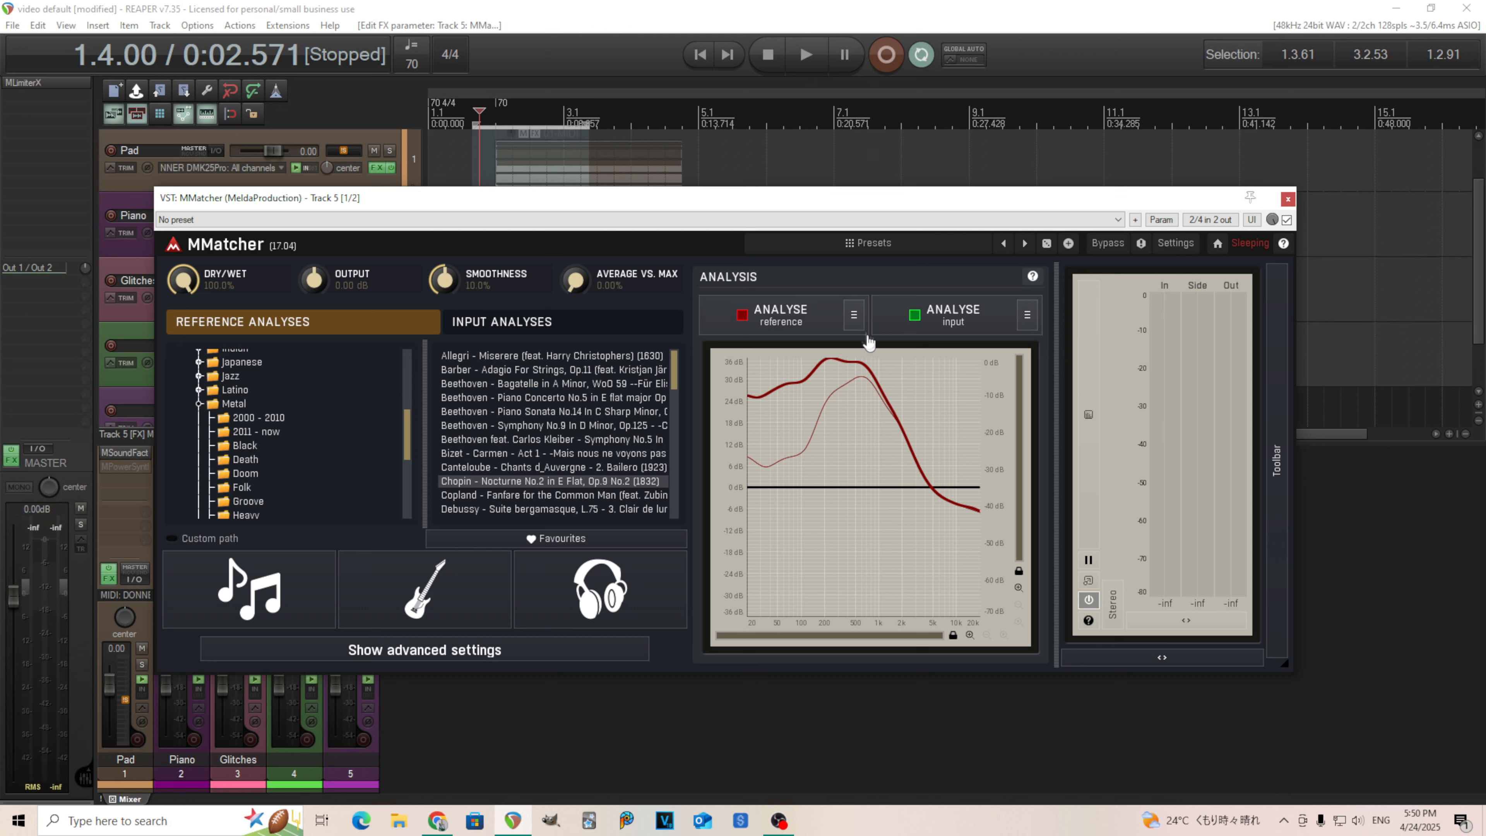
- Inspect the Master folders offered for saving a reference analysis, cancel the save, and review the remaining reference analysis options
{"action": "left_click", "coordinate": [854, 315]}
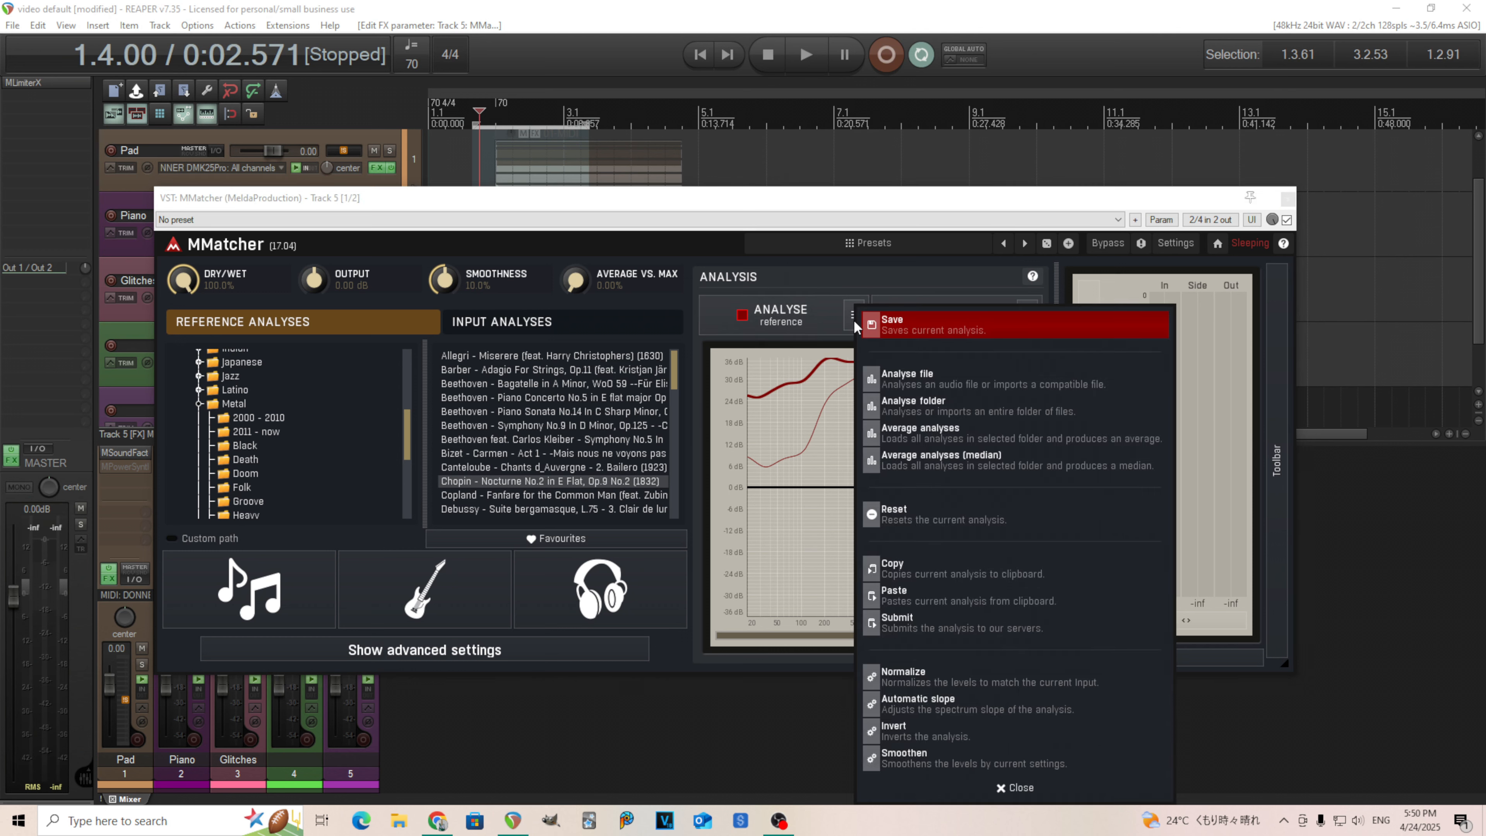
{"action": "left_click", "coordinate": [904, 335]}
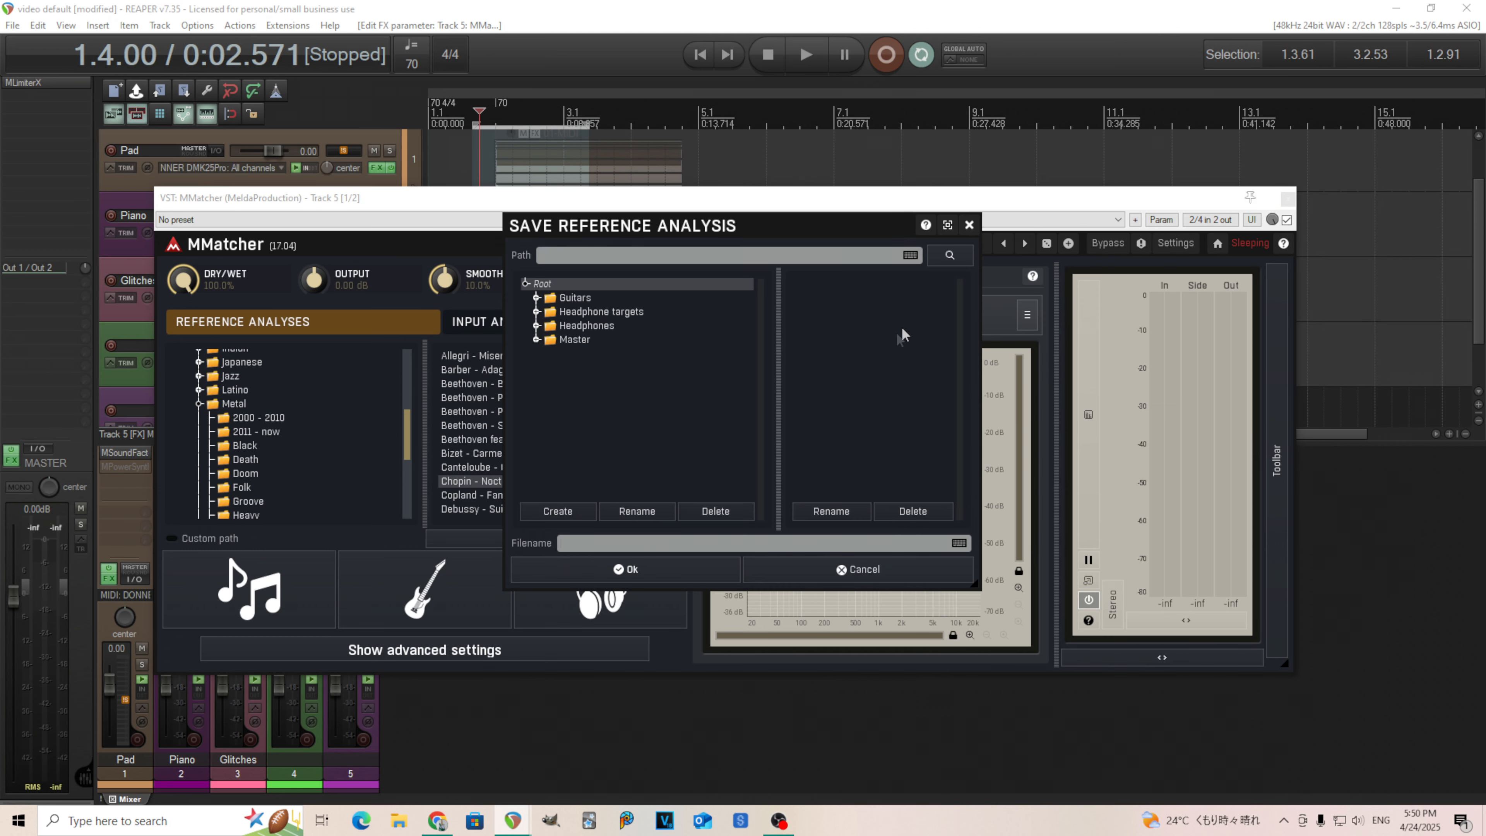
{"action": "left_click", "coordinate": [536, 341]}
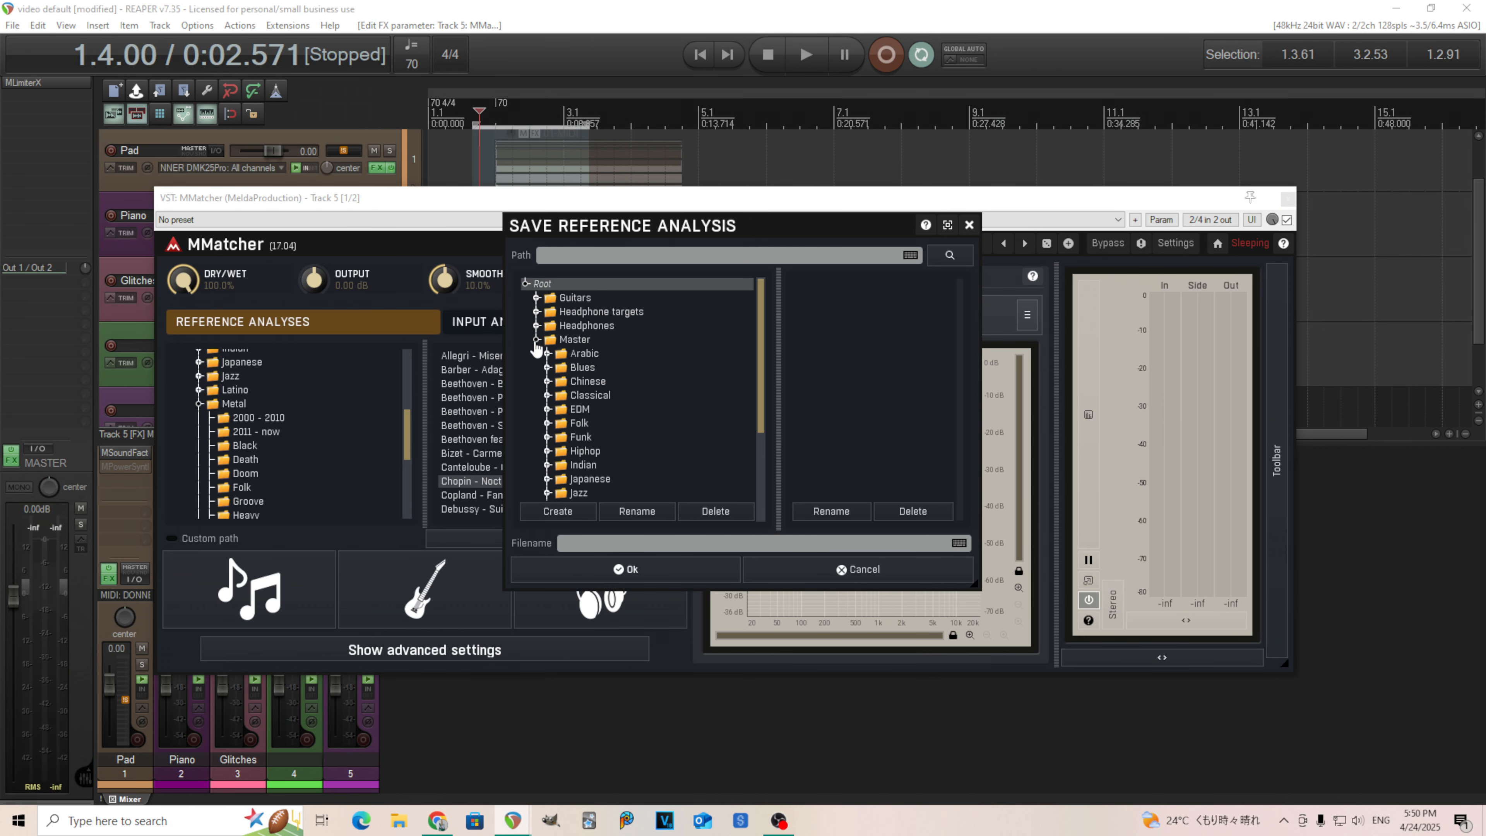
{"action": "left_click", "coordinate": [862, 570]}
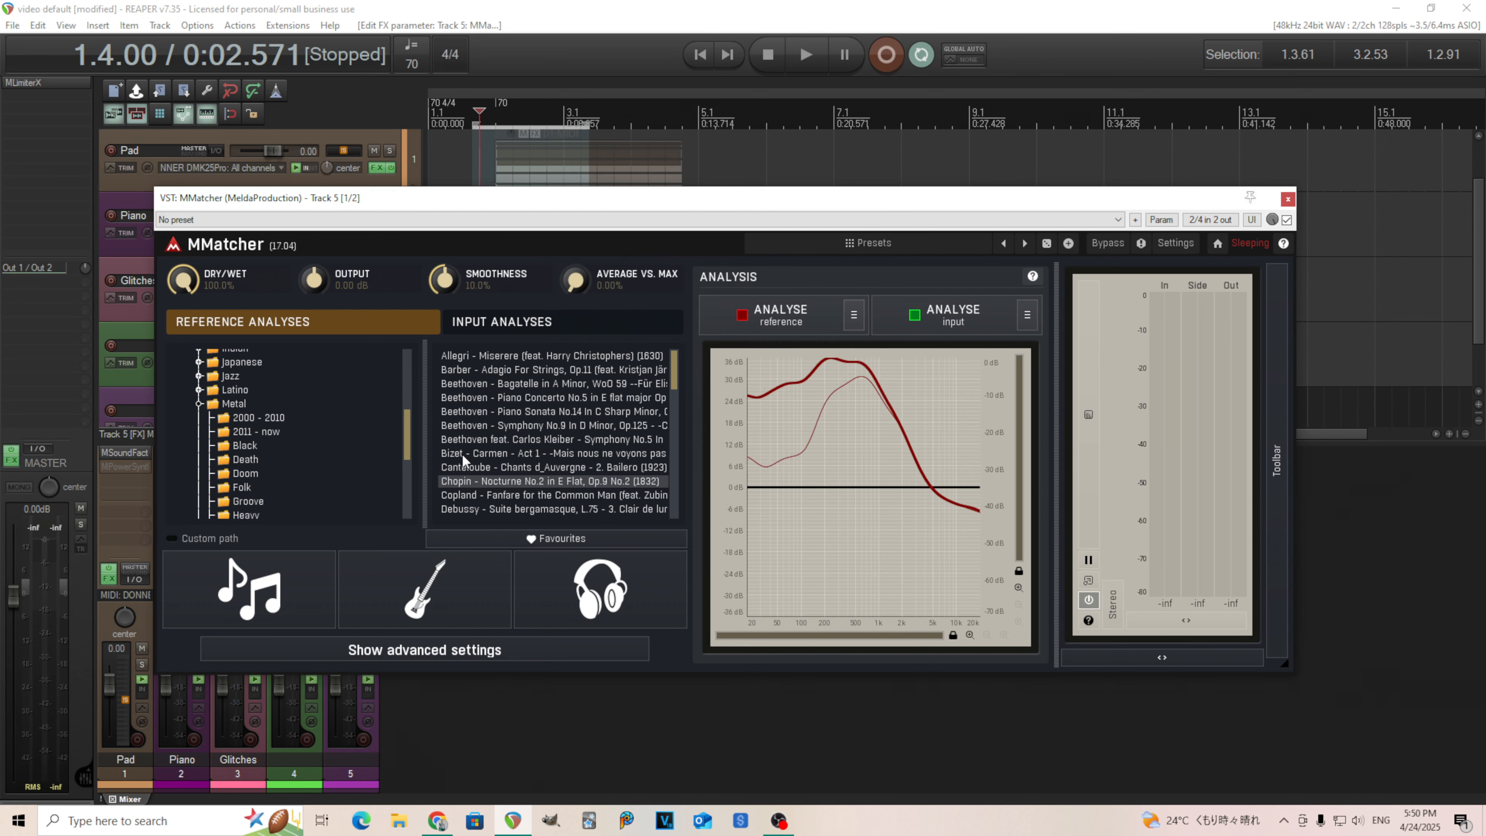
{"action": "left_click", "coordinate": [854, 316]}
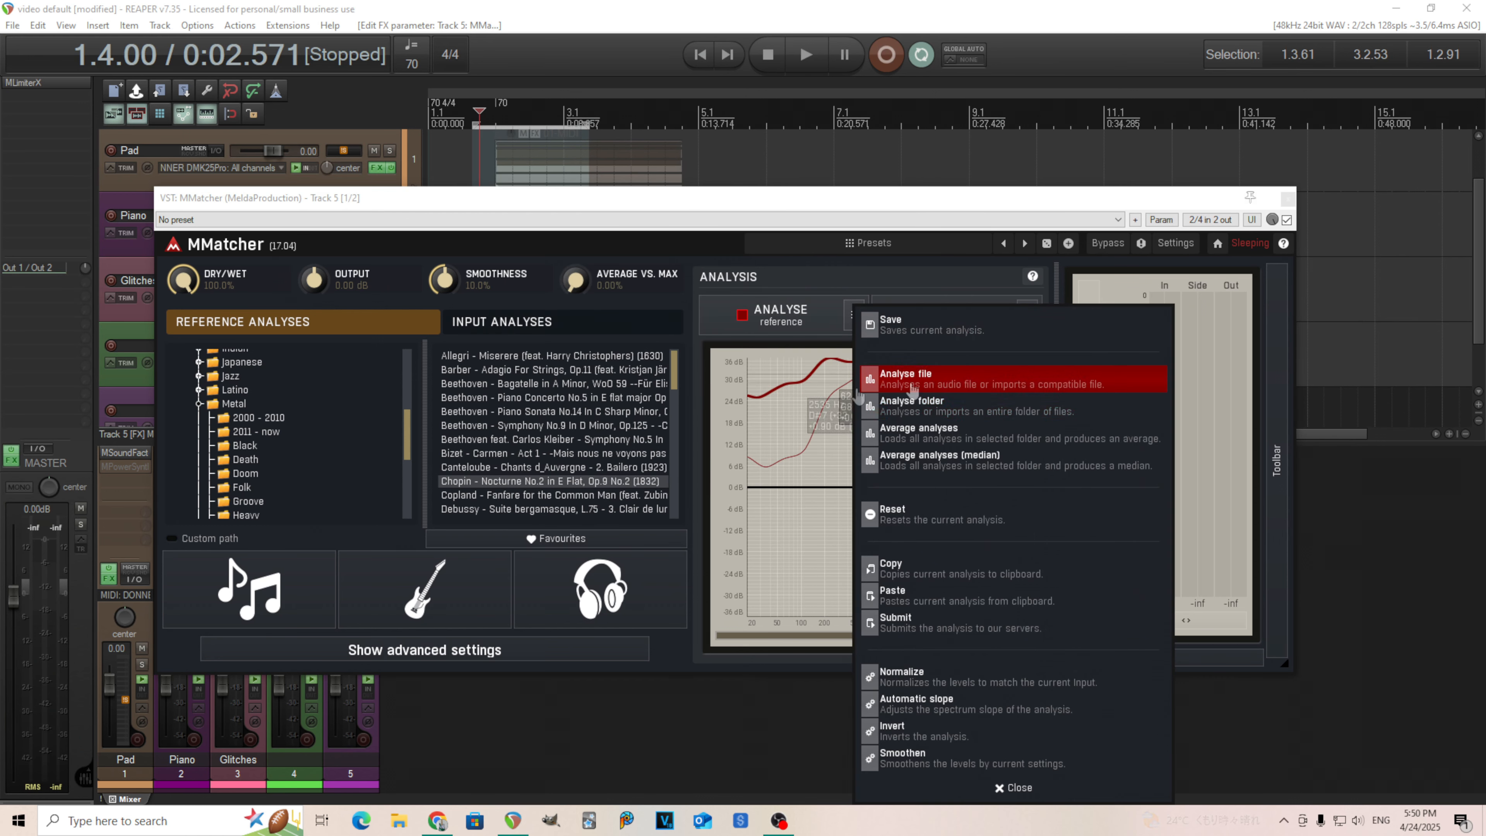
{"action": "left_click", "coordinate": [202, 411]}
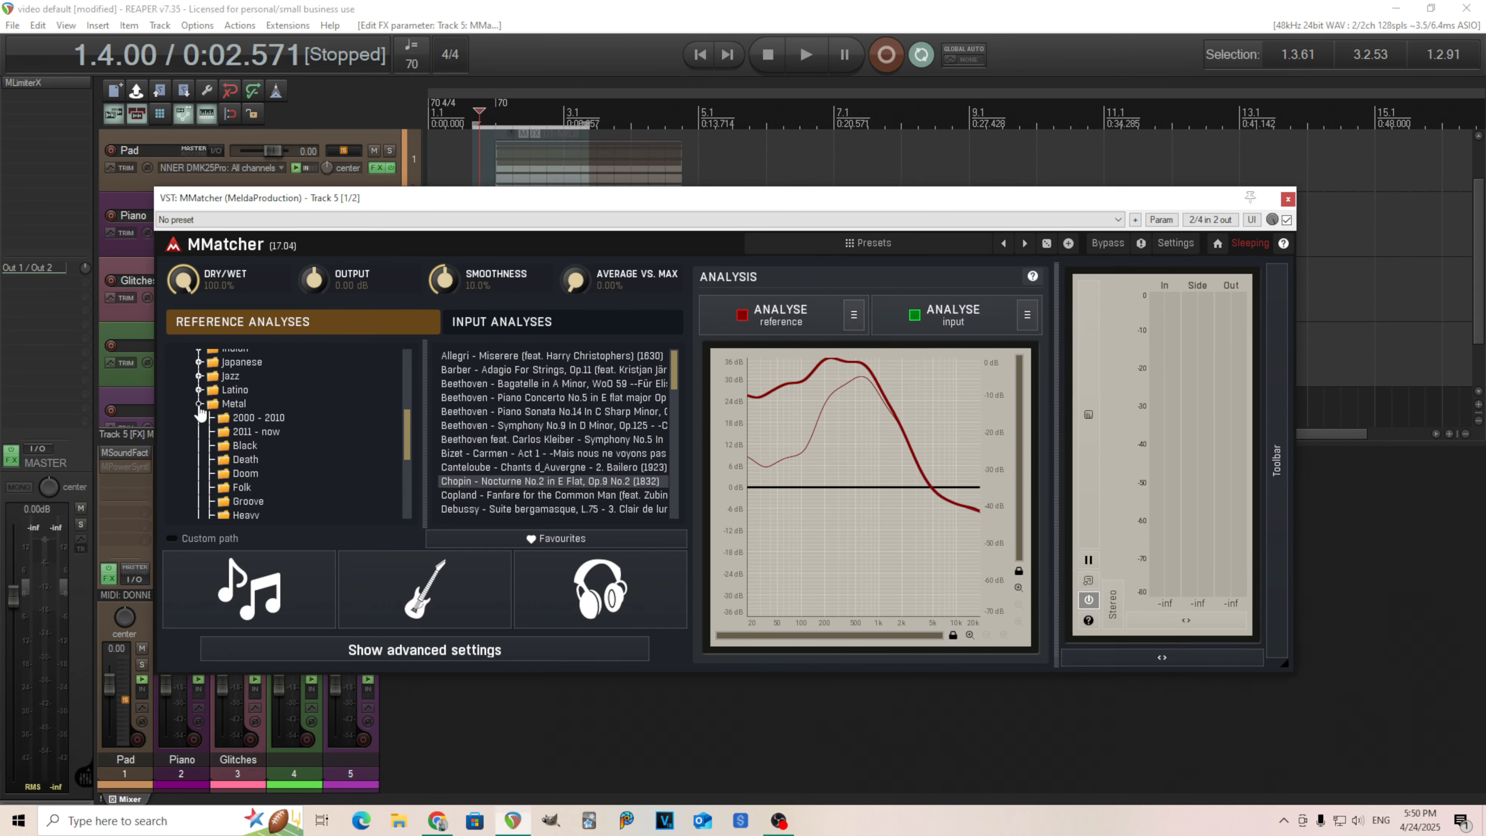
- Load a reference analysis from Metal's 2011 - now folder, look through its song list, and collapse the Metal and Master folders
{"action": "left_click", "coordinate": [245, 436]}
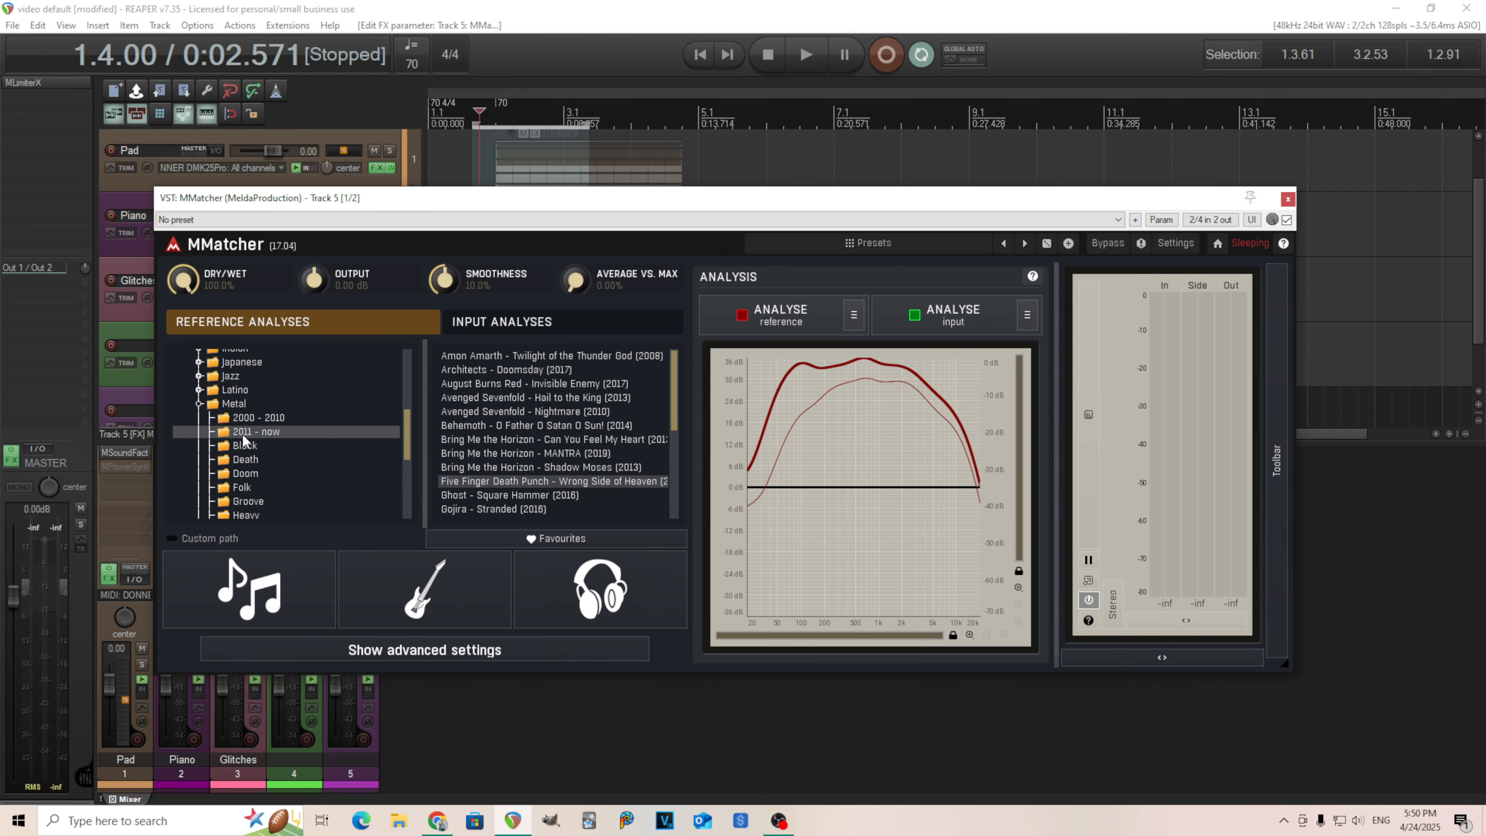
{"action": "scroll", "coordinate": [509, 436], "scroll_direction": "down", "scroll_amount": 5}
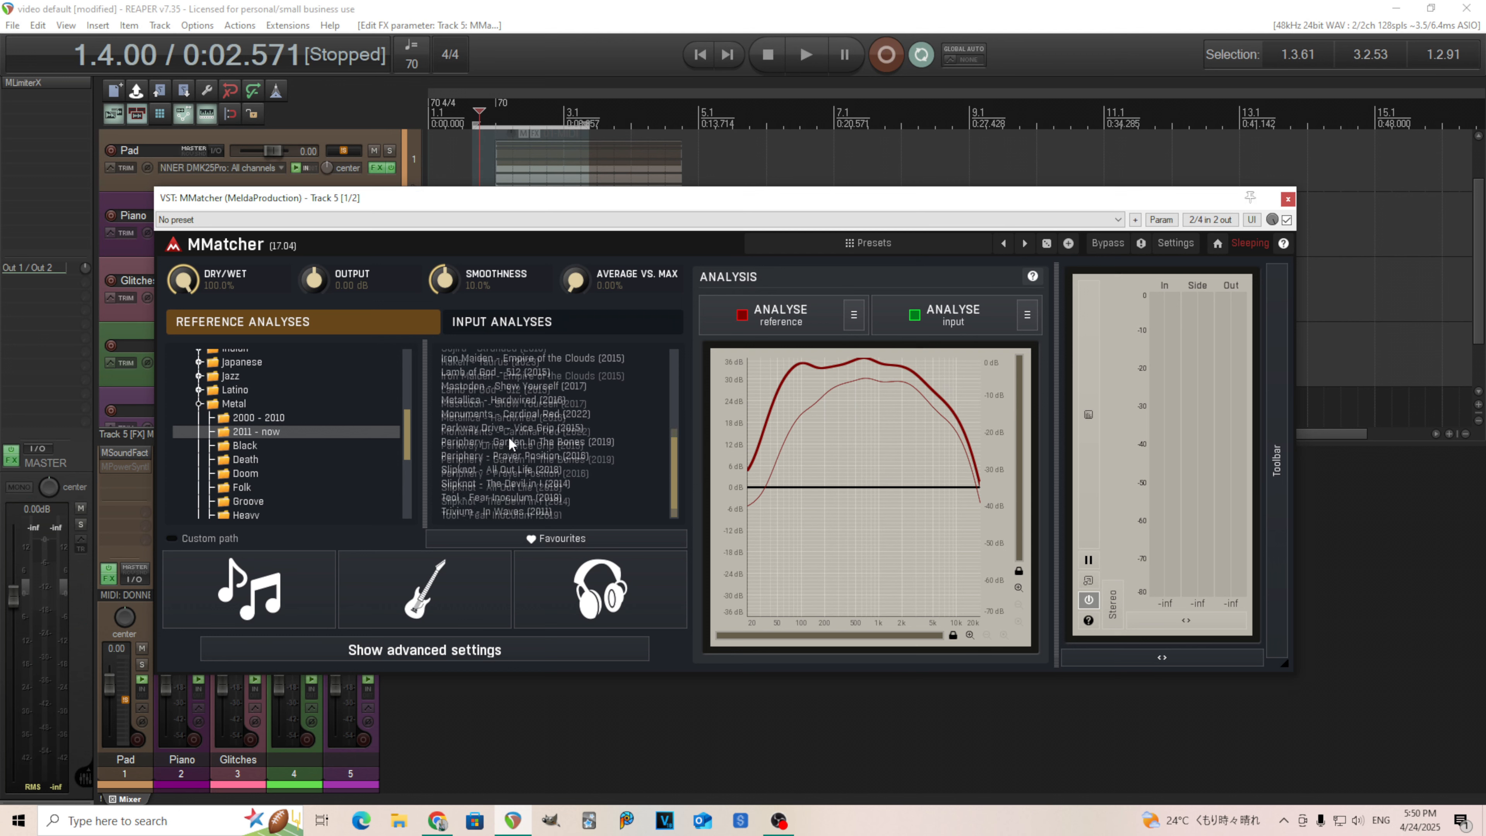
{"action": "scroll", "coordinate": [508, 436], "scroll_direction": "up", "scroll_amount": 5}
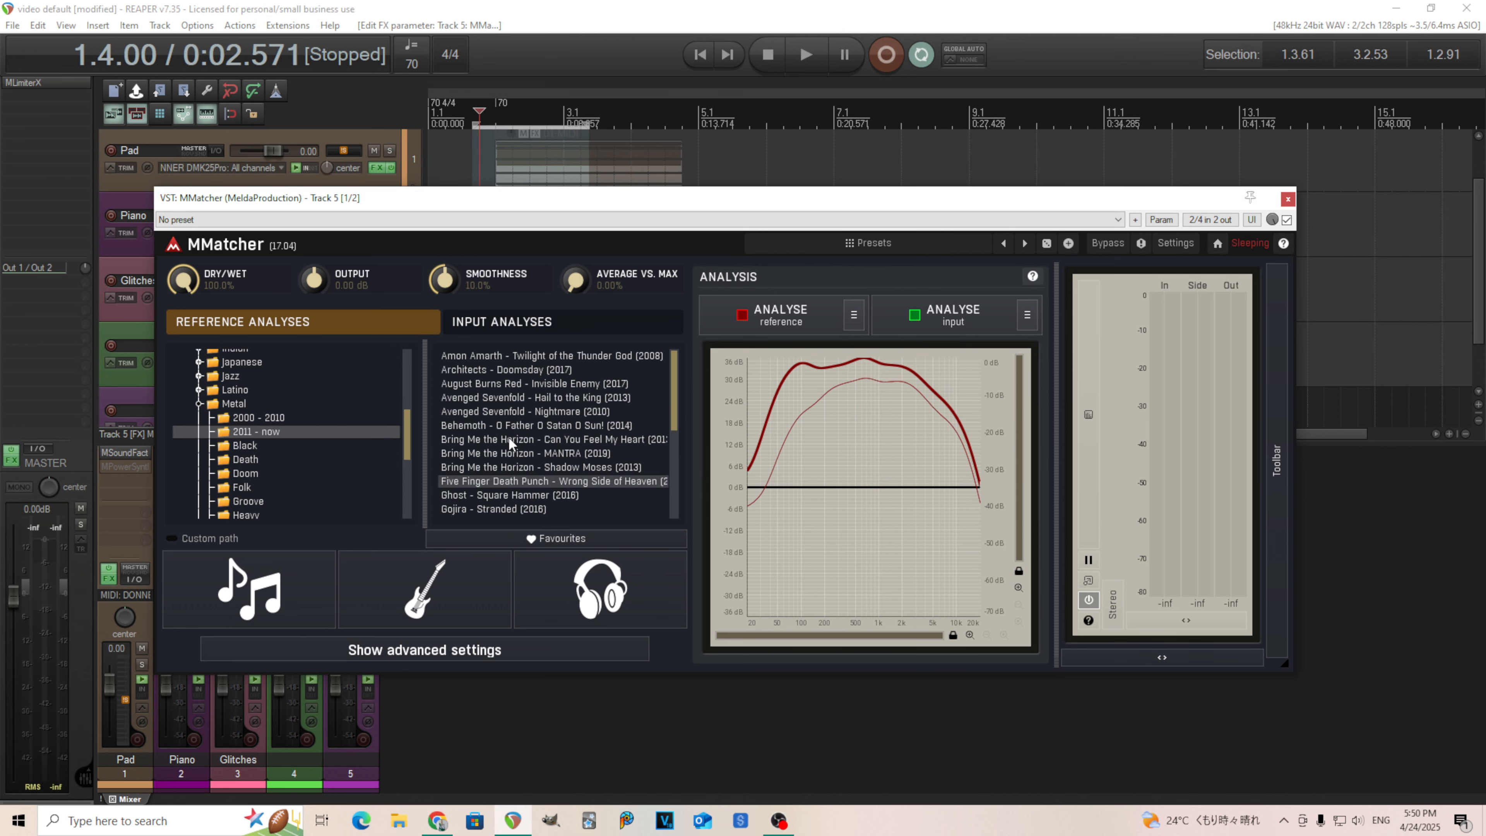
{"action": "left_click", "coordinate": [200, 405]}
{"action": "scroll", "coordinate": [258, 420], "scroll_direction": "up", "scroll_amount": 3}
{"action": "scroll", "coordinate": [258, 421], "scroll_direction": "up", "scroll_amount": 3}
{"action": "left_click", "coordinate": [189, 411]}
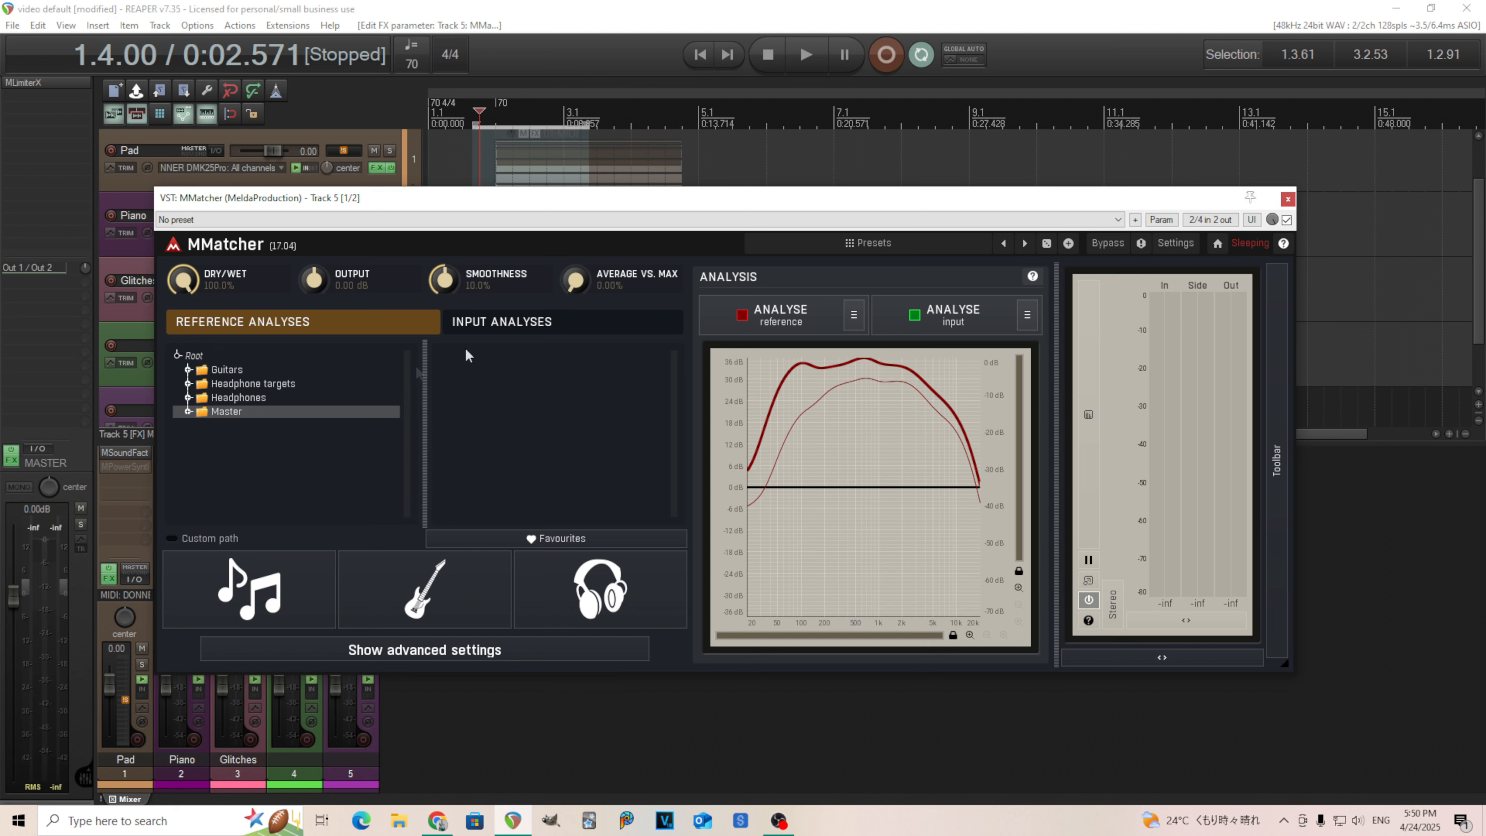
- Look at the input analyses browser and the input analysis options, and return to the reference analyses
{"action": "left_click", "coordinate": [512, 325]}
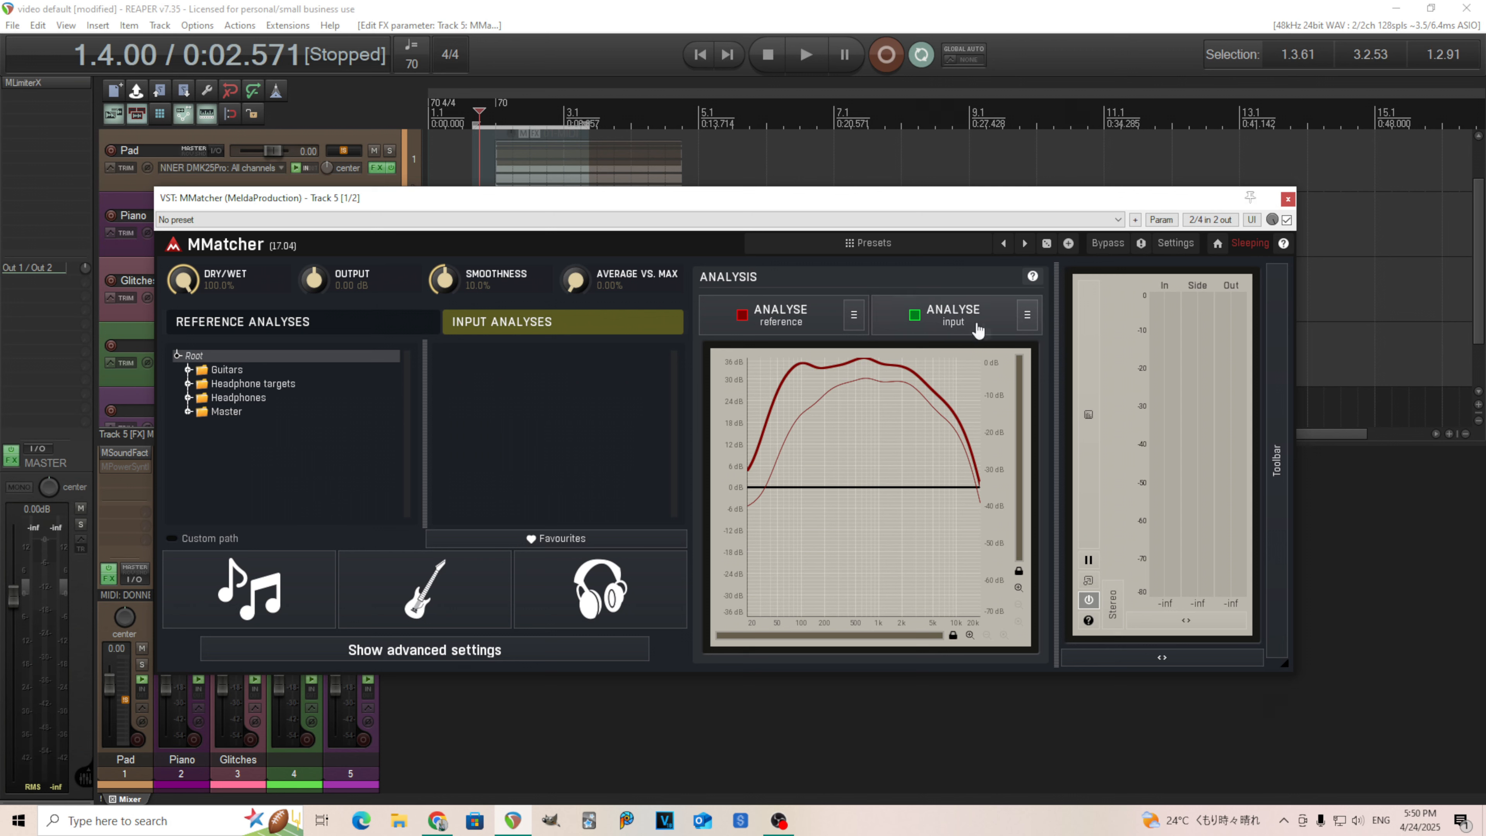
{"action": "left_click", "coordinate": [1027, 316]}
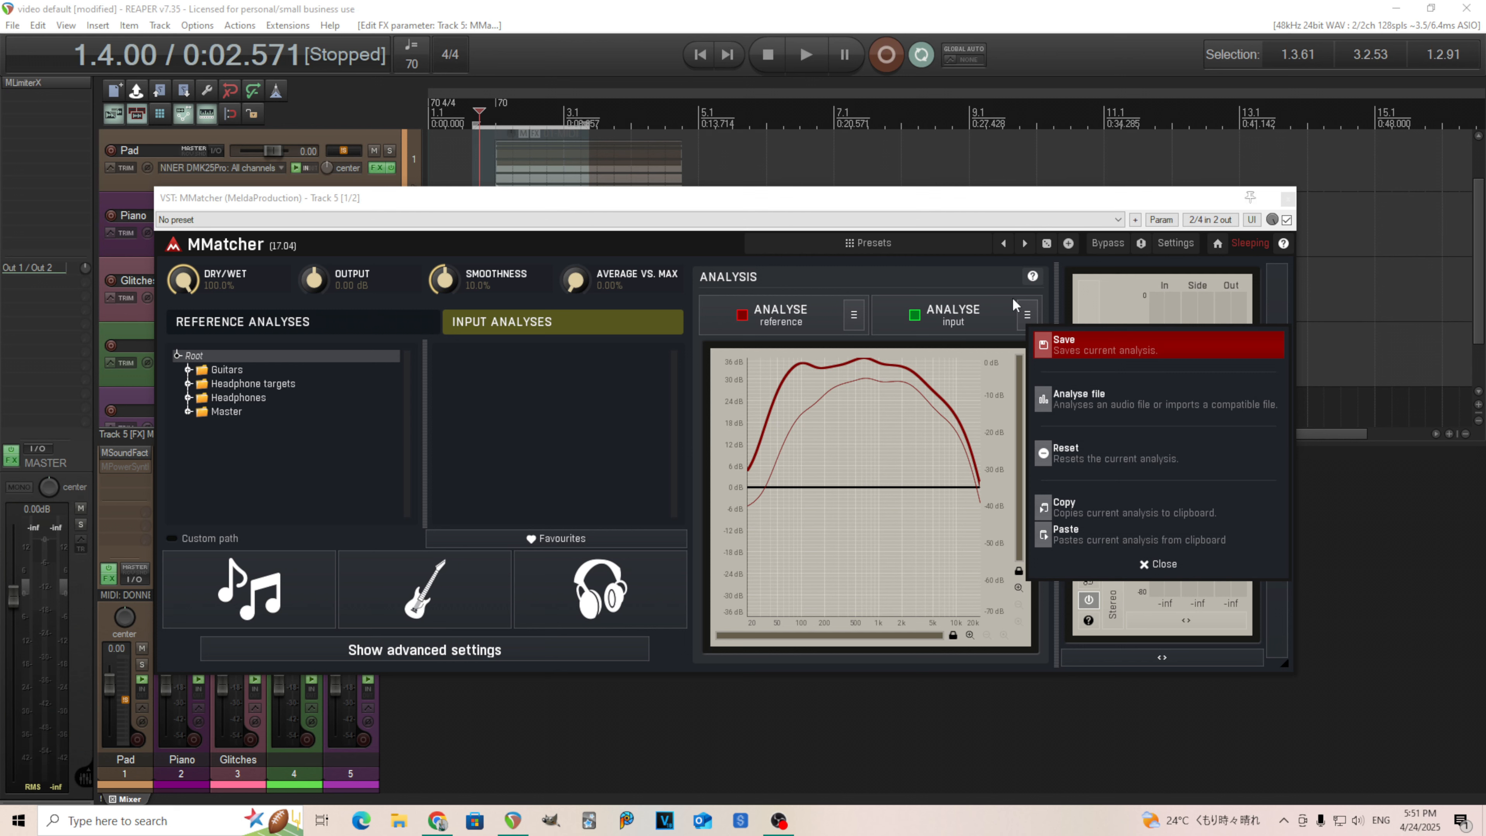
{"action": "left_click", "coordinate": [999, 291]}
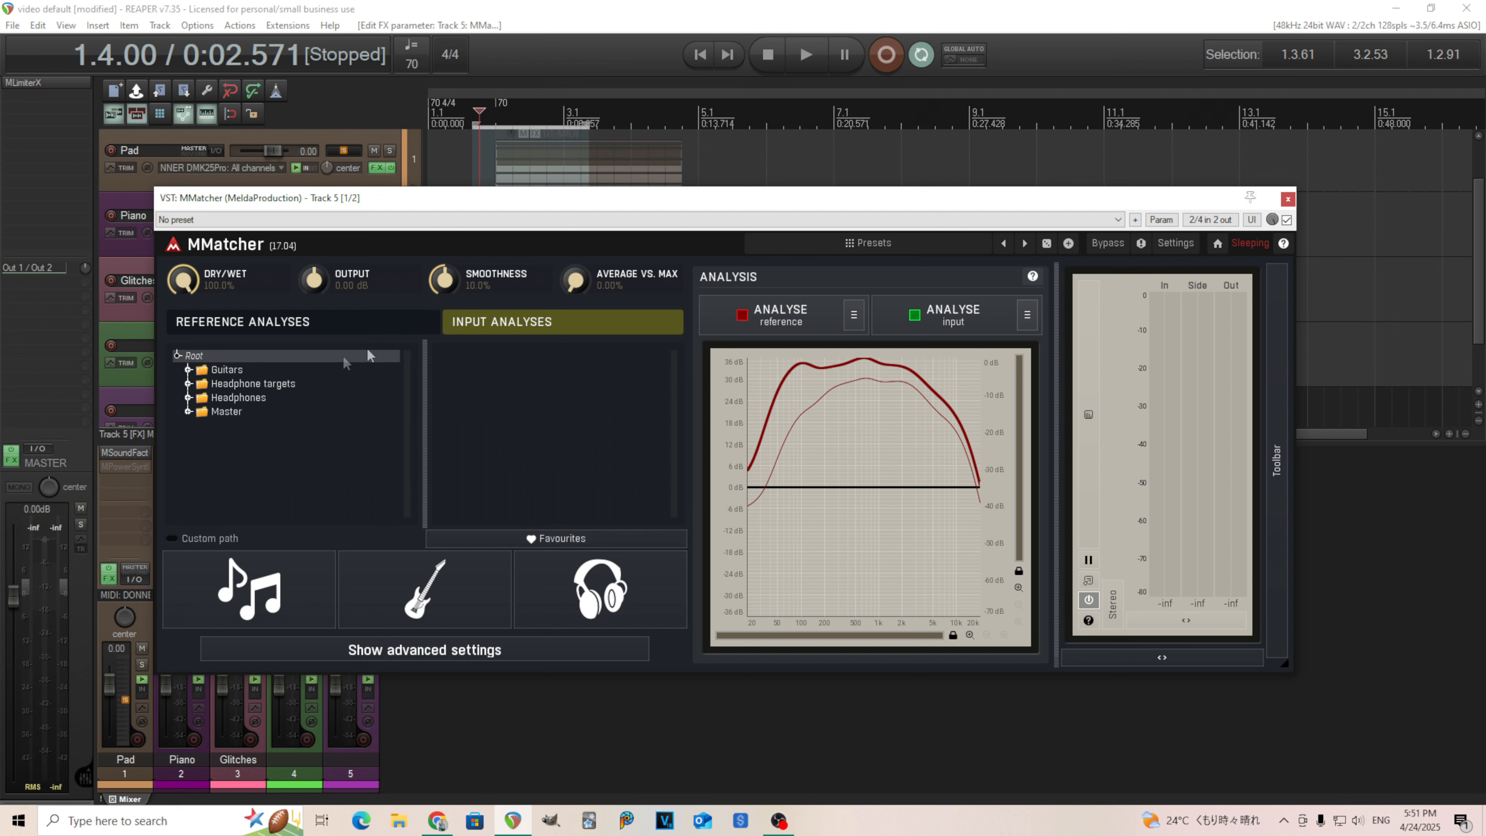
{"action": "left_click", "coordinate": [345, 327]}
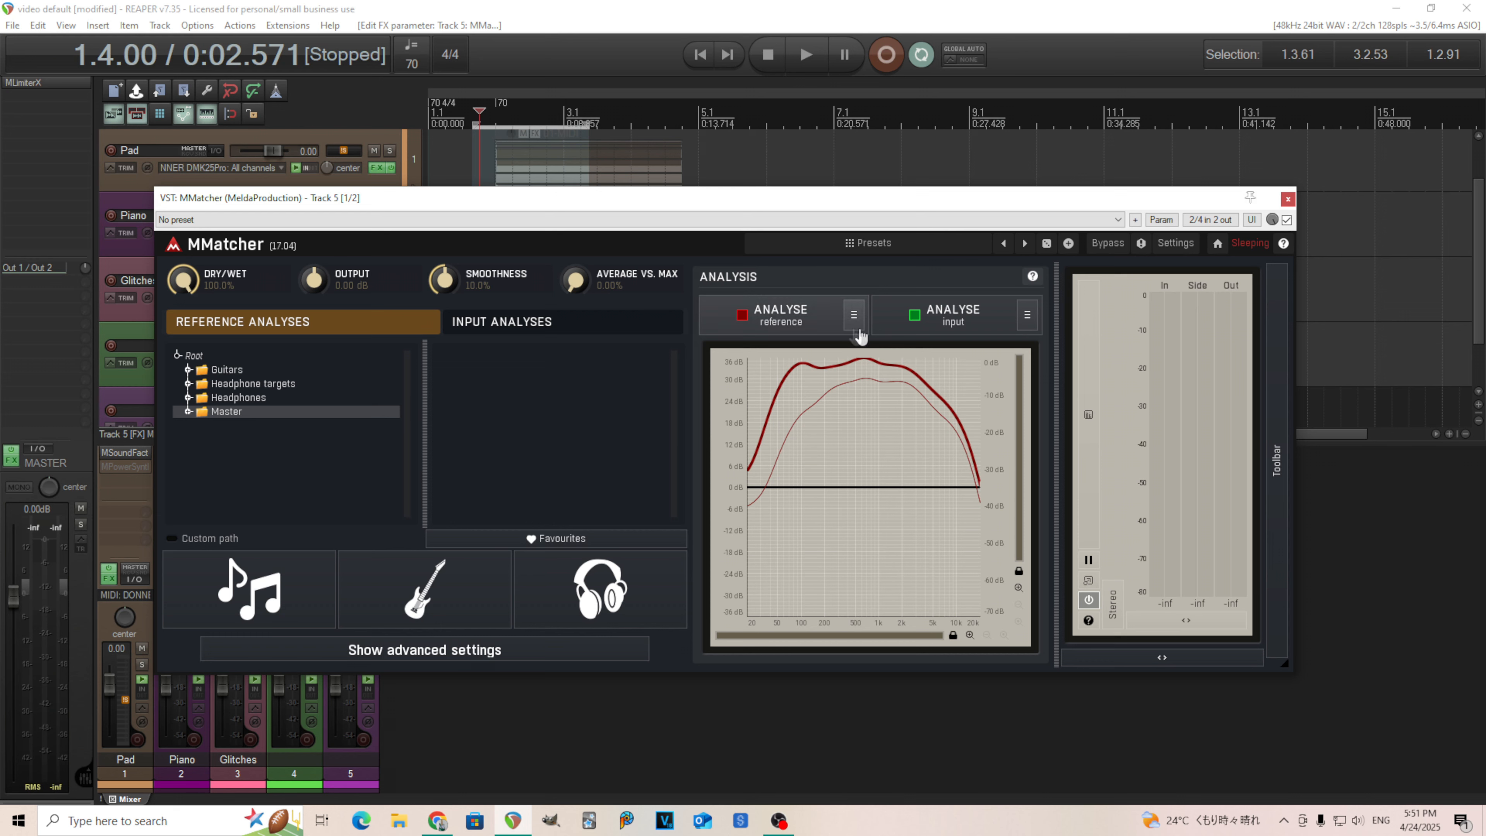
- Clear the loaded reference analysis from MMatcher and close the plug-in window
{"action": "left_click", "coordinate": [854, 316]}
{"action": "left_click", "coordinate": [939, 517]}
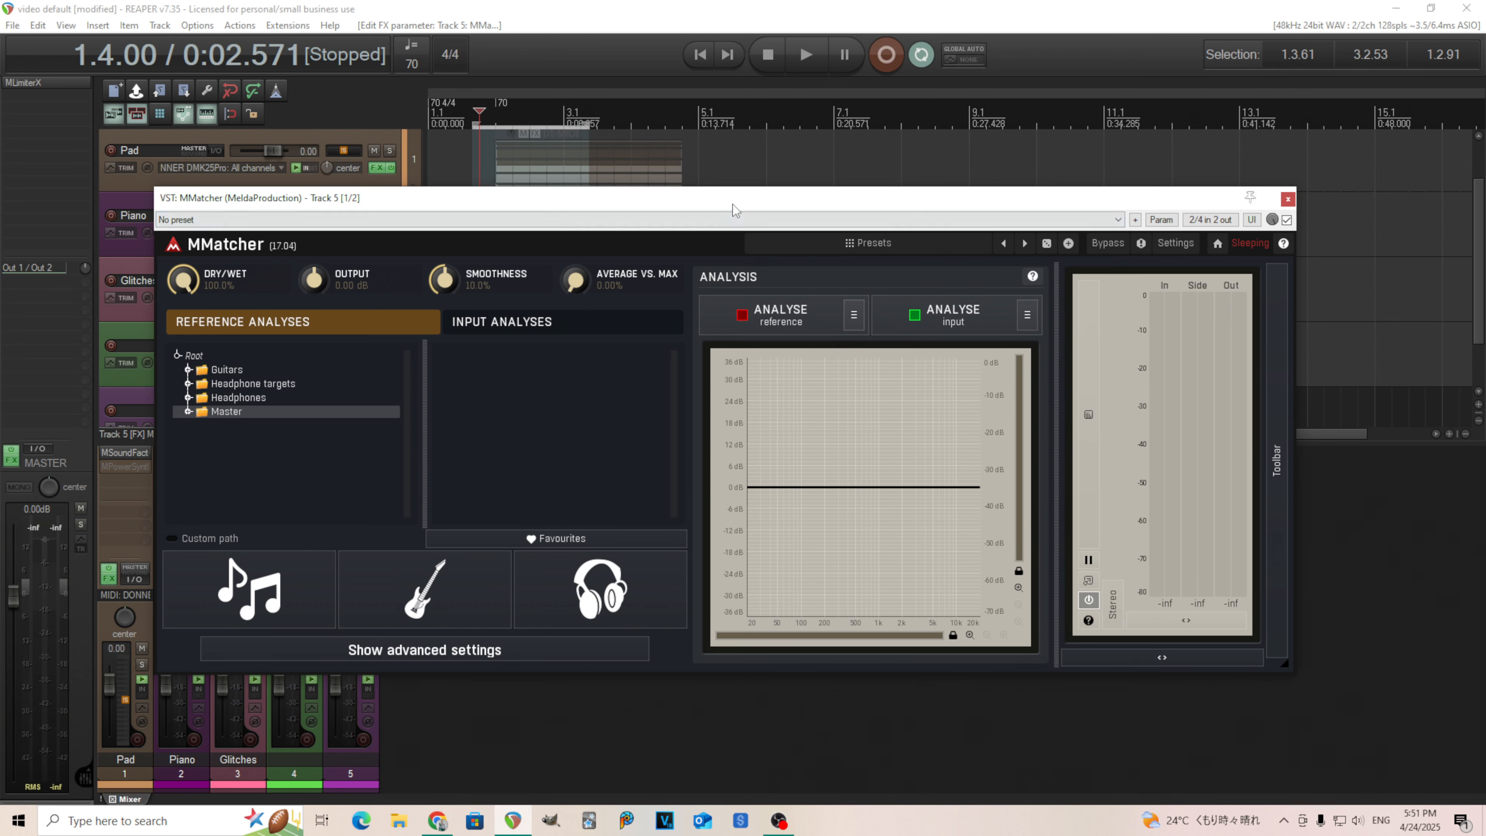
{"action": "left_click_drag", "start_coordinate": [736, 209], "coordinate": [779, 464]}
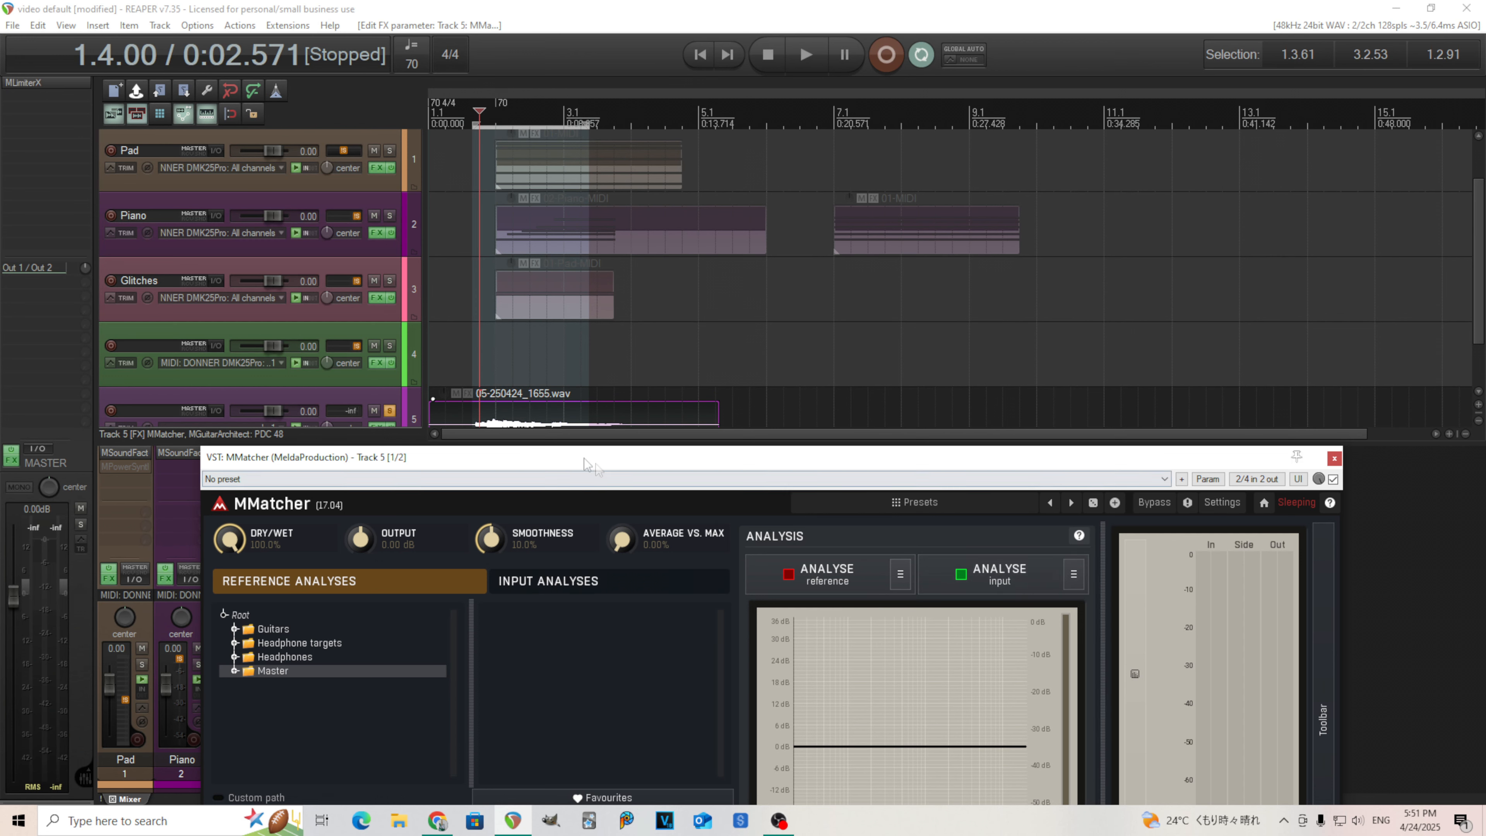
{"action": "left_click", "coordinate": [1335, 458]}
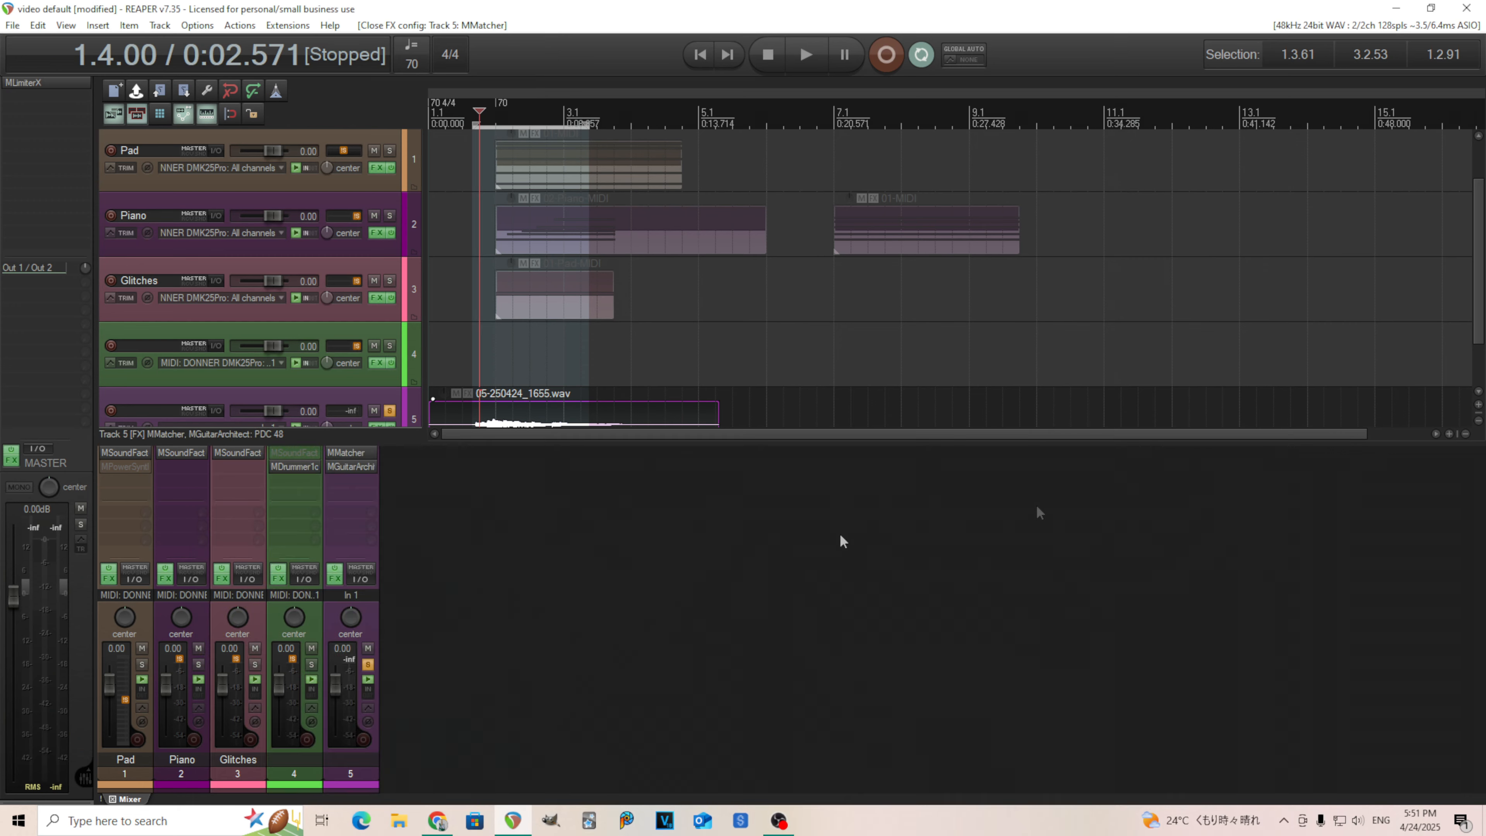
- Listen to Track 5 with MMatcher bypassed and look at the MGuitarArchitect plug-in on the same track
{"action": "left_click", "coordinate": [351, 452], "text": "shift"}
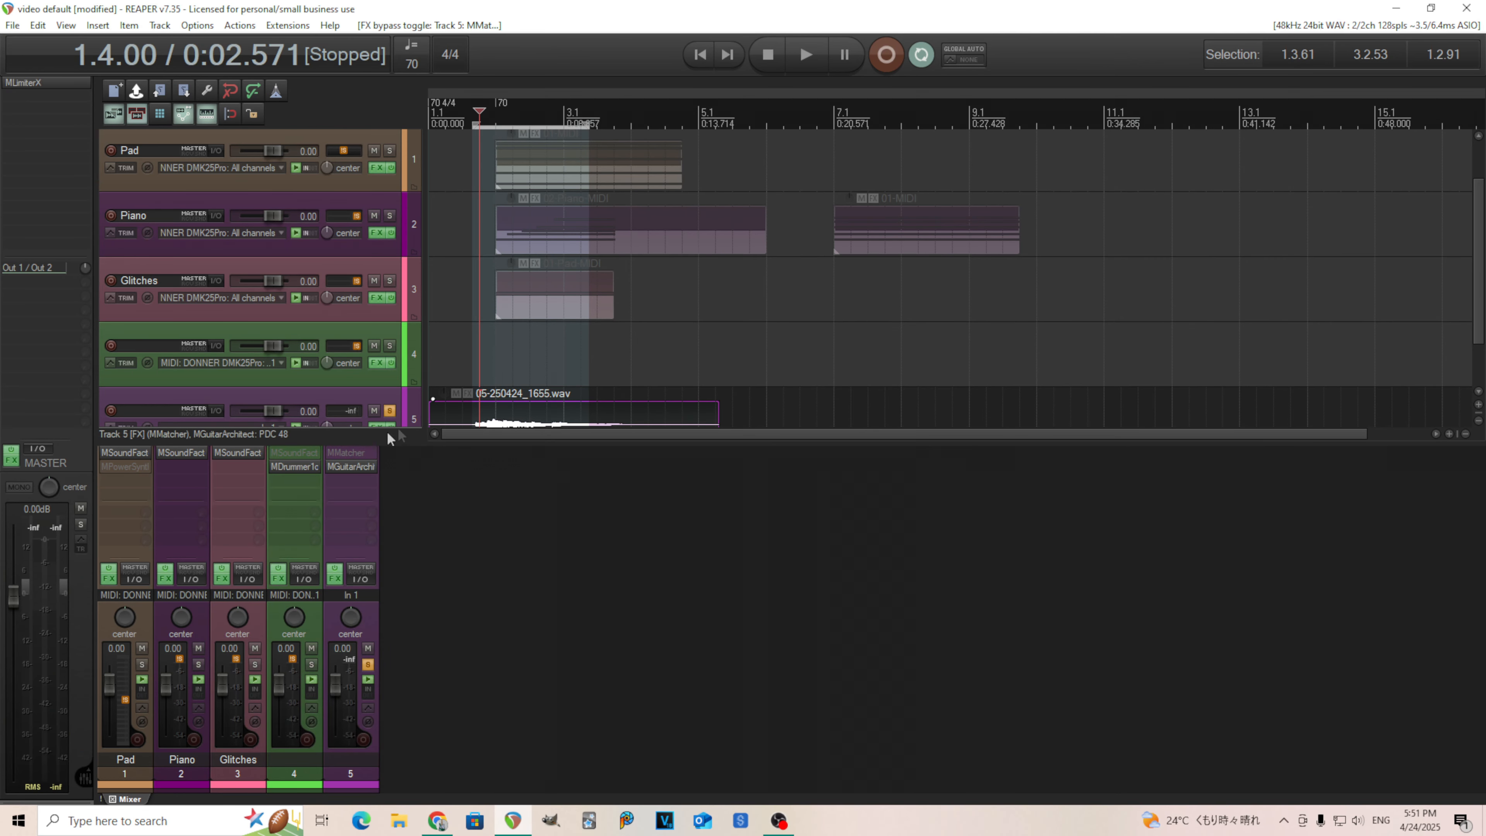
{"action": "left_click", "coordinate": [345, 467]}
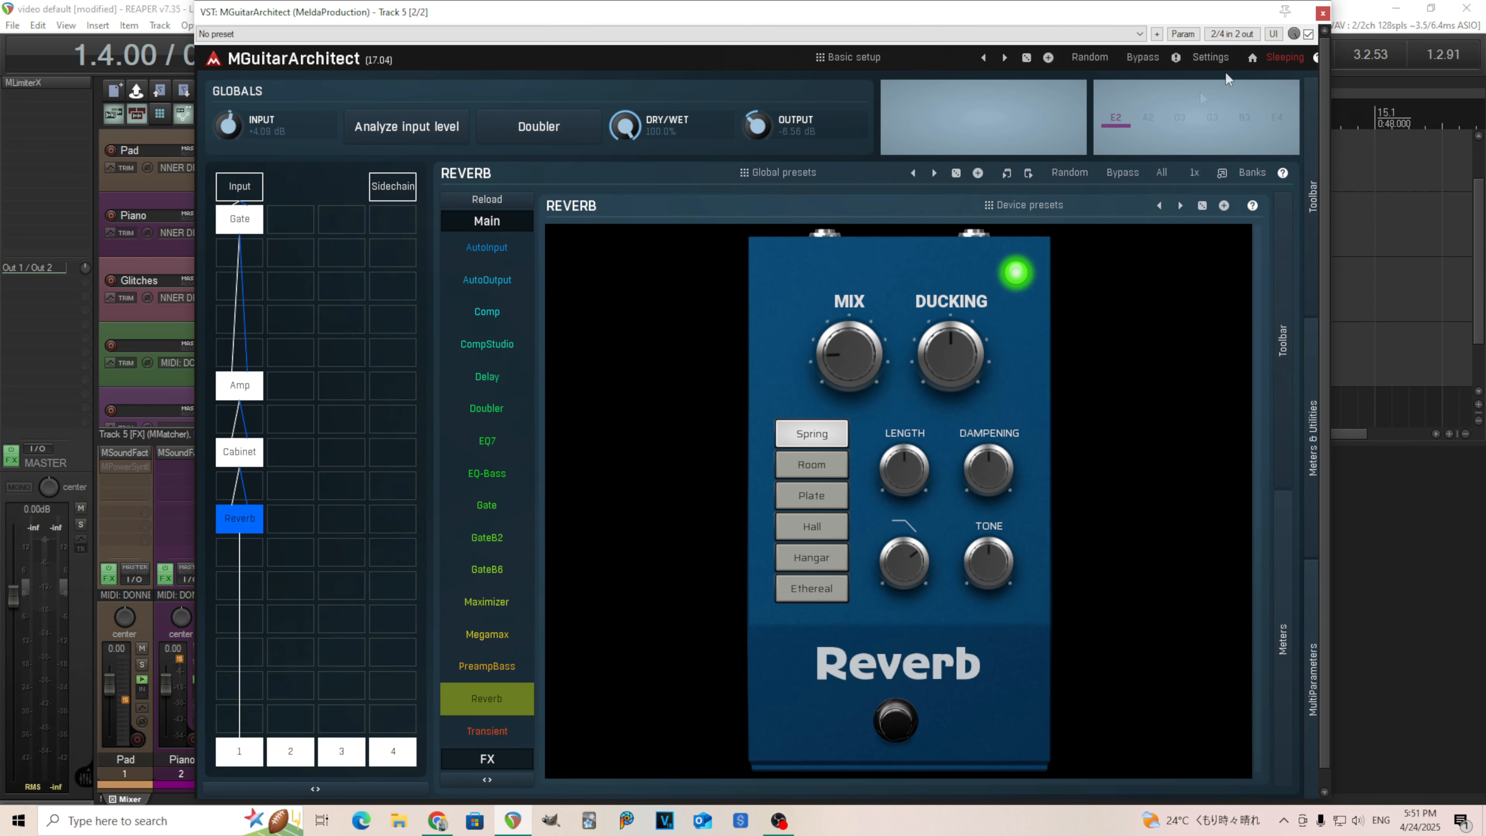
{"action": "left_click", "coordinate": [1323, 13]}
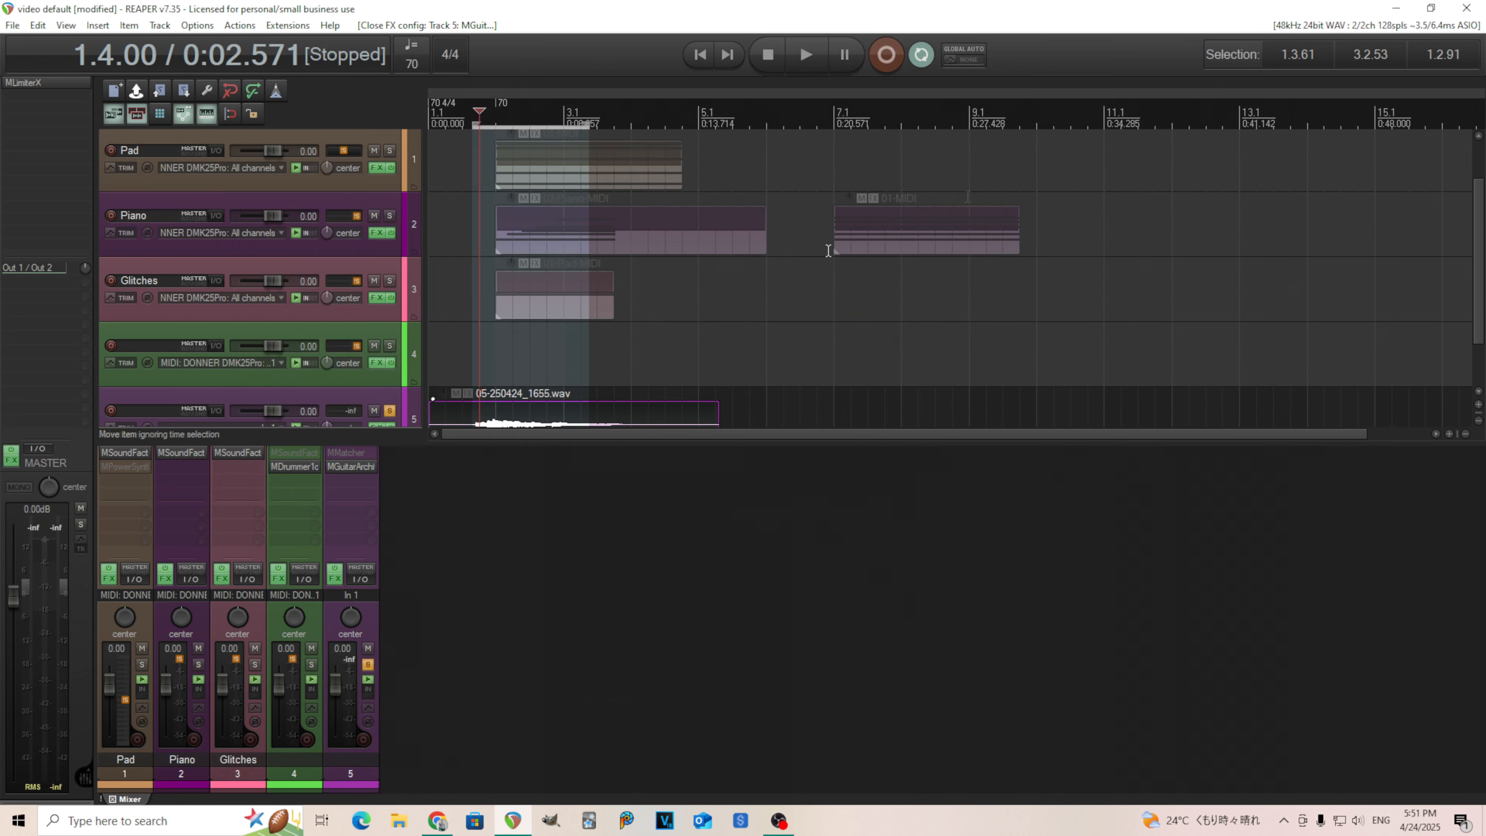
{"action": "left_click", "coordinate": [817, 68]}
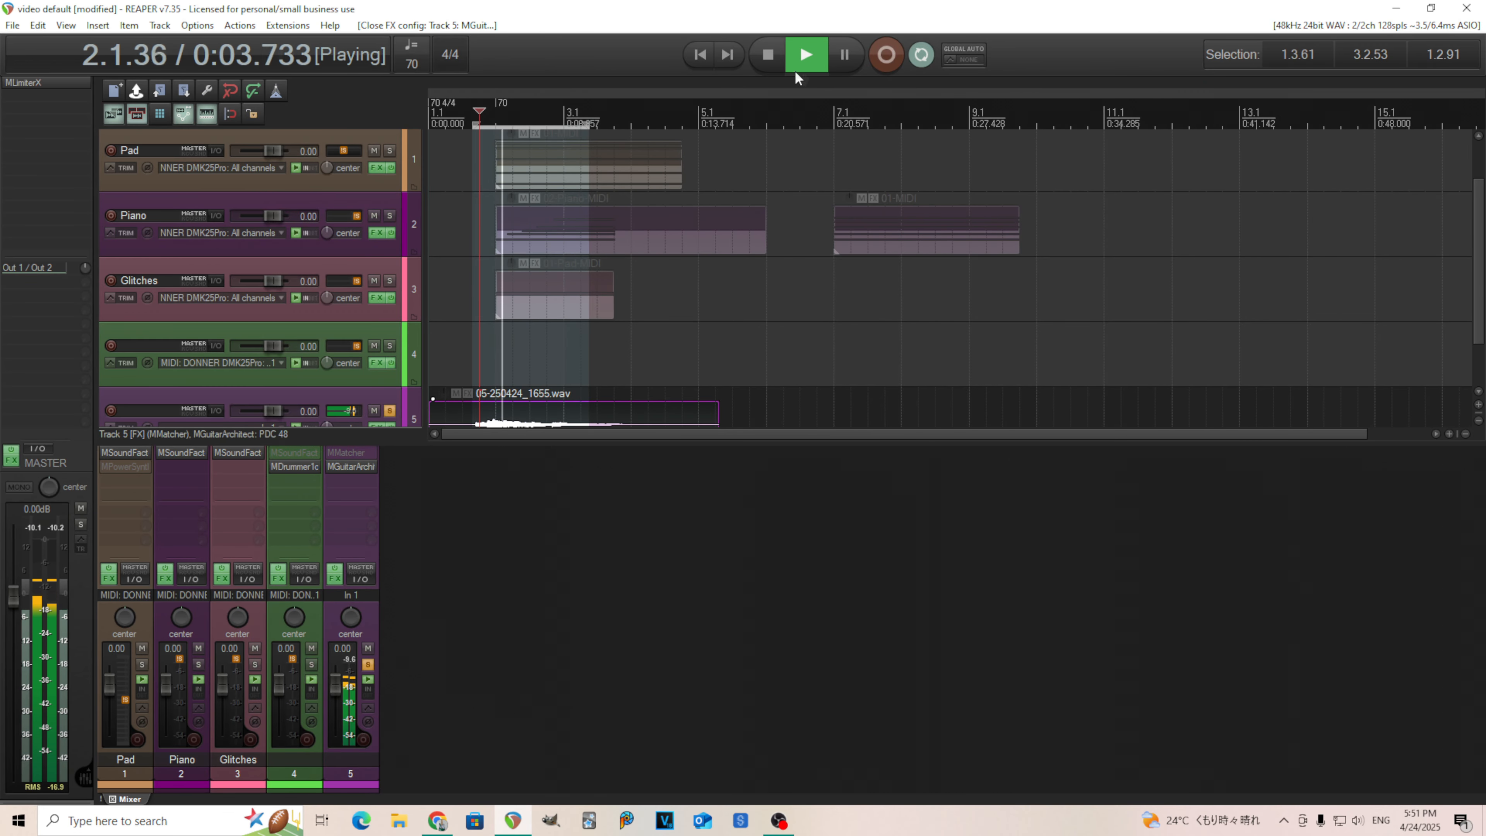
{"action": "left_click", "coordinate": [775, 52]}
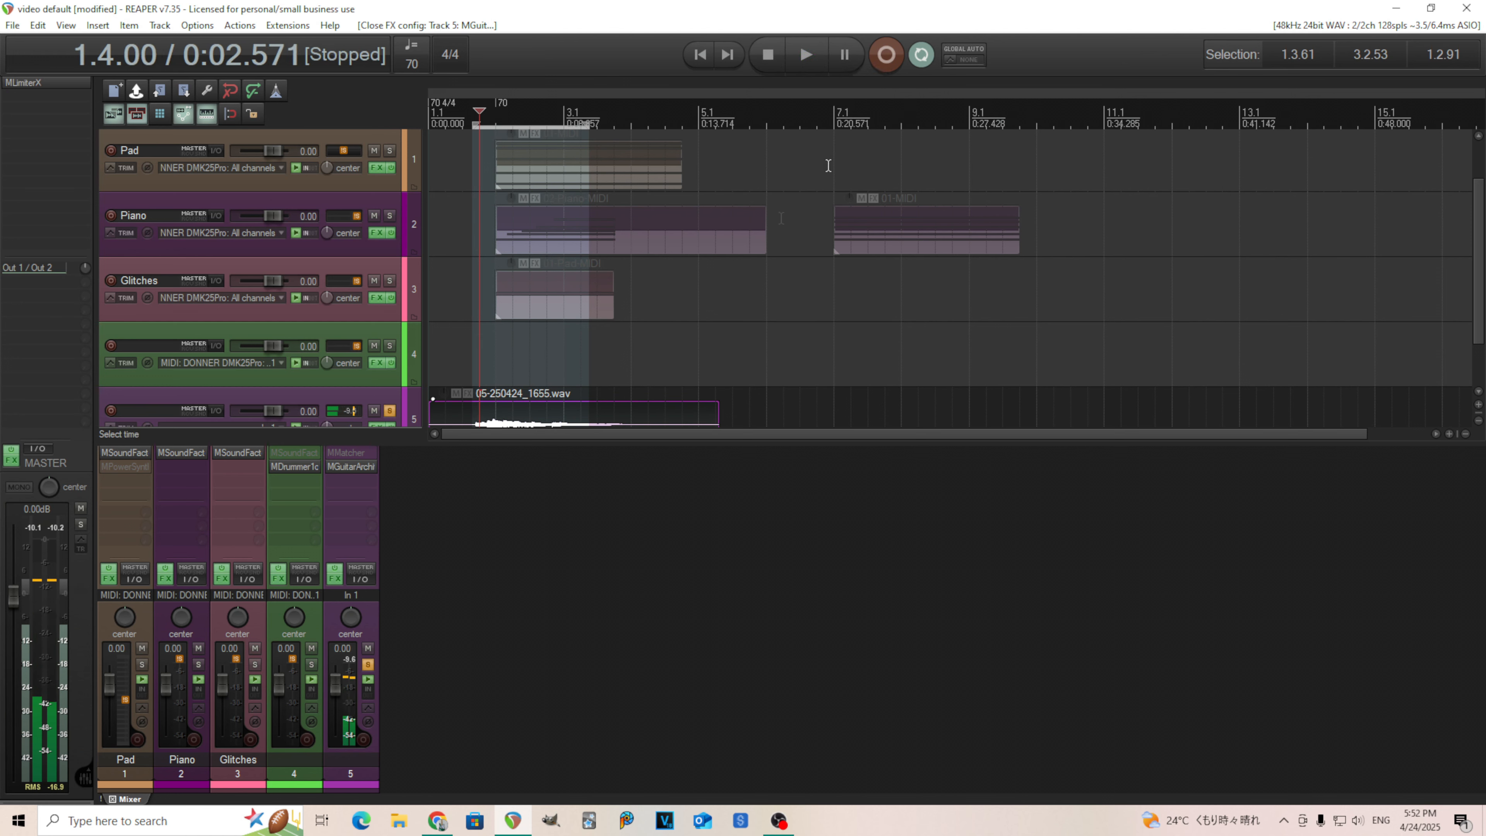
{"action": "left_click", "coordinate": [349, 467]}
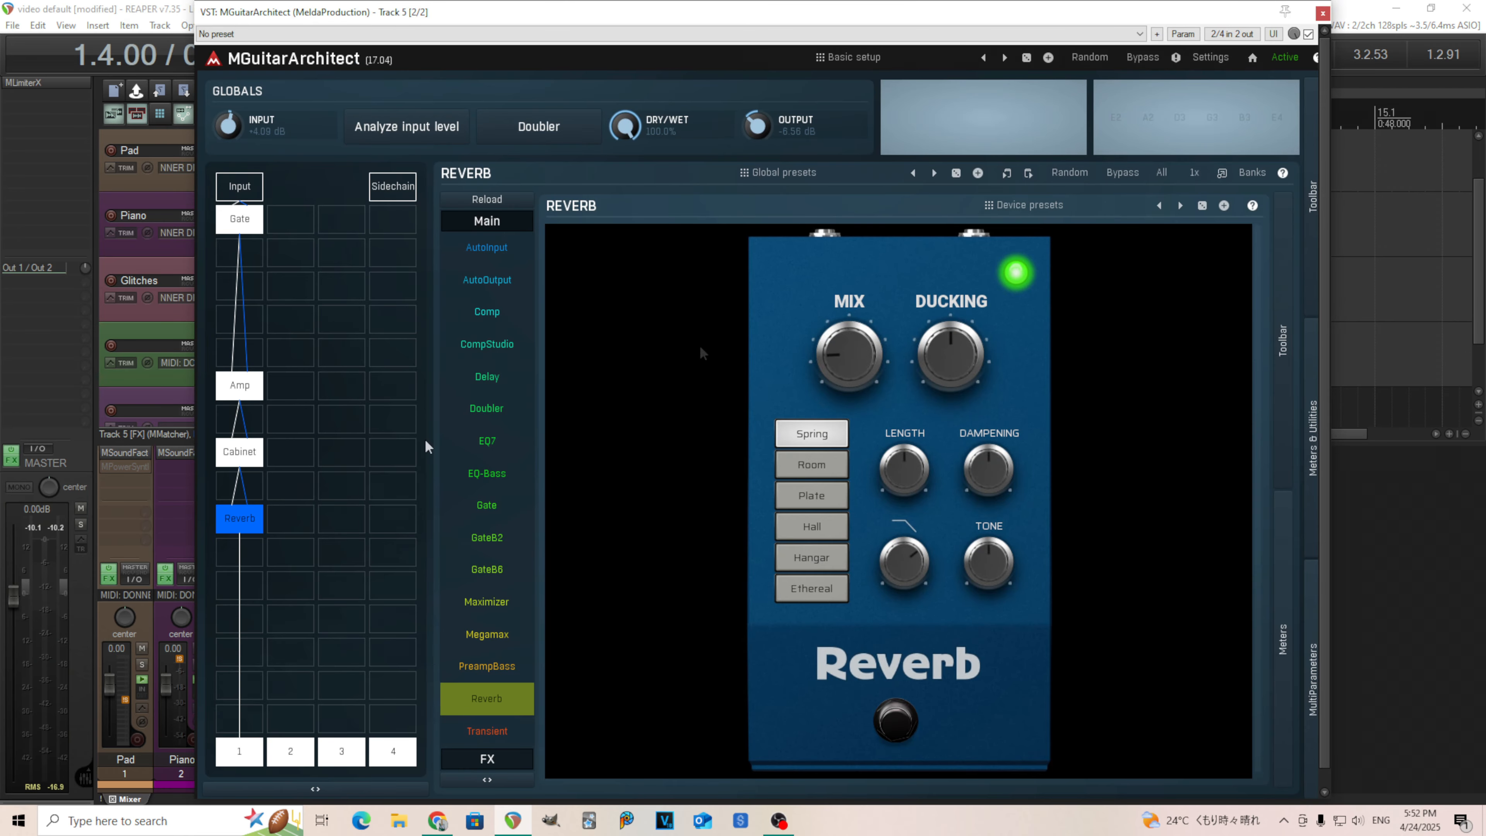
{"action": "left_click", "coordinate": [1322, 13]}
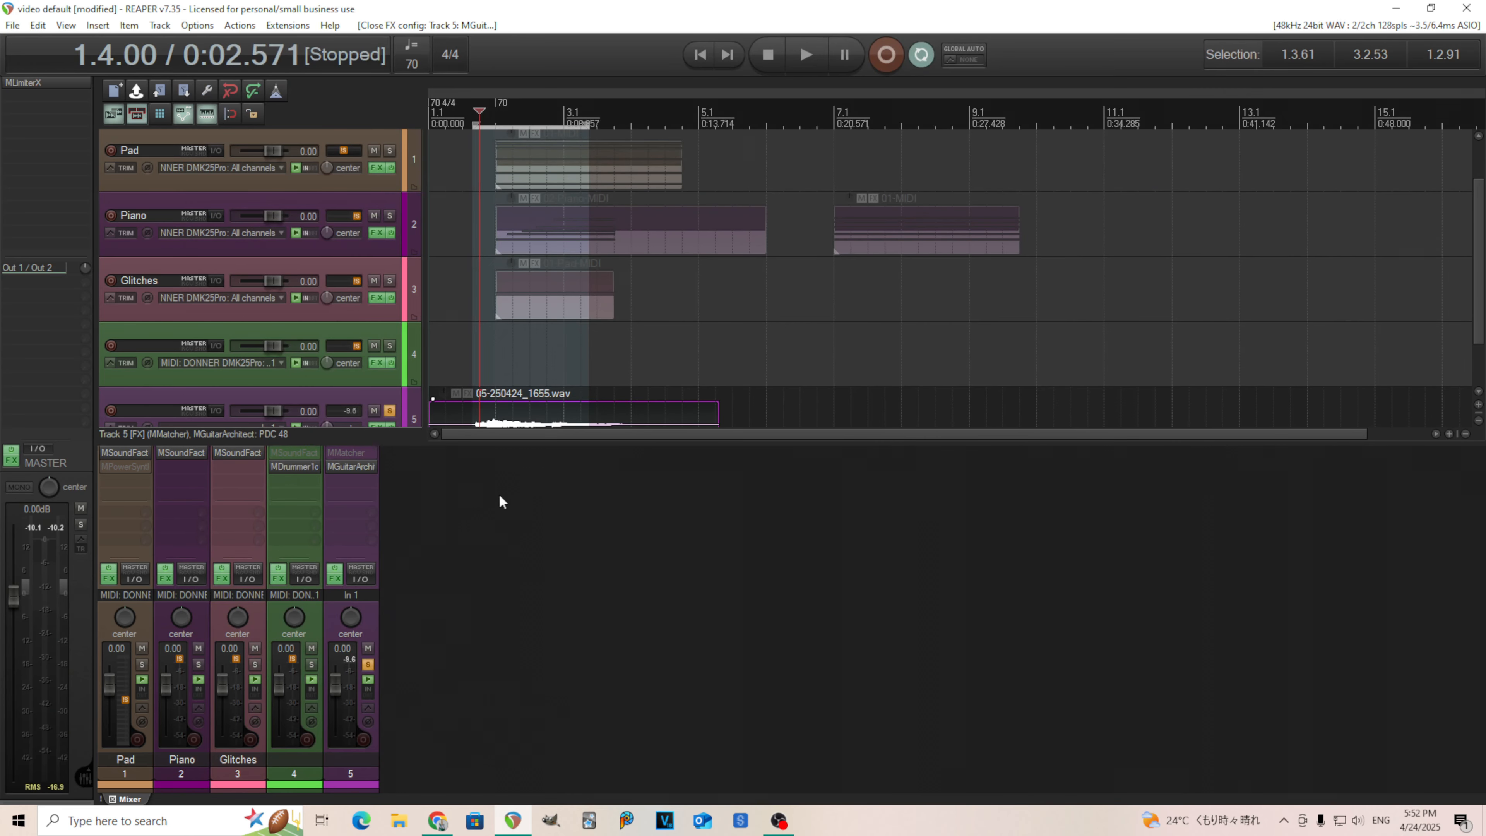
- Re-enable MMatcher on Track 5 and capture an input analysis while the time selection plays
{"action": "left_click", "coordinate": [344, 455], "text": "shift"}
{"action": "left_click", "coordinate": [344, 453]}
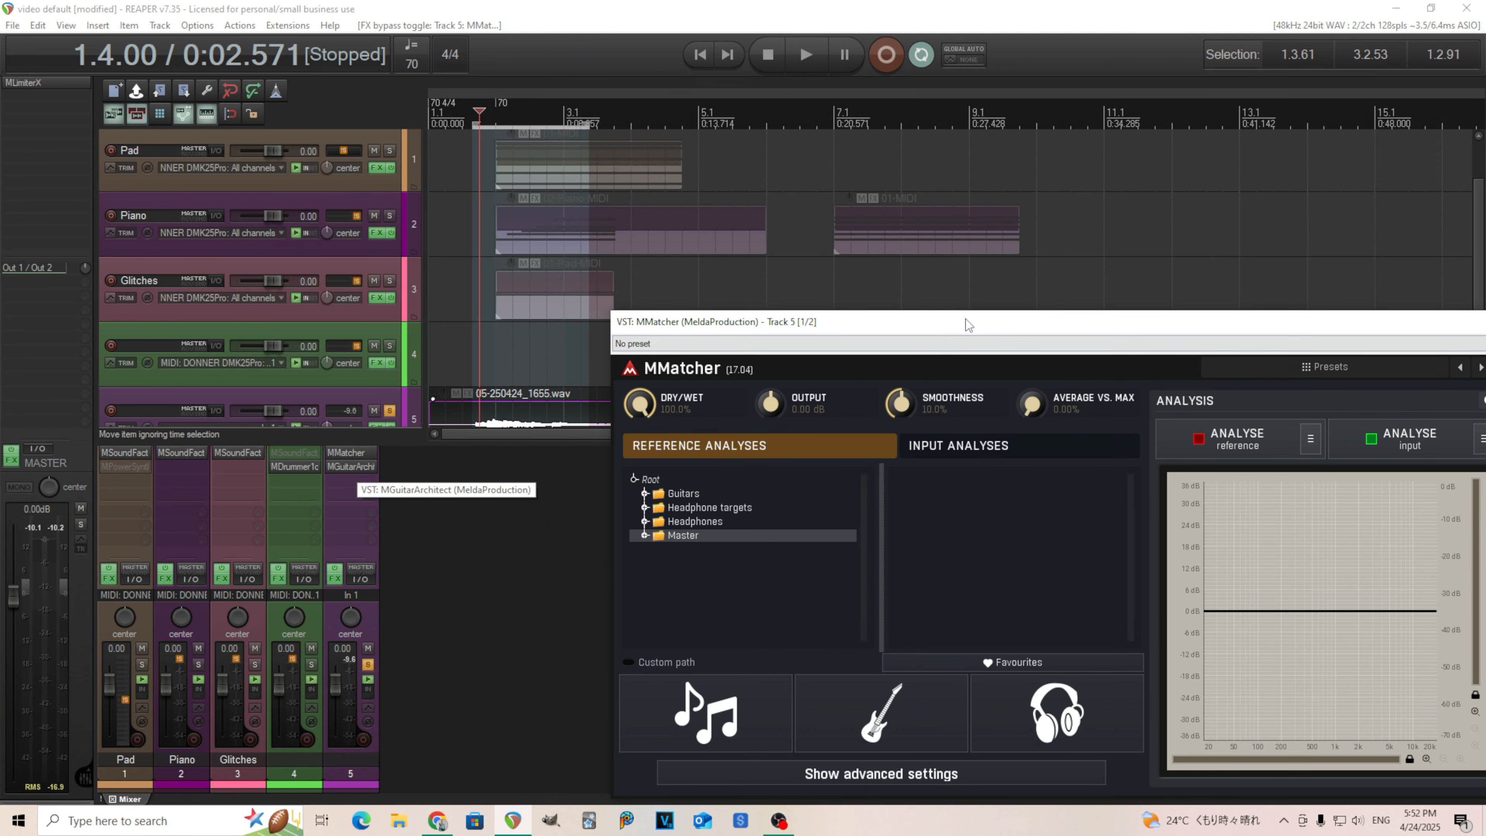
{"action": "left_click_drag", "start_coordinate": [967, 324], "coordinate": [999, 283]}
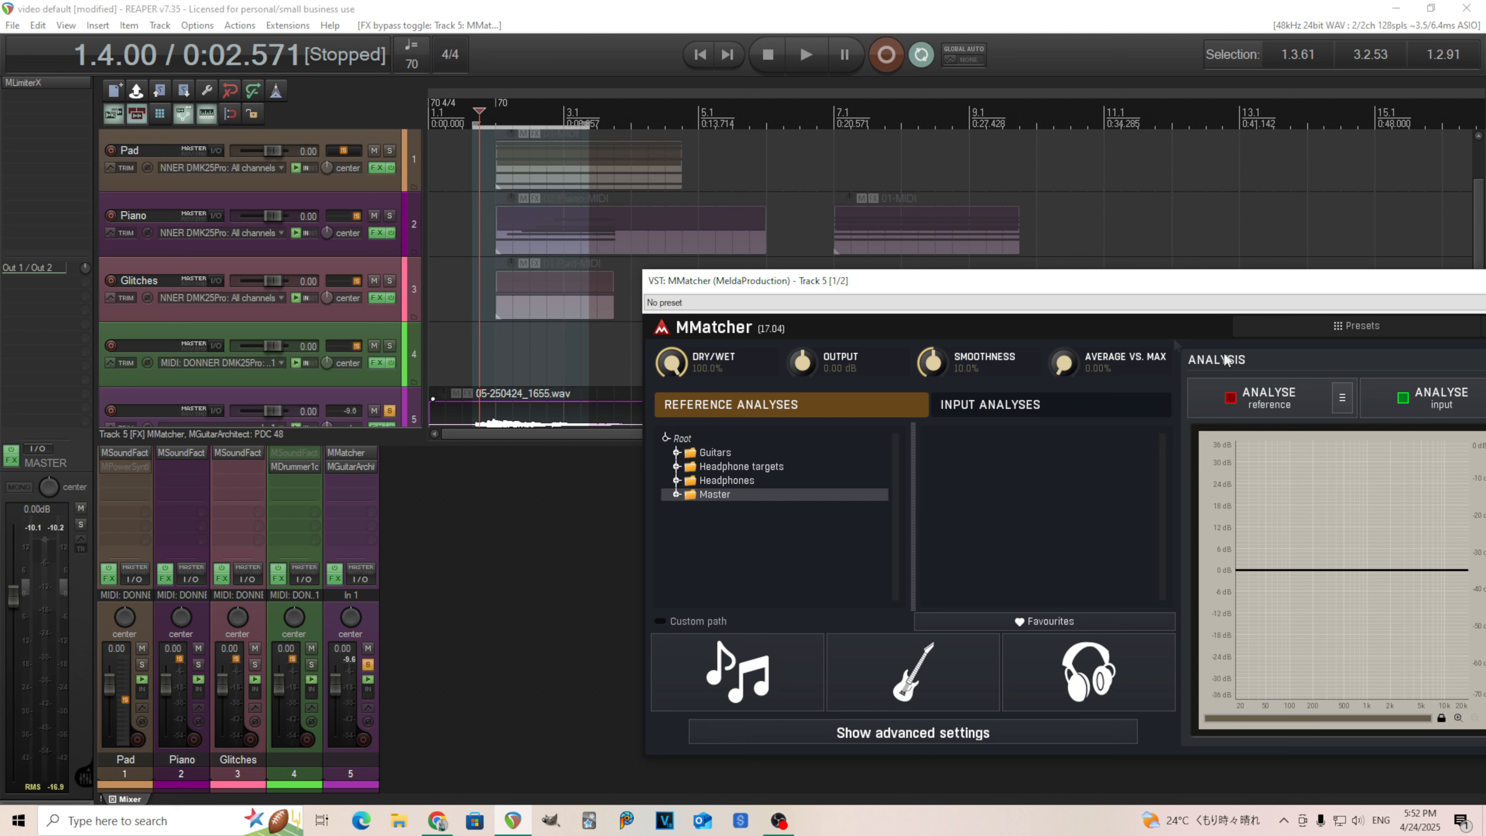
{"action": "left_click", "coordinate": [1443, 410]}
{"action": "left_click", "coordinate": [806, 55]}
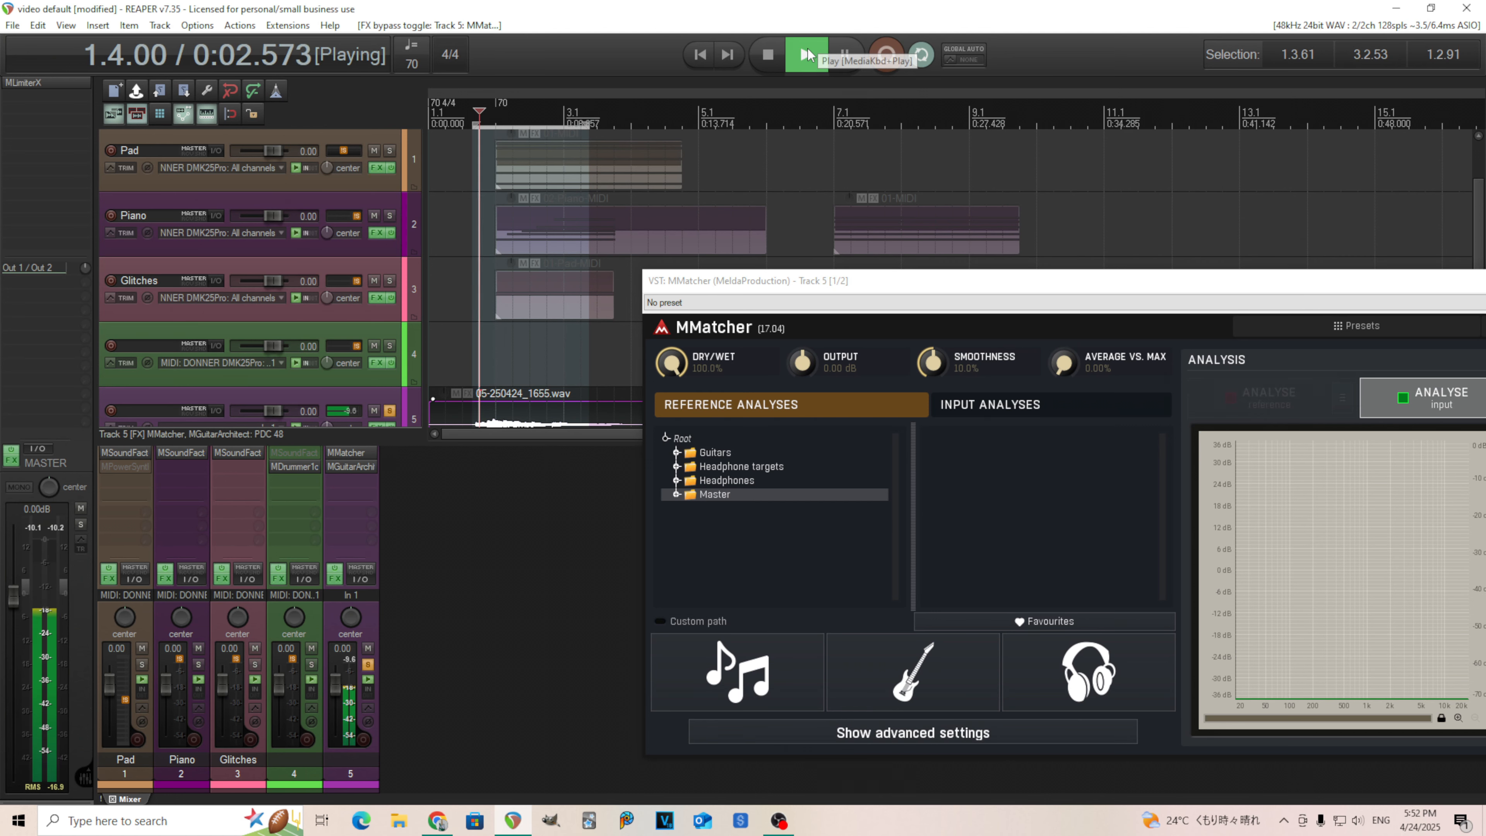
{"action": "left_click_drag", "start_coordinate": [1210, 281], "coordinate": [915, 253]}
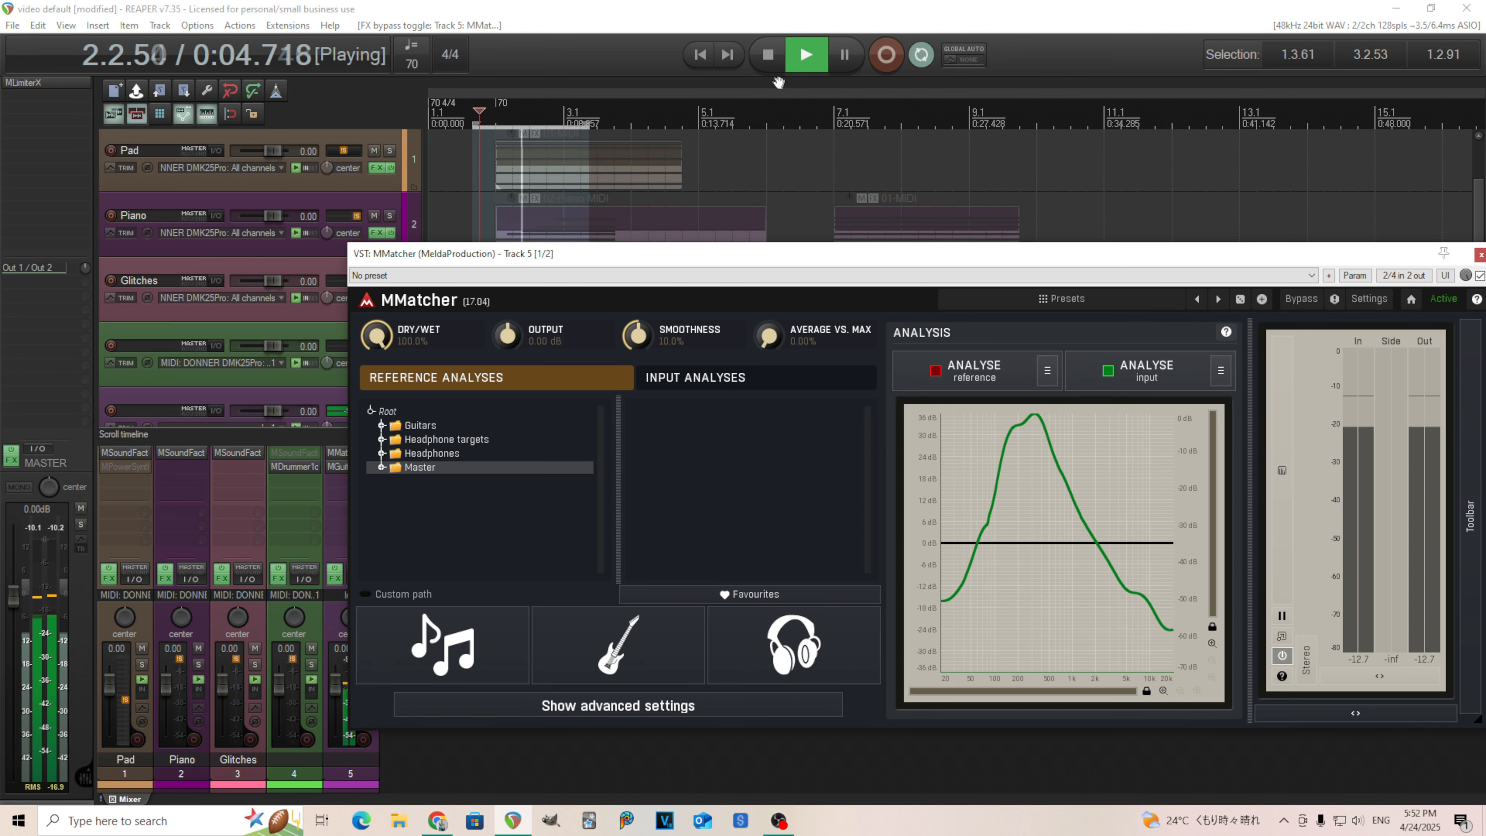
{"action": "left_click", "coordinate": [770, 65]}
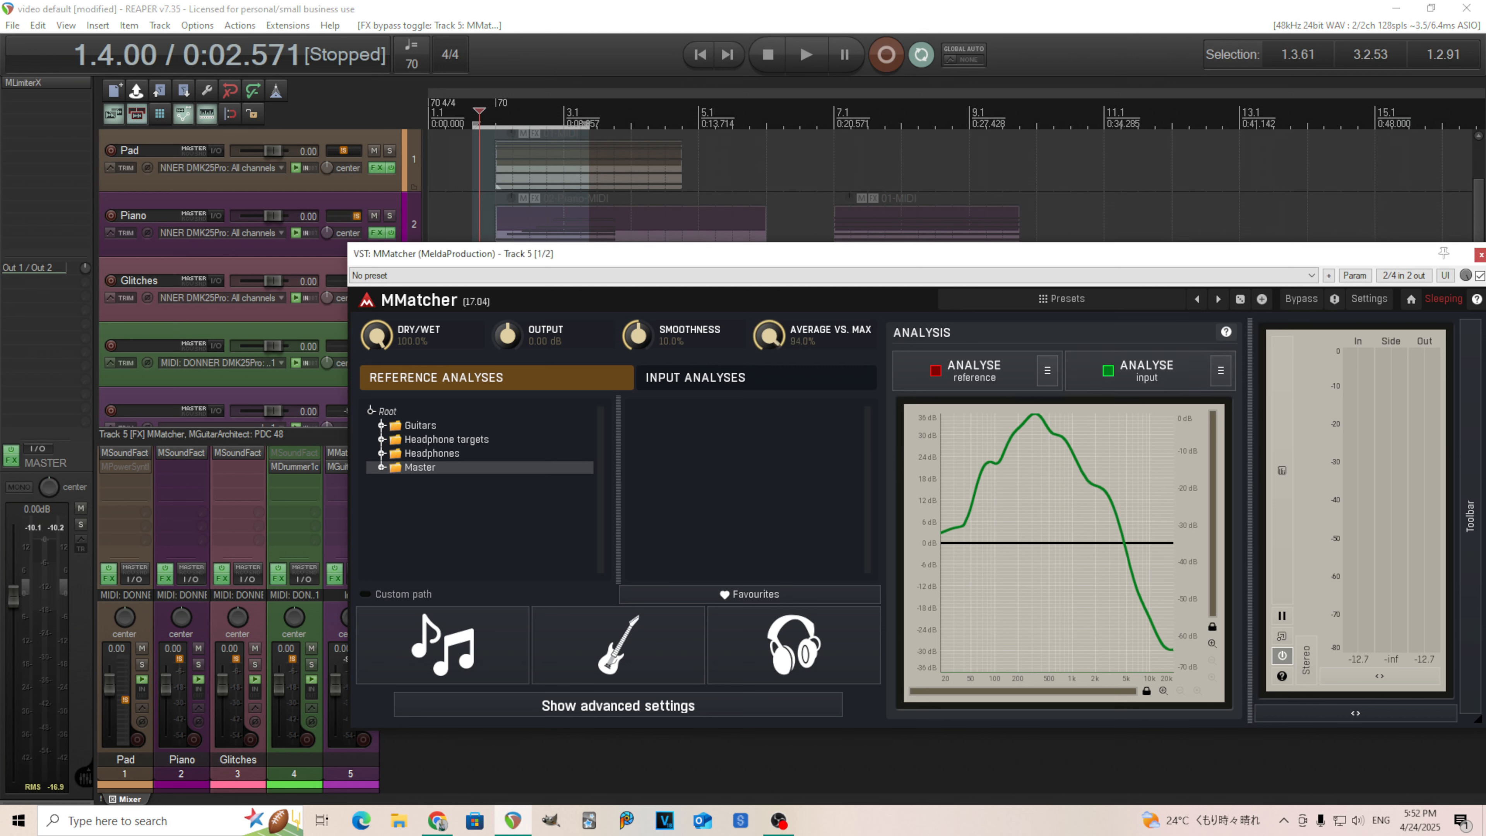
- Try a higher Average vs. Max value, return it to 0%, and lower MMatcher's output to -15.94 dB
{"action": "mouse_move", "coordinate": [764, 334]}
{"action": "left_mouse_down"}
{"action": "mouse_move", "coordinate": [764, 234]}
{"action": "mouse_move", "coordinate": [764, 334]}
{"action": "left_mouse_up"}
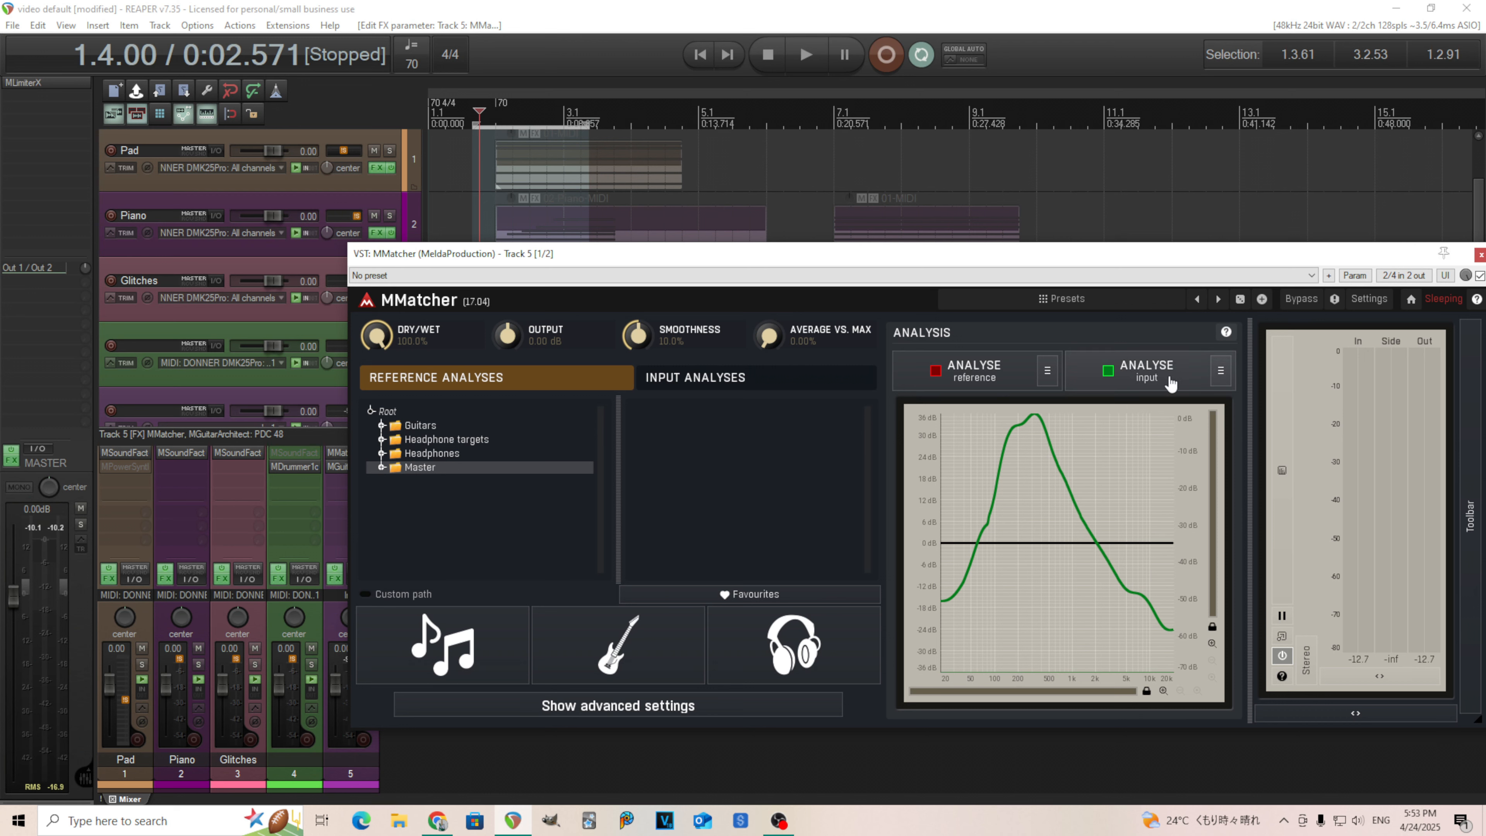
{"action": "left_click_drag", "start_coordinate": [508, 335], "coordinate": [508, 358]}
- Load the "Fender Telecaster Thinline - single coil" reference analysis from the Electric guitar folder under Guitars
{"action": "left_click", "coordinate": [382, 426]}
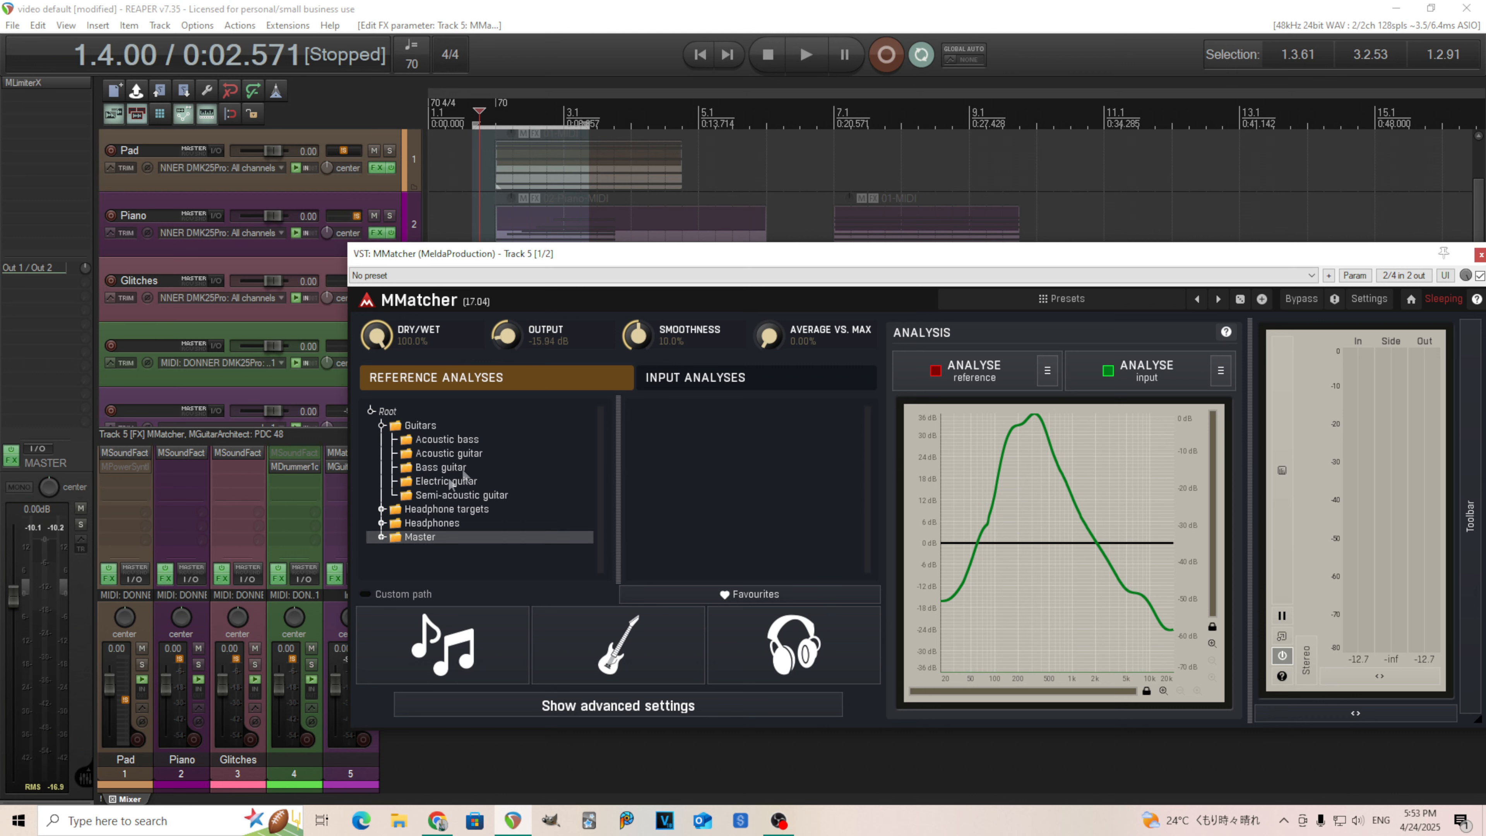
{"action": "left_click", "coordinate": [415, 483]}
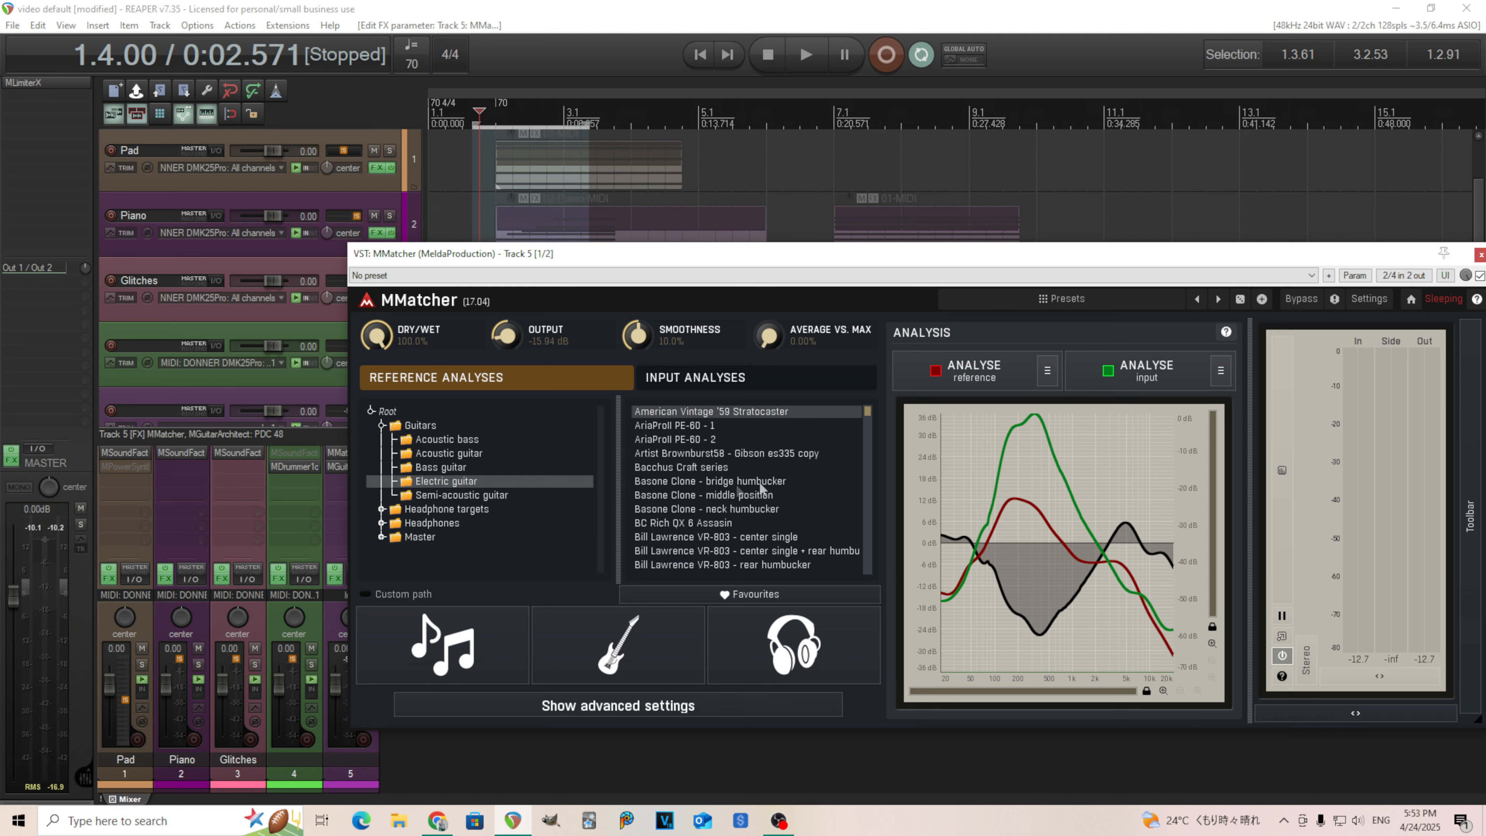
{"action": "left_click_drag", "start_coordinate": [873, 420], "coordinate": [873, 543]}
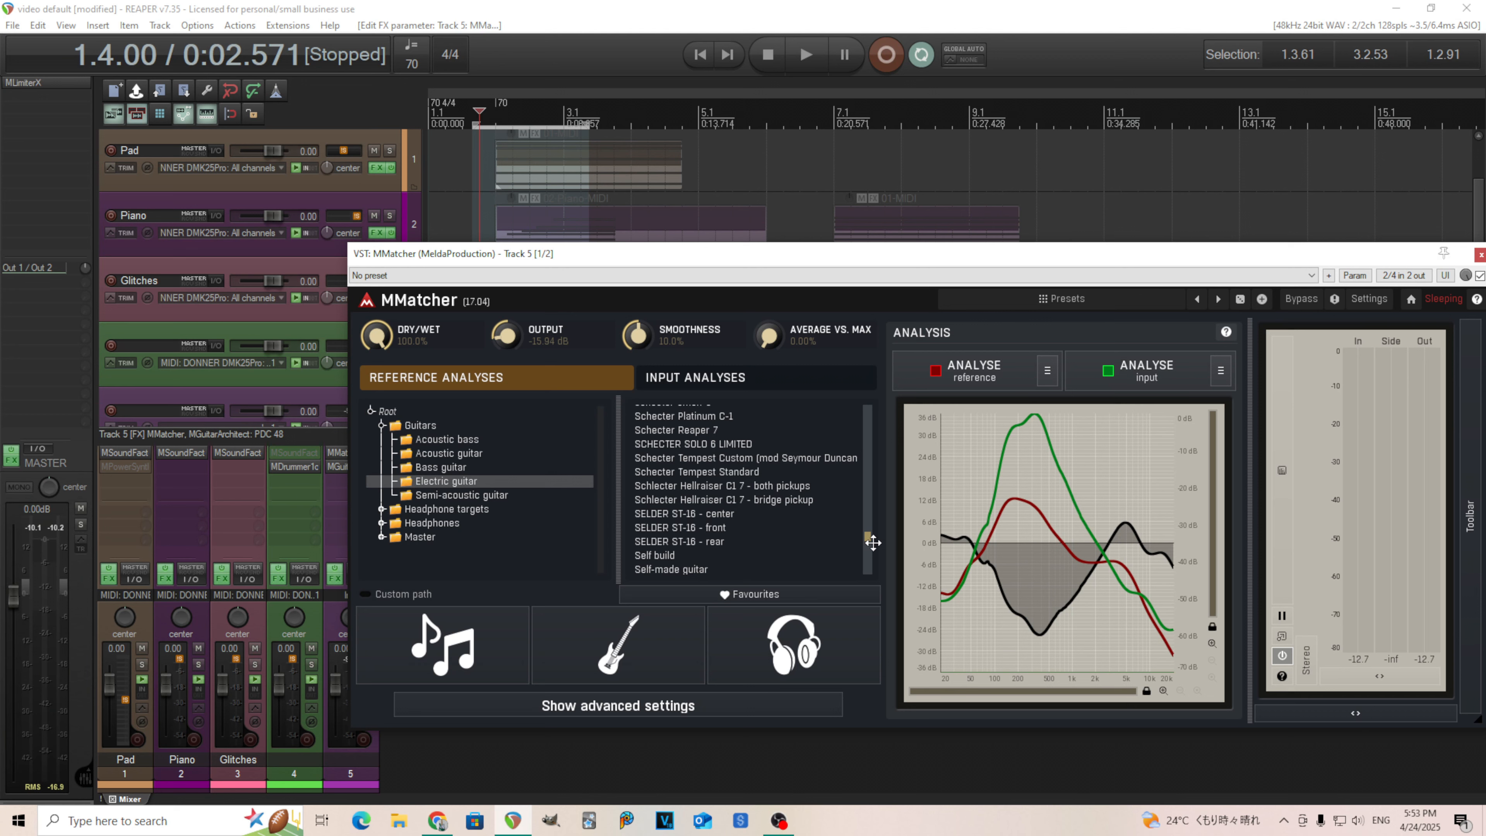
{"action": "left_click_drag", "start_coordinate": [873, 543], "coordinate": [870, 516]}
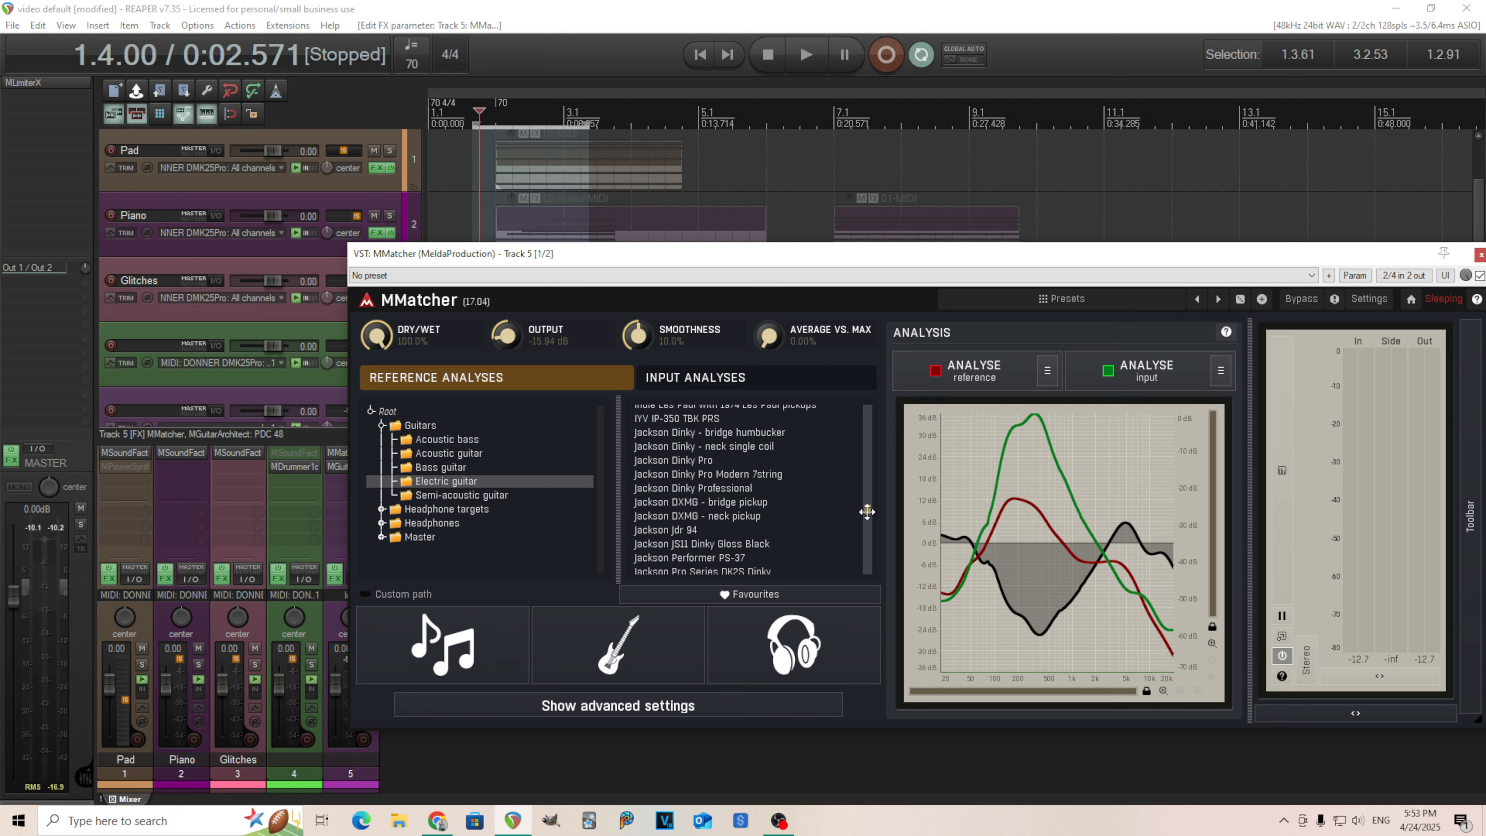
{"action": "left_click_drag", "start_coordinate": [868, 512], "coordinate": [855, 470]}
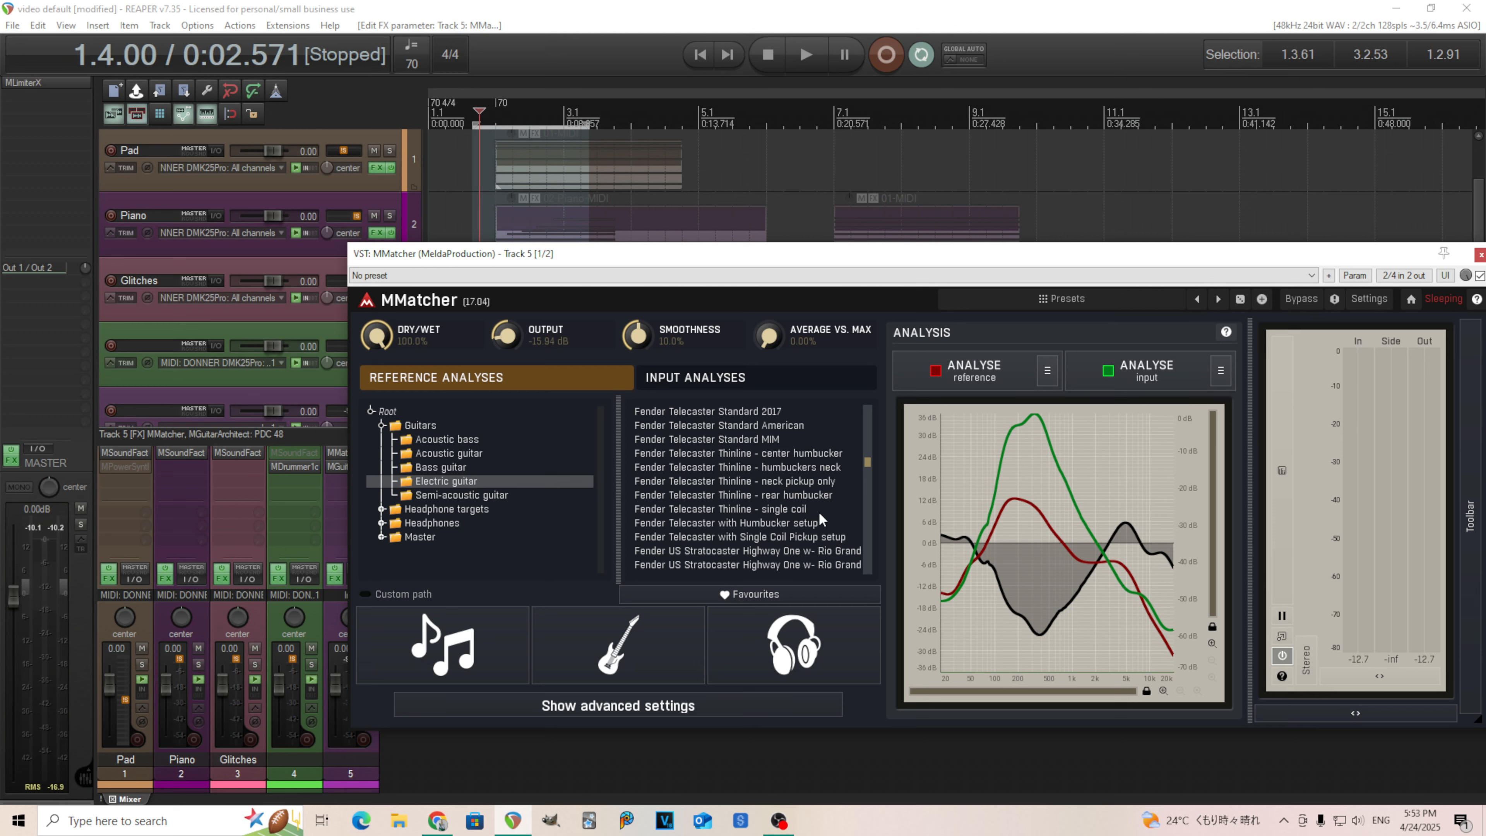
{"action": "left_click", "coordinate": [794, 509]}
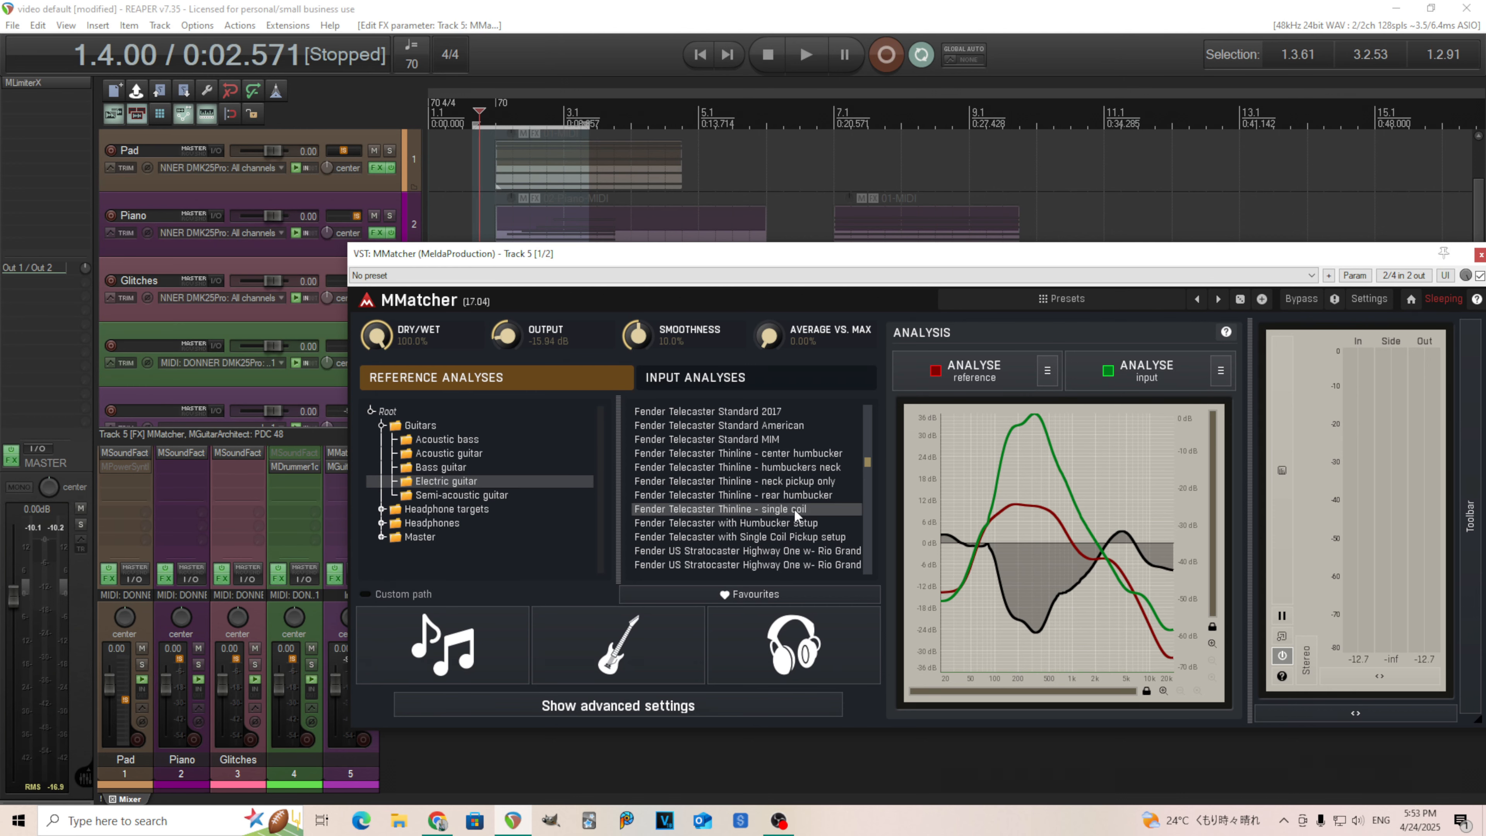
- Play the time selection and raise MMatcher's output to -12.10 dB while listening
{"action": "left_click_drag", "start_coordinate": [854, 258], "coordinate": [601, 301]}
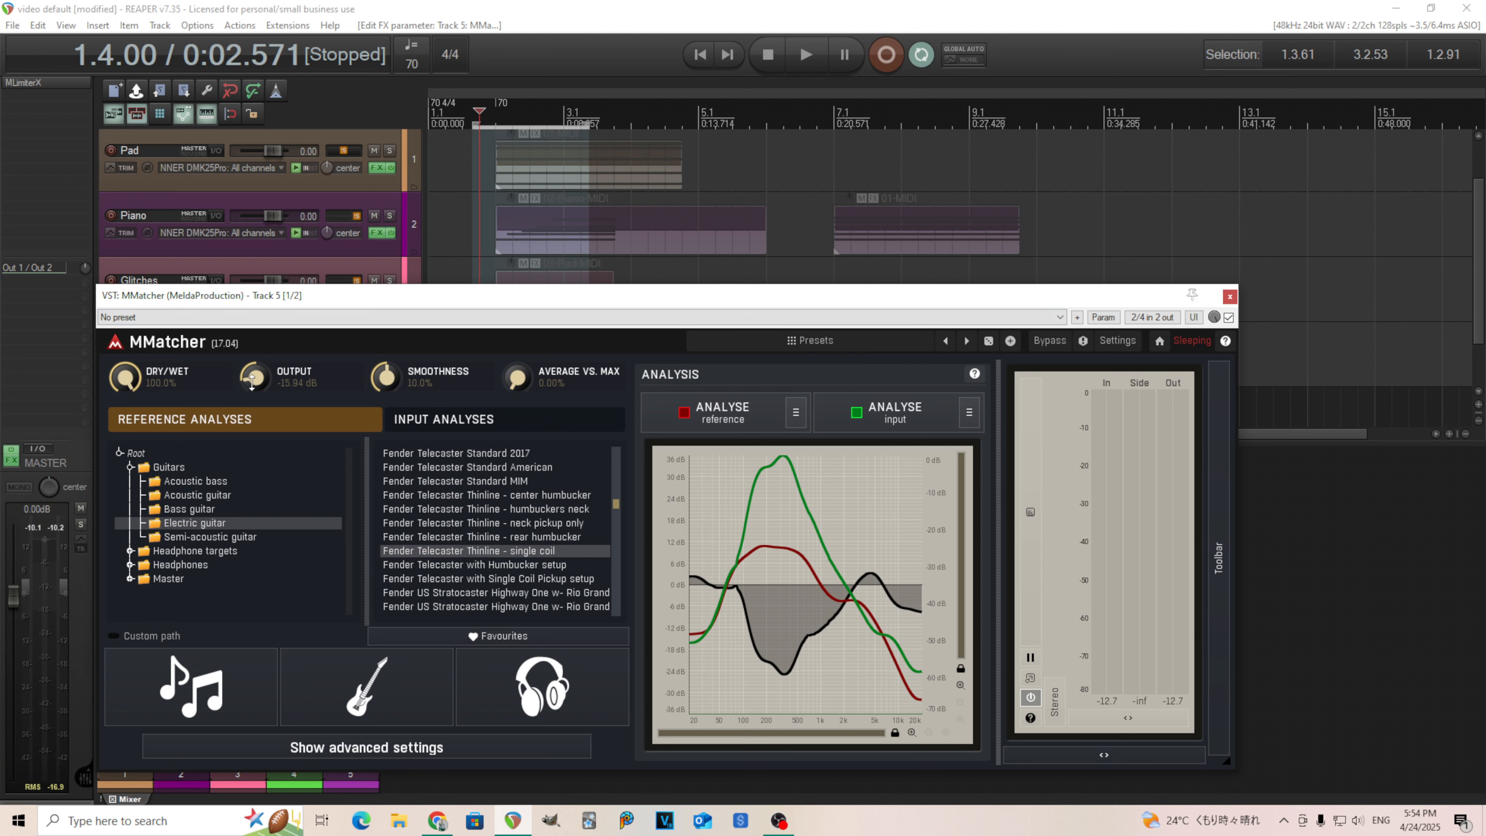
{"action": "left_click", "coordinate": [800, 66]}
{"action": "left_click_drag", "start_coordinate": [256, 378], "coordinate": [256, 278]}
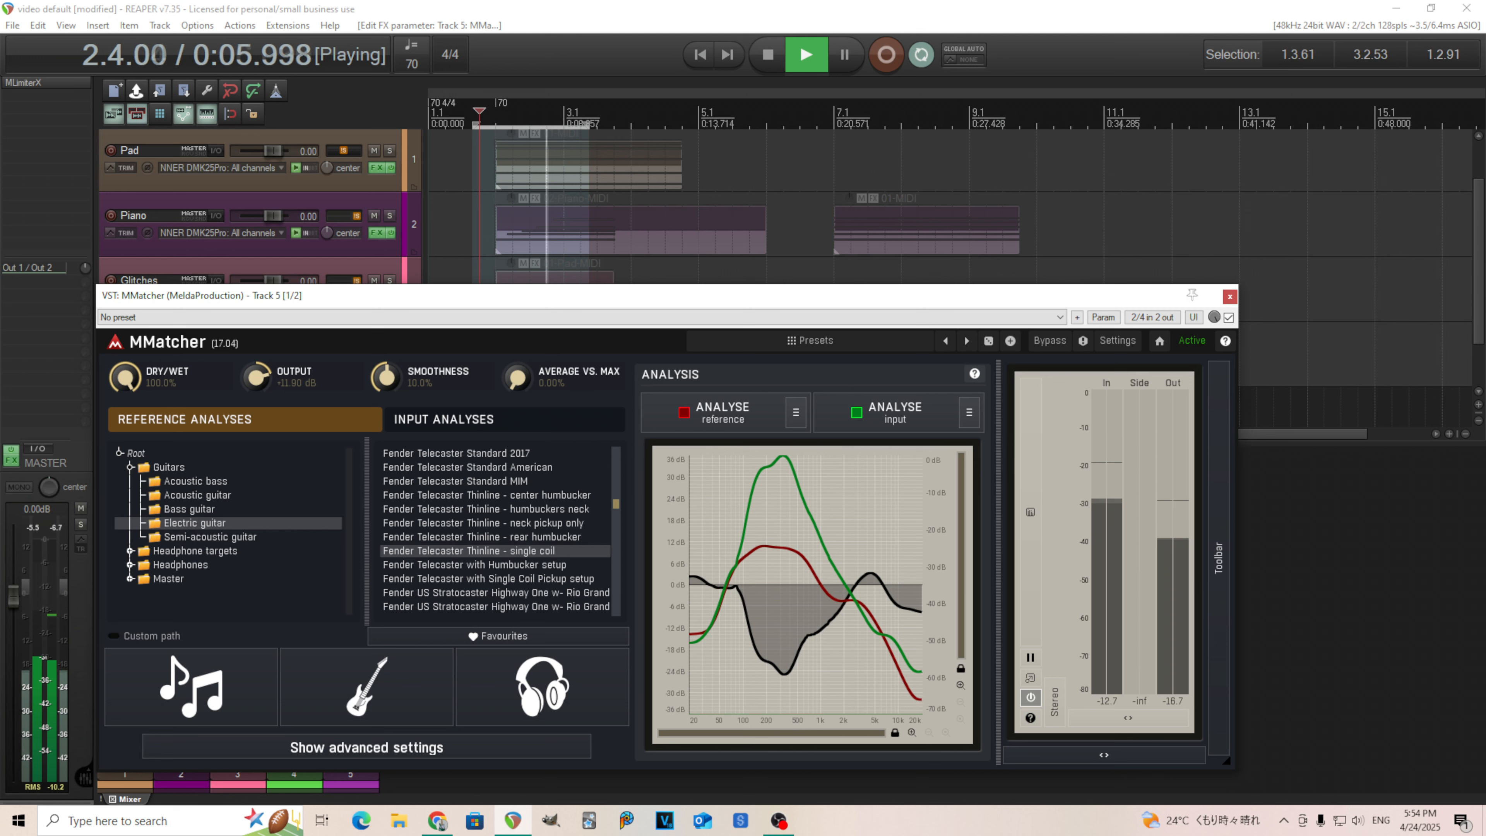
{"action": "left_click_drag", "start_coordinate": [256, 278], "coordinate": [256, 276]}
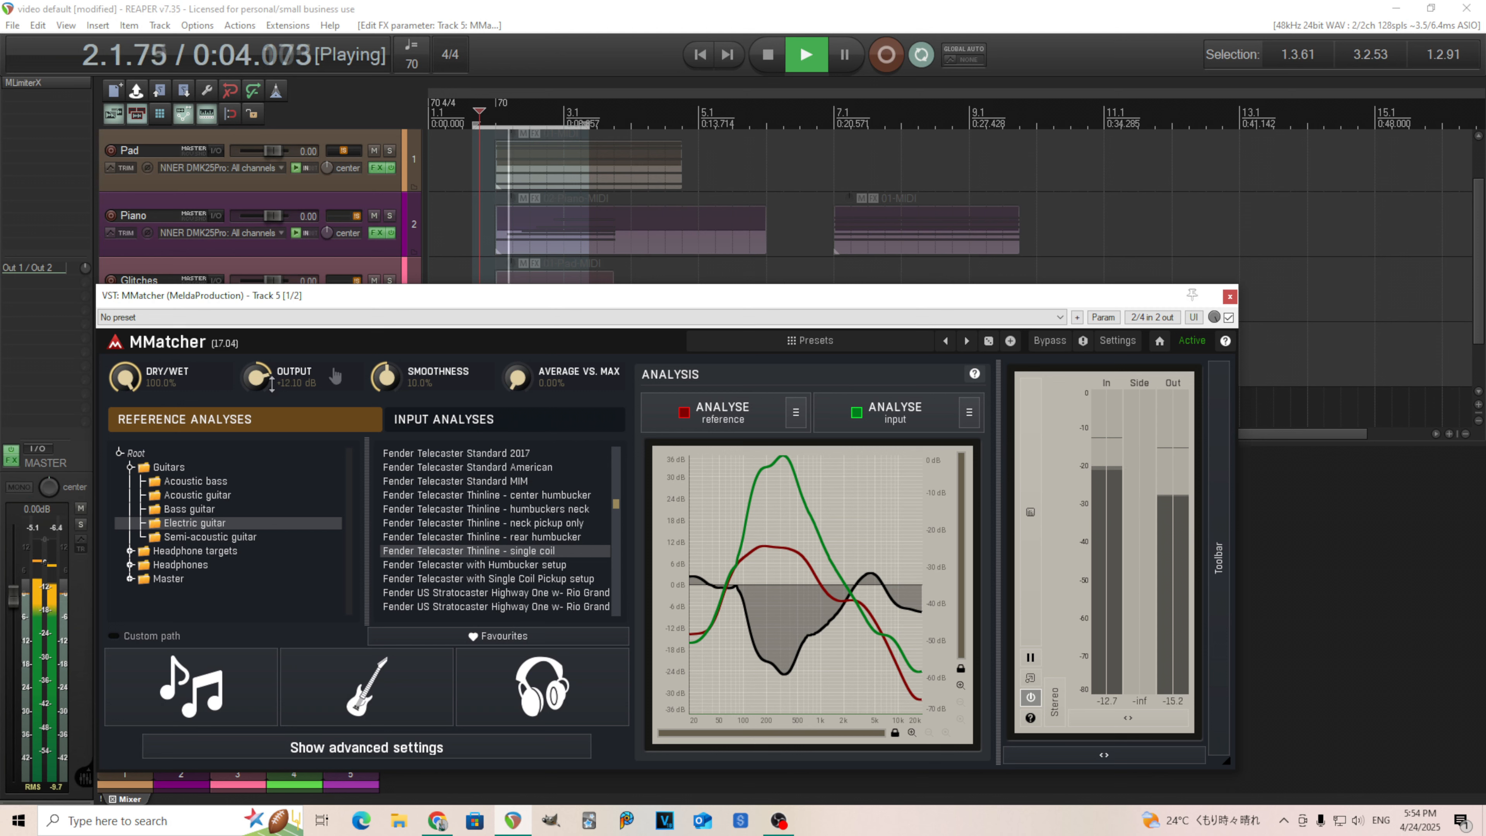
{"action": "left_click", "coordinate": [775, 65]}
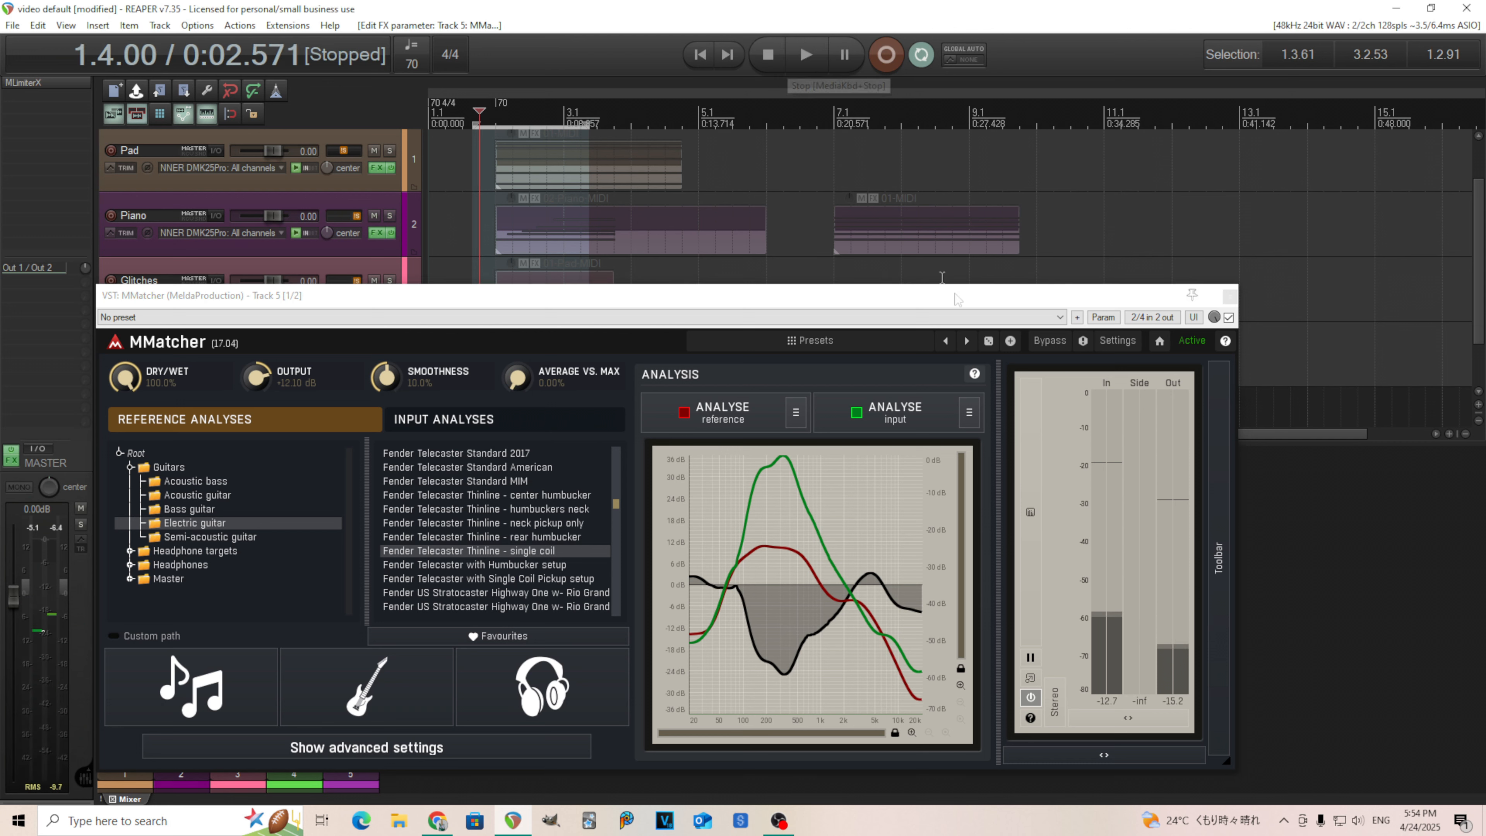
- Compare the matched and original sound by switching MMatcher's bypass on and off during playback
{"action": "left_click", "coordinate": [1050, 341]}
{"action": "left_click", "coordinate": [796, 58]}
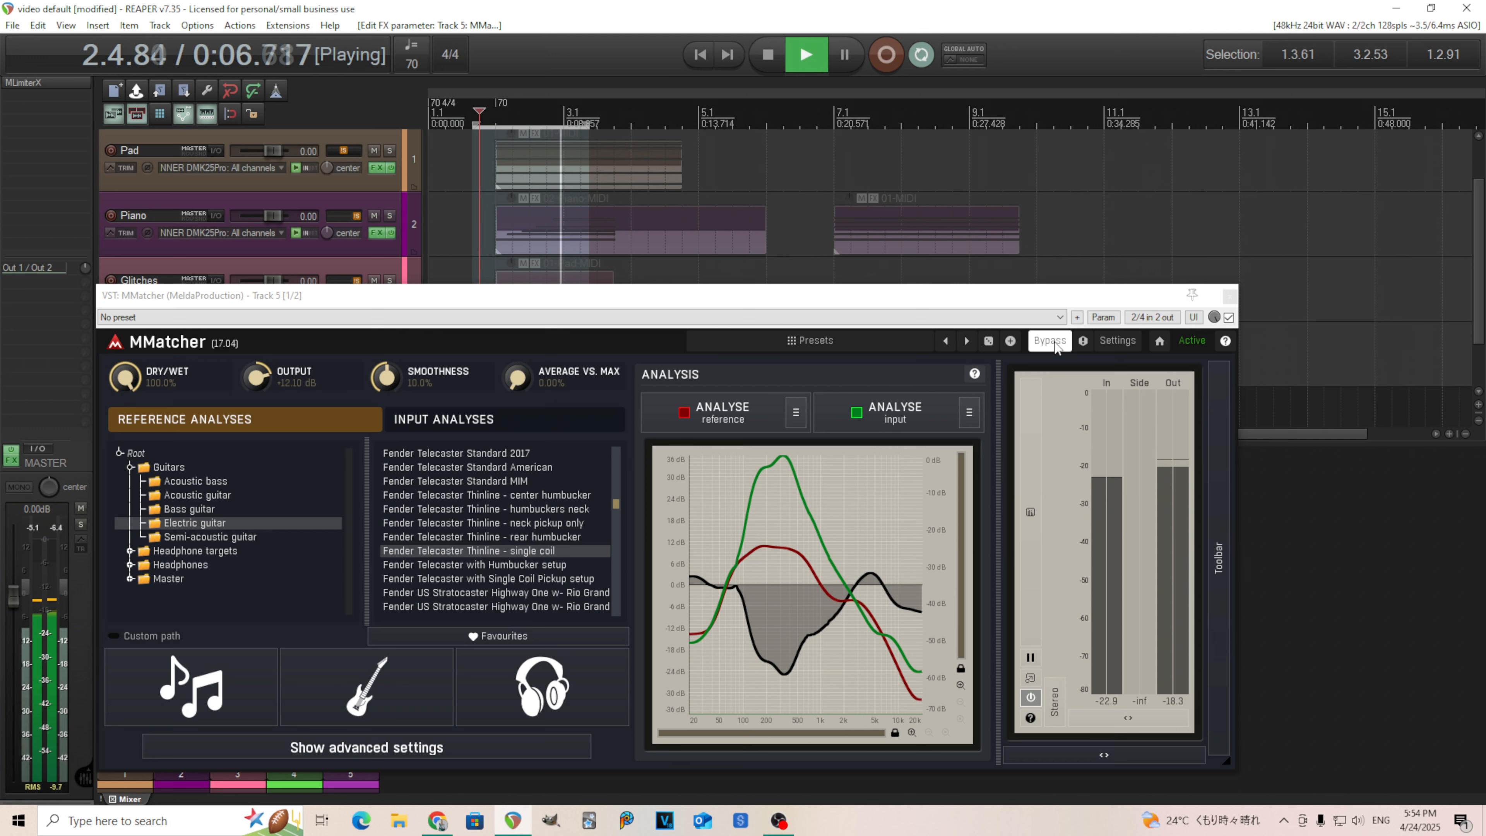
{"action": "left_click", "coordinate": [1056, 346]}
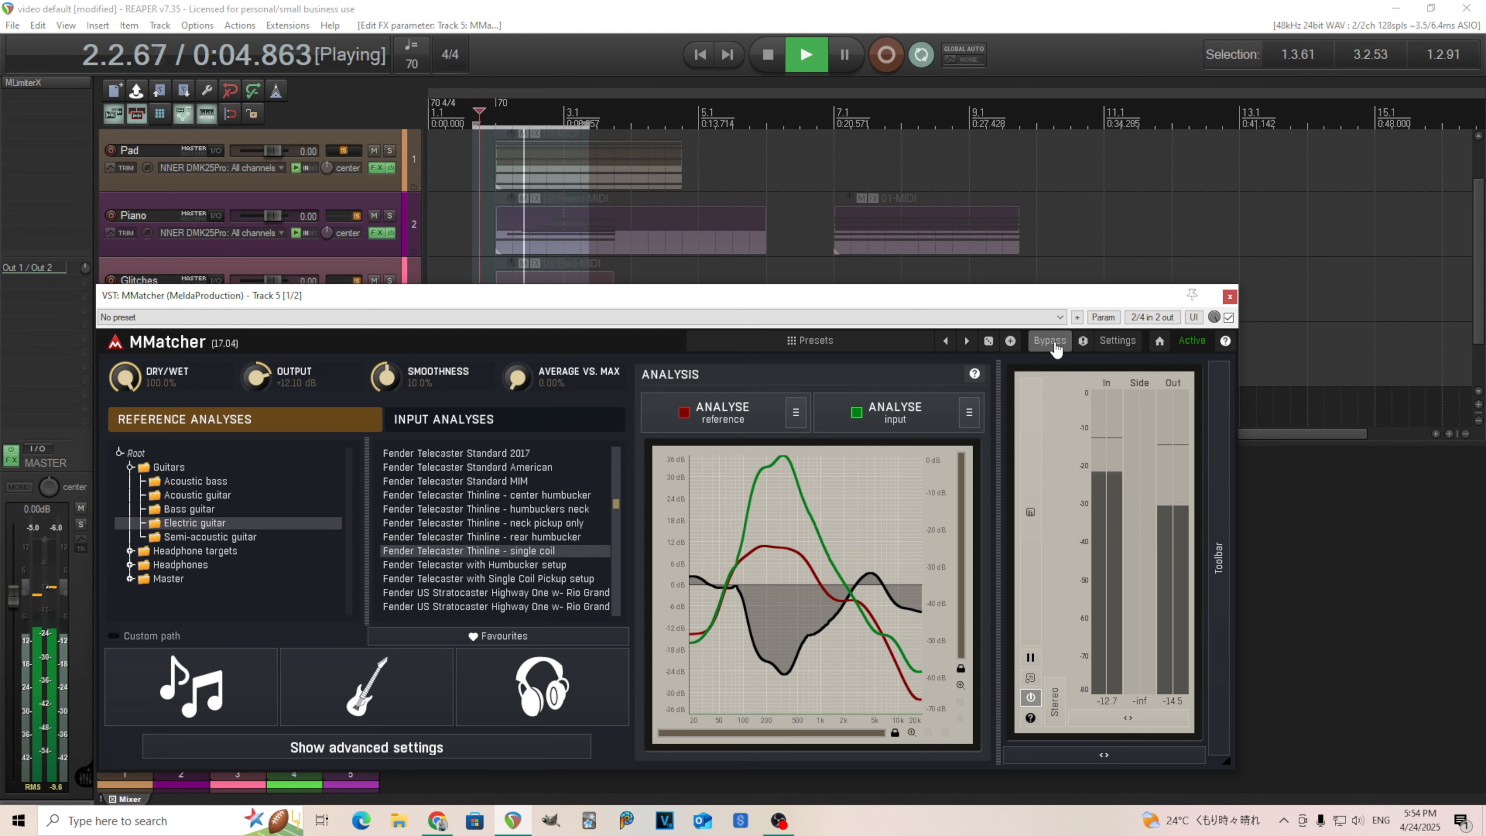
{"action": "left_click", "coordinate": [1053, 341]}
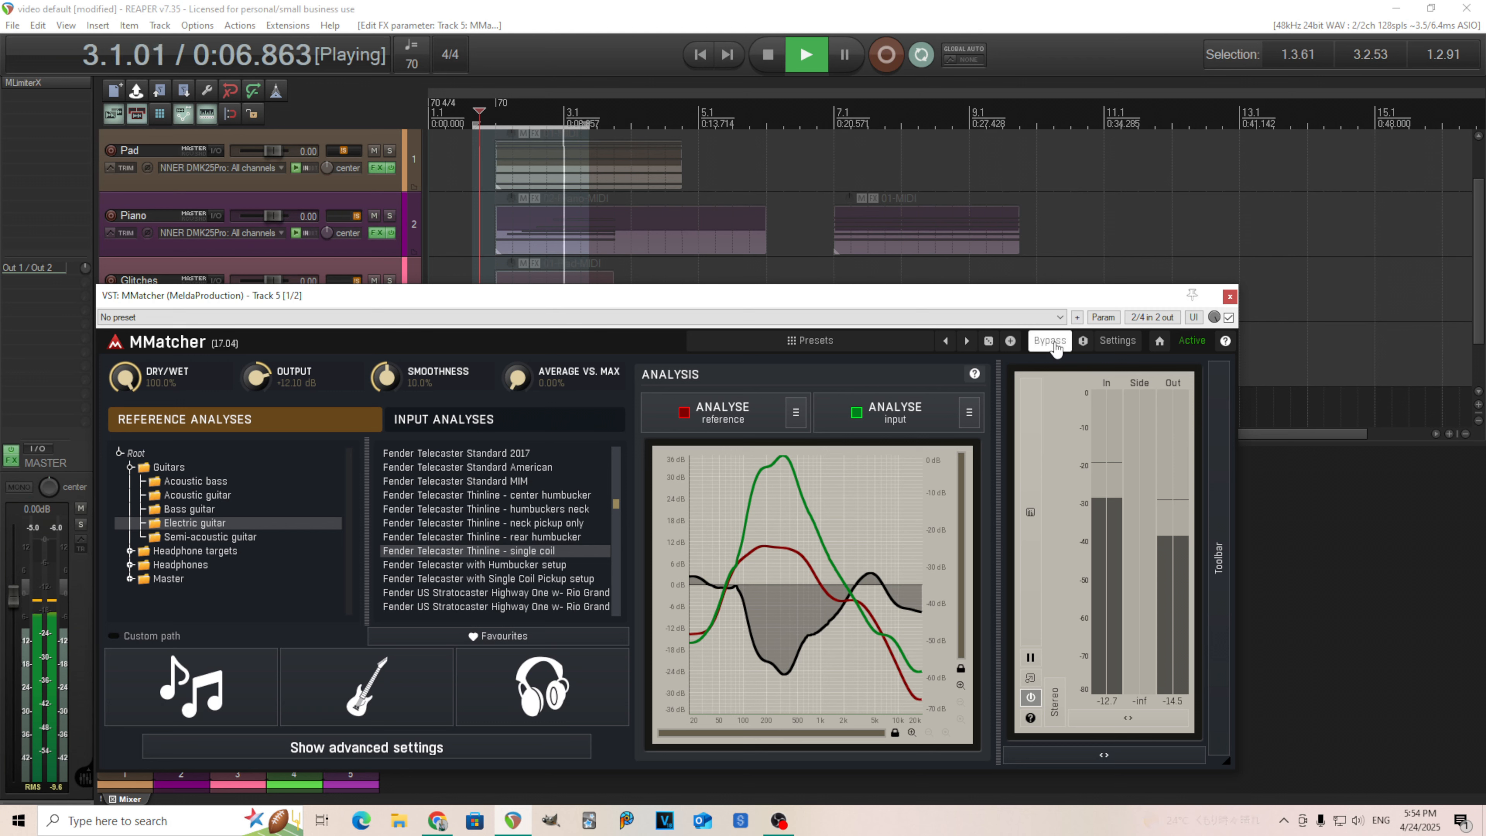
{"action": "left_click", "coordinate": [1053, 341]}
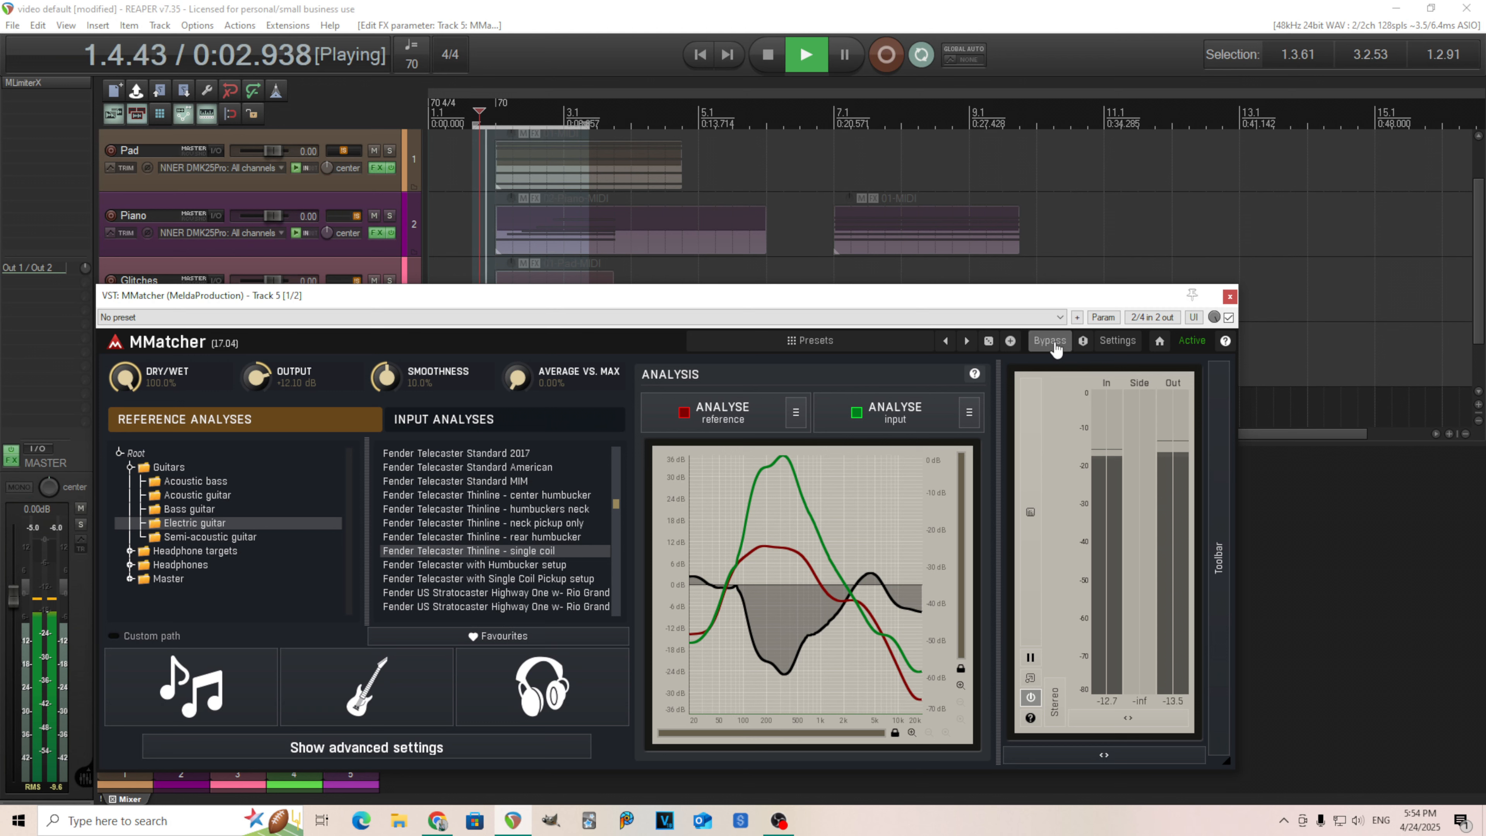
{"action": "left_click", "coordinate": [766, 56]}
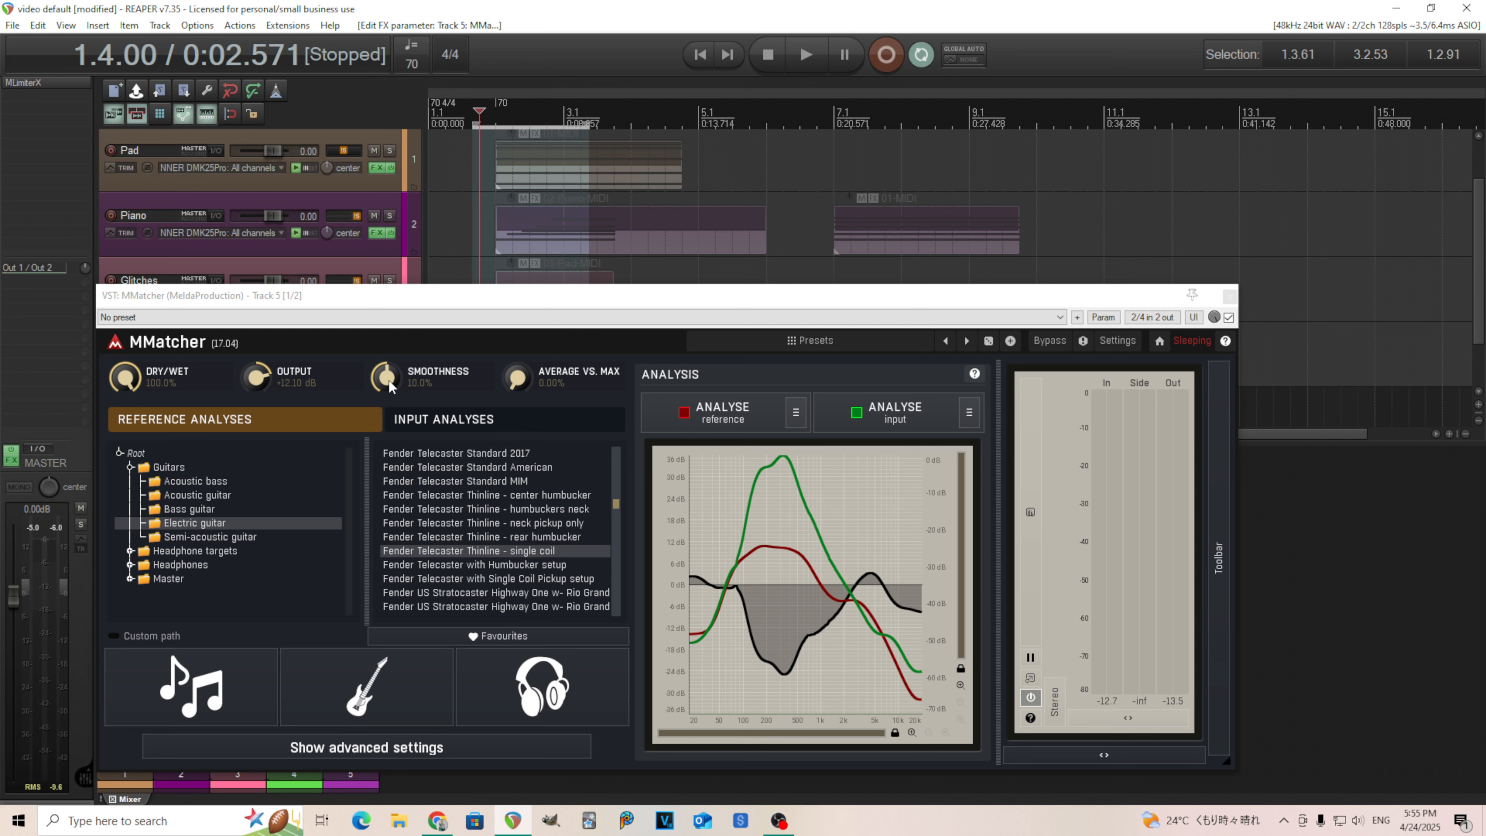
- Set MMatcher's smoothness to 20% and its output to -17.28 dB
{"action": "left_click_drag", "start_coordinate": [386, 377], "coordinate": [385, 325]}
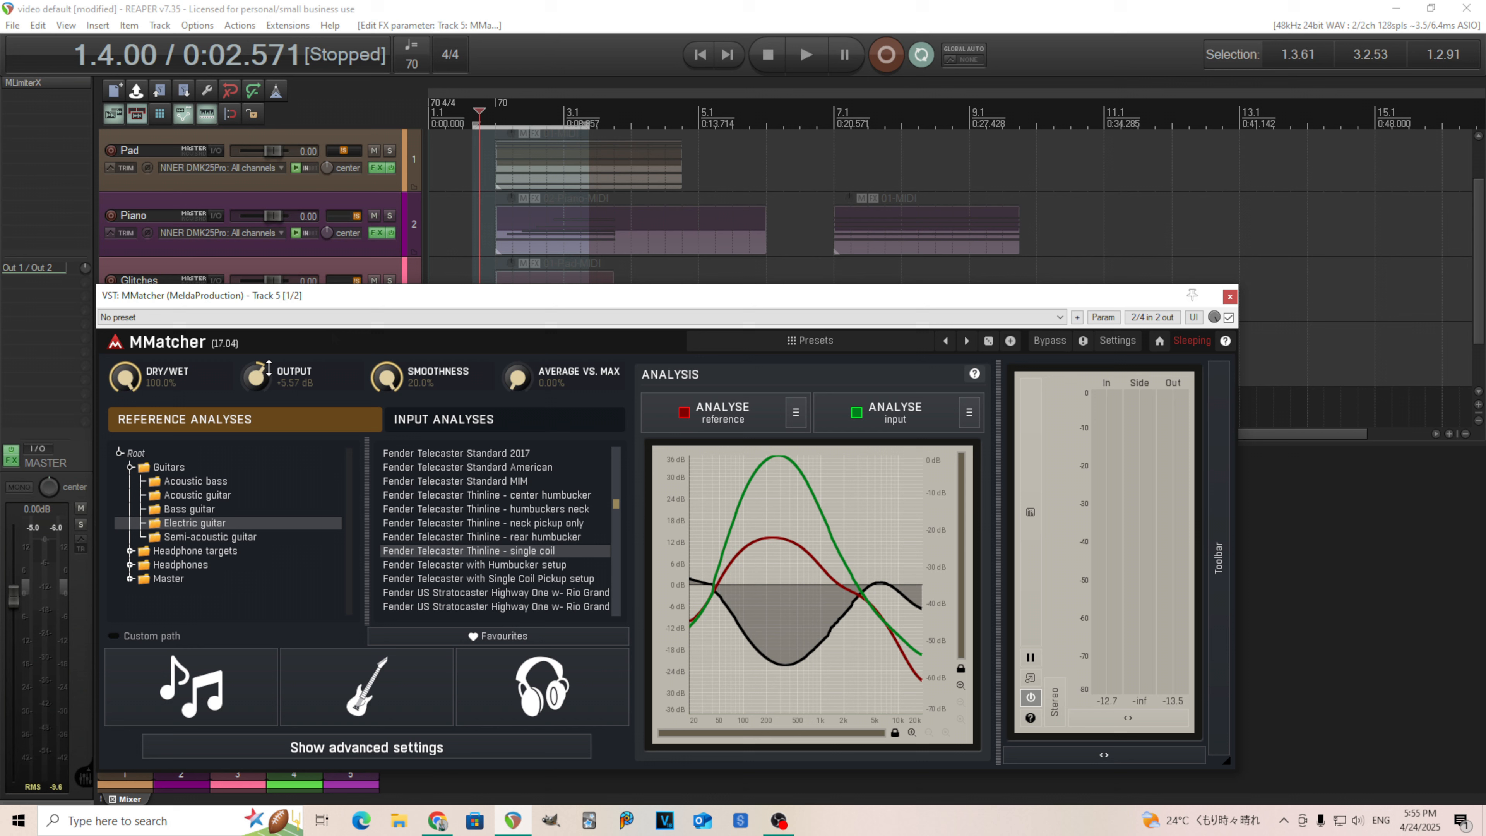
{"action": "left_click_drag", "start_coordinate": [268, 367], "coordinate": [268, 300]}
- Play the time selection and compare the smoother match with the bypassed signal
{"action": "key", "text": "space"}
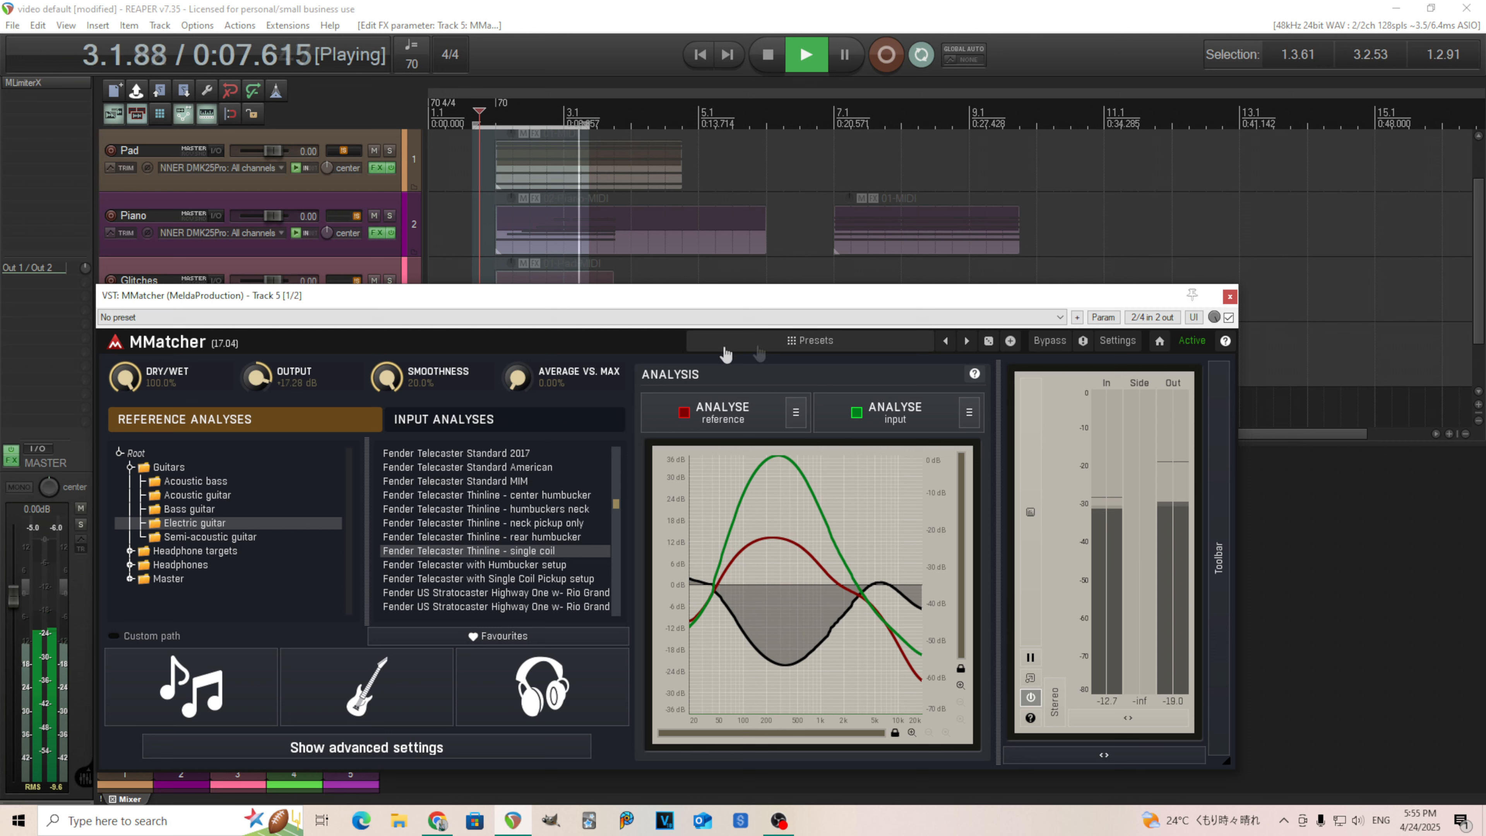
{"action": "left_click", "coordinate": [1048, 344]}
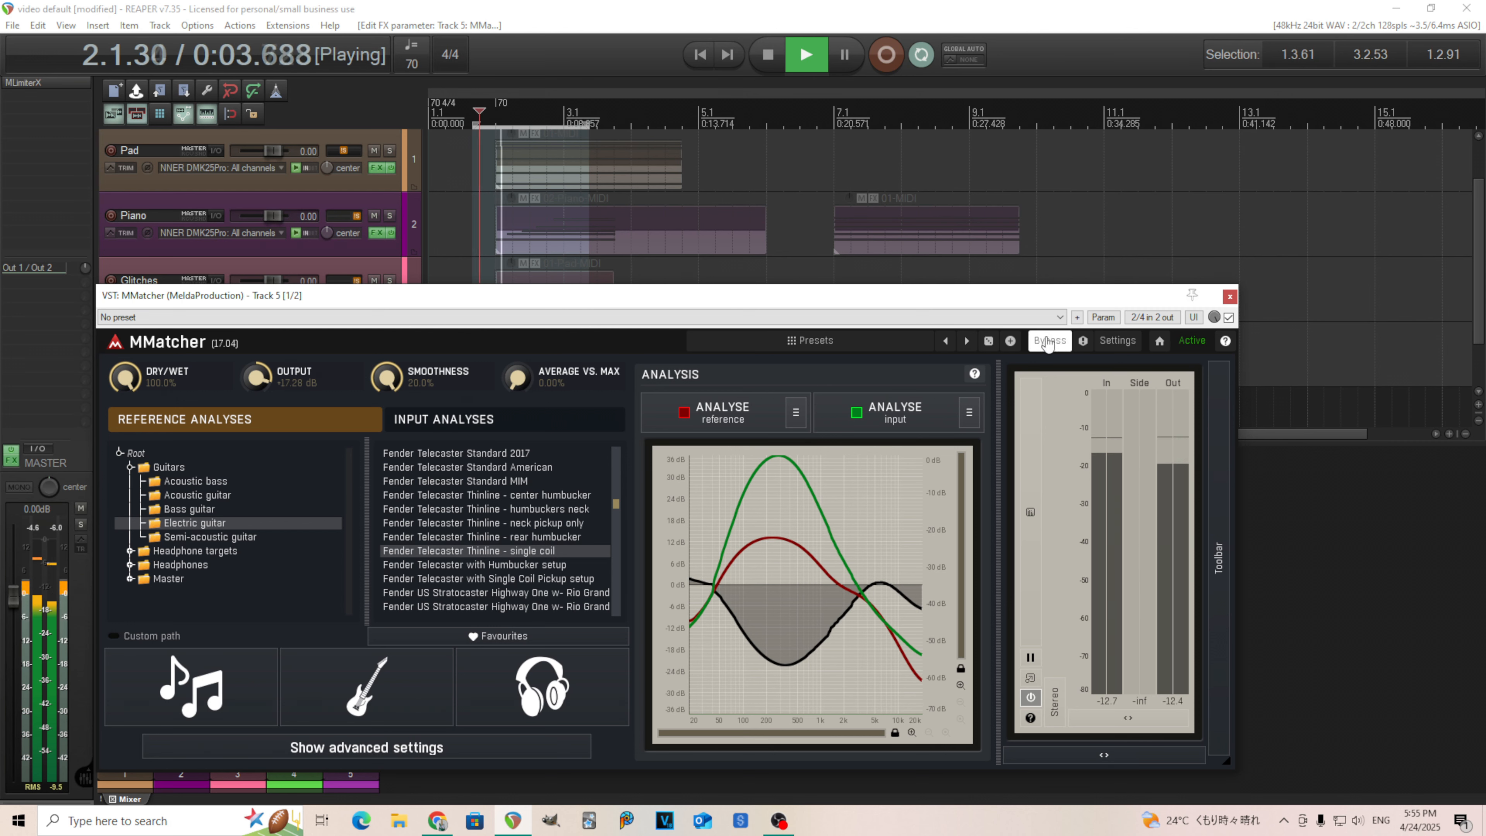
{"action": "left_click", "coordinate": [1048, 345]}
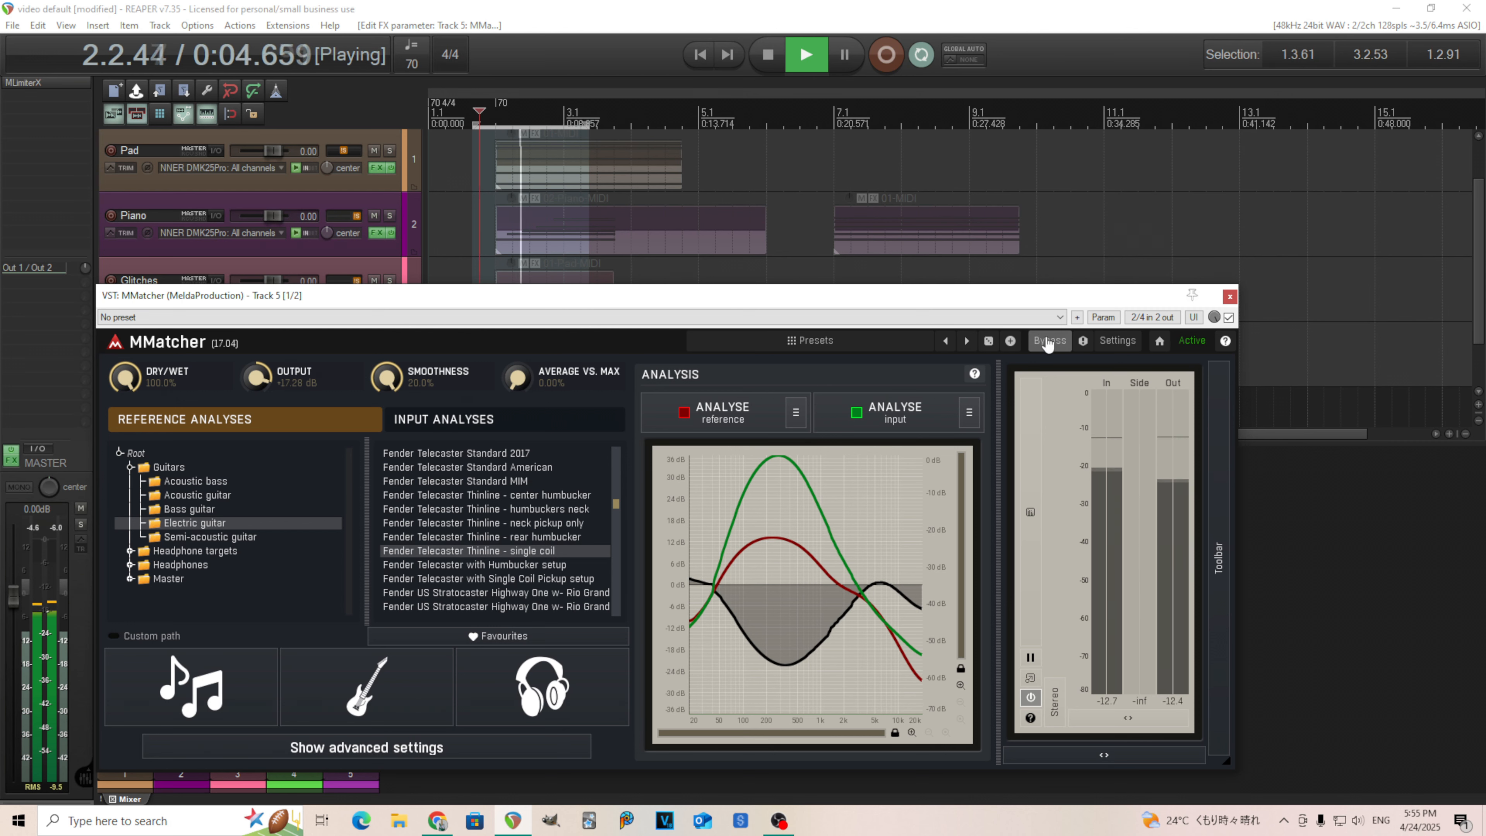
- Set MMatcher's smoothness to 3% and adjust its output to +12.86 dB while the time selection plays
{"action": "left_click", "coordinate": [768, 63]}
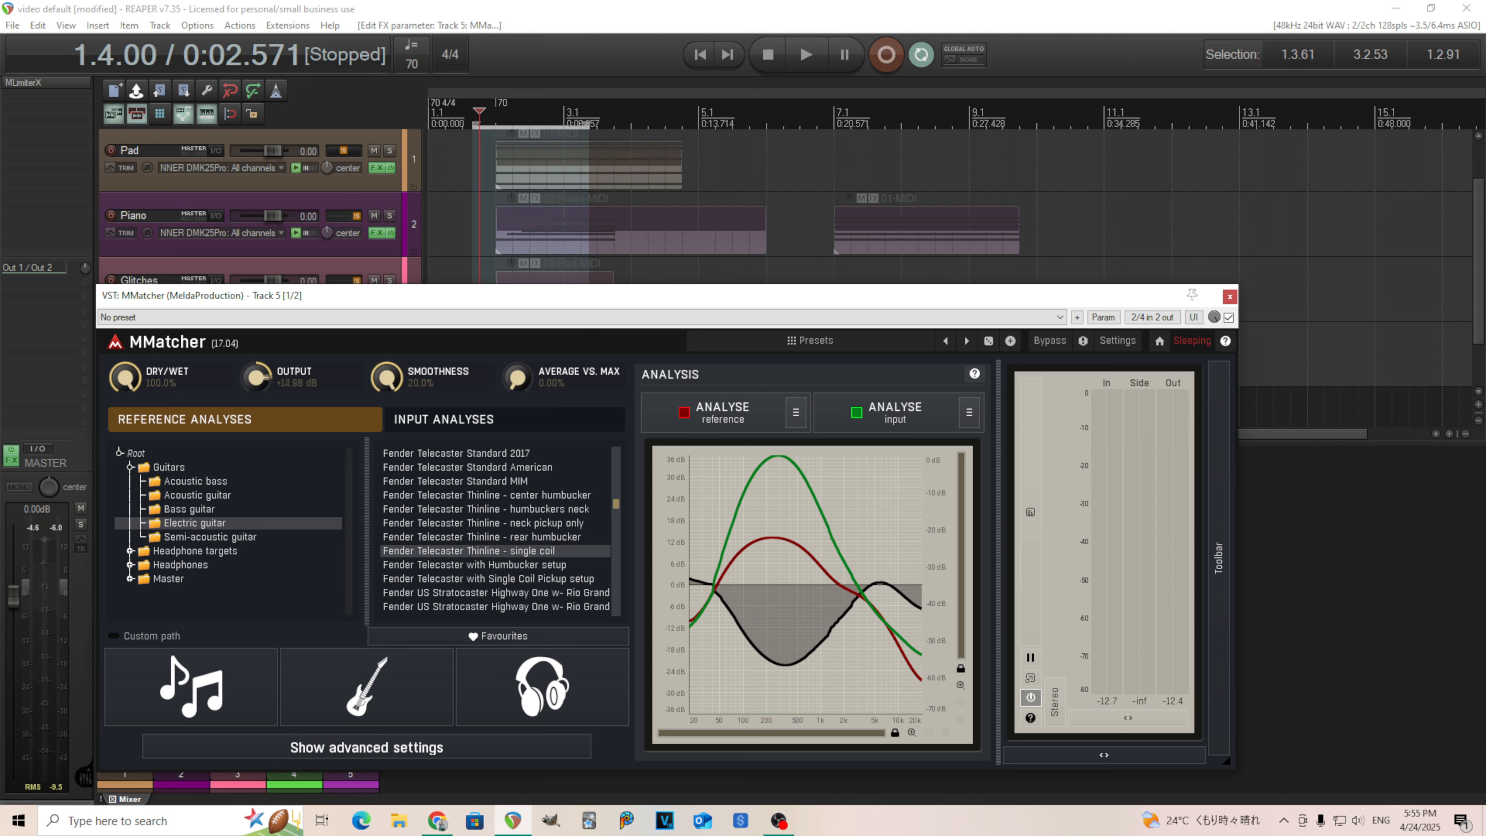
{"action": "left_click_drag", "start_coordinate": [394, 380], "coordinate": [393, 407]}
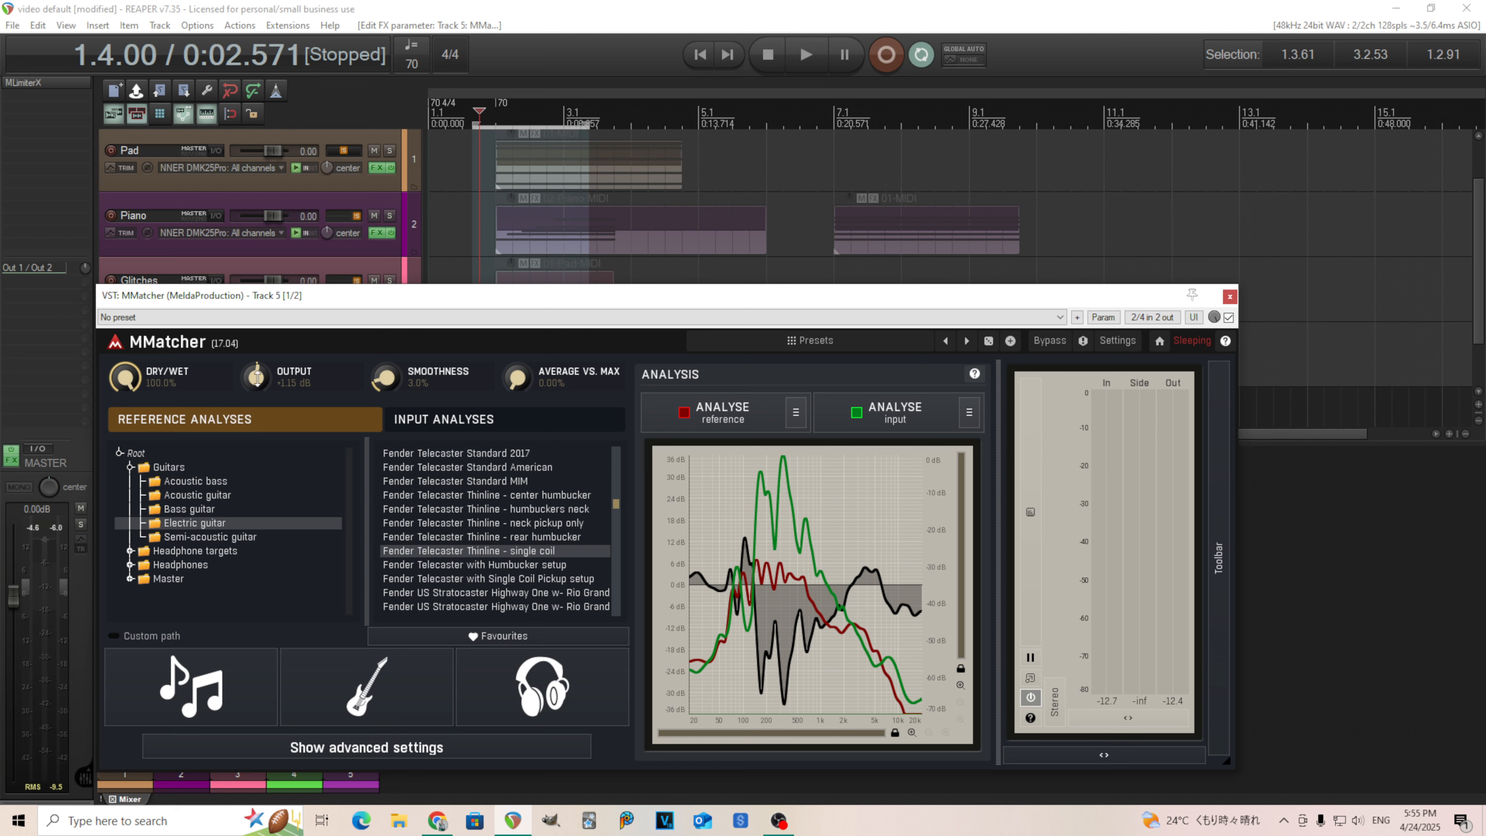
{"action": "key", "text": "space"}
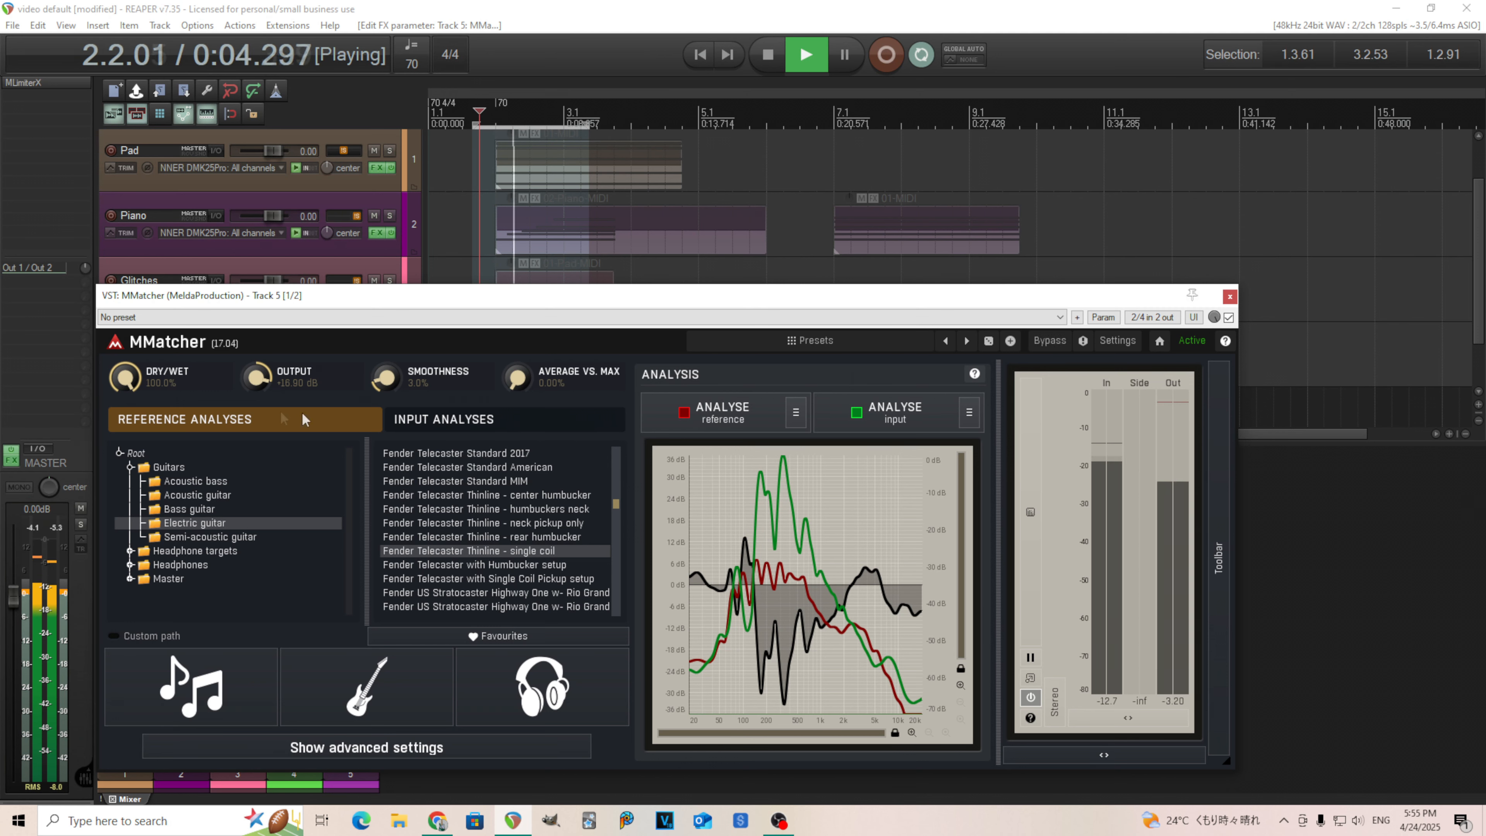
{"action": "left_click_drag", "start_coordinate": [252, 382], "coordinate": [252, 396]}
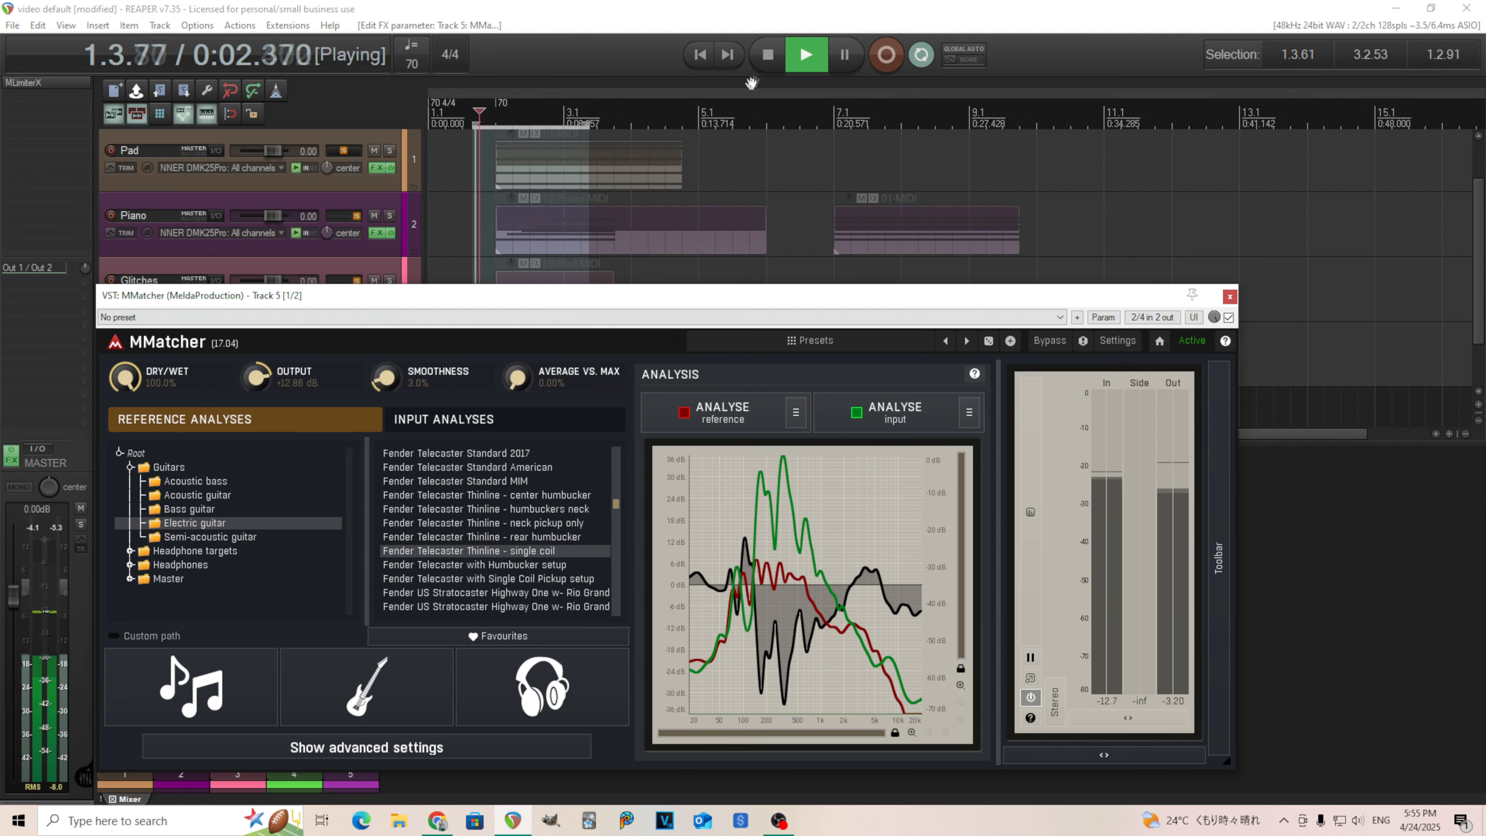
{"action": "left_click", "coordinate": [767, 65]}
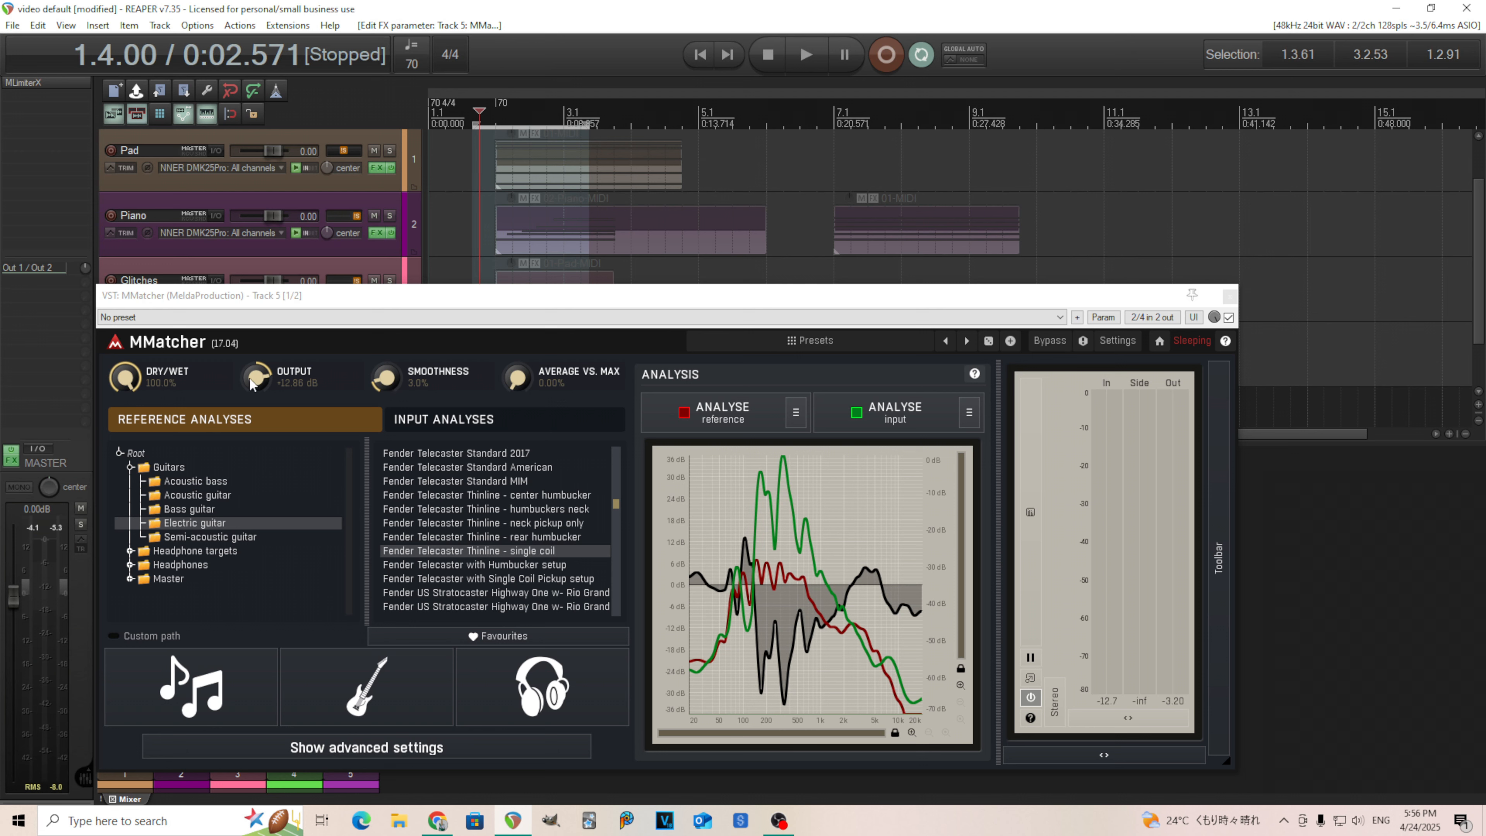
- Reset MMatcher's output to 0.00 dB and set its smoothness to 10%
{"action": "left_click_drag", "start_coordinate": [260, 383], "coordinate": [260, 410]}
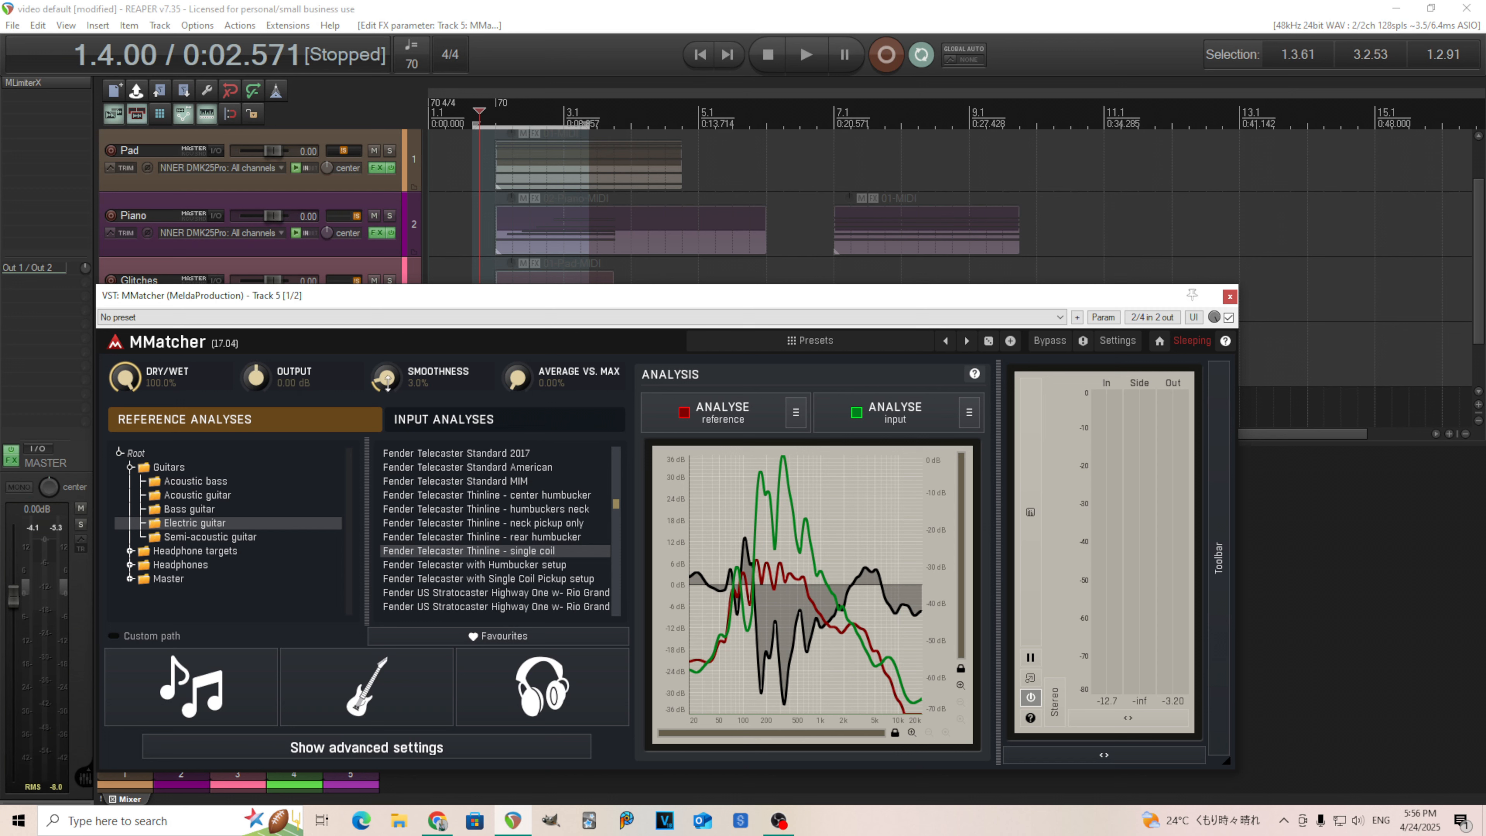
{"action": "scroll", "coordinate": [388, 381], "scroll_direction": "up", "scroll_amount": 2}
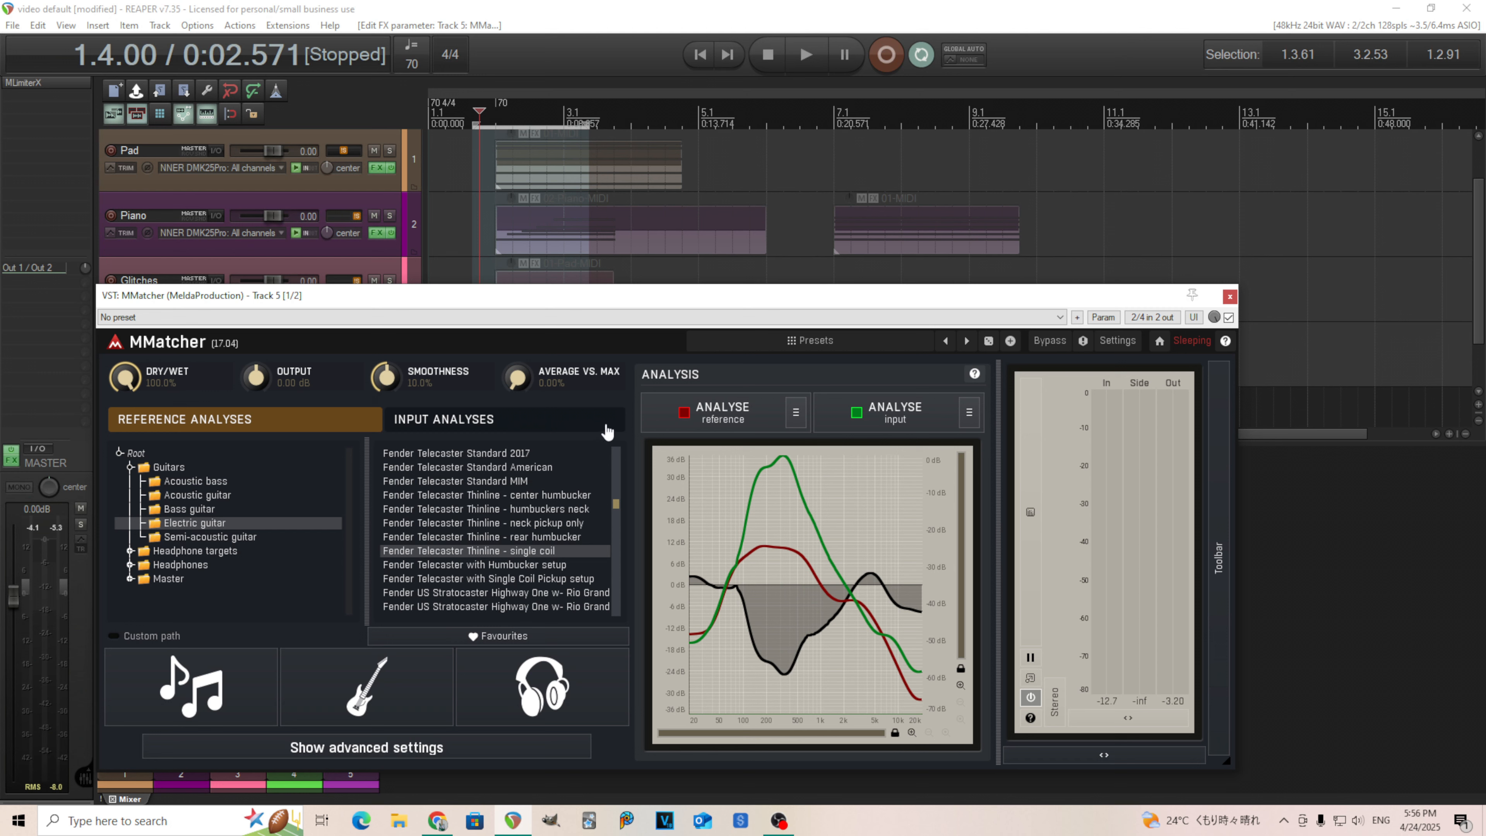
- Enable Keep level in MMatcher's advanced settings, toggling it once more to compare its effect on the matching curve
{"action": "left_click", "coordinate": [372, 753]}
{"action": "left_click_drag", "start_coordinate": [199, 12], "coordinate": [245, 179]}
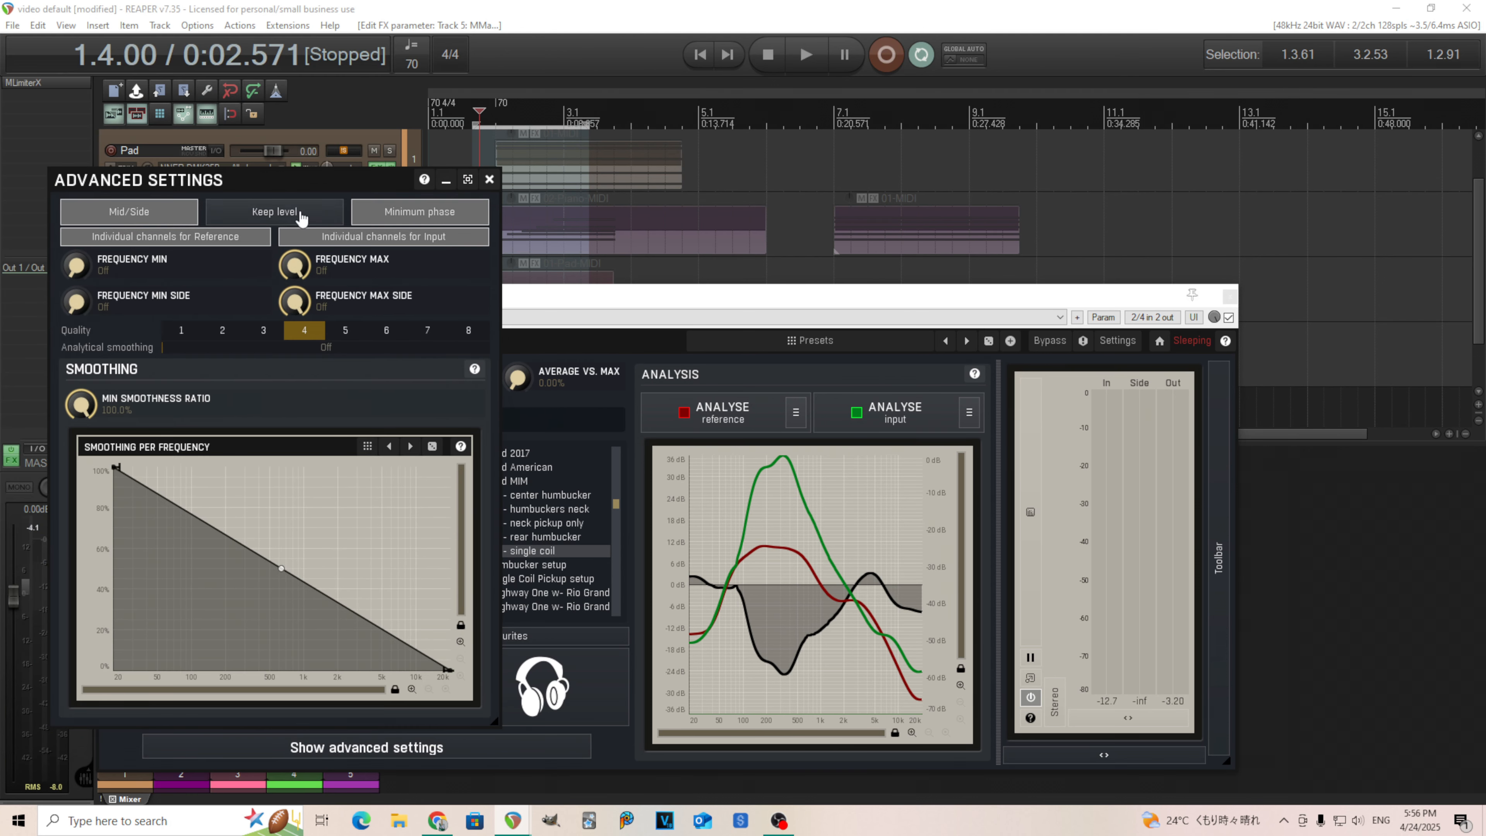
{"action": "left_click_drag", "start_coordinate": [272, 186], "coordinate": [646, 211]}
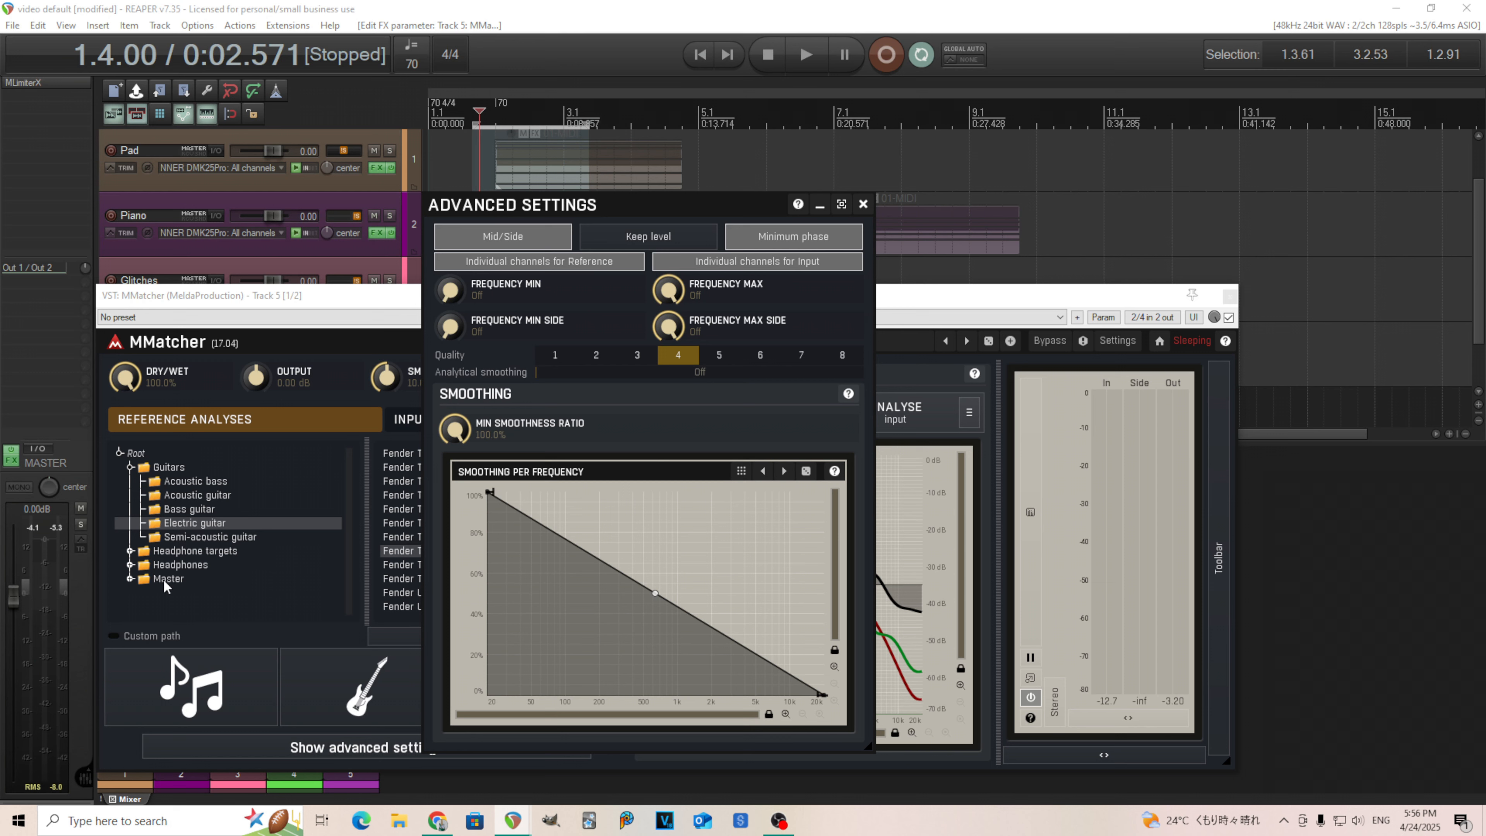
{"action": "left_click", "coordinate": [650, 245]}
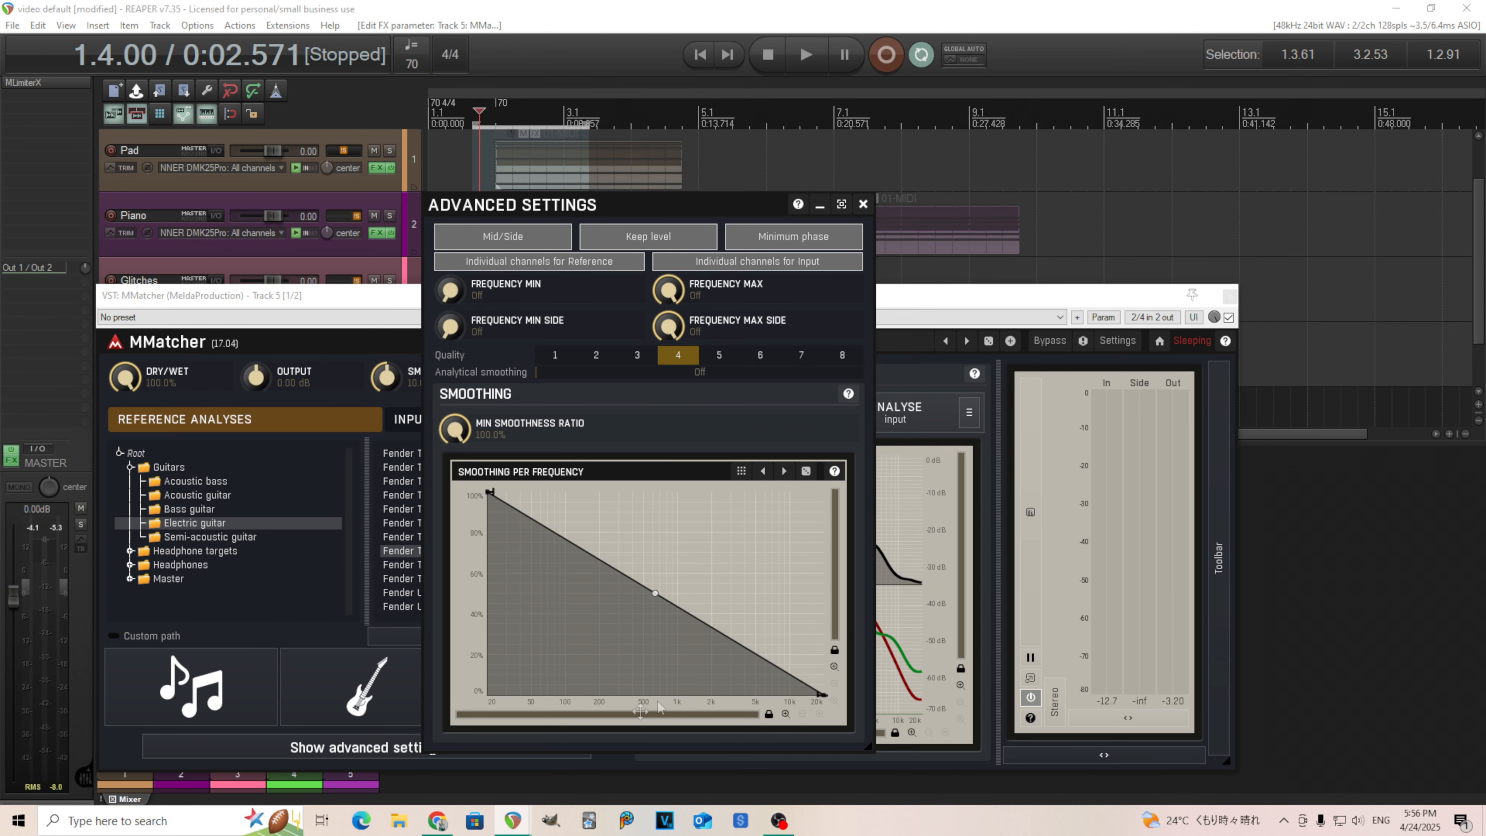
{"action": "left_click_drag", "start_coordinate": [594, 211], "coordinate": [235, 208]}
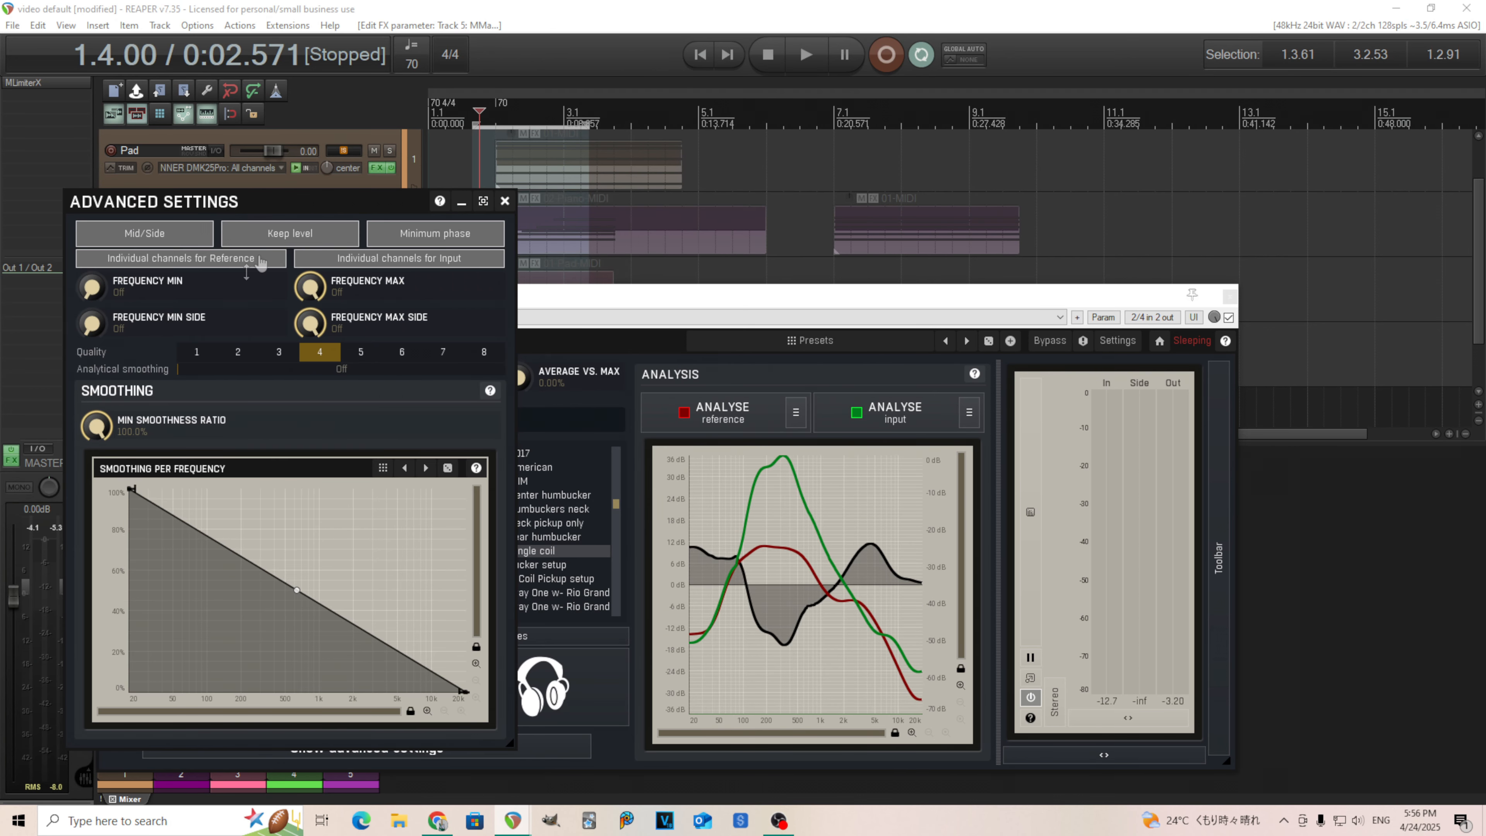
{"action": "left_click", "coordinate": [271, 236]}
{"action": "left_click", "coordinate": [271, 235]}
{"action": "left_click", "coordinate": [504, 202]}
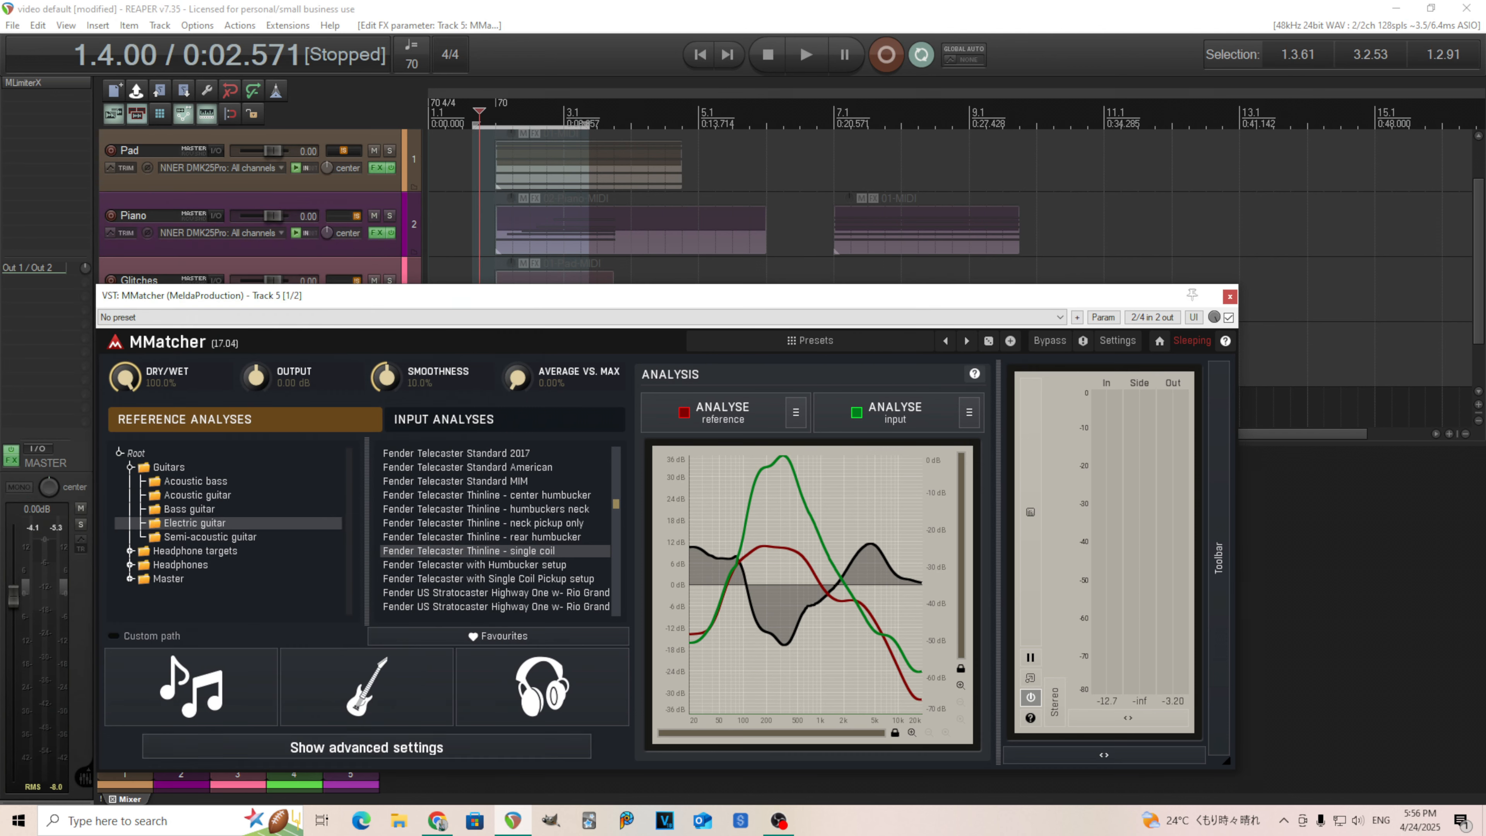
- Play the time selection and audition several Fender Telecaster references, from Thinline - rear humbucker to Deluxe (Alder) 2007
{"action": "left_click", "coordinate": [807, 54]}
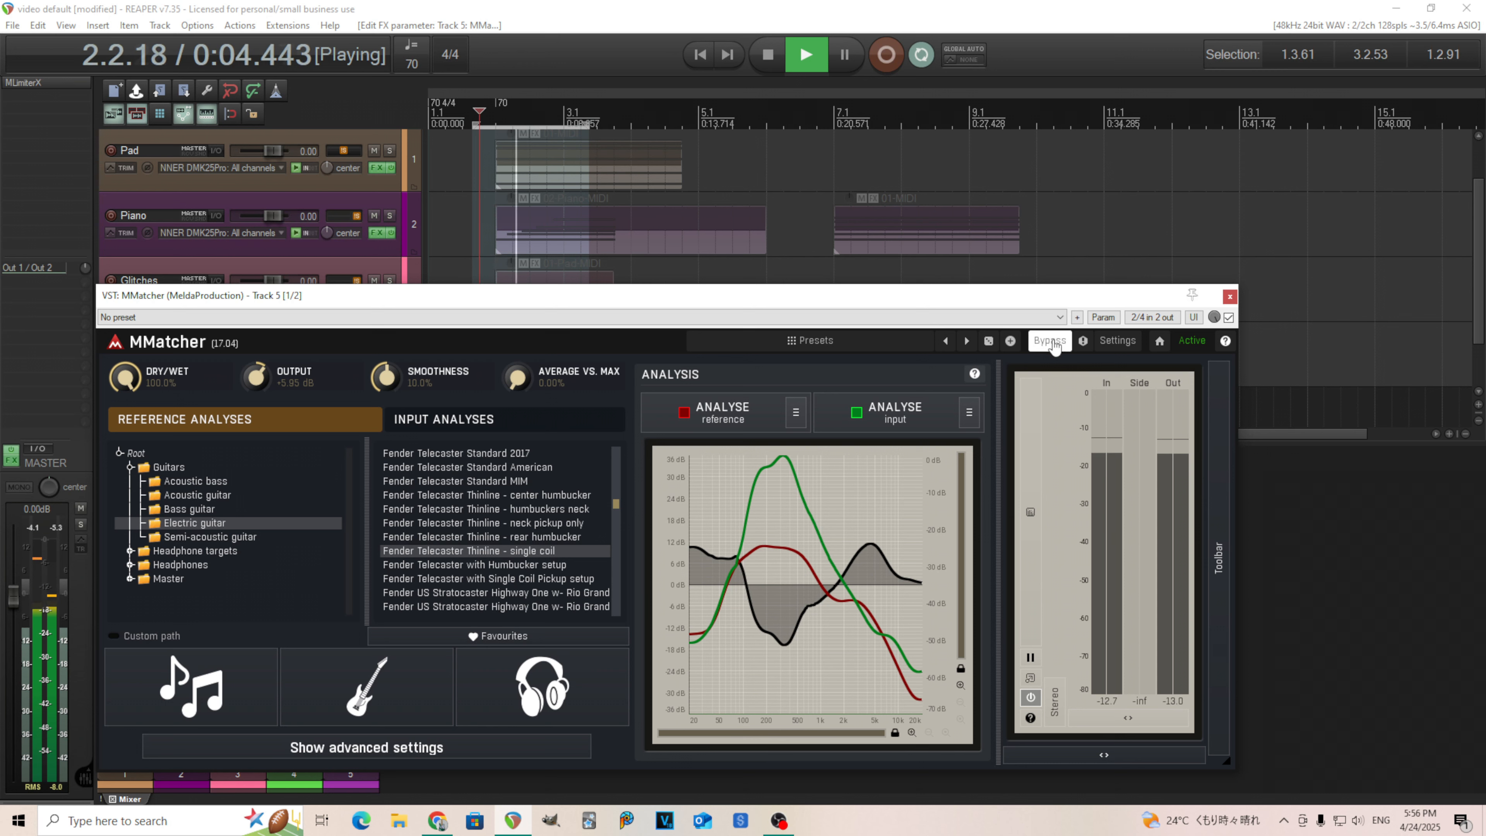
{"action": "left_click", "coordinate": [564, 538]}
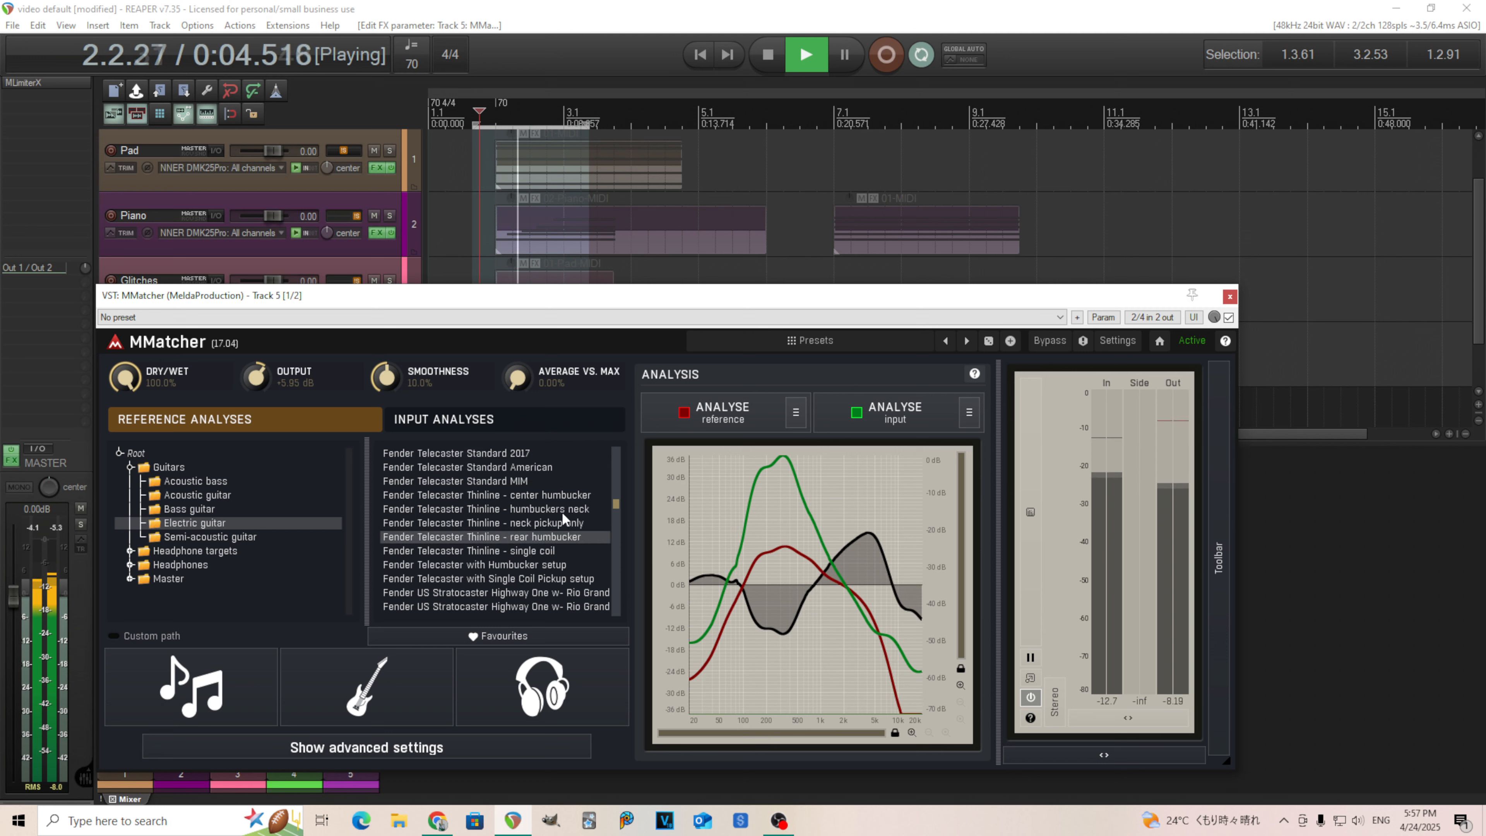
{"action": "left_click", "coordinate": [536, 499]}
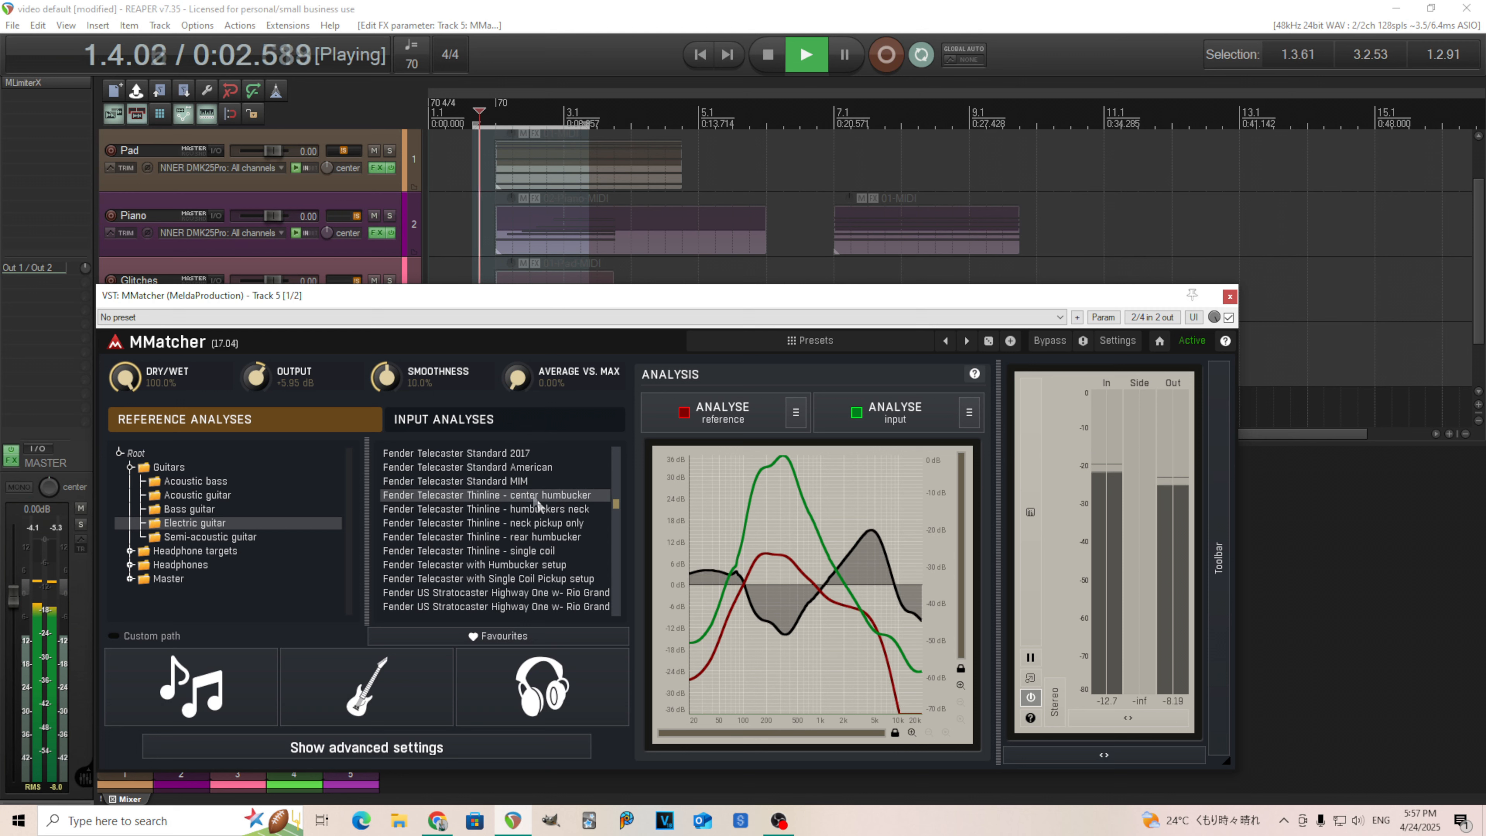
{"action": "left_click", "coordinate": [516, 467]}
{"action": "scroll", "coordinate": [518, 468], "scroll_direction": "up", "scroll_amount": 3}
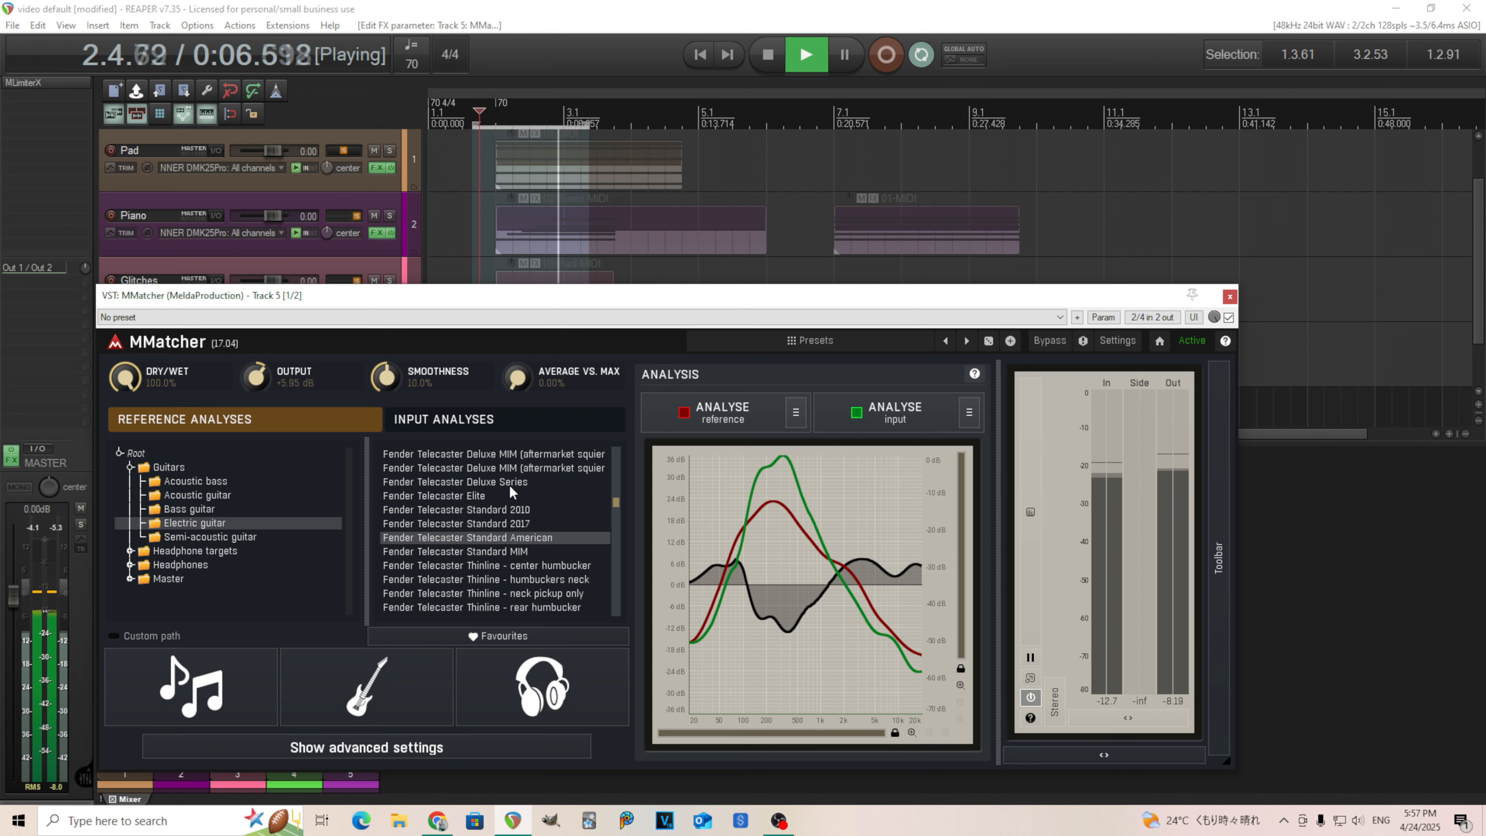
{"action": "left_click", "coordinate": [509, 484]}
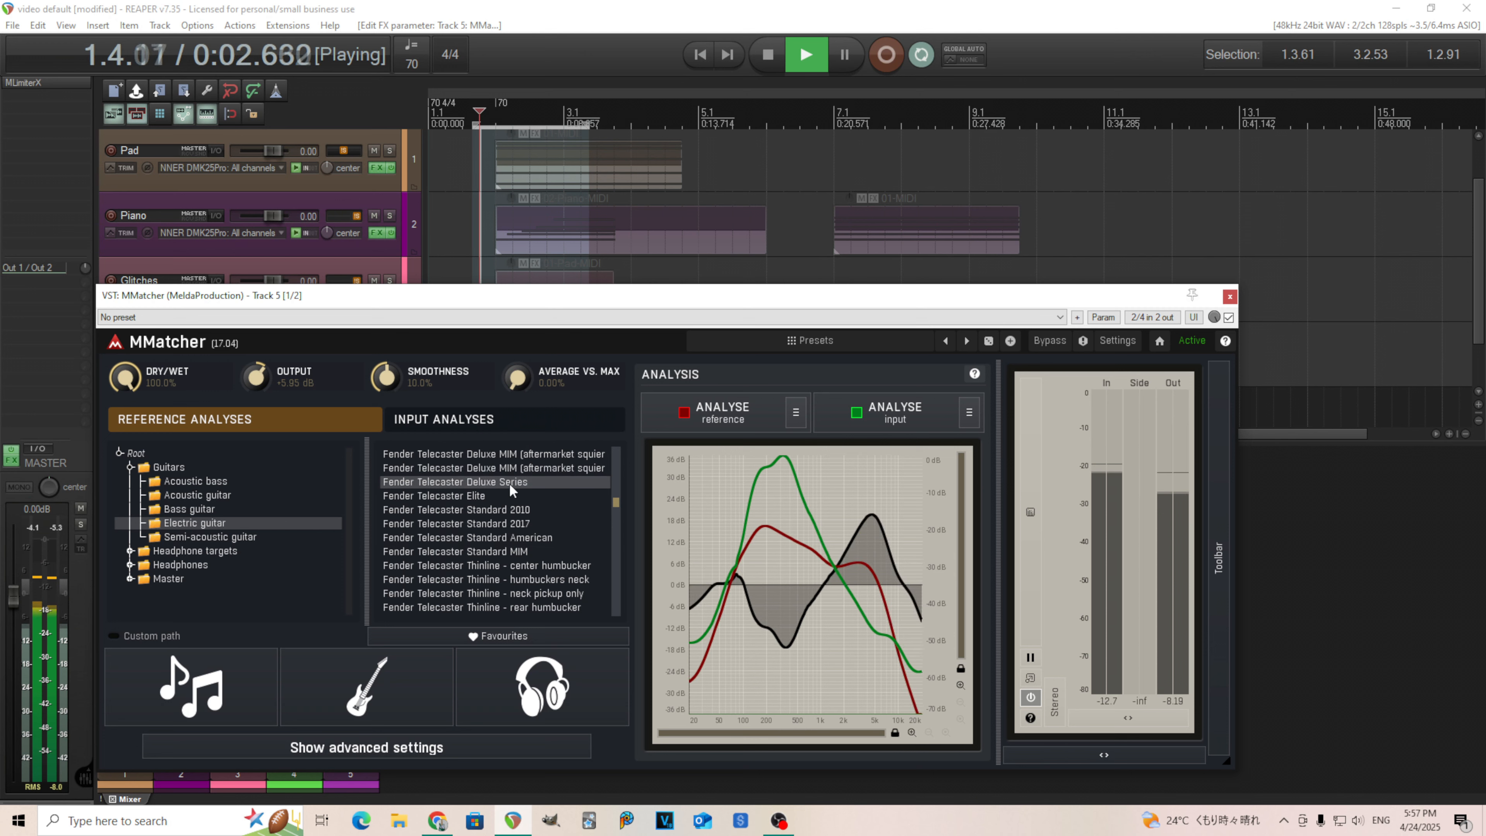
{"action": "left_click", "coordinate": [494, 468]}
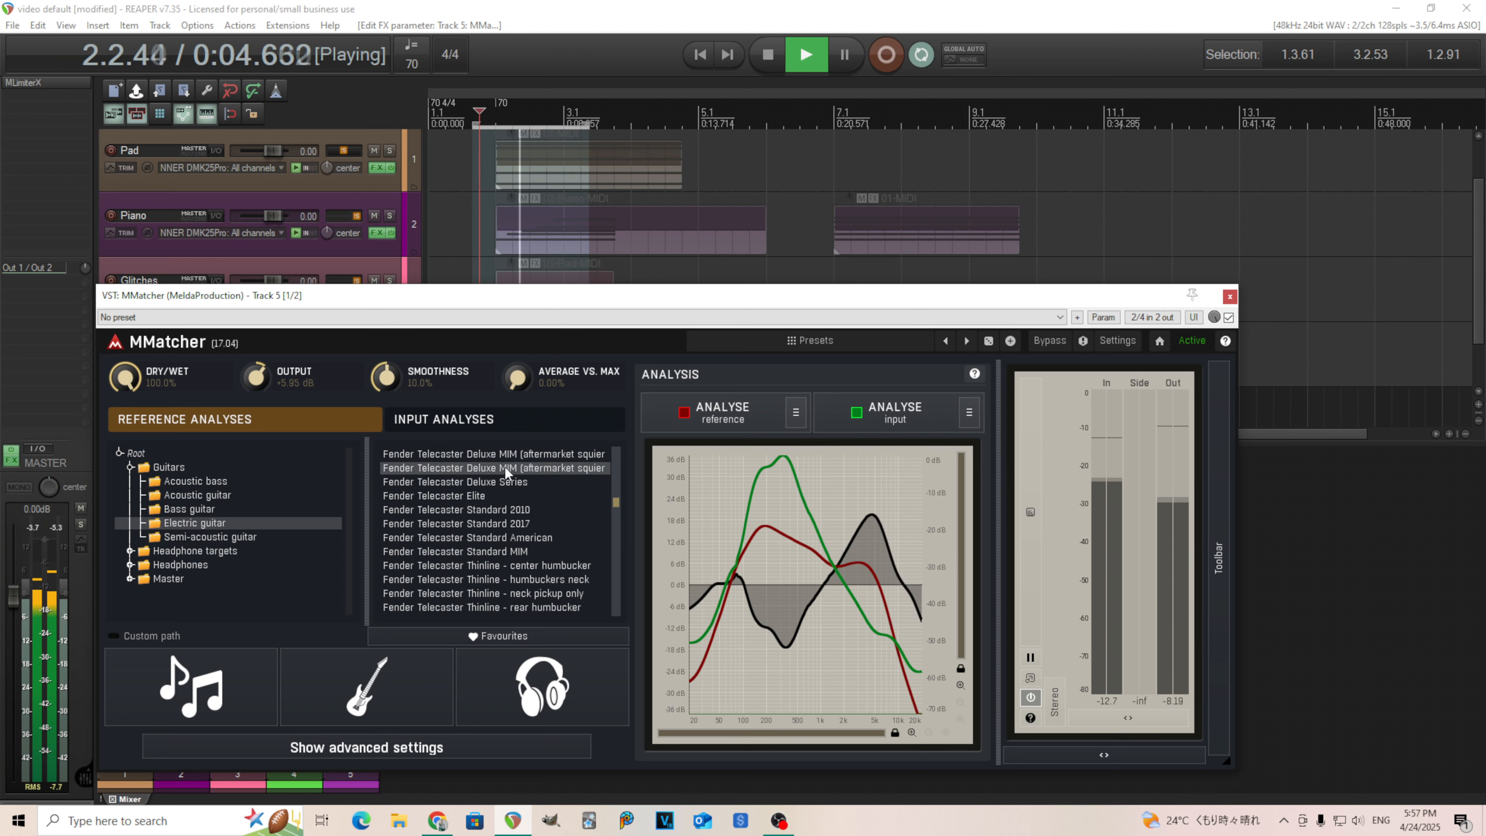
{"action": "scroll", "coordinate": [565, 527], "scroll_direction": "up", "scroll_amount": 3}
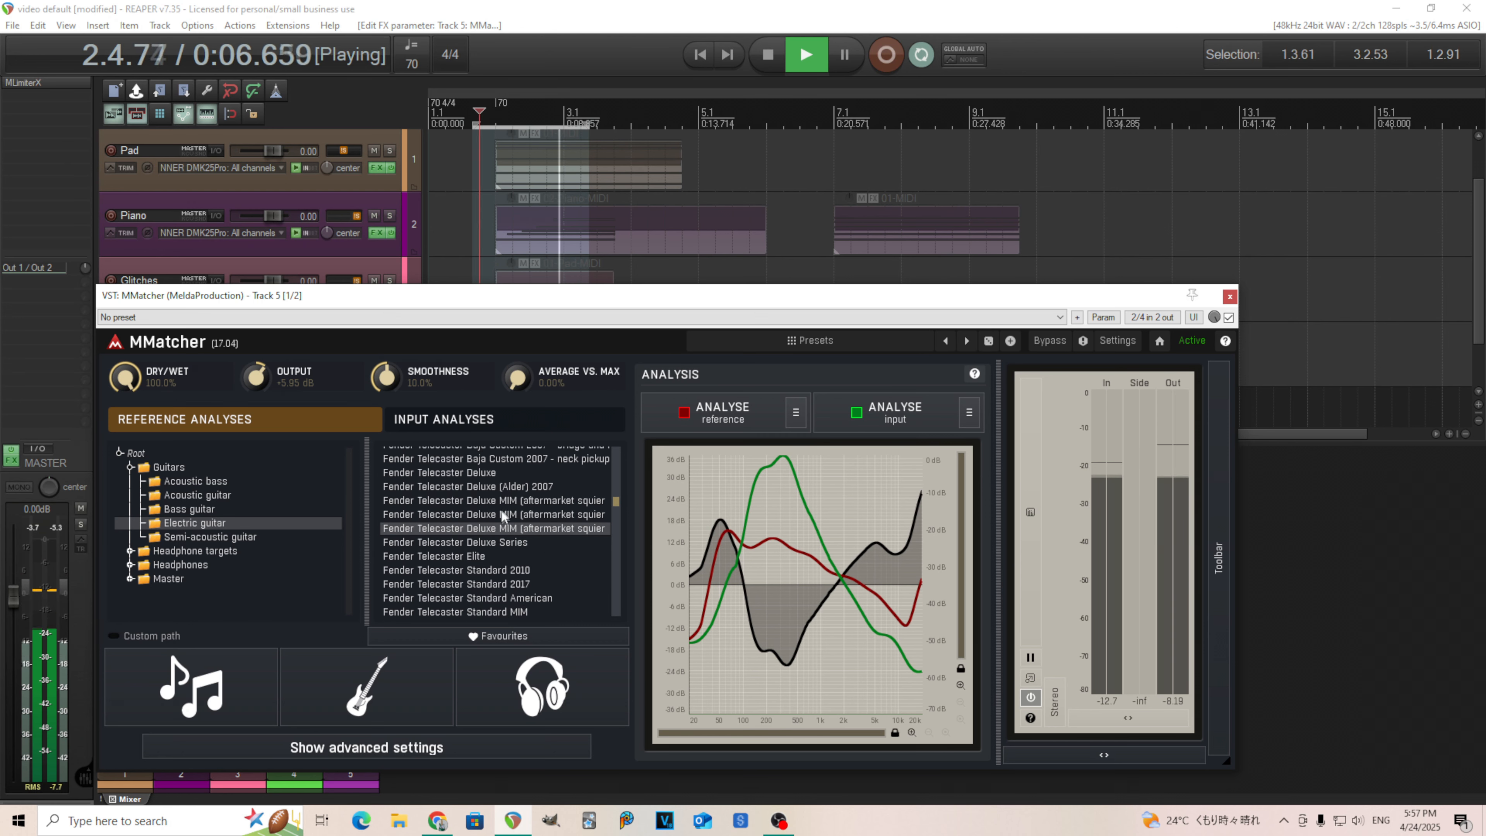
{"action": "left_click", "coordinate": [494, 486]}
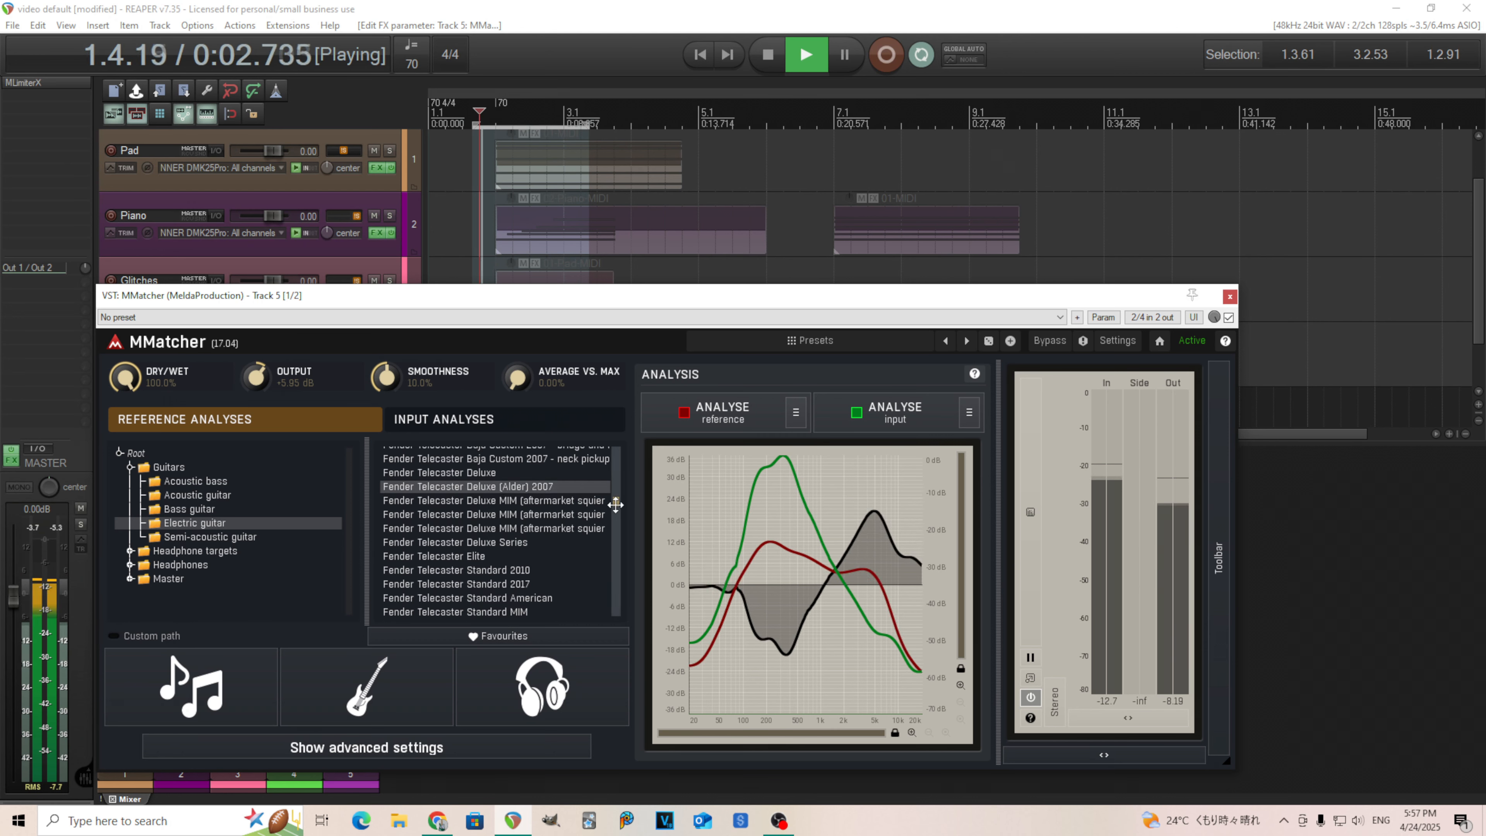
- Load the Fender Stratocaster - 6 middle single coil reference, with smoothness at 3.4% and output at +3.28 dB
{"action": "left_click_drag", "start_coordinate": [616, 504], "coordinate": [615, 499]}
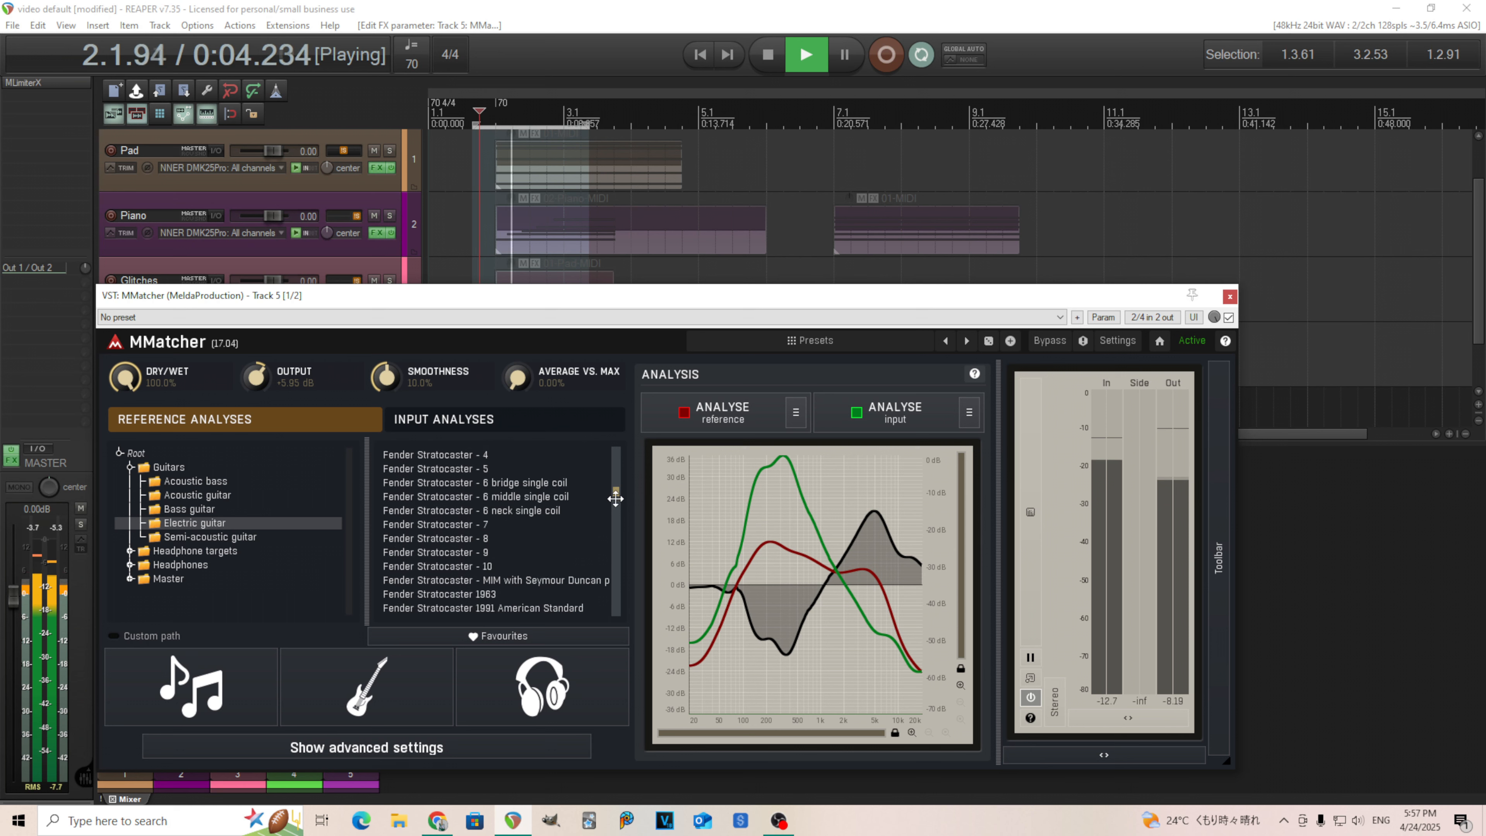
{"action": "left_click", "coordinate": [496, 492]}
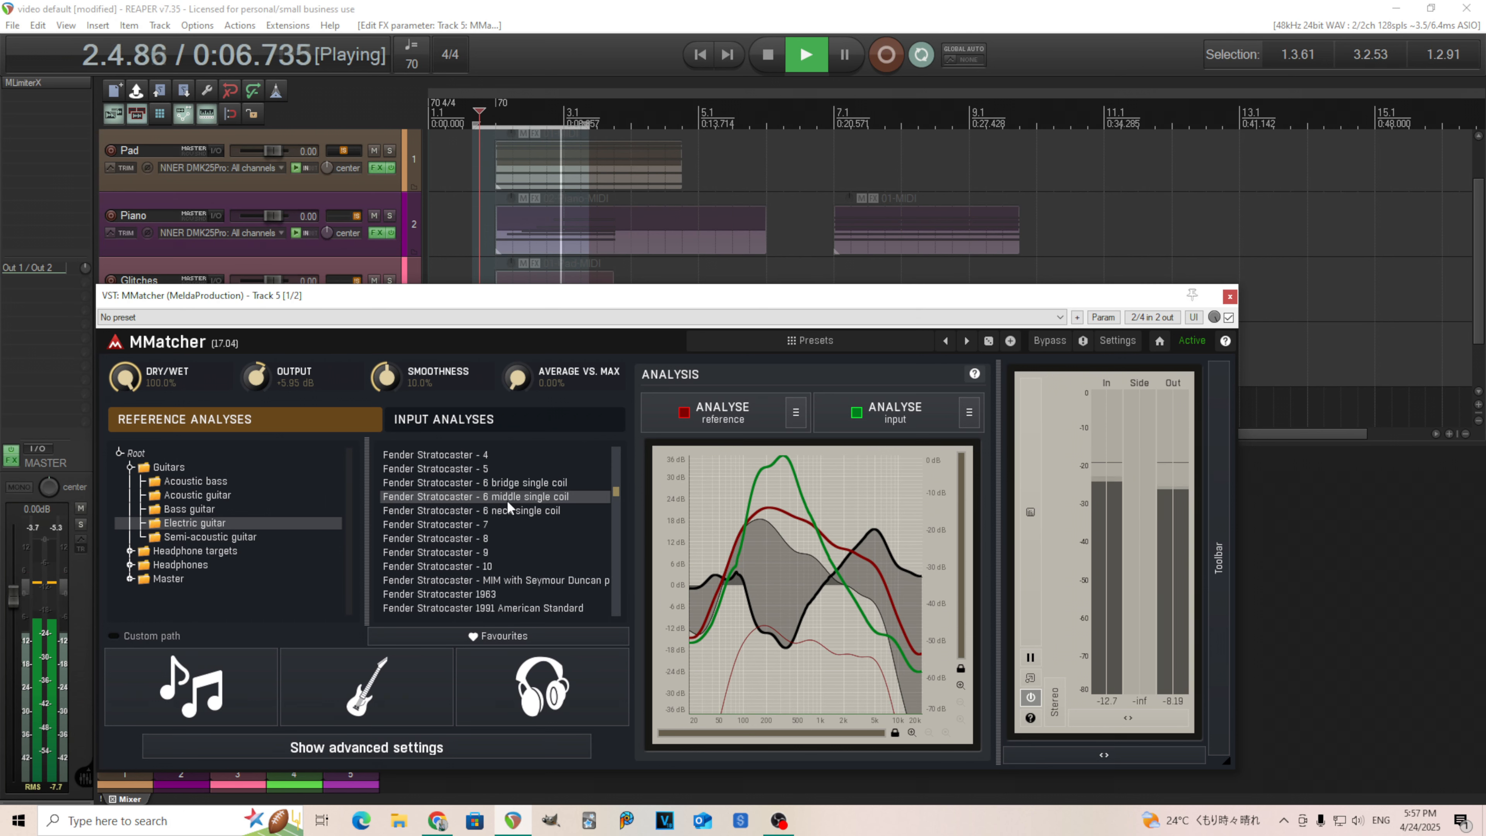
{"action": "left_click_drag", "start_coordinate": [385, 378], "coordinate": [386, 413]}
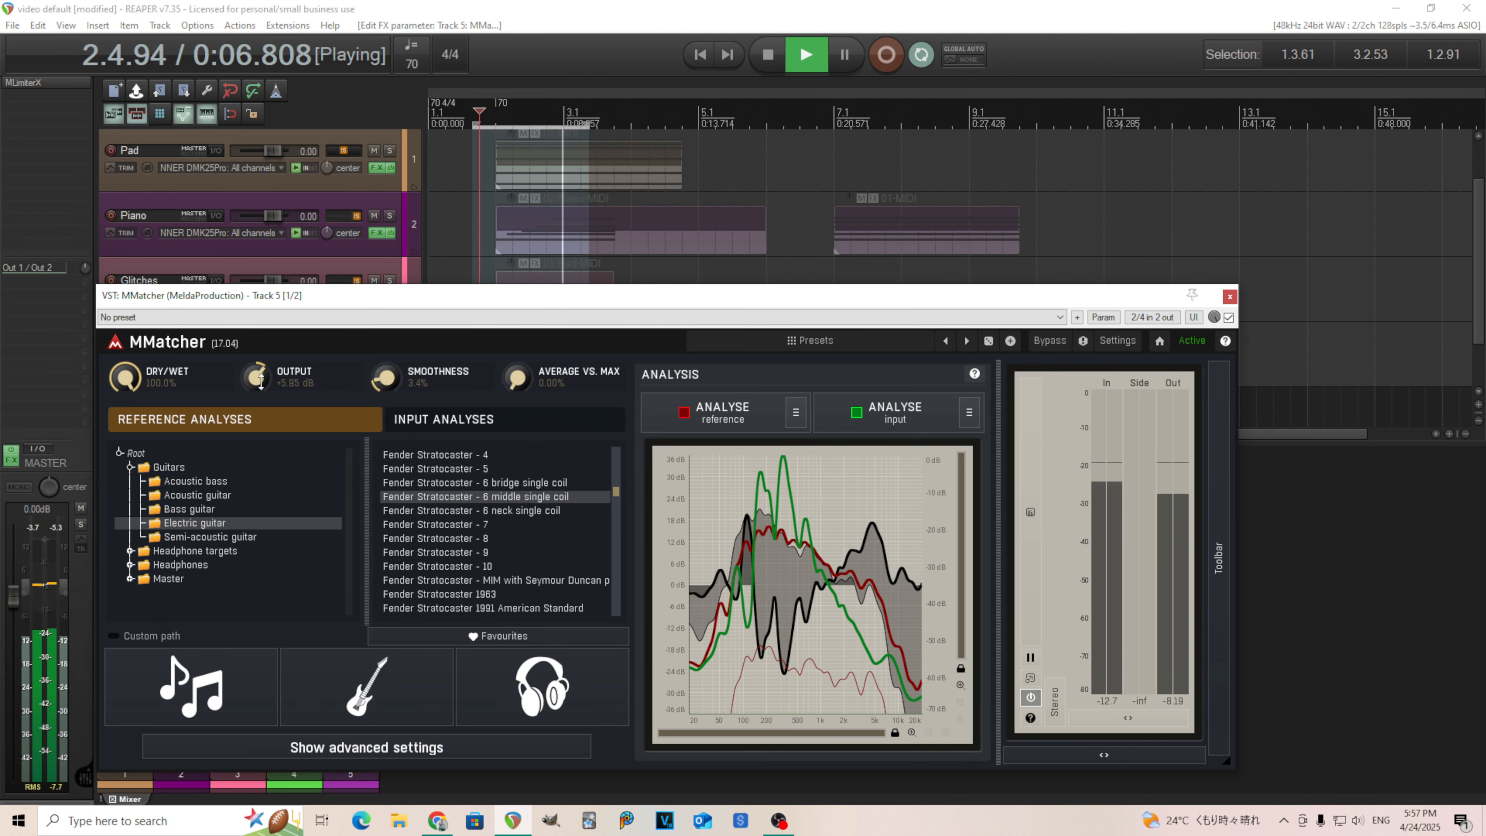
{"action": "left_click_drag", "start_coordinate": [256, 376], "coordinate": [255, 391]}
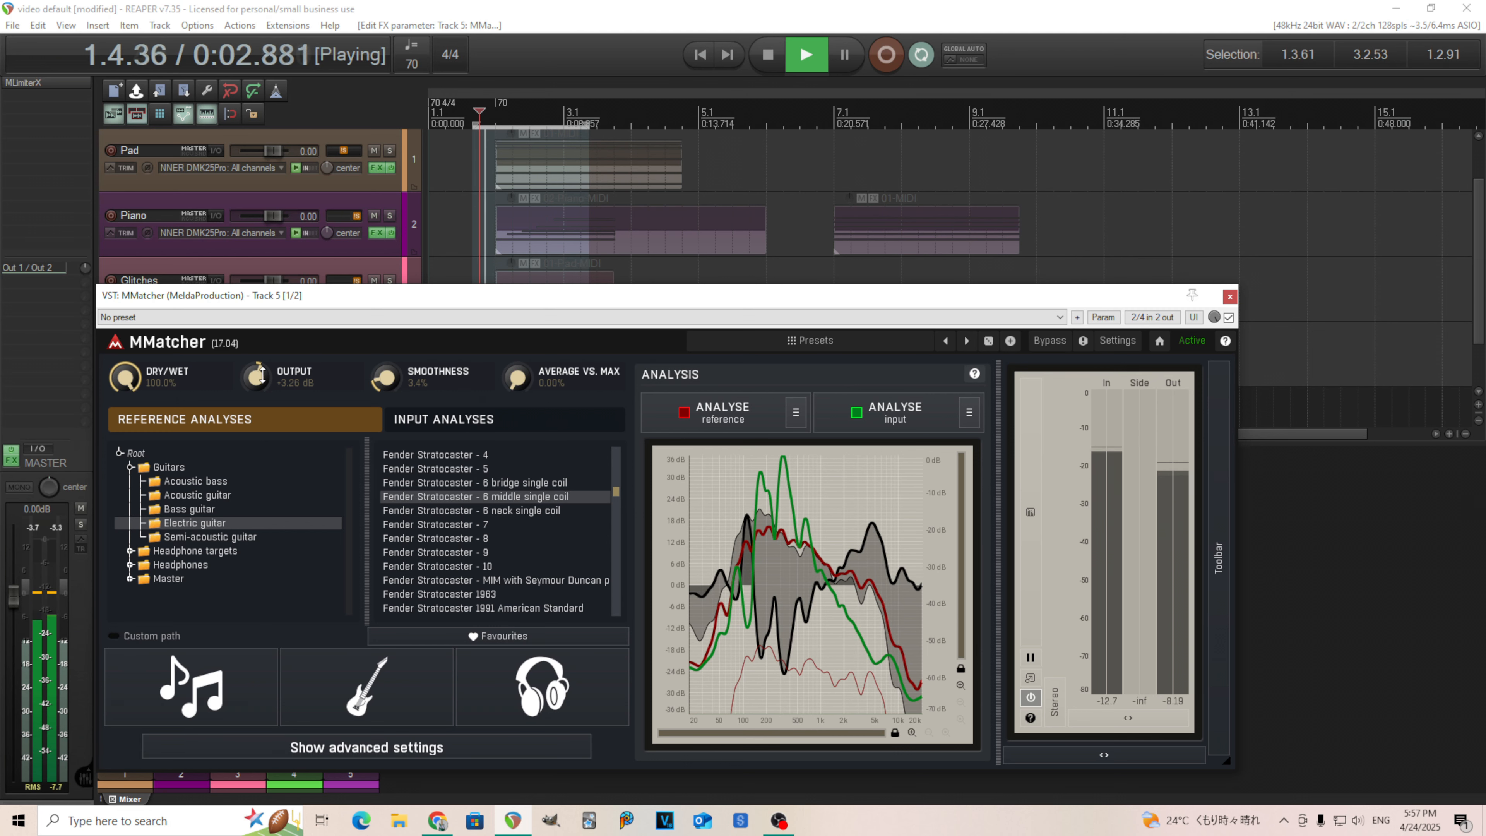
{"action": "left_click", "coordinate": [774, 69]}
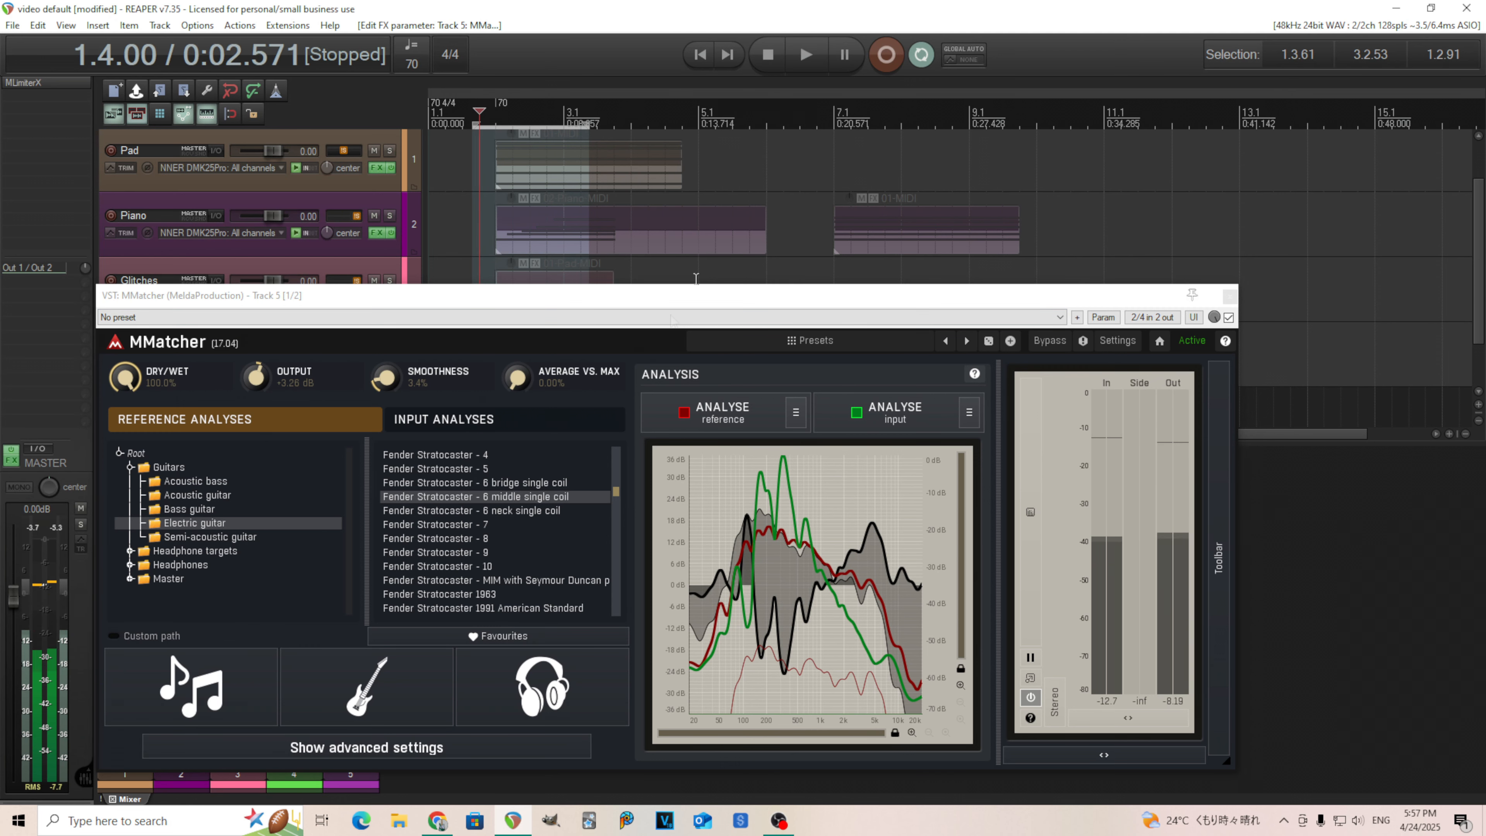
- Set Average vs. Max to 61.2% and adjust the output to +6.34 dB while the time selection plays
{"action": "left_click_drag", "start_coordinate": [520, 379], "coordinate": [520, 305]}
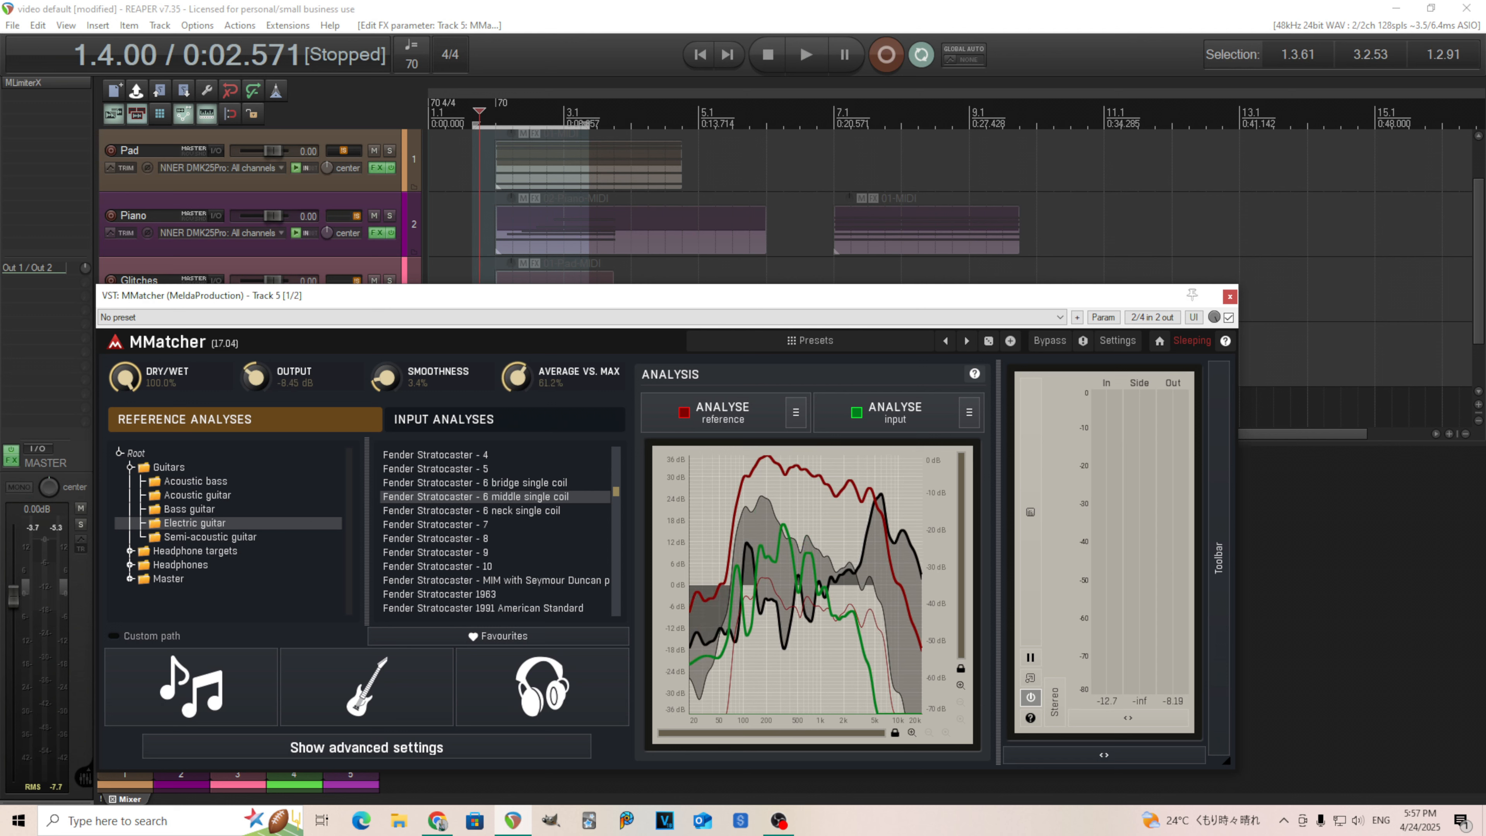
{"action": "left_click", "coordinate": [803, 59]}
{"action": "double_click", "coordinate": [259, 383]}
{"action": "left_click_drag", "start_coordinate": [259, 384], "coordinate": [260, 365]}
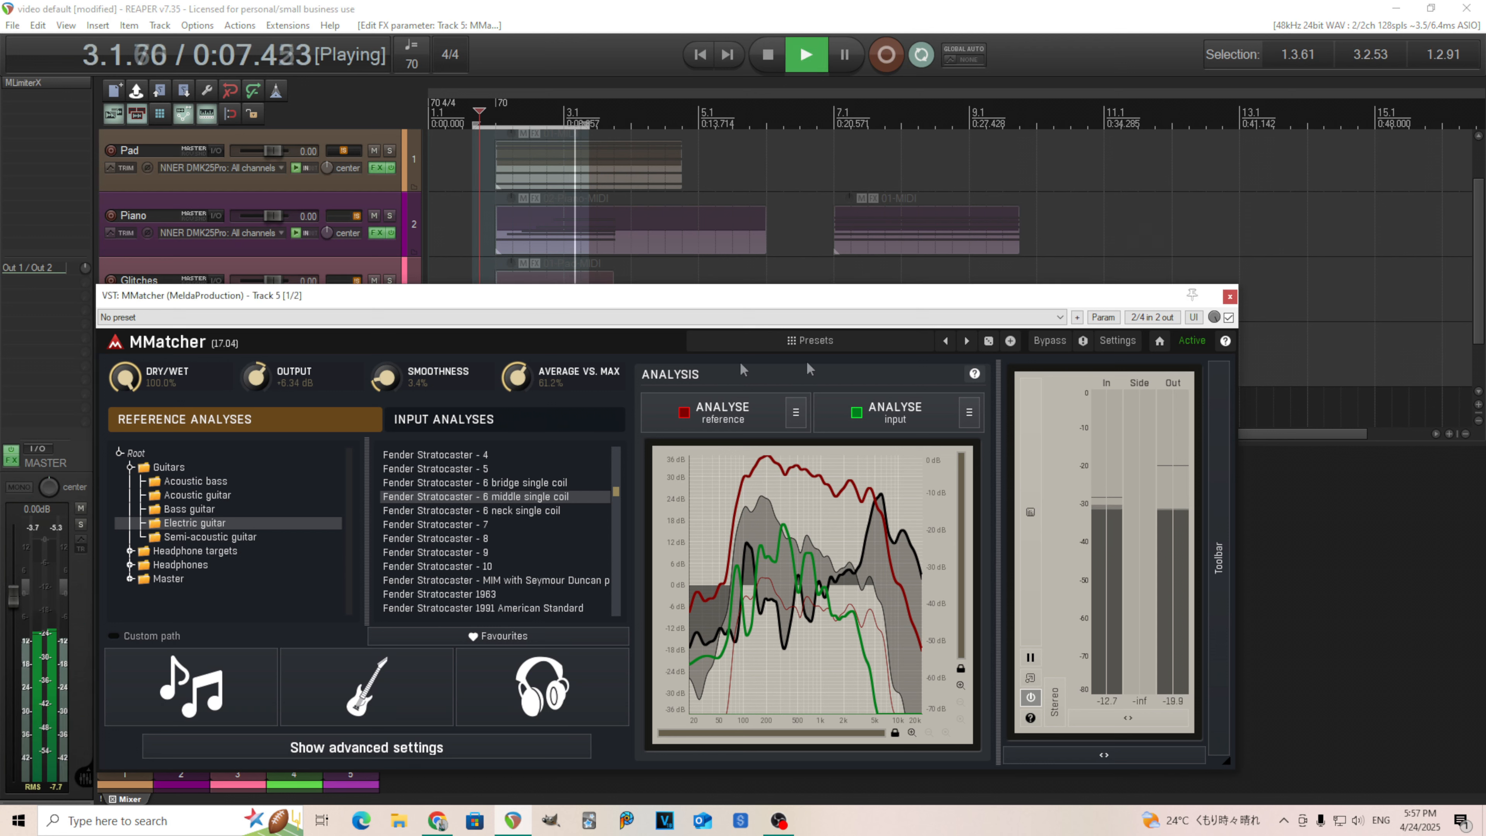
- Compare the Stratocaster match with the bypassed signal and lower the output to +3.65 dB
{"action": "left_click", "coordinate": [1044, 350]}
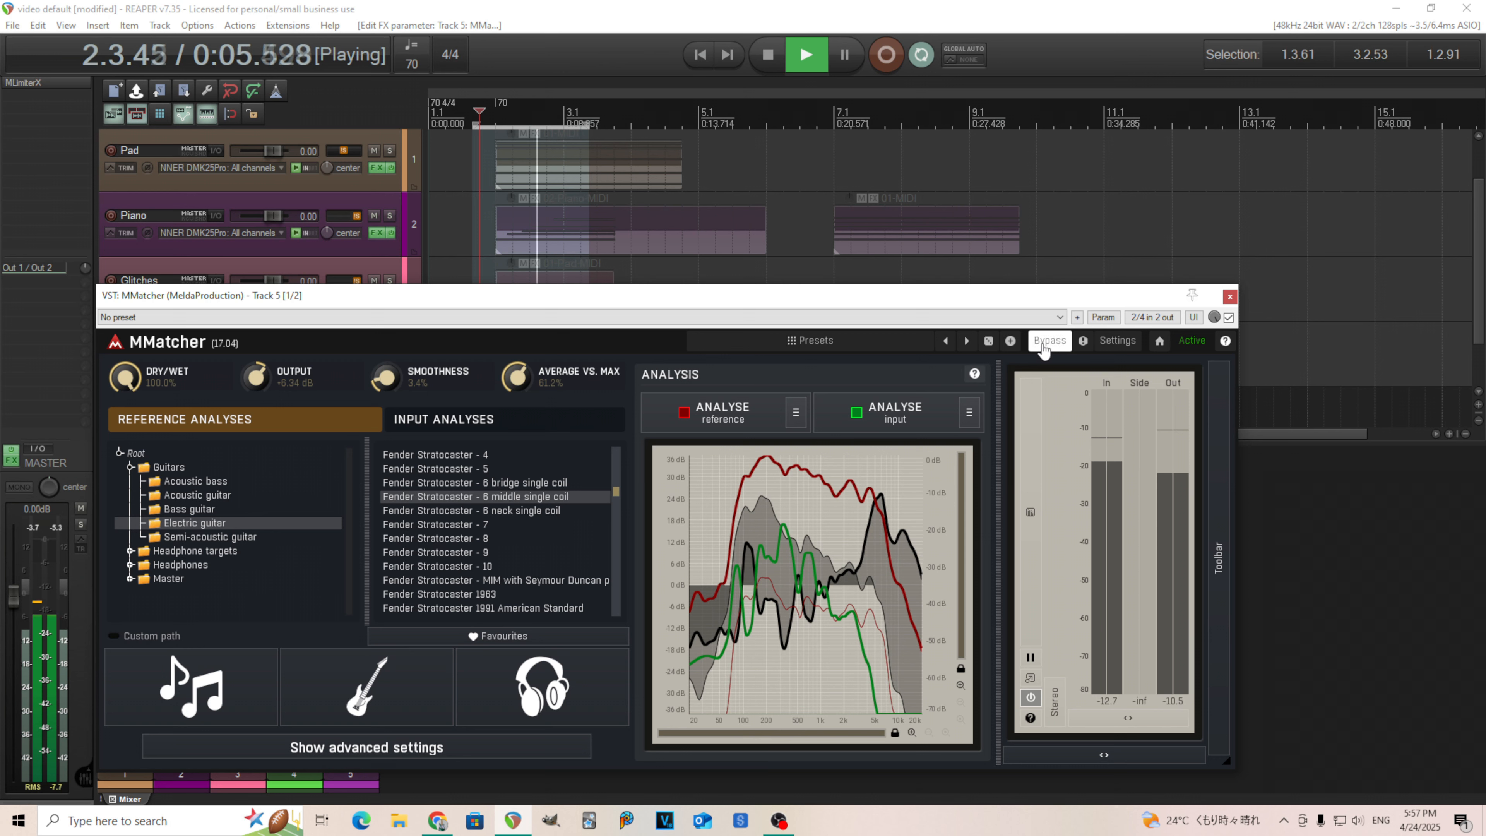
{"action": "left_click", "coordinate": [1044, 349]}
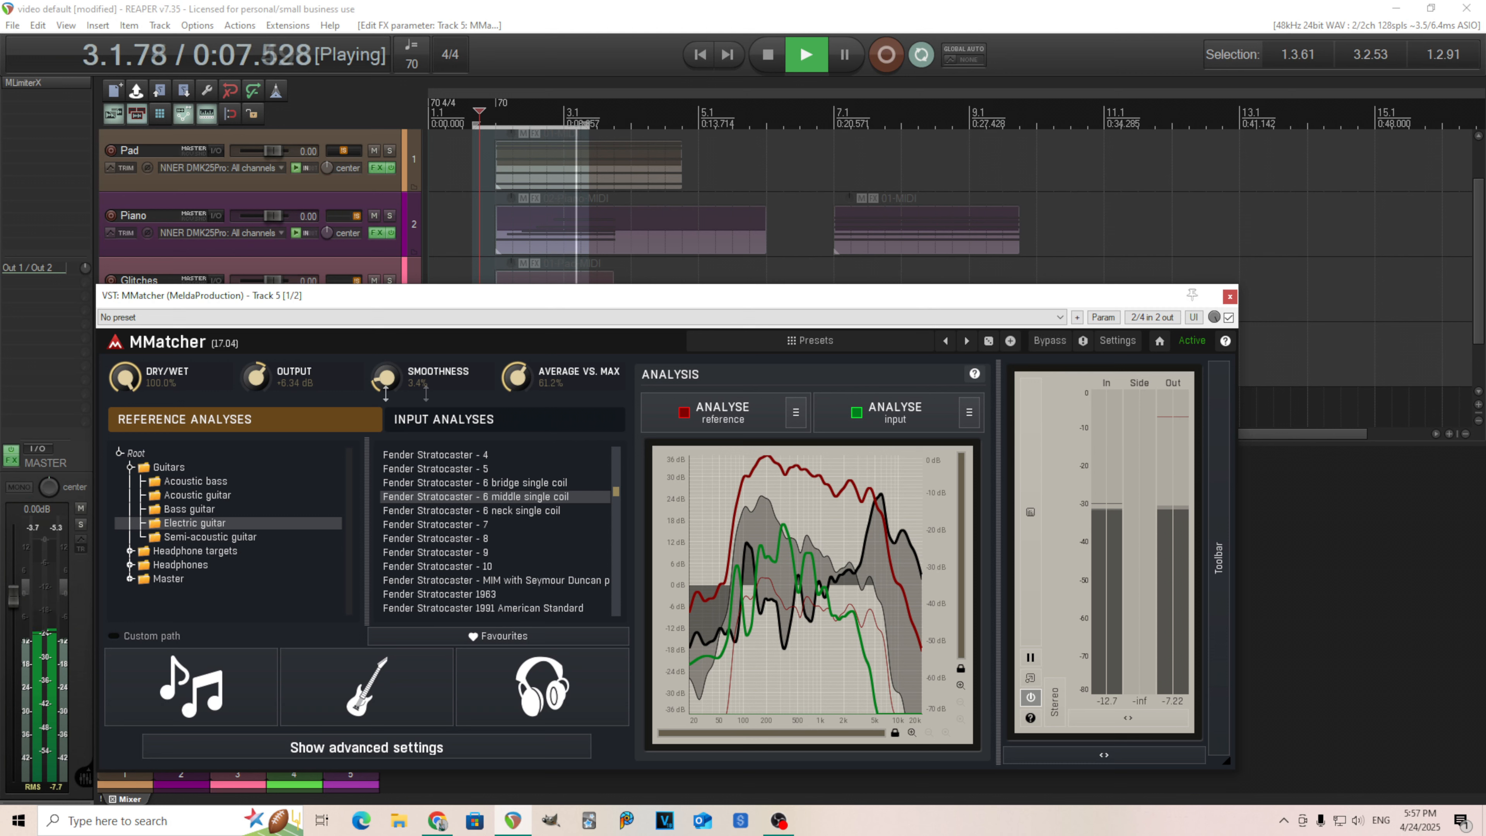
{"action": "left_click_drag", "start_coordinate": [262, 382], "coordinate": [262, 398]}
{"action": "left_click", "coordinate": [770, 56]}
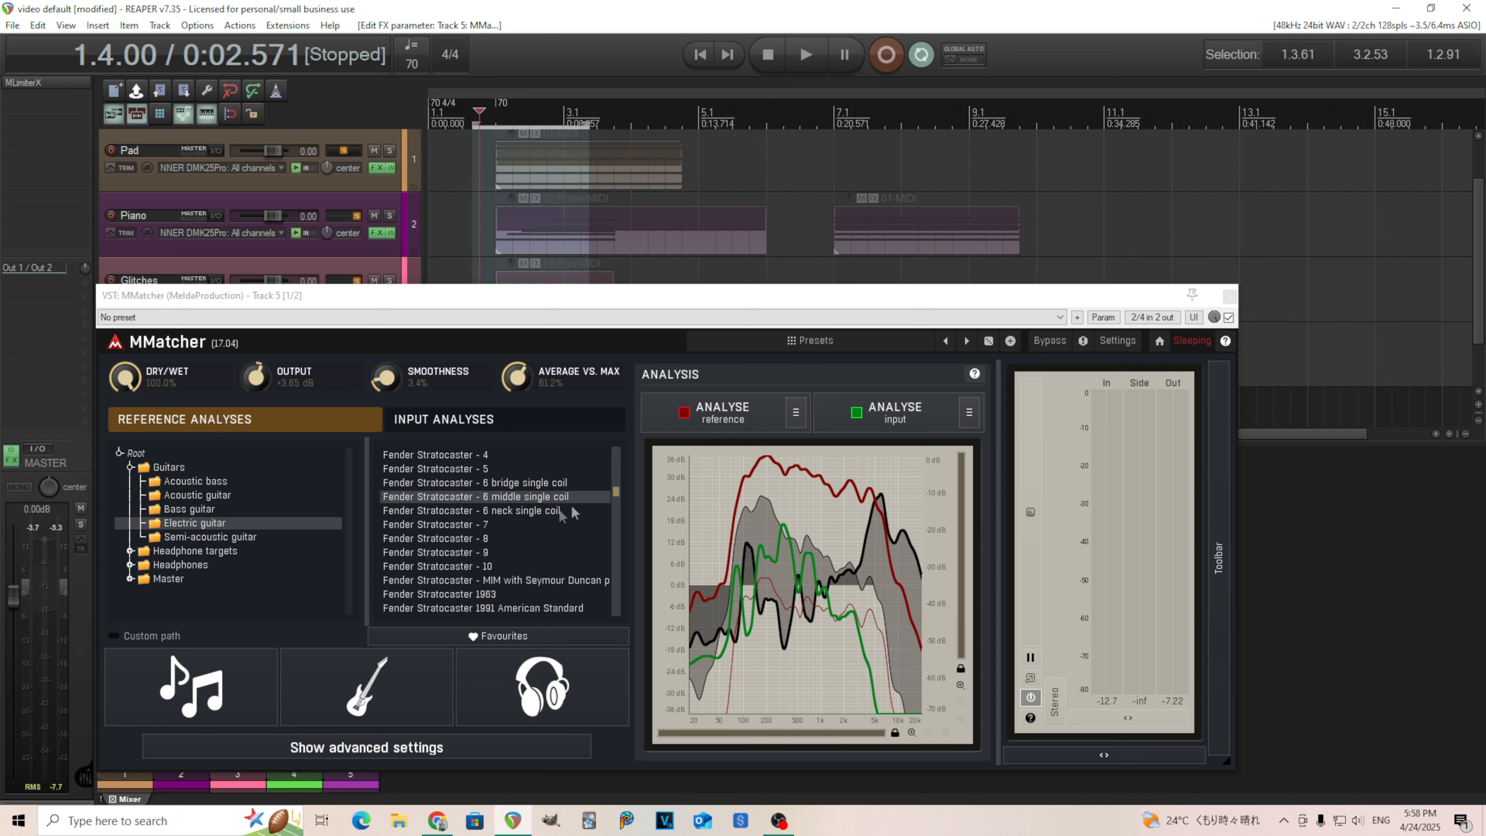
- Return to the start of the electric guitar reference list and review the options in MMatcher's advanced settings
{"action": "left_click_drag", "start_coordinate": [616, 487], "coordinate": [624, 431]}
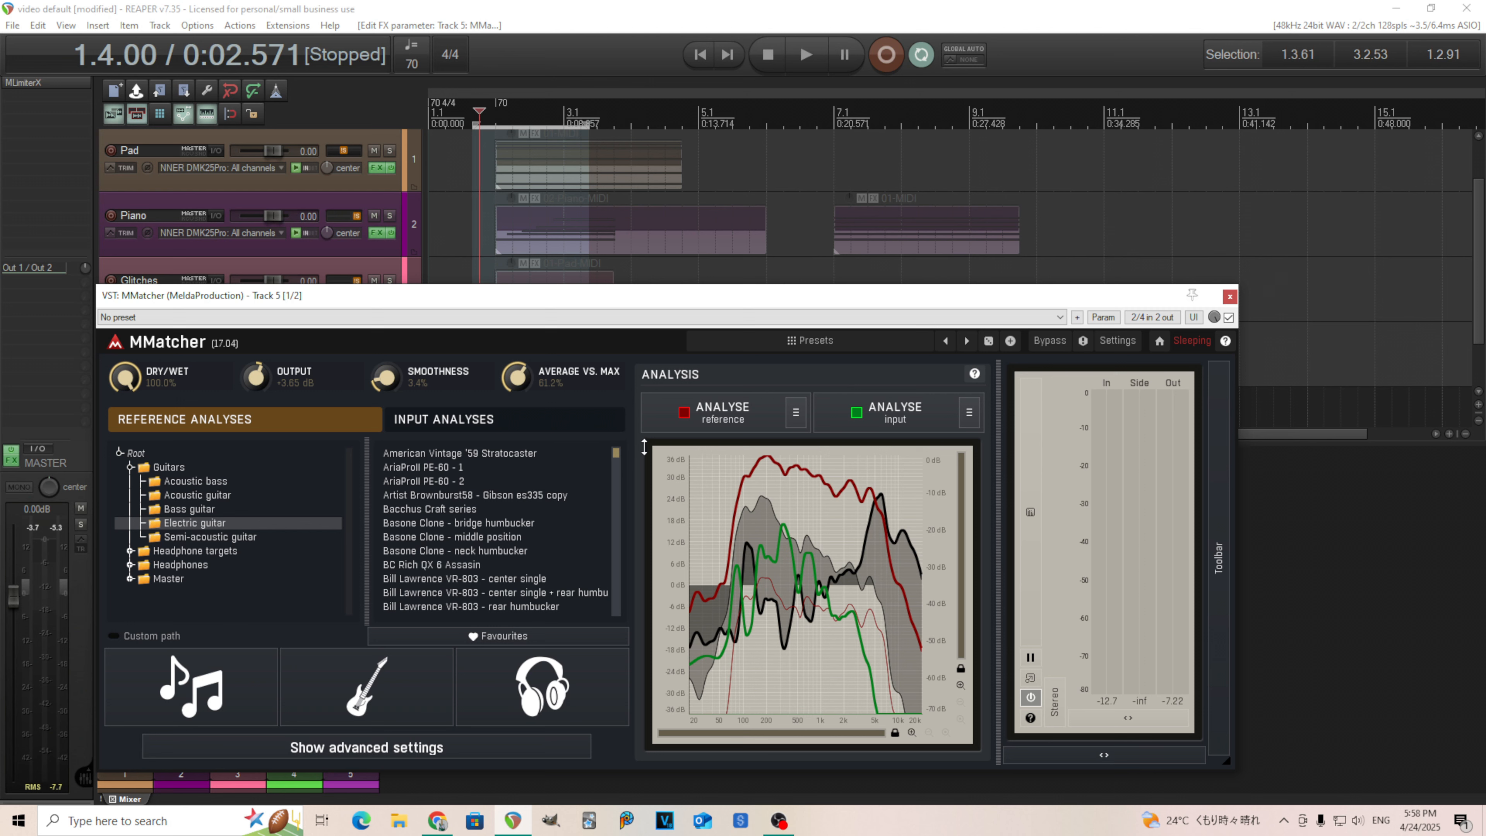
{"action": "left_click", "coordinate": [449, 752]}
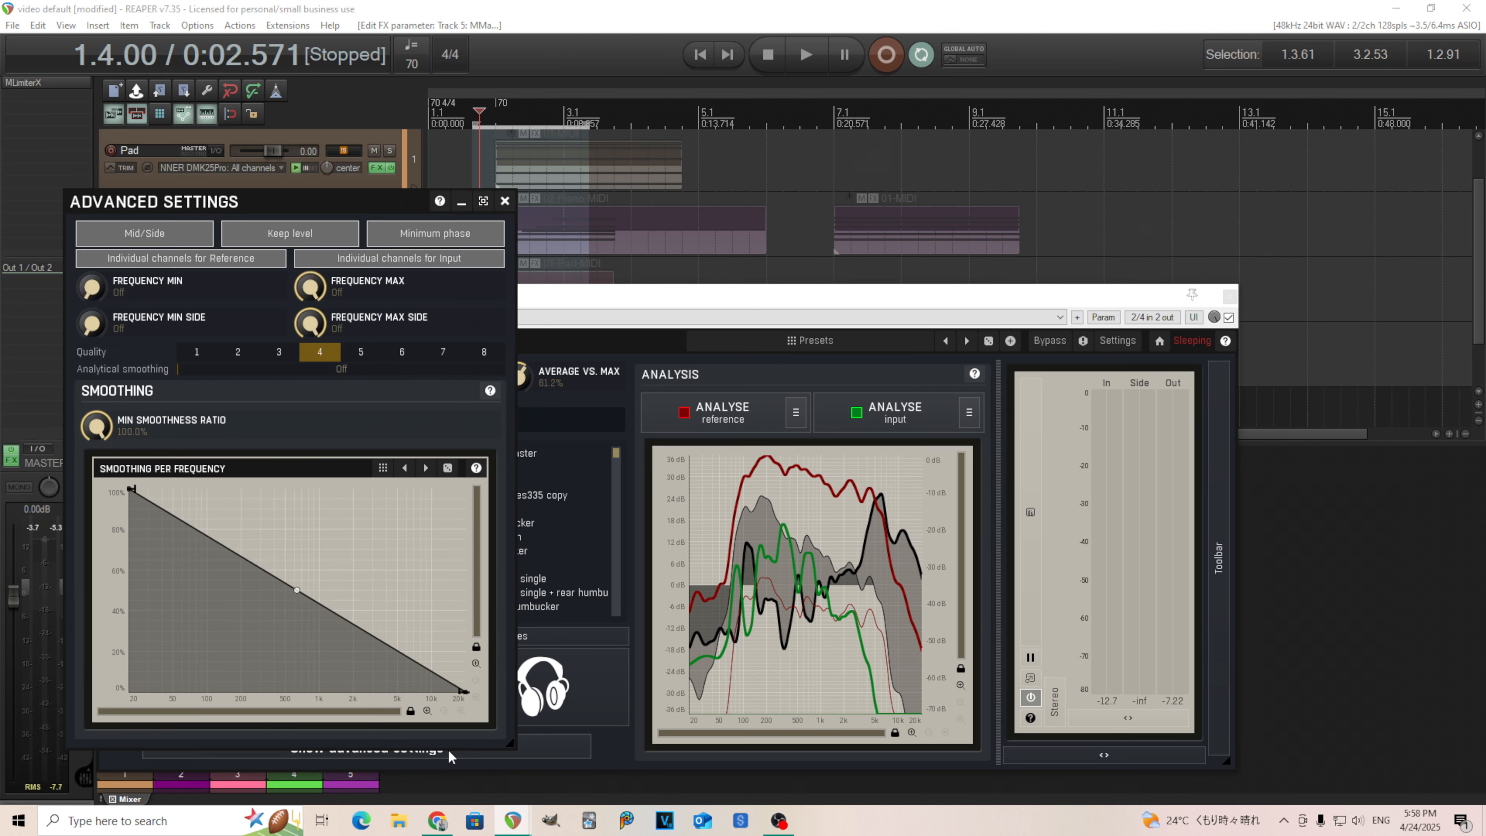
{"action": "left_click_drag", "start_coordinate": [230, 202], "coordinate": [357, 166]}
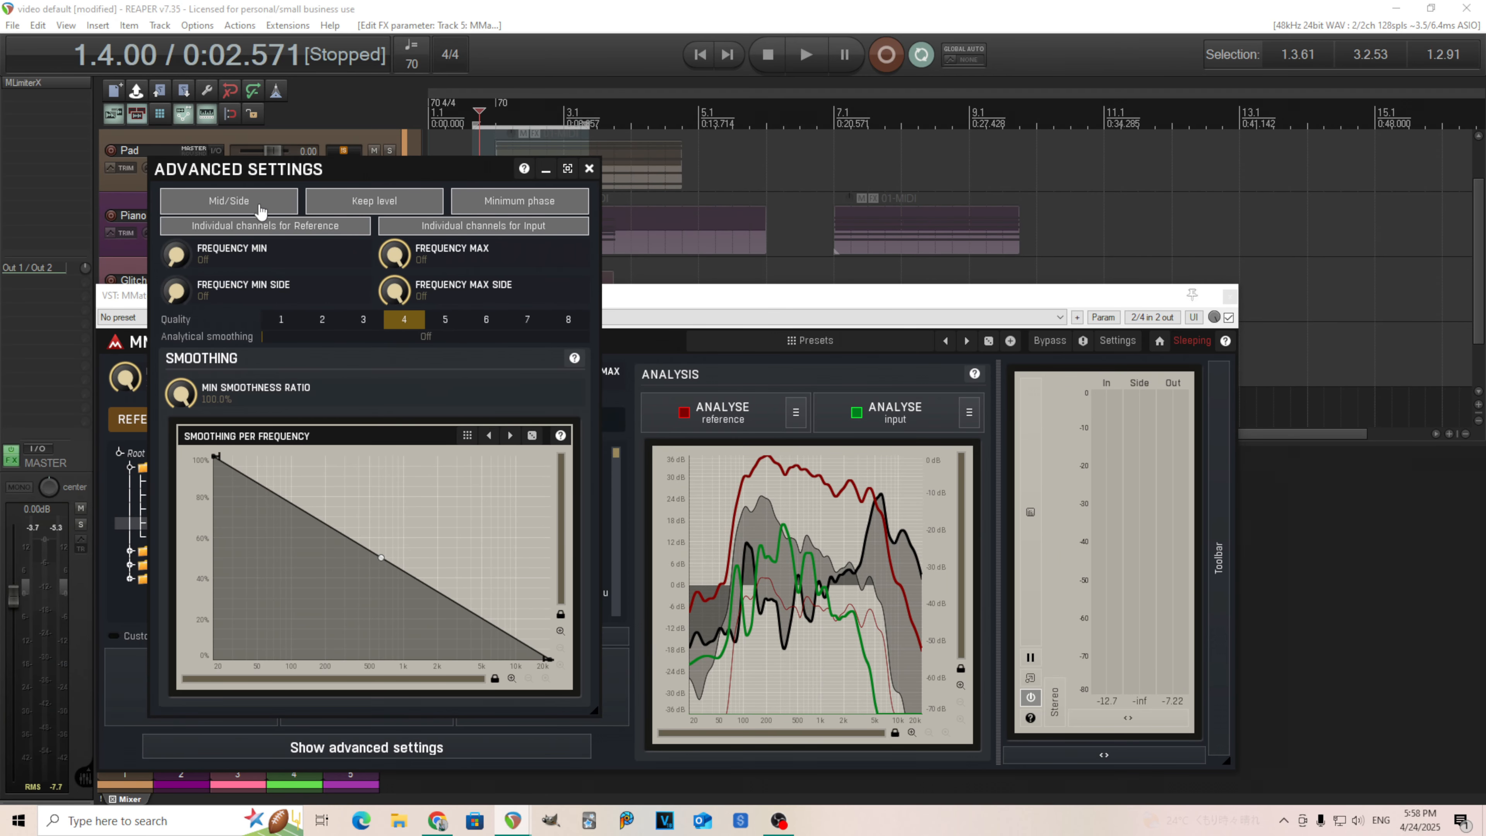
{"action": "left_click_drag", "start_coordinate": [250, 178], "coordinate": [300, 212]}
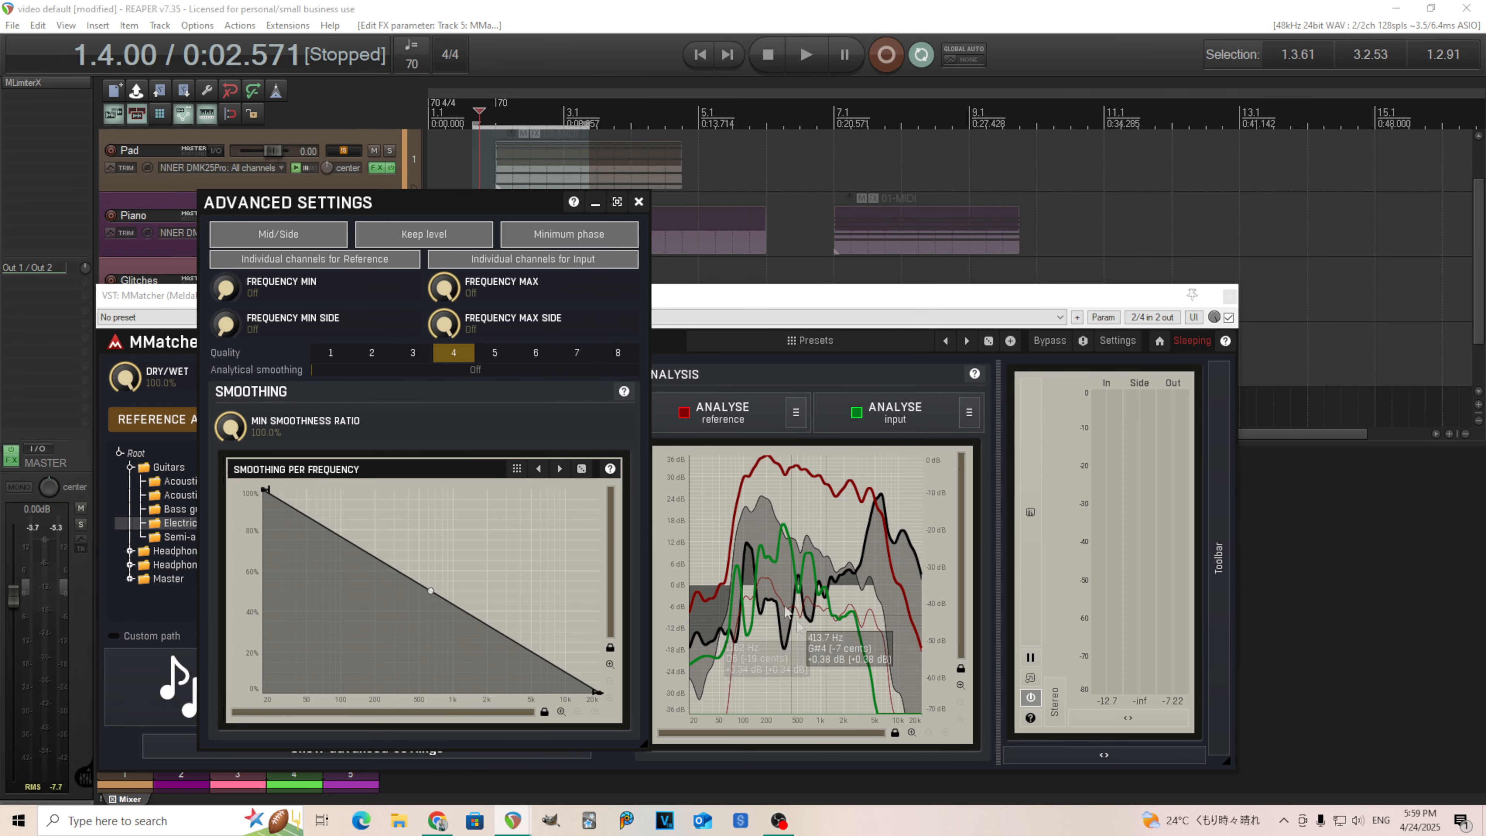
{"action": "left_click_drag", "start_coordinate": [295, 202], "coordinate": [328, 201]}
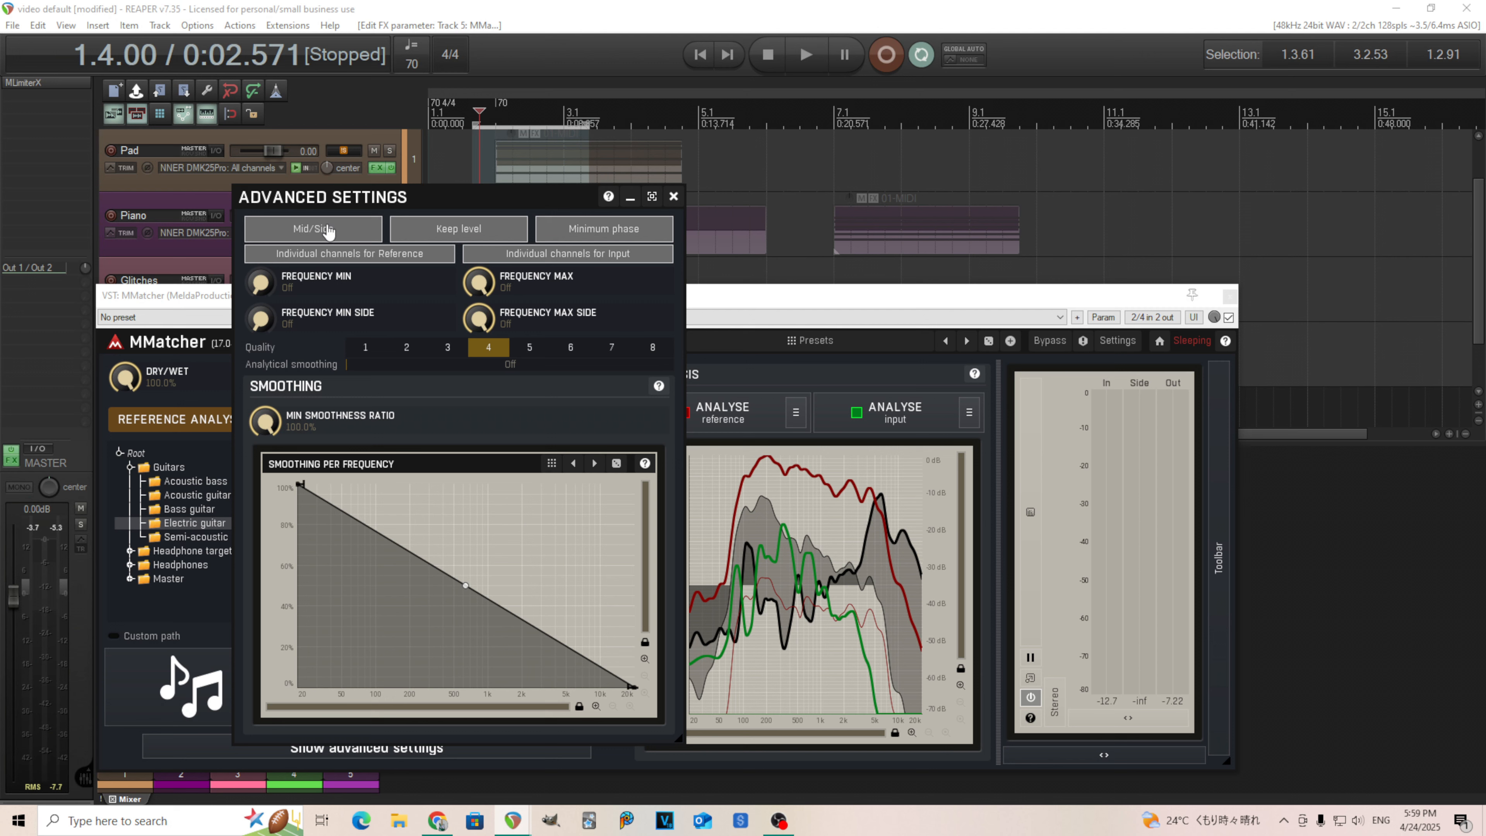
- Switch the Mid/Side option off and back on in MMatcher's advanced settings
{"action": "left_click", "coordinate": [329, 231]}
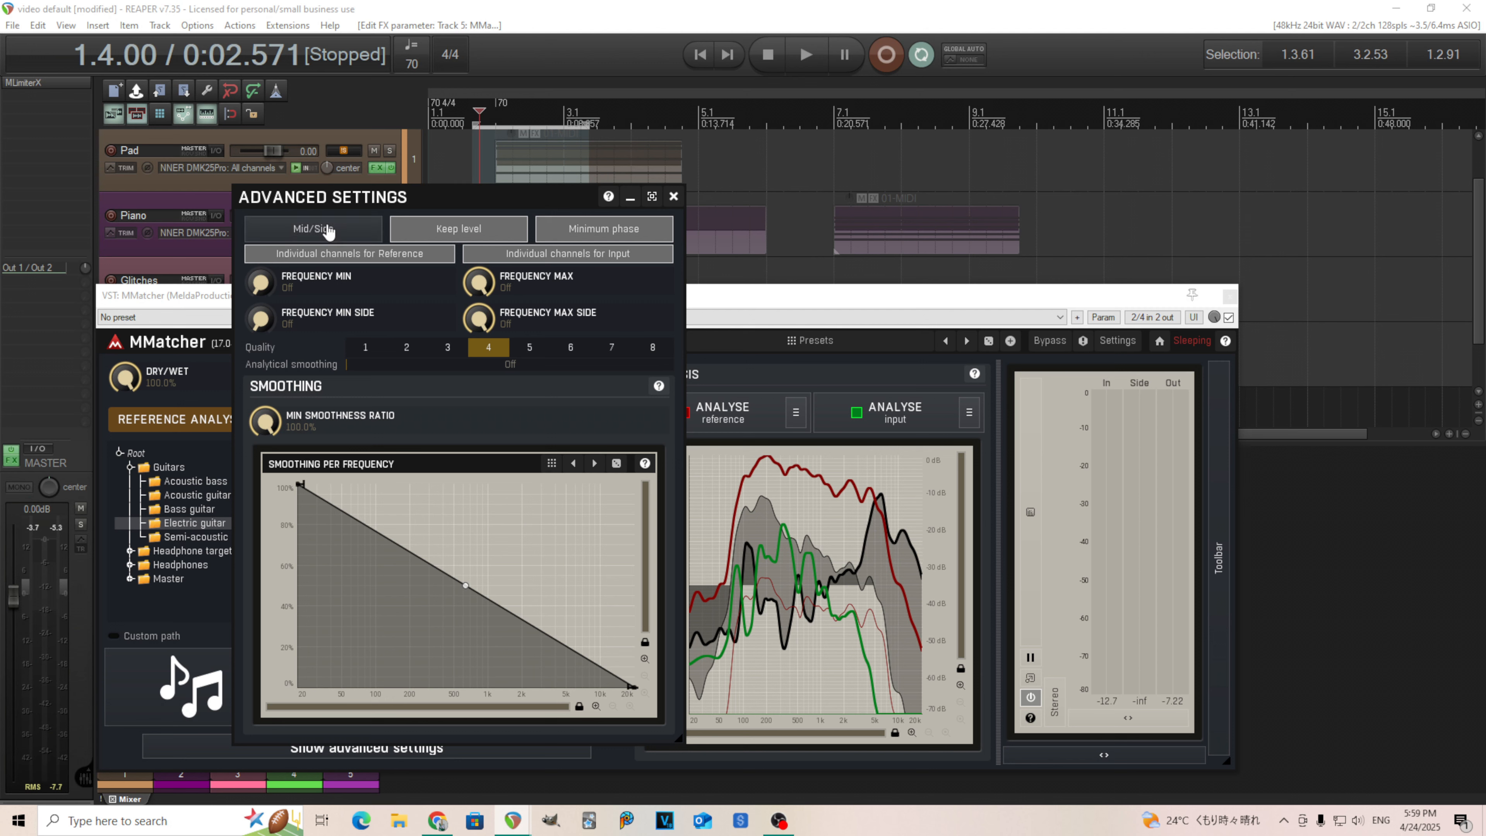
{"action": "left_click", "coordinate": [328, 231]}
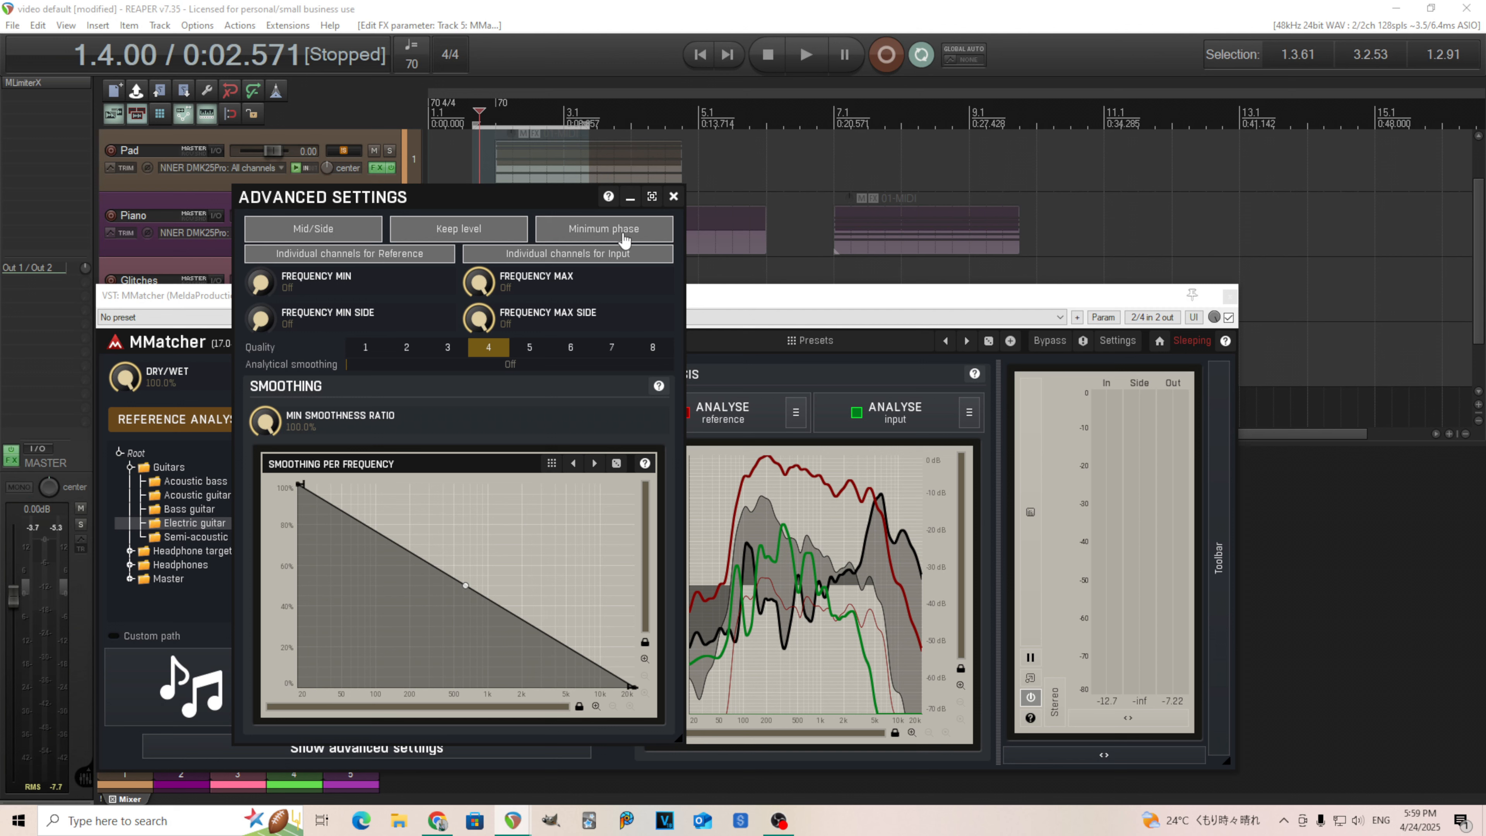
- Move the advanced settings window clear of the analysis graph and check the reported latency in the plugin settings
{"action": "left_click_drag", "start_coordinate": [514, 203], "coordinate": [378, 476]}
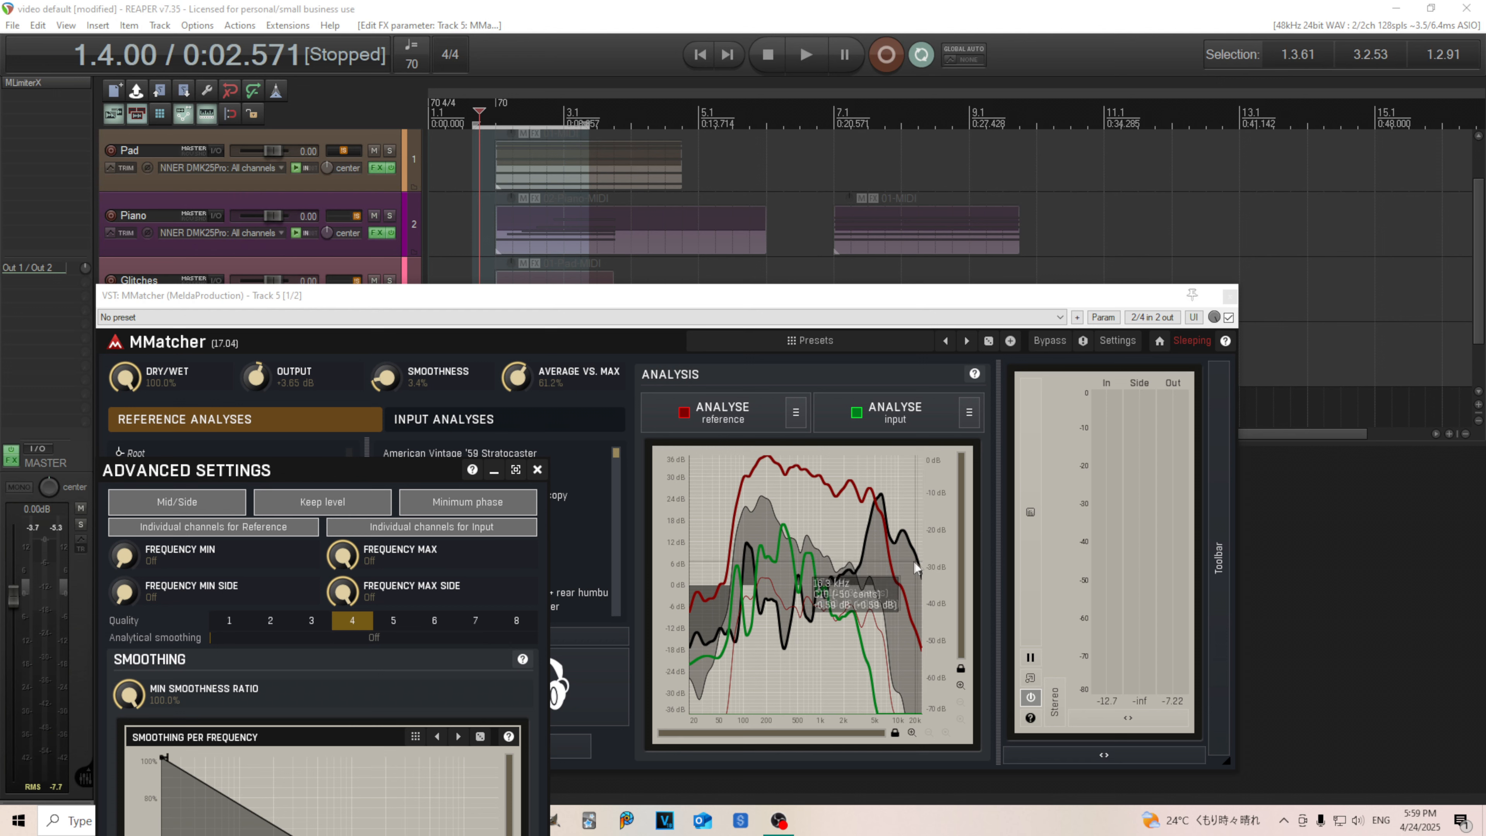
{"action": "left_click", "coordinate": [1126, 346]}
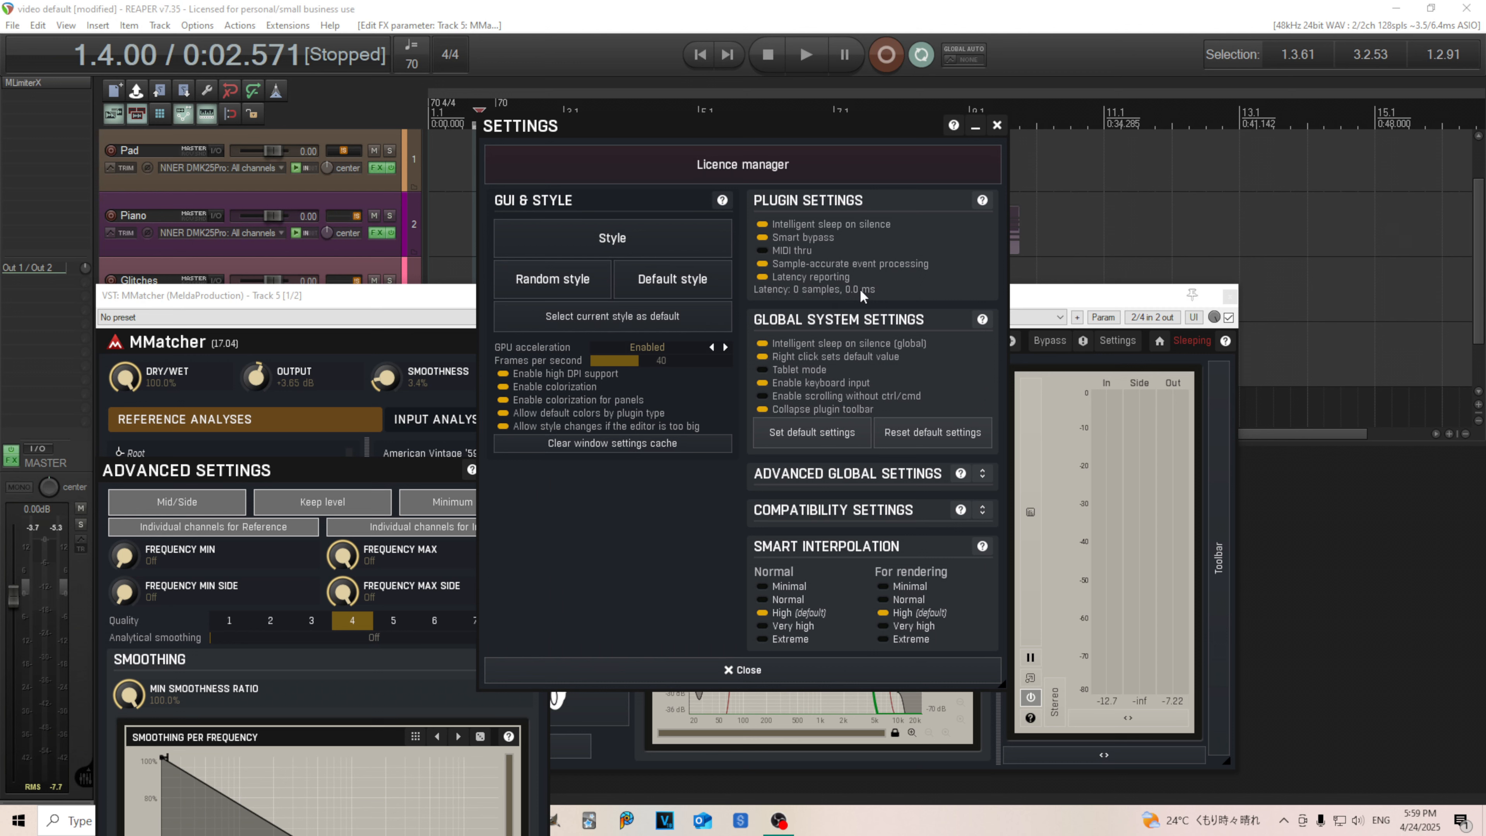
{"action": "left_click", "coordinate": [997, 126]}
- Disable Minimum phase in the advanced settings, check the plugin's reported latency and close both windows
{"action": "left_click_drag", "start_coordinate": [309, 478], "coordinate": [366, 417]}
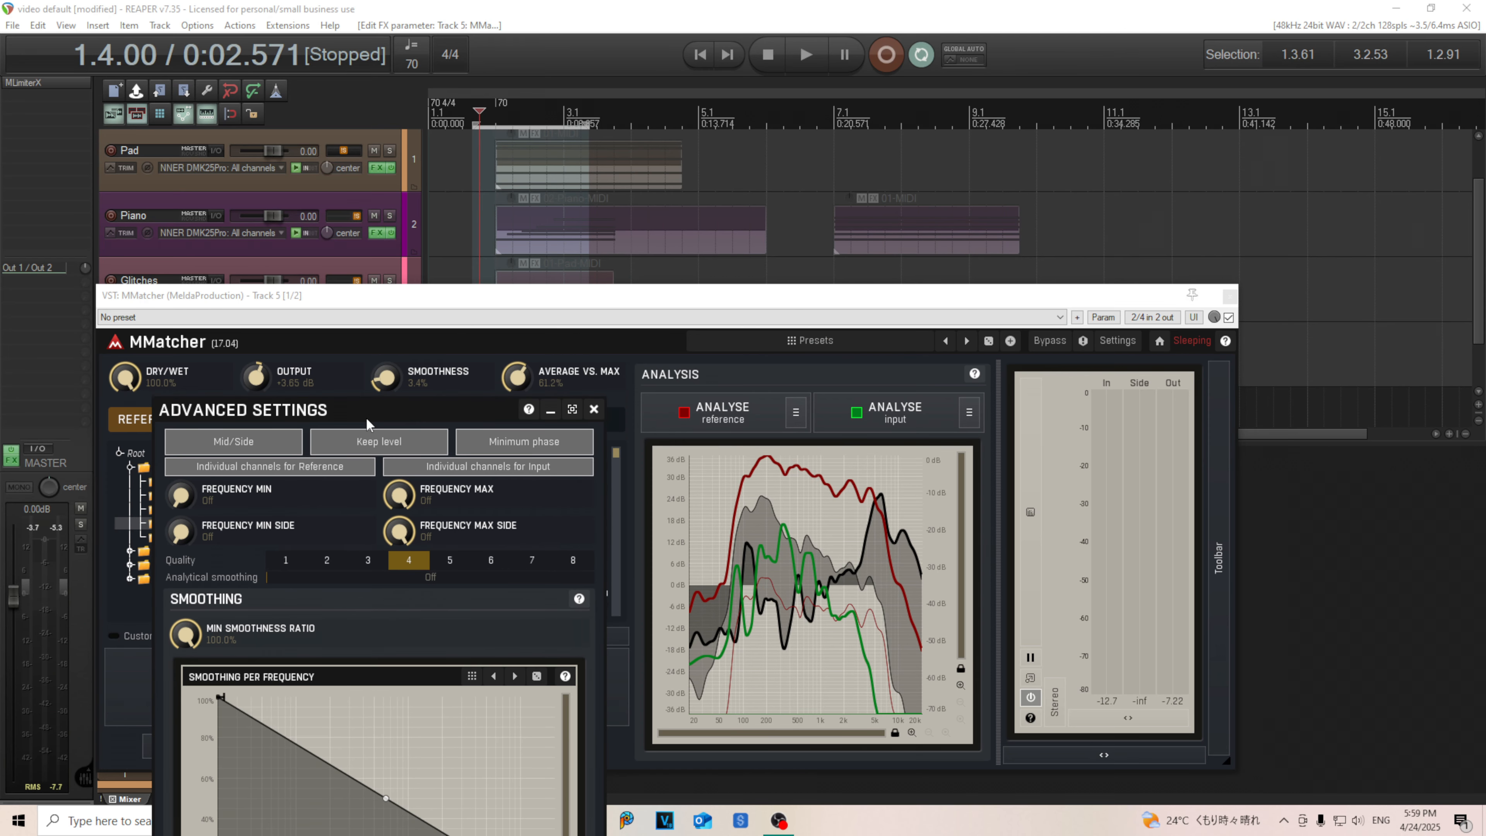
{"action": "left_click", "coordinate": [509, 448]}
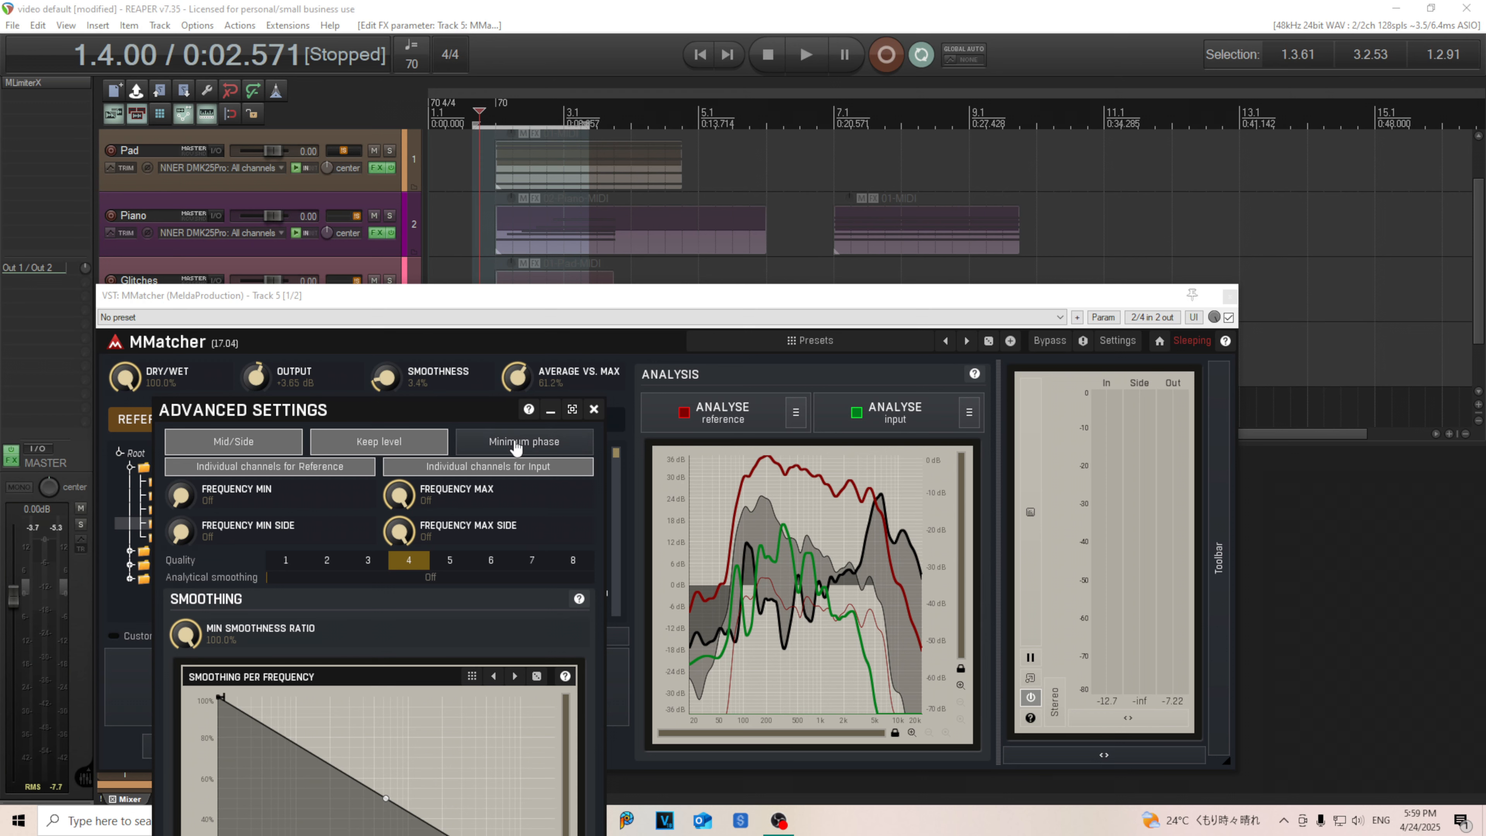
{"action": "left_click", "coordinate": [1128, 343]}
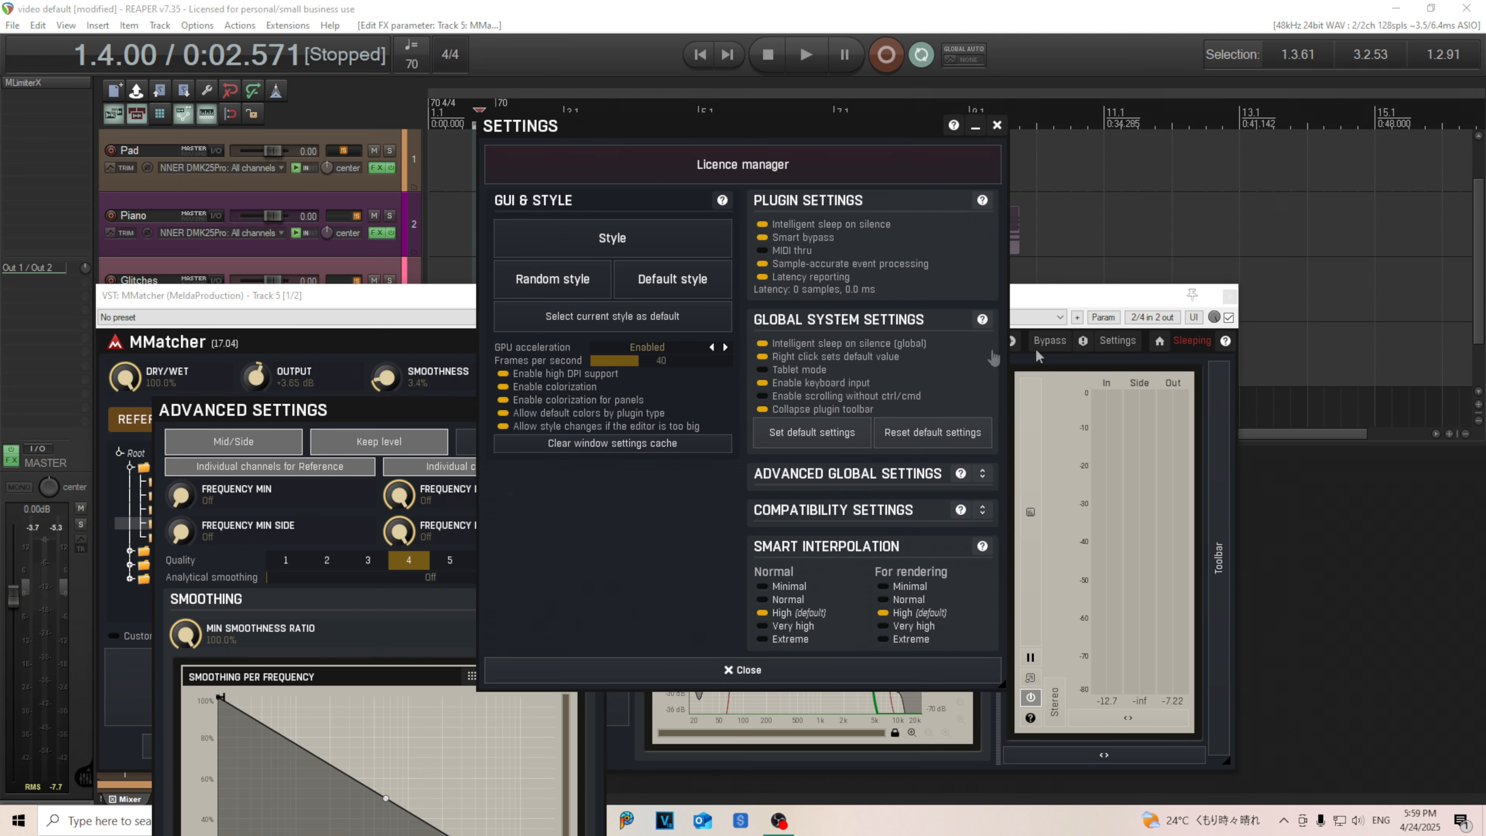
{"action": "left_click", "coordinate": [997, 125]}
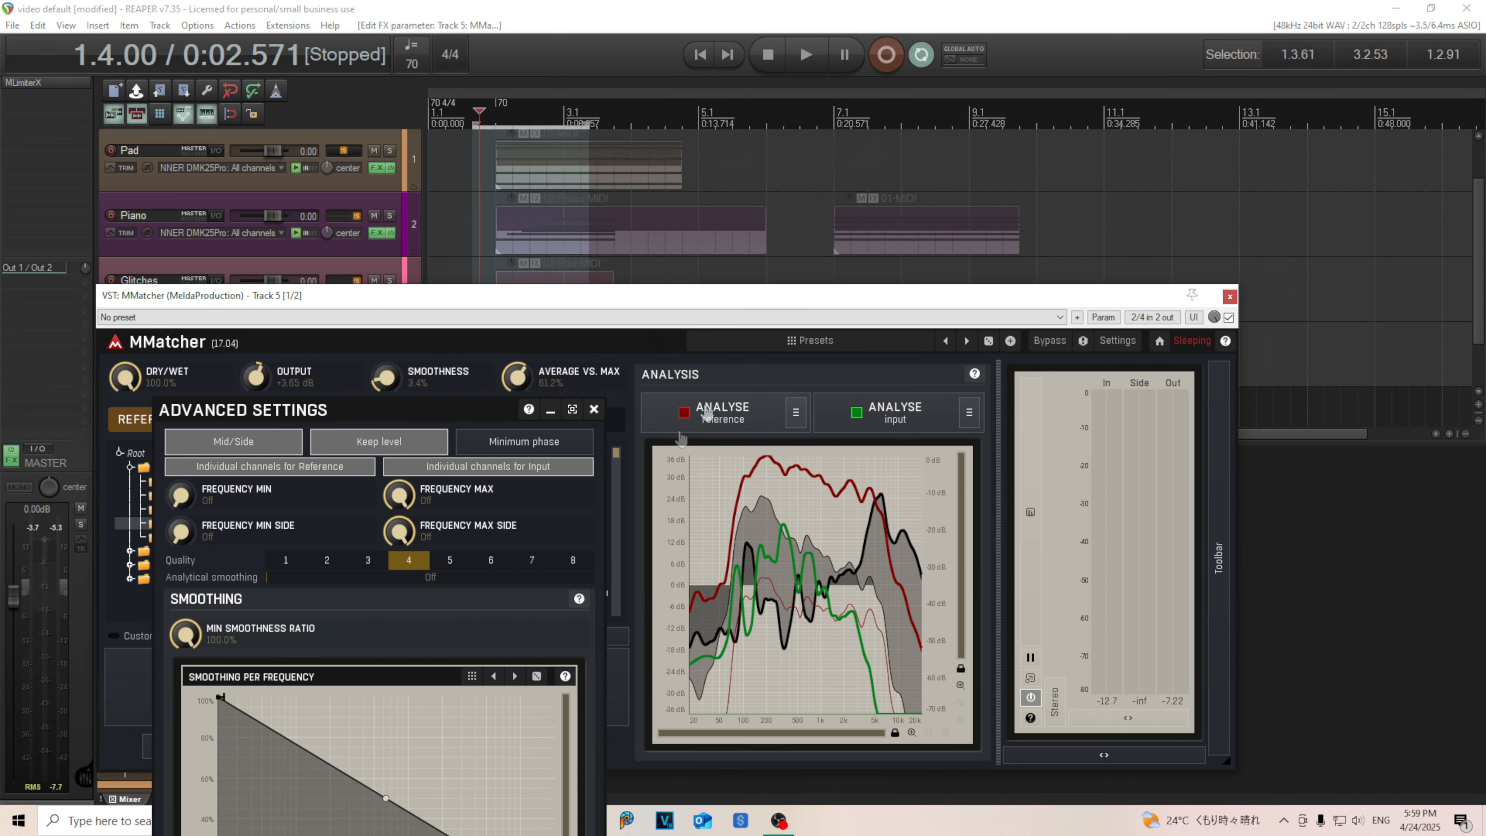
{"action": "left_click", "coordinate": [589, 410]}
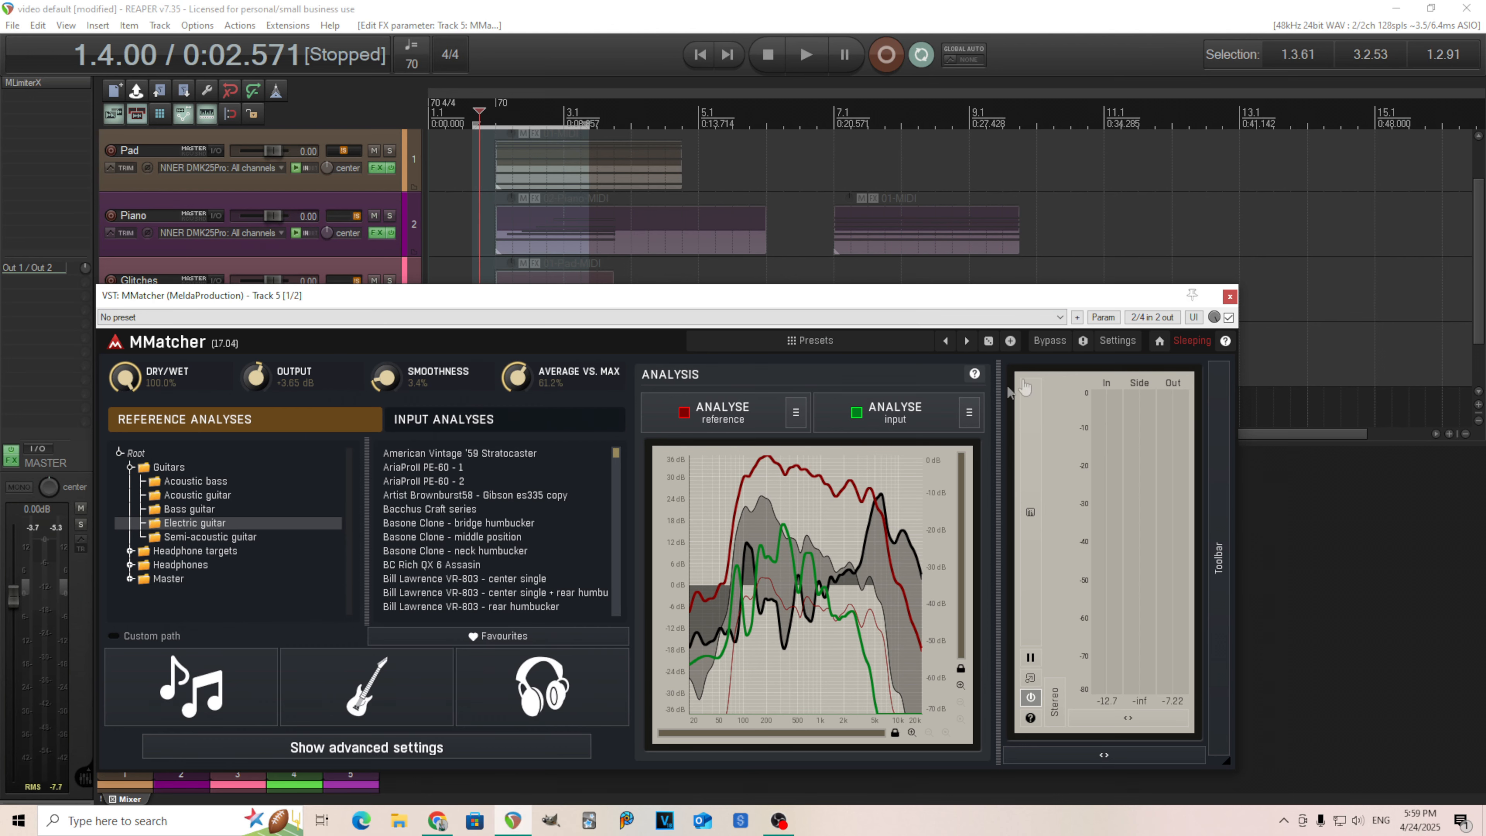
- Recheck the plugin's reported latency before and after moving the MMatcher window higher on the screen
{"action": "left_click", "coordinate": [1118, 341]}
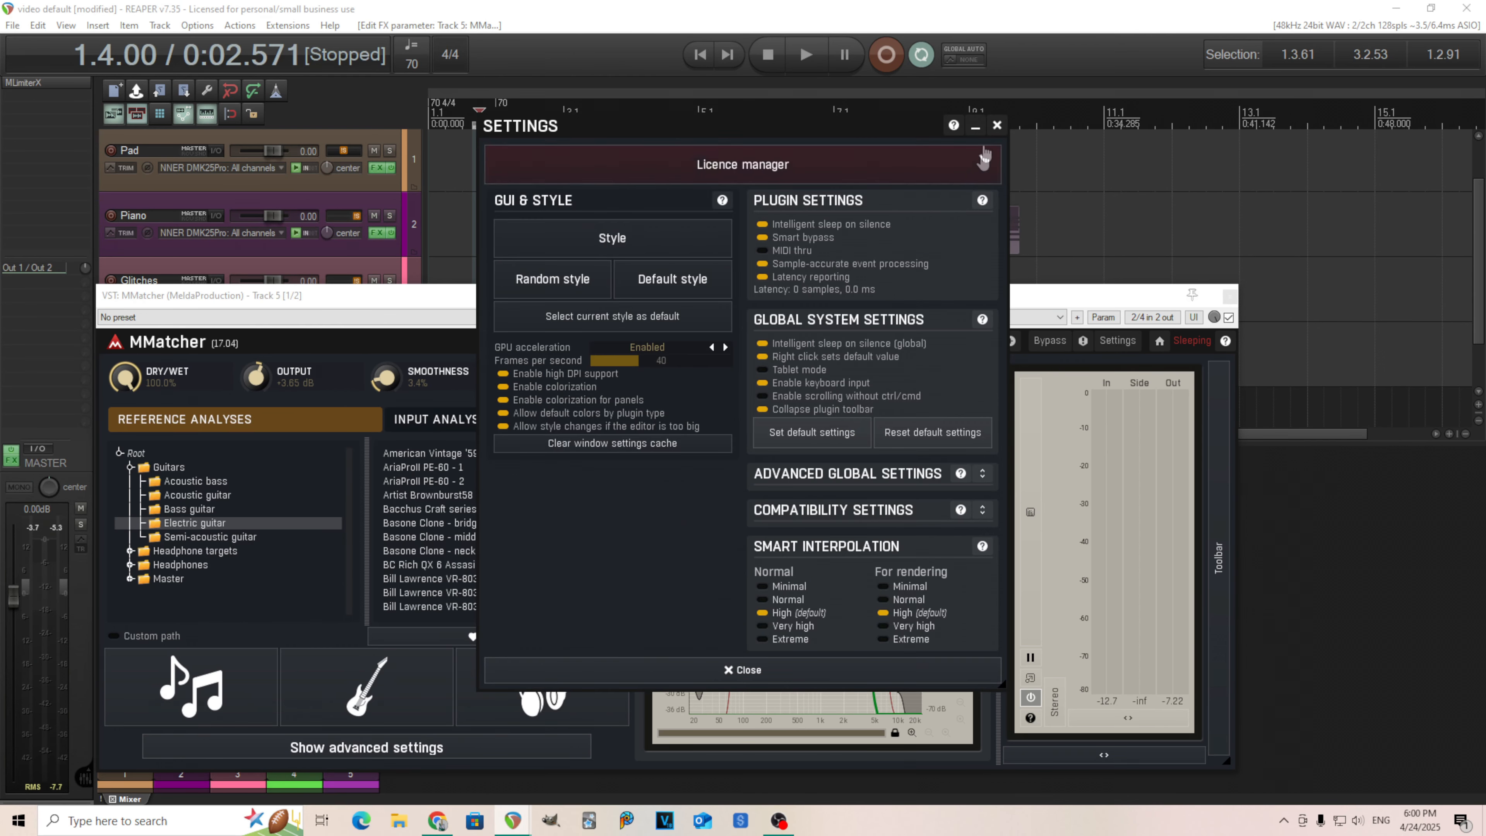
{"action": "left_click", "coordinate": [997, 125]}
{"action": "left_click_drag", "start_coordinate": [834, 281], "coordinate": [769, 226]}
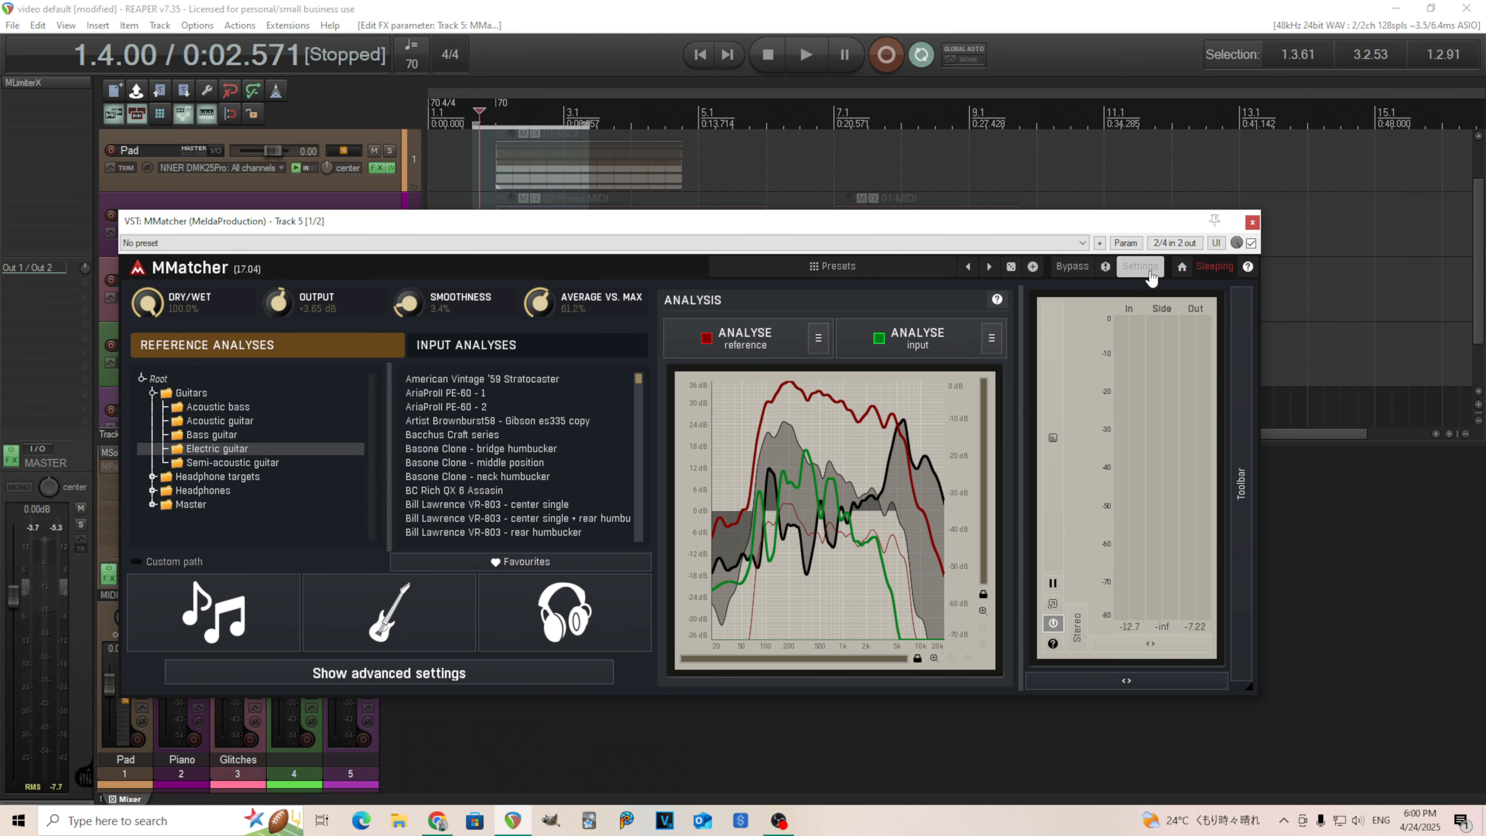
{"action": "left_click", "coordinate": [1140, 267]}
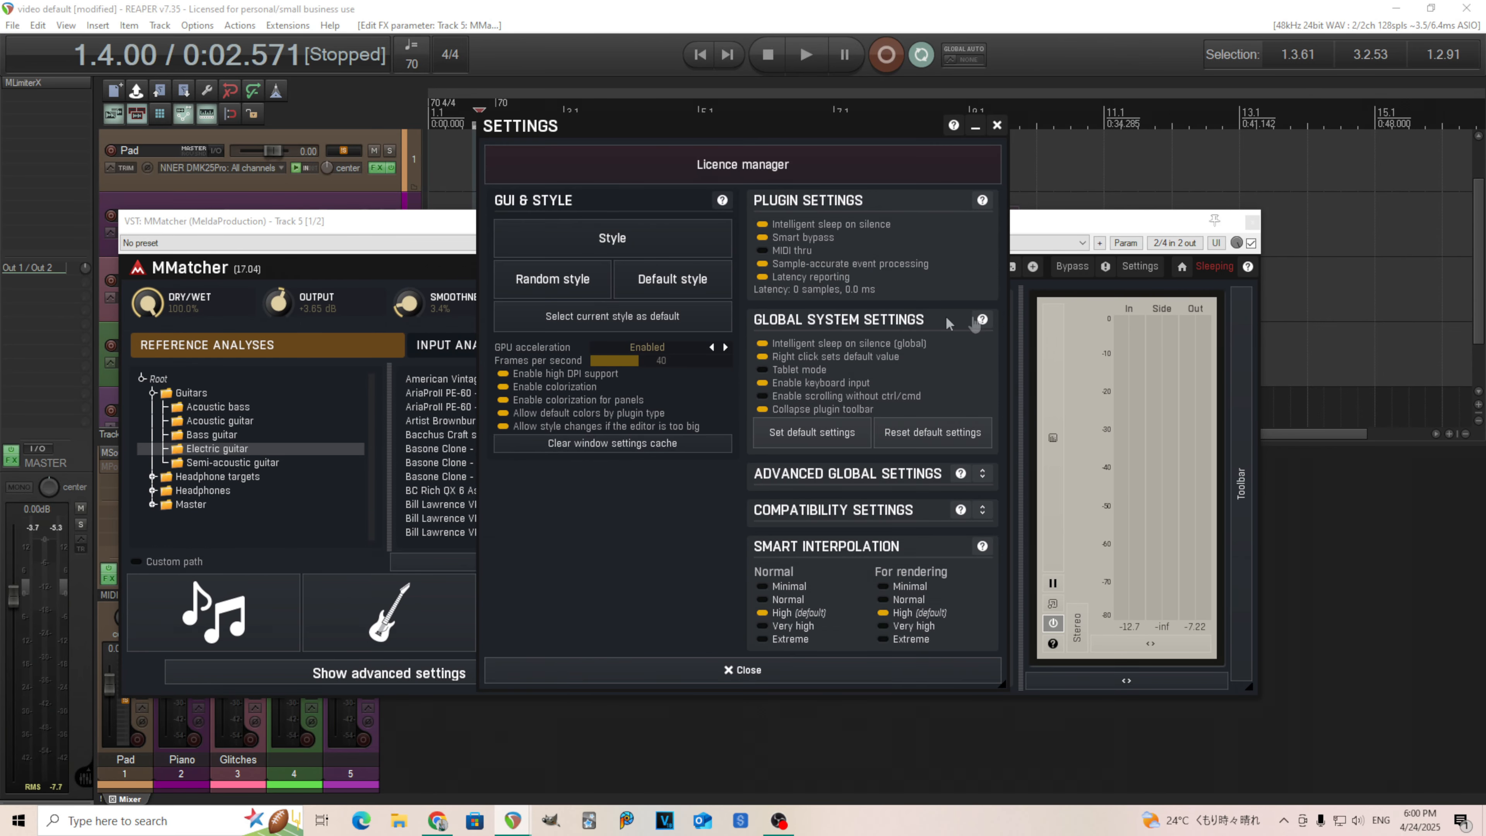
{"action": "left_click", "coordinate": [997, 124]}
- Play the time selection briefly, stop it, and check the latency reported with Minimum phase disabled
{"action": "left_click", "coordinate": [795, 65]}
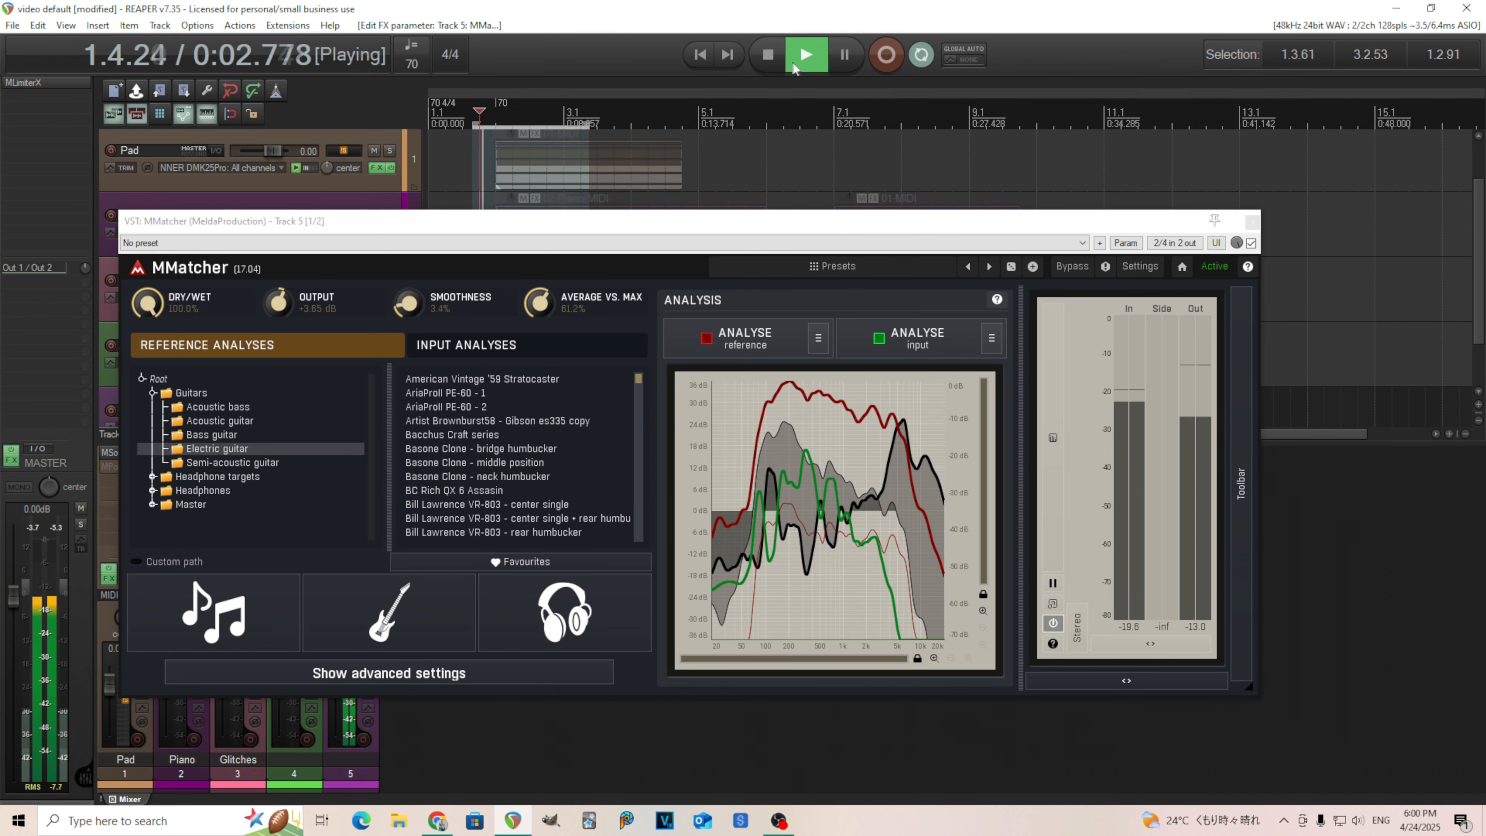
{"action": "left_click", "coordinate": [768, 54]}
{"action": "left_click", "coordinate": [1140, 266]}
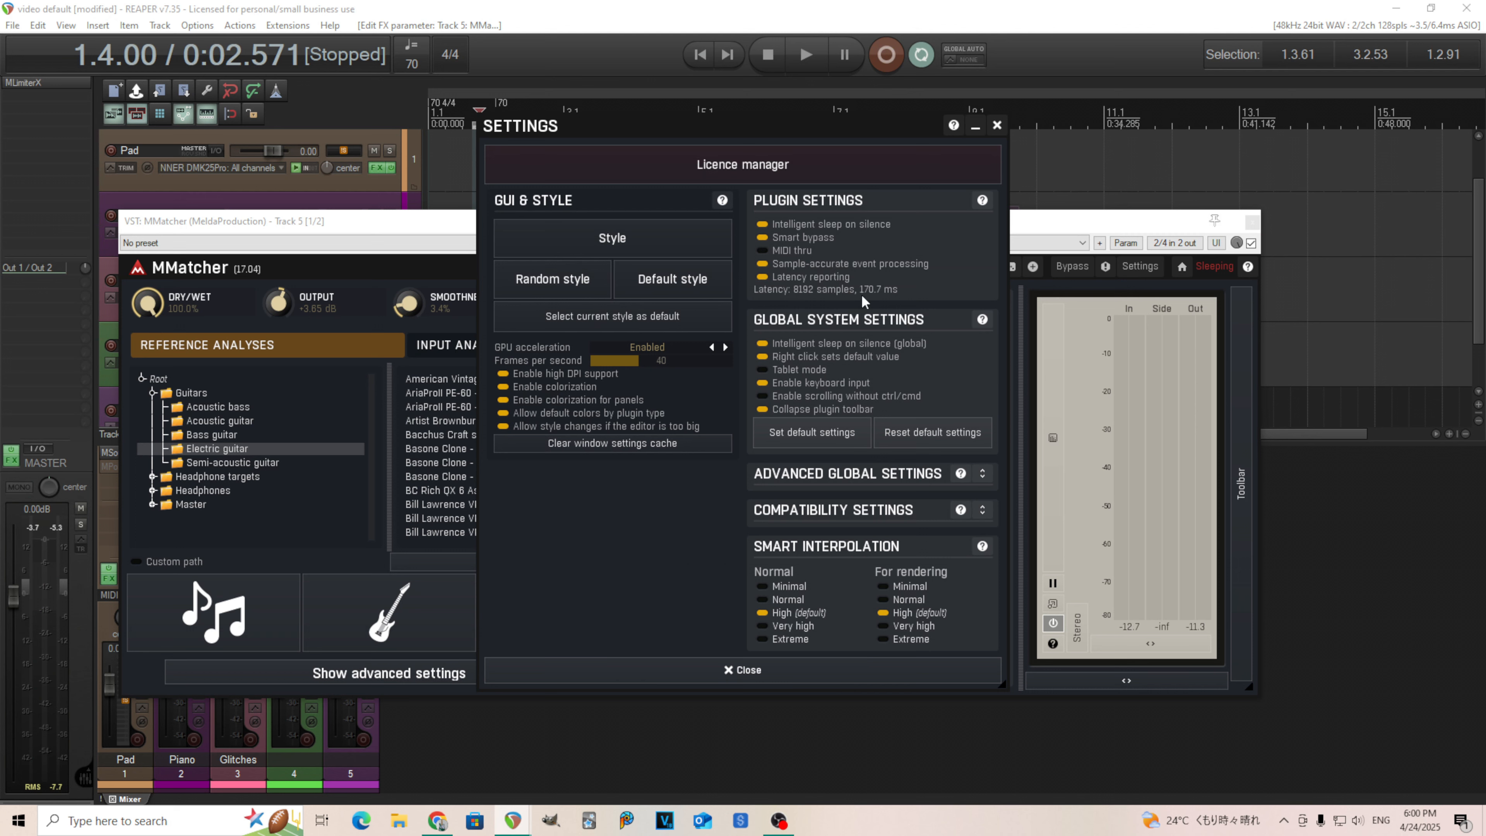
{"action": "left_click", "coordinate": [997, 125]}
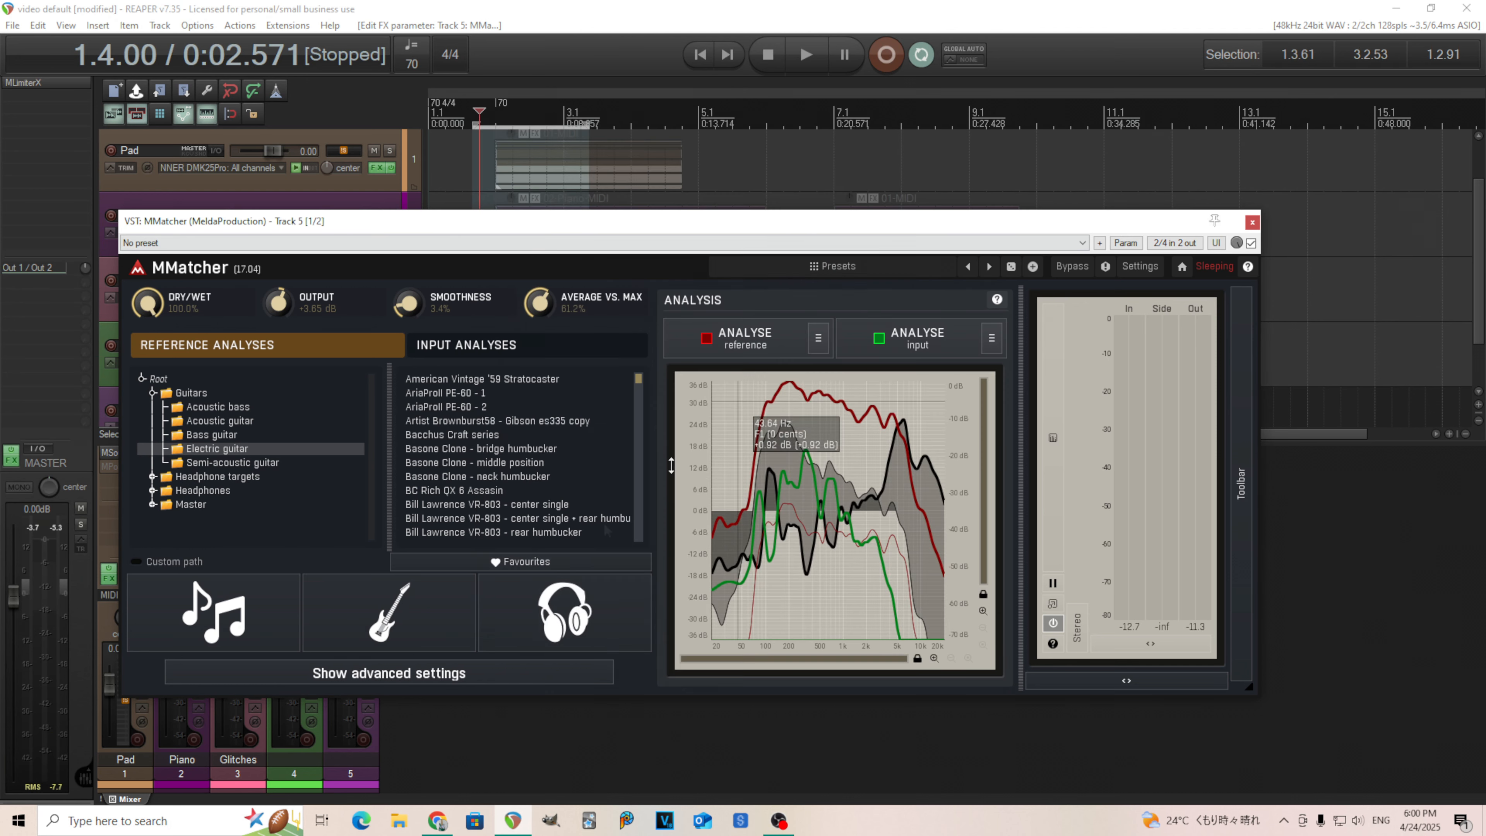
- Reopen the advanced settings and enable Minimum phase again
{"action": "left_click", "coordinate": [495, 677]}
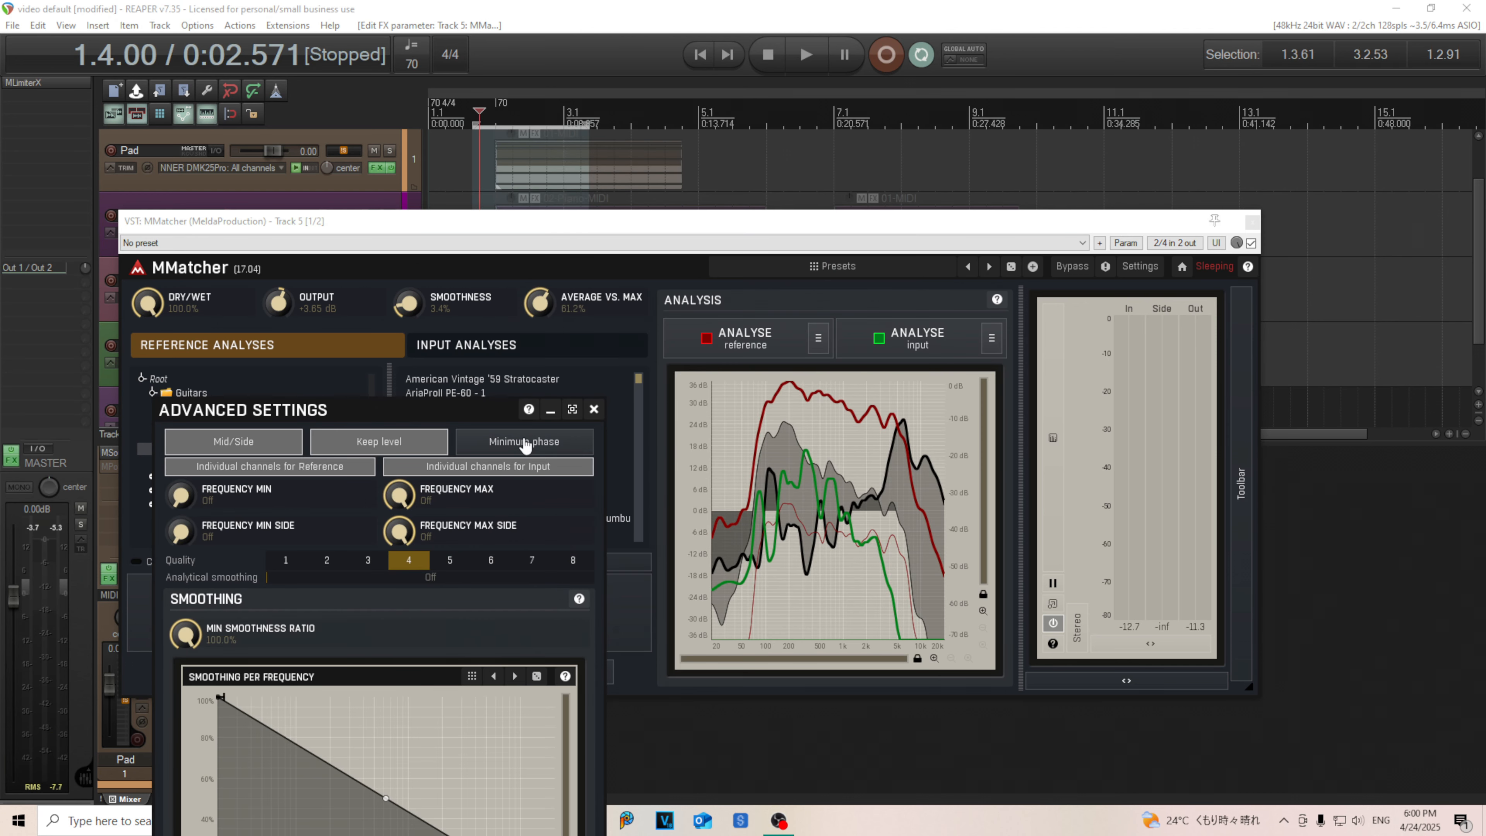
{"action": "left_click", "coordinate": [560, 451]}
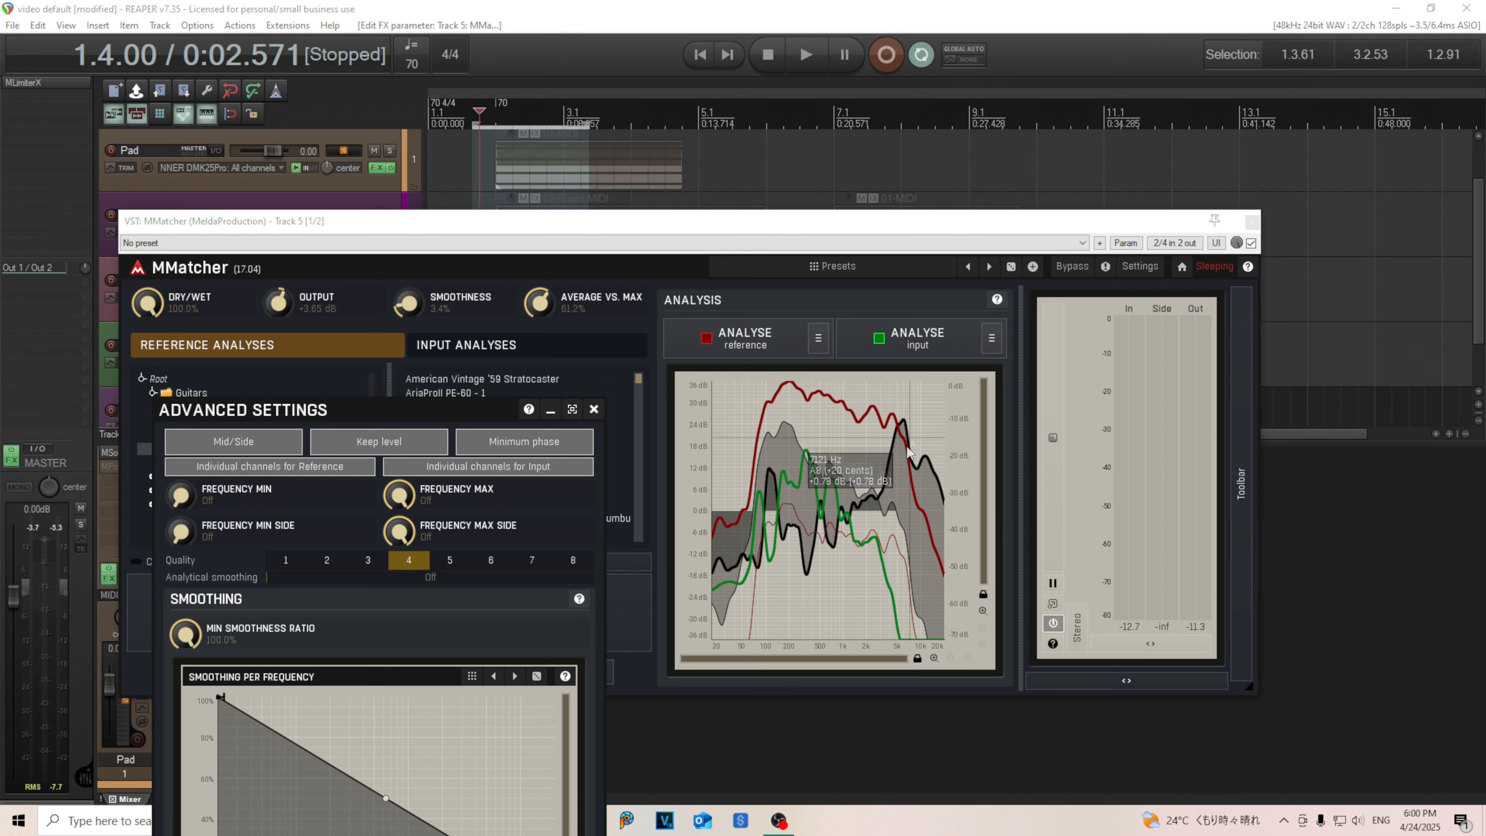
- Try limiting the match with Frequency Max at 2588 Hz and a raised Frequency Min, resetting each to Off
{"action": "left_click_drag", "start_coordinate": [407, 495], "coordinate": [408, 540]}
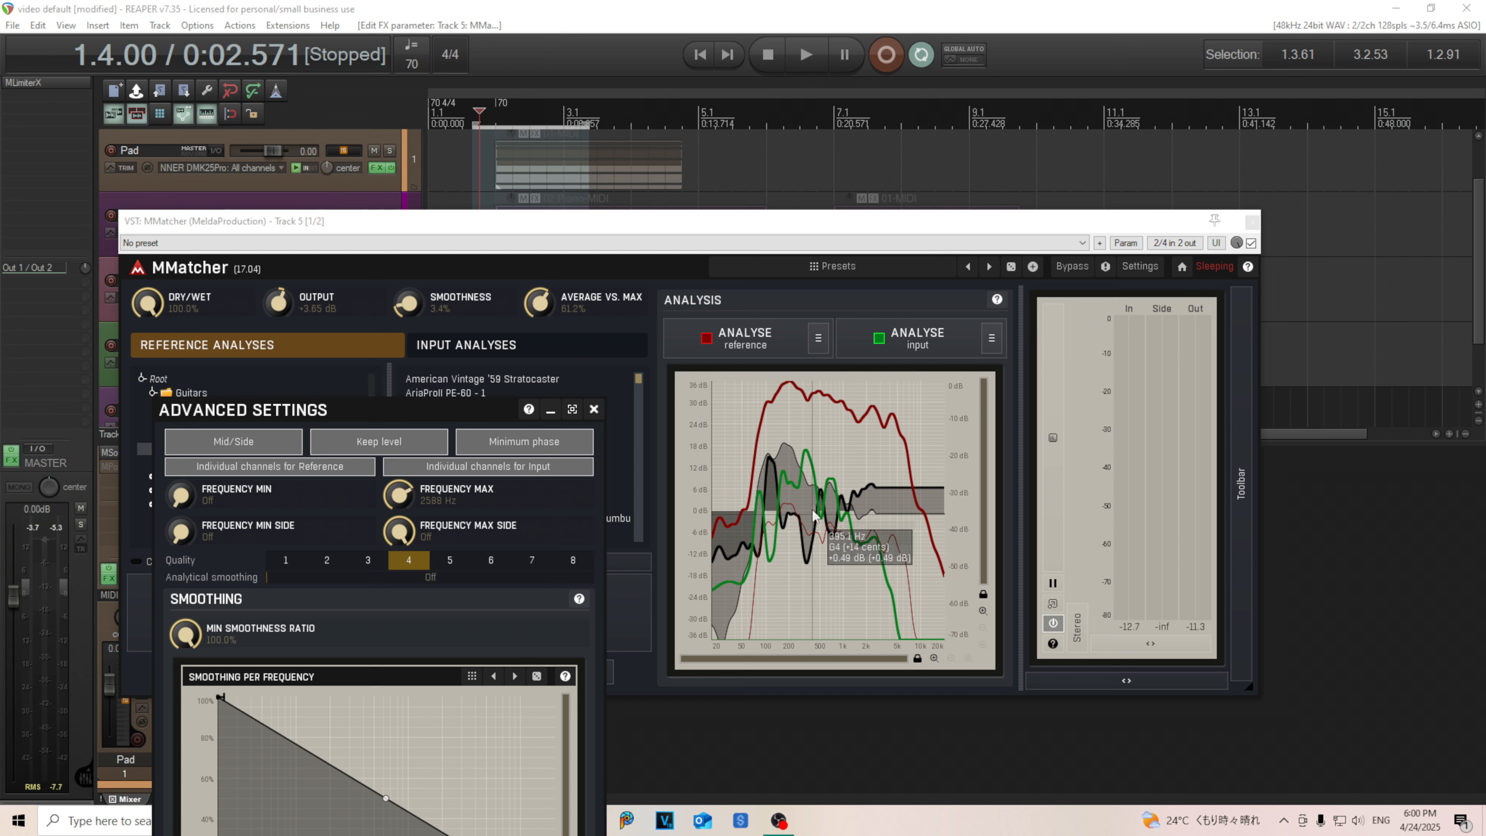
{"action": "double_click", "coordinate": [407, 495]}
{"action": "left_click_drag", "start_coordinate": [190, 496], "coordinate": [190, 478]}
{"action": "double_click", "coordinate": [184, 495]}
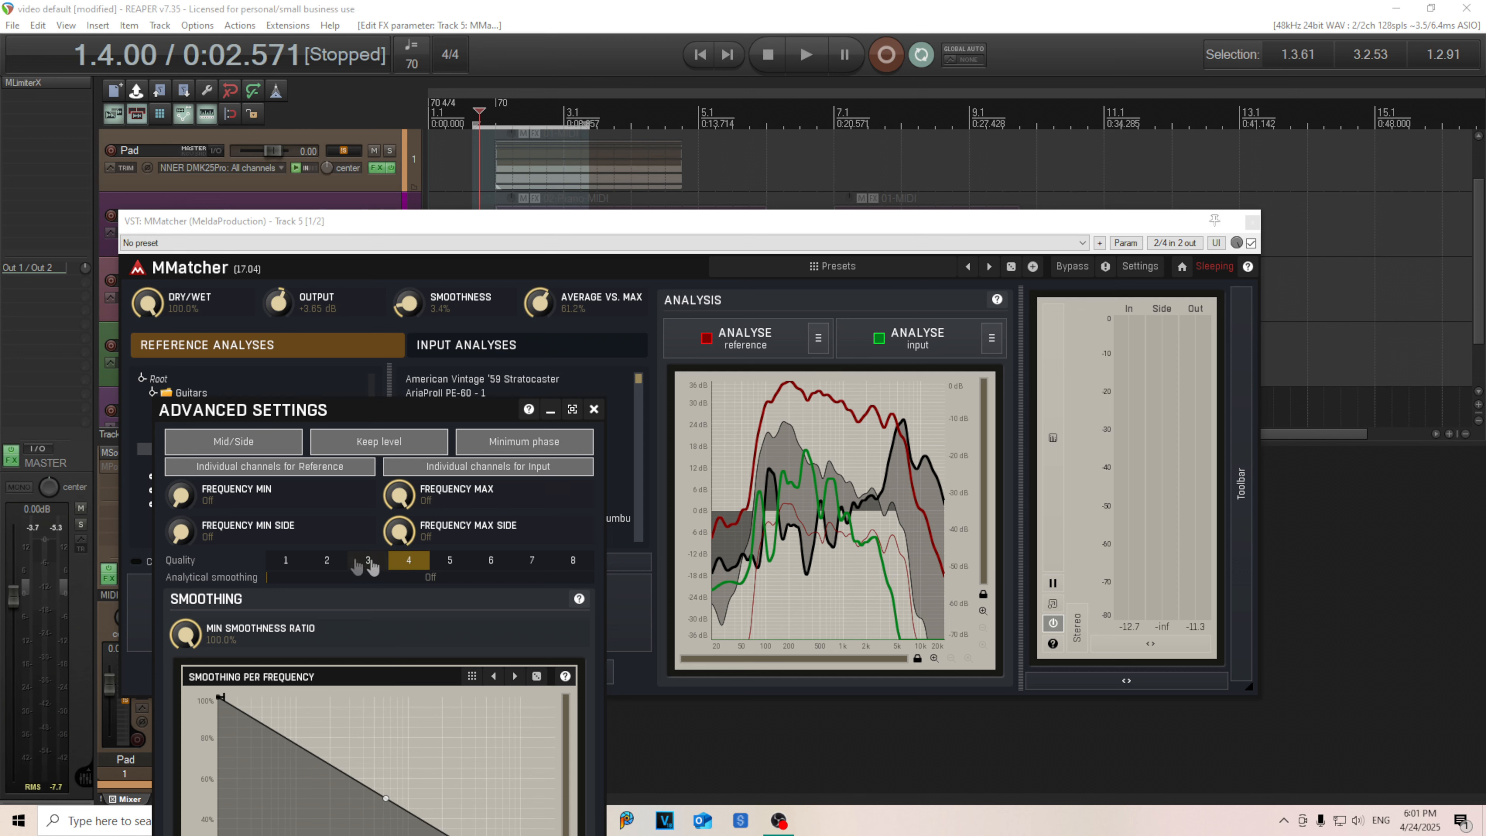
- Try Quality levels 8, 4, 1 and 8 in the advanced settings, ending back on 4
{"action": "left_click", "coordinate": [563, 565]}
{"action": "left_click", "coordinate": [406, 563]}
{"action": "left_click", "coordinate": [287, 563]}
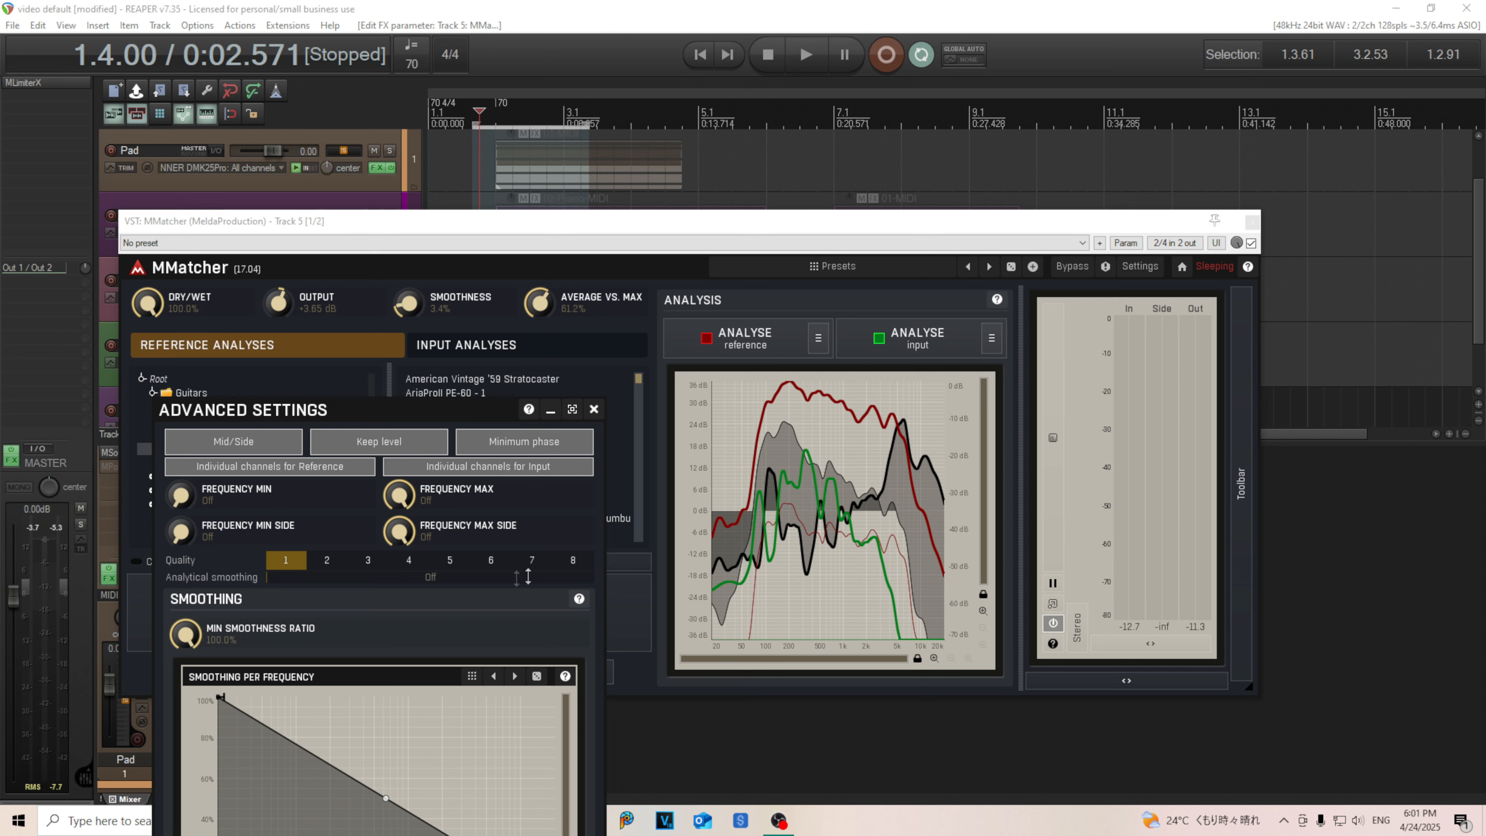
{"action": "left_click", "coordinate": [572, 565]}
{"action": "left_click", "coordinate": [412, 563]}
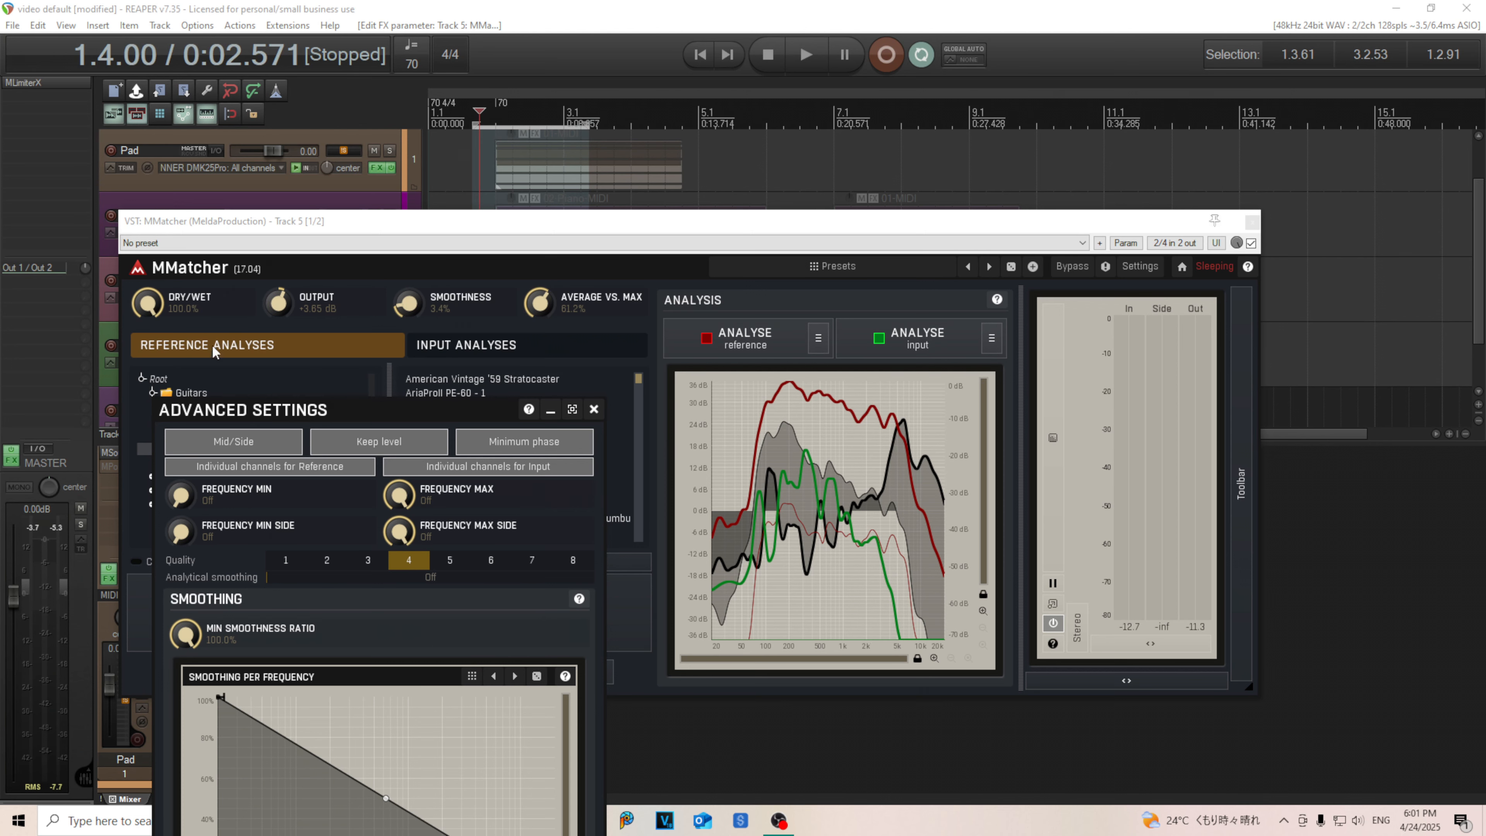
- Bring the Smoothing per frequency graph fully into view, review the advanced settings and close them
{"action": "left_click_drag", "start_coordinate": [185, 420], "coordinate": [144, 223]}
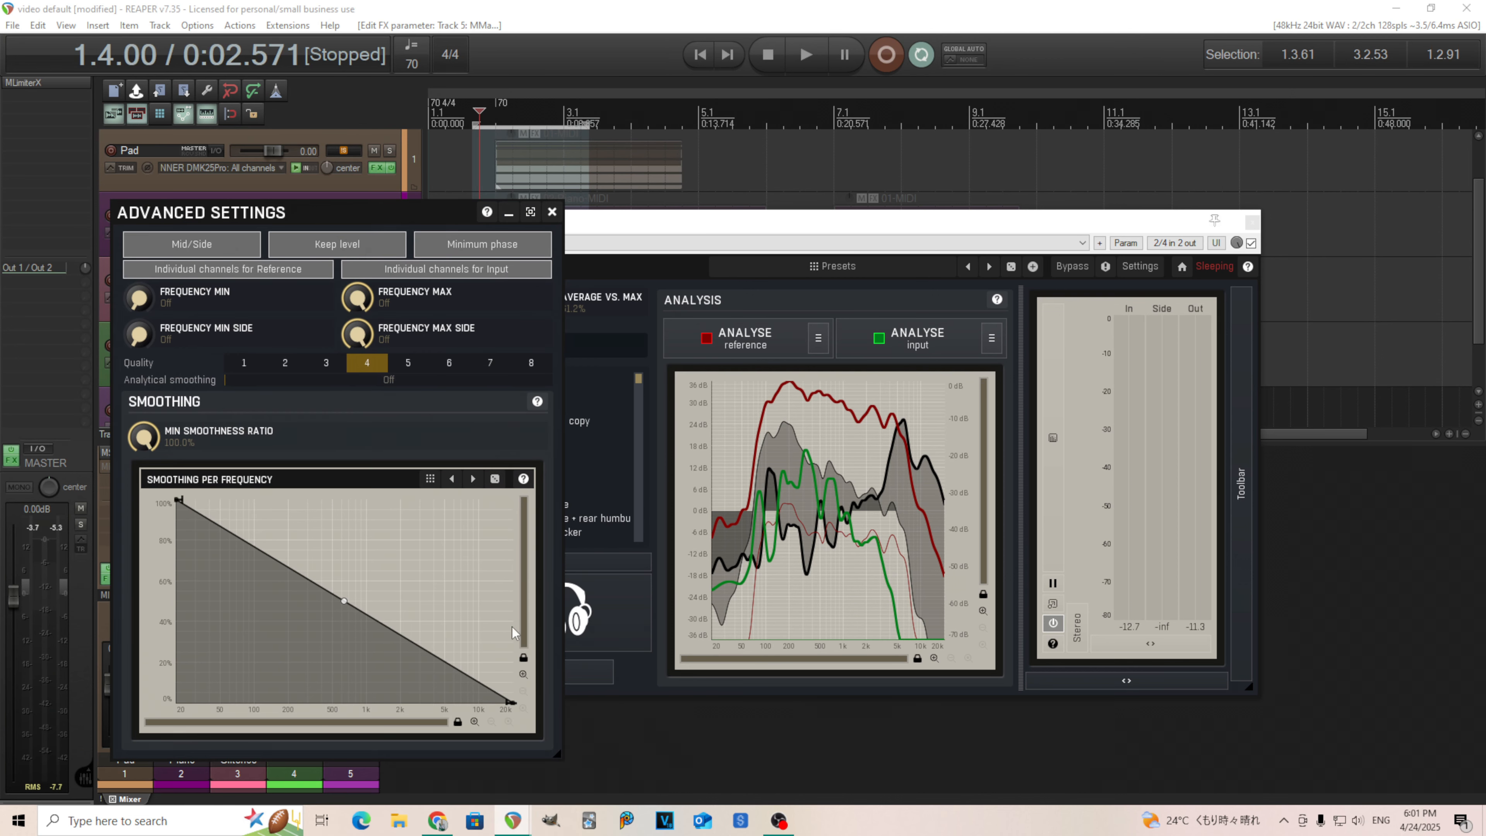
{"action": "left_click", "coordinate": [552, 213]}
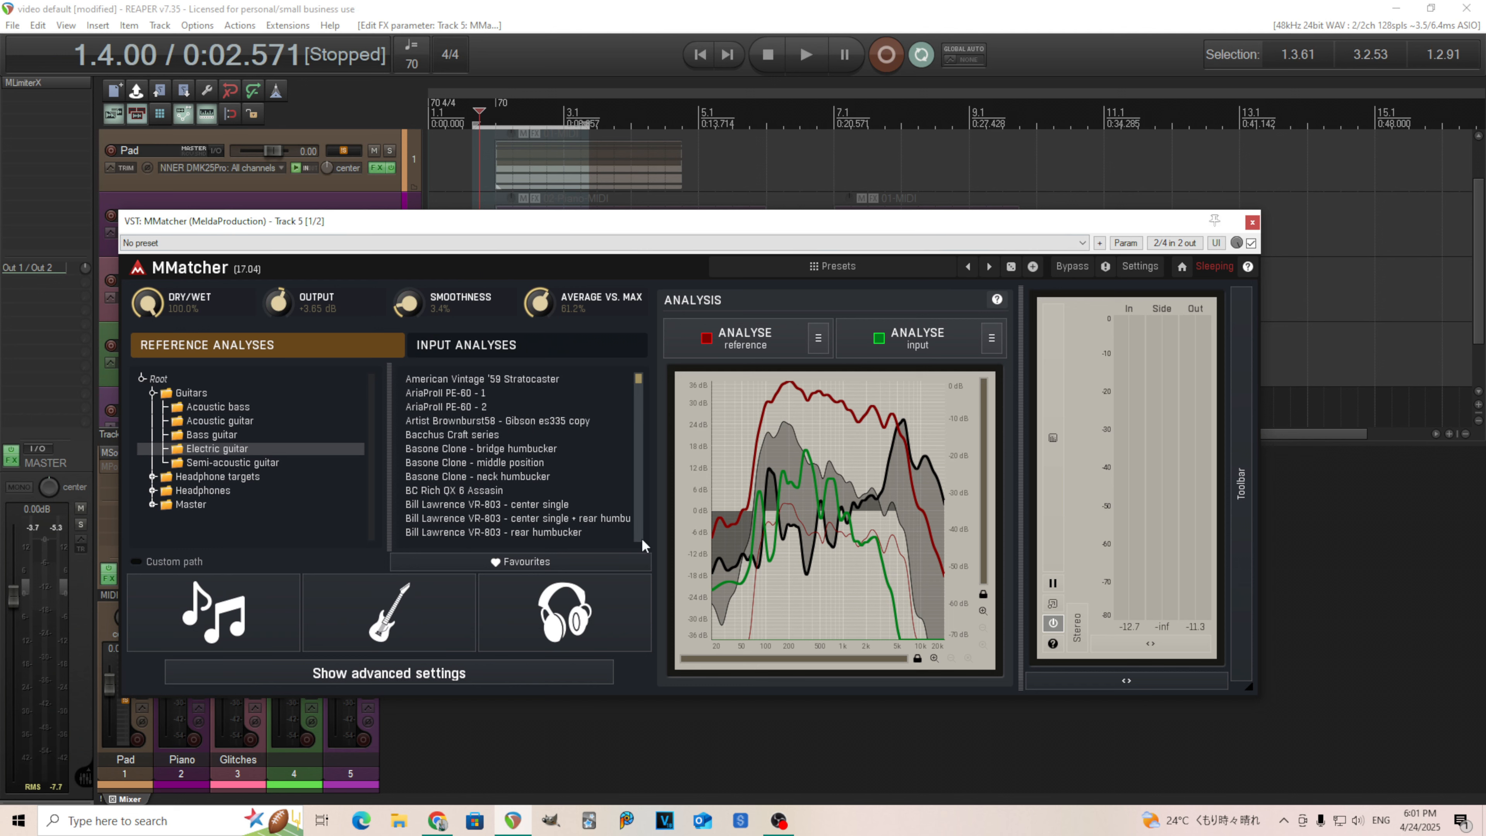
{"action": "left_click", "coordinate": [496, 675]}
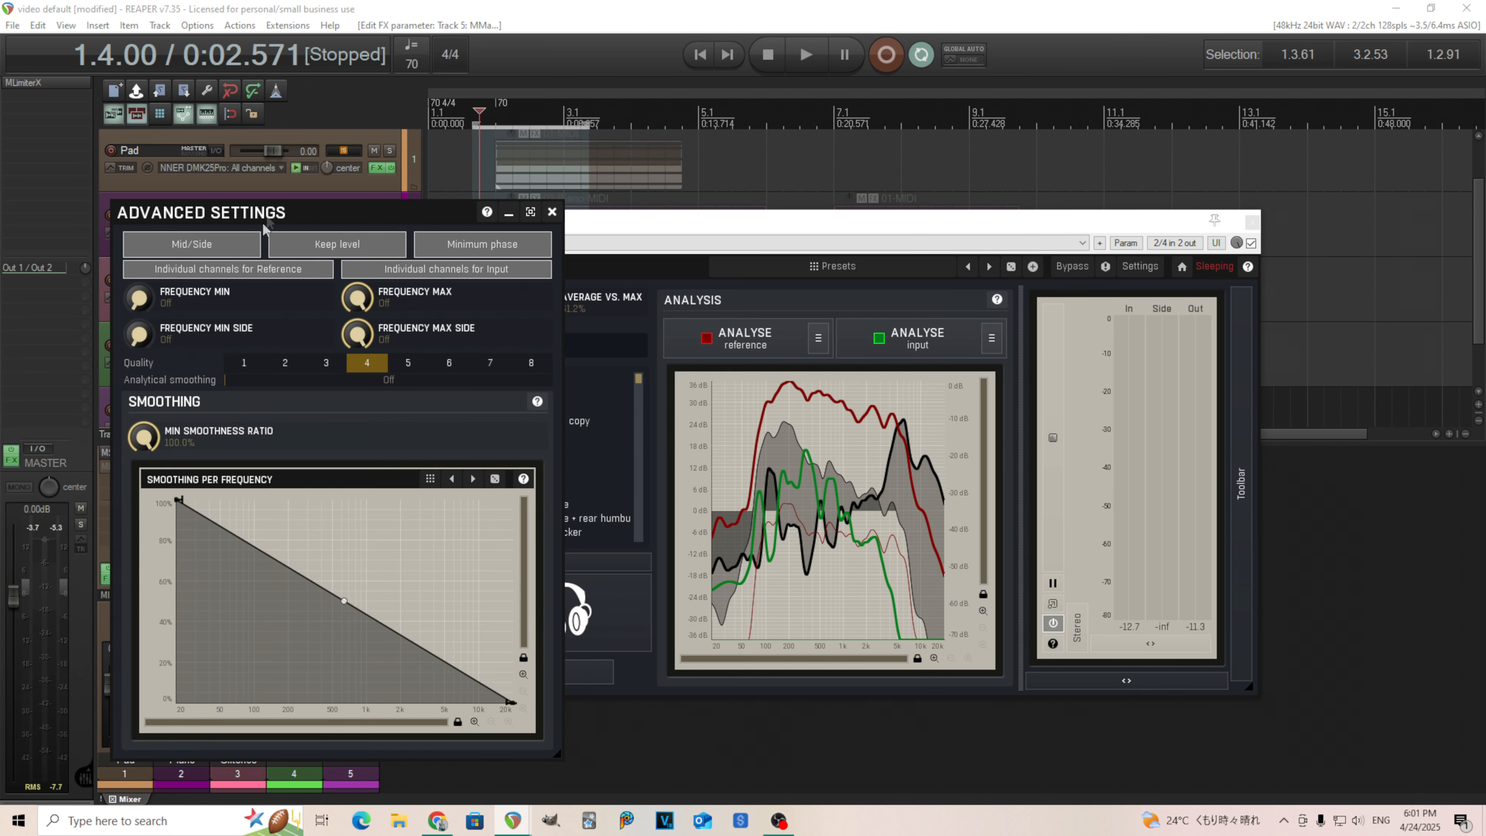
{"action": "left_click", "coordinate": [550, 214]}
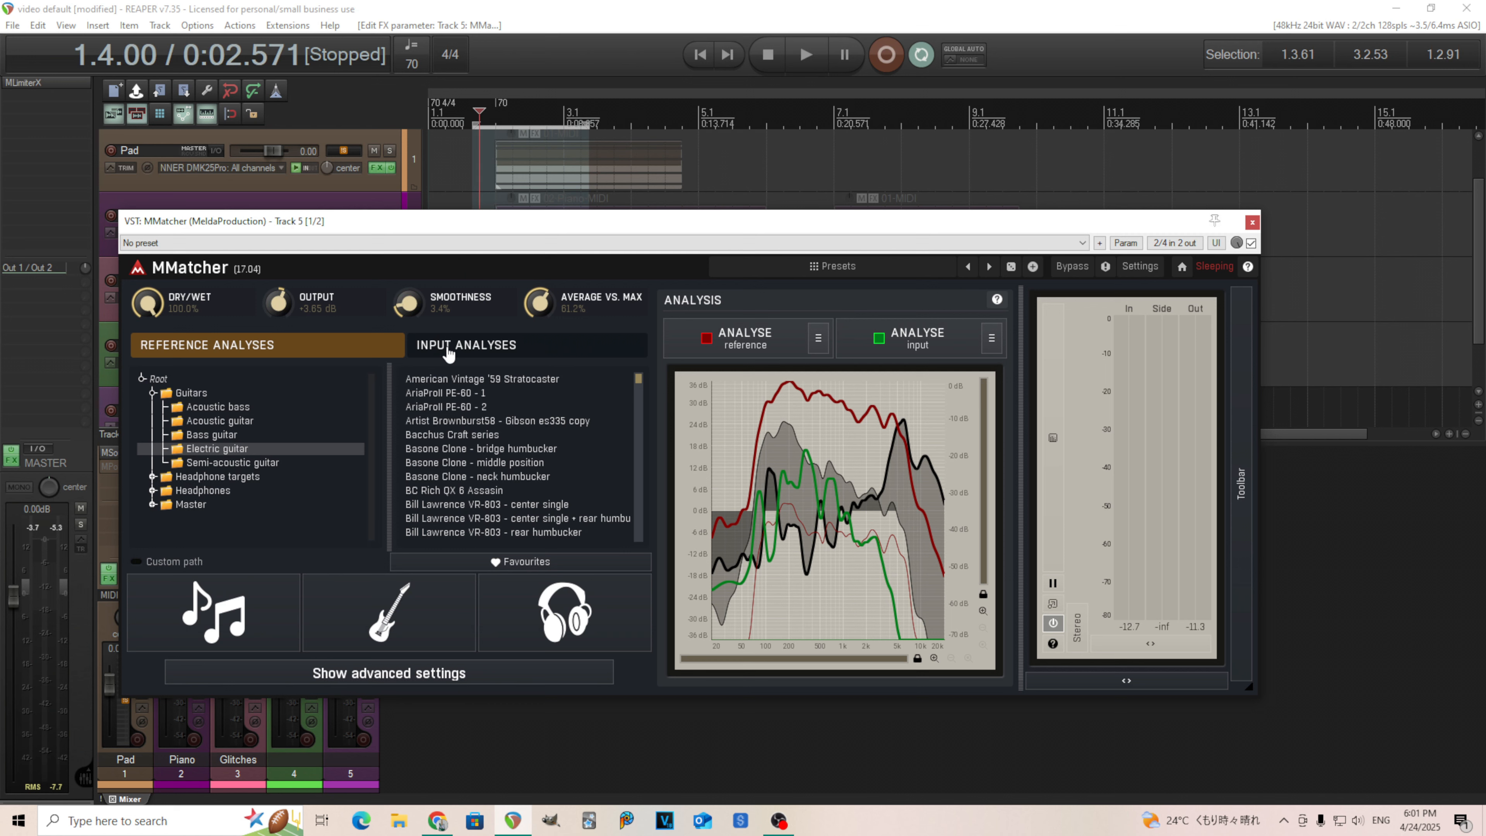
- Reset both the reference analysis and the input analysis
{"action": "left_click", "coordinate": [819, 338]}
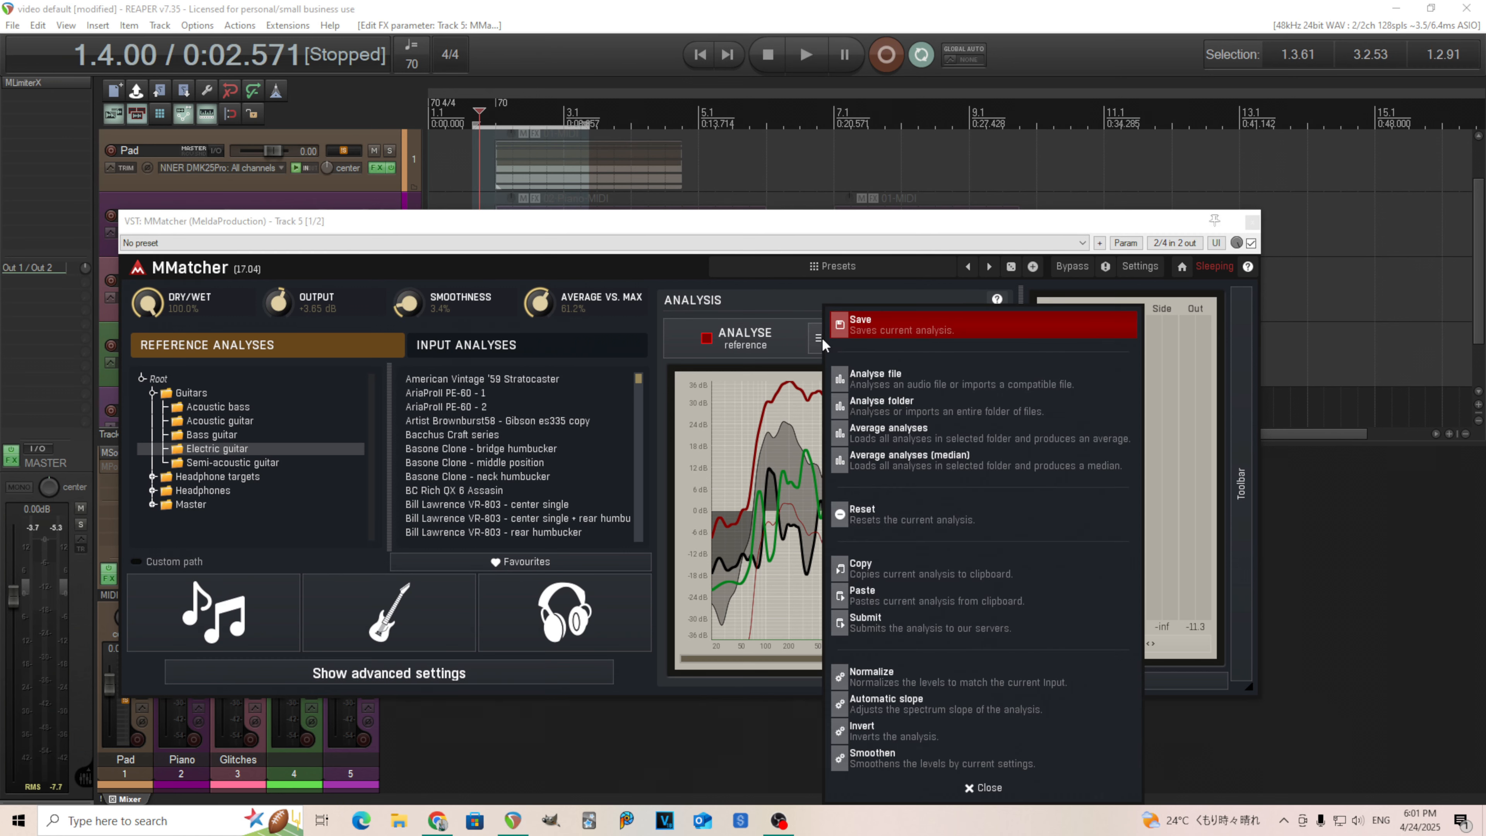
{"action": "left_click", "coordinate": [936, 516]}
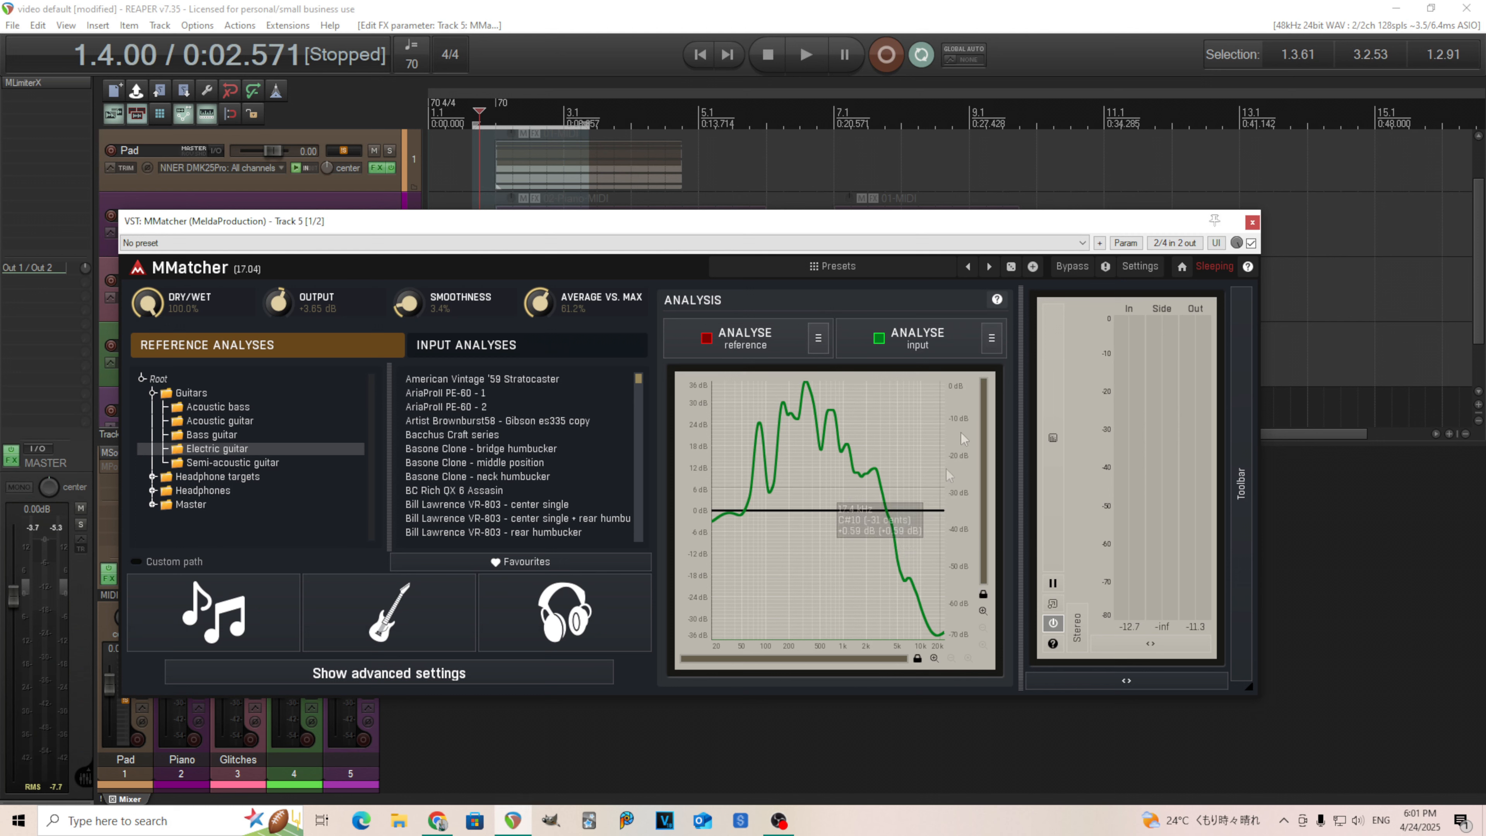
{"action": "left_click", "coordinate": [993, 338]}
{"action": "left_click", "coordinate": [1066, 454]}
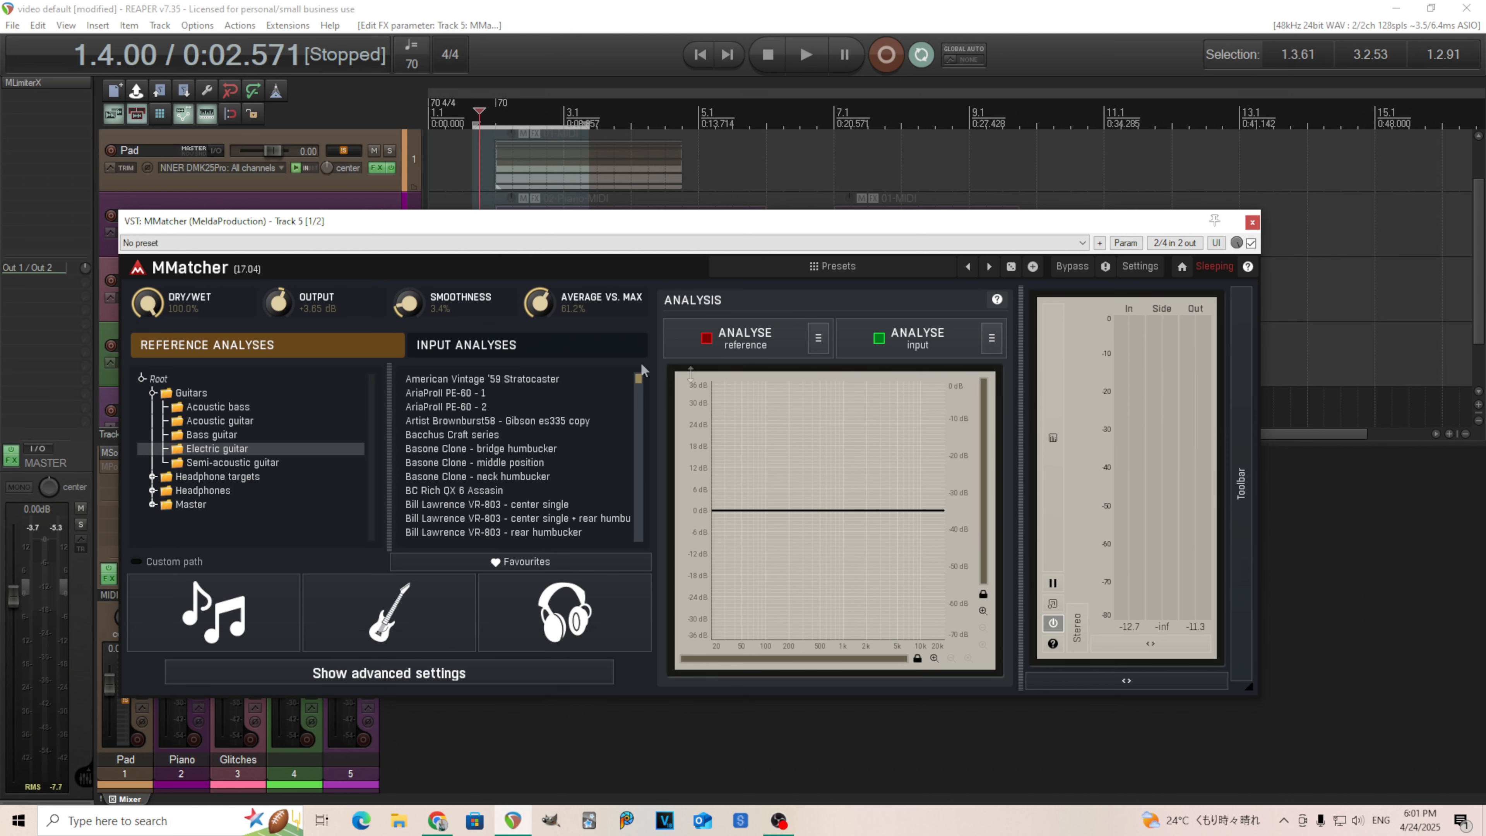
- Look inside the Master folder of the reference analyses and collapse the Master and Guitars folders
{"action": "double_click", "coordinate": [185, 506]}
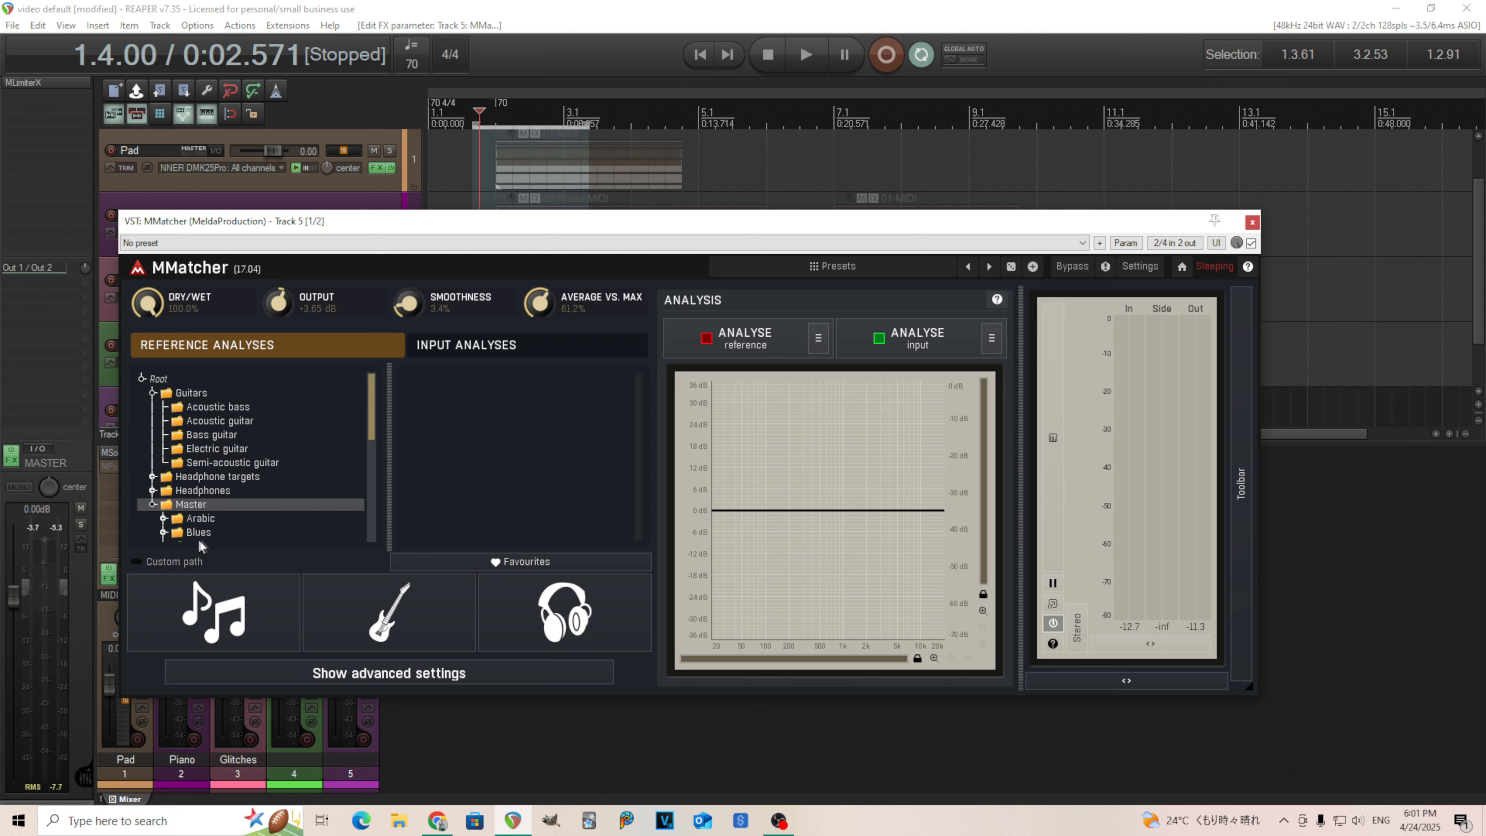
{"action": "left_click", "coordinate": [152, 503]}
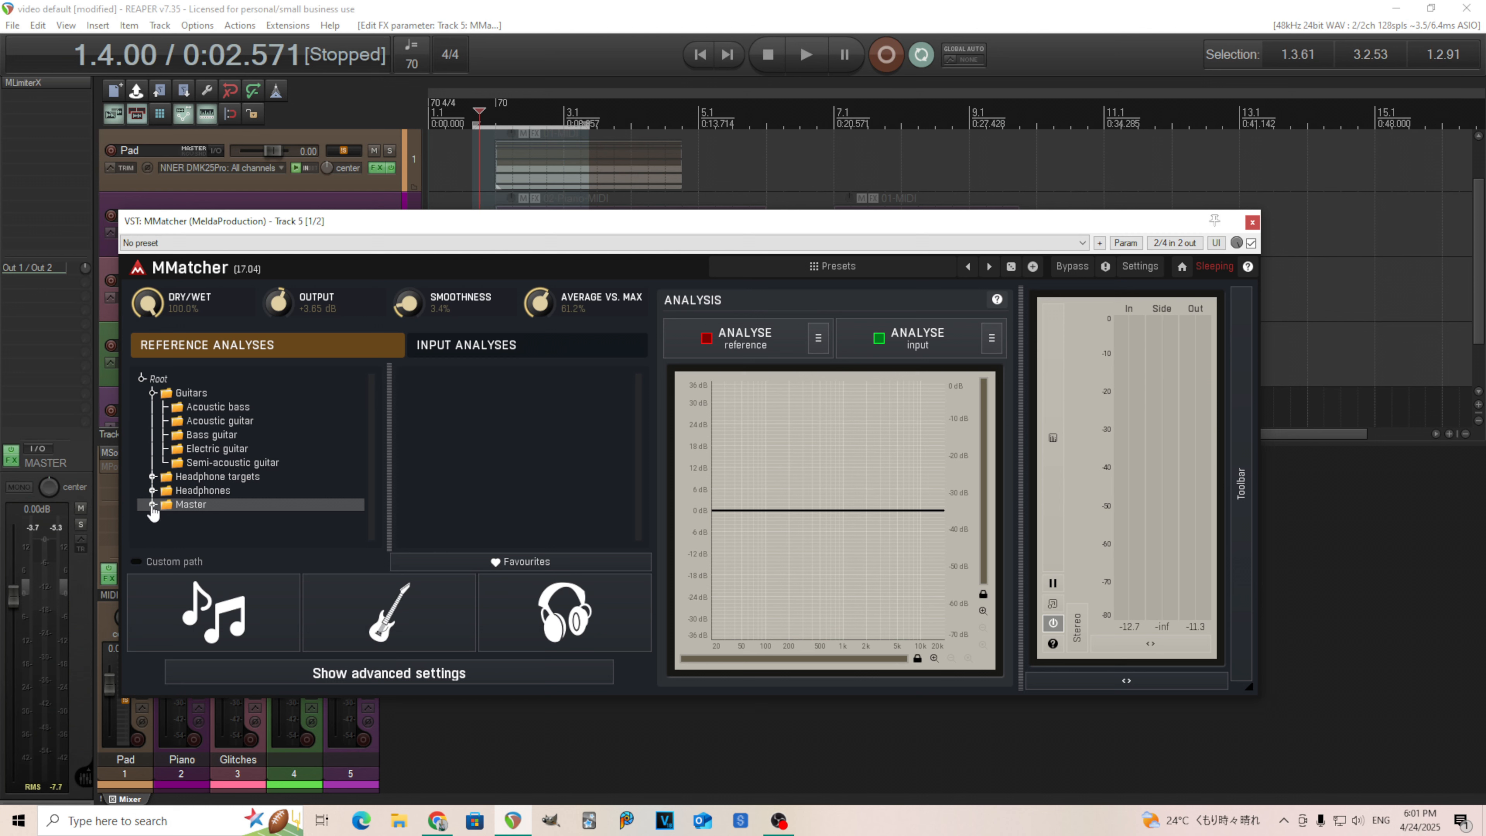
{"action": "left_click", "coordinate": [152, 392]}
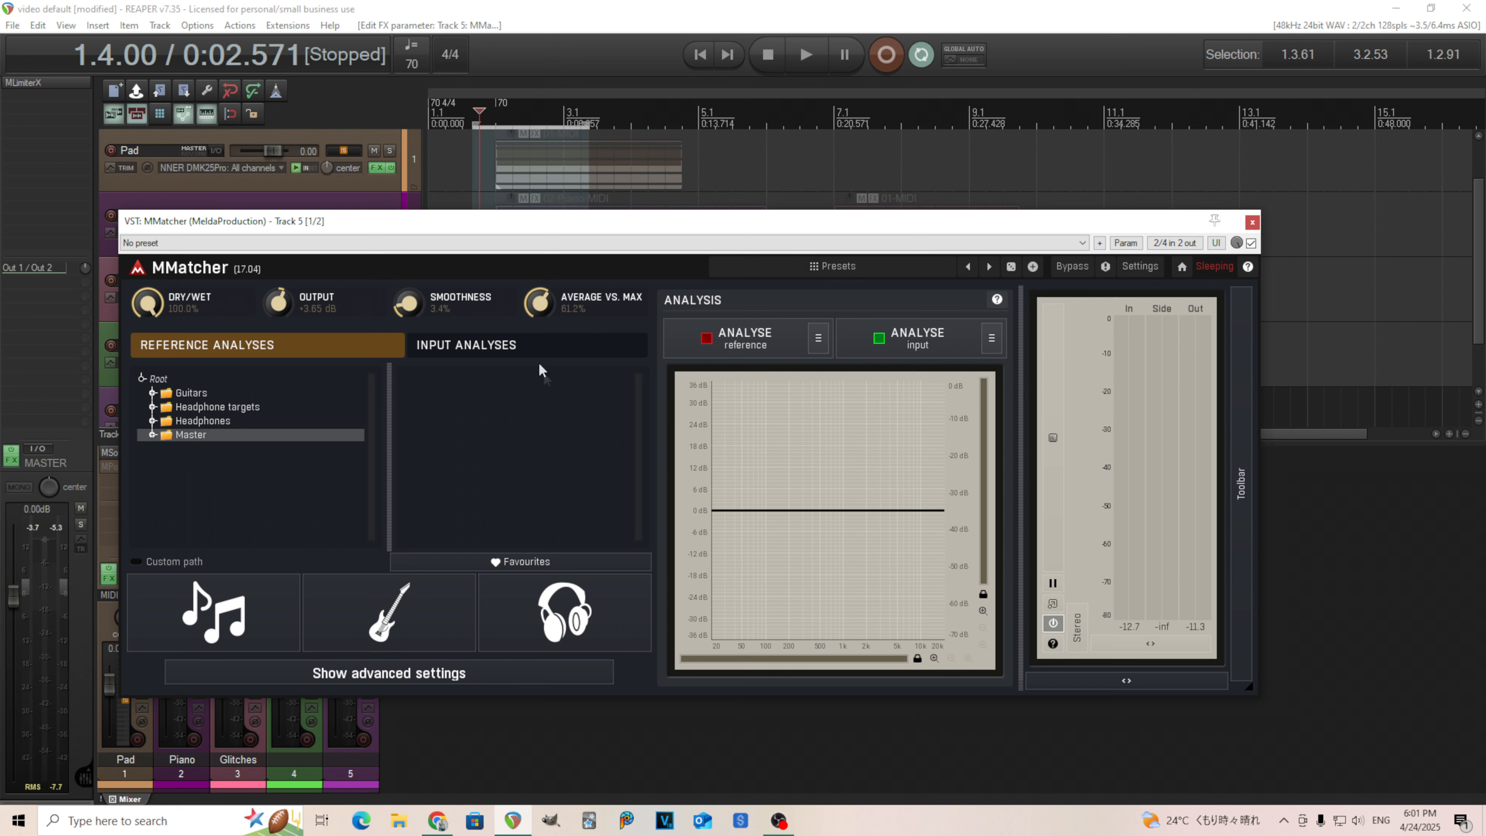
- Load Audio-Technica ATH-M40x from the Headphones folder as the input analysis
{"action": "left_click", "coordinate": [532, 345]}
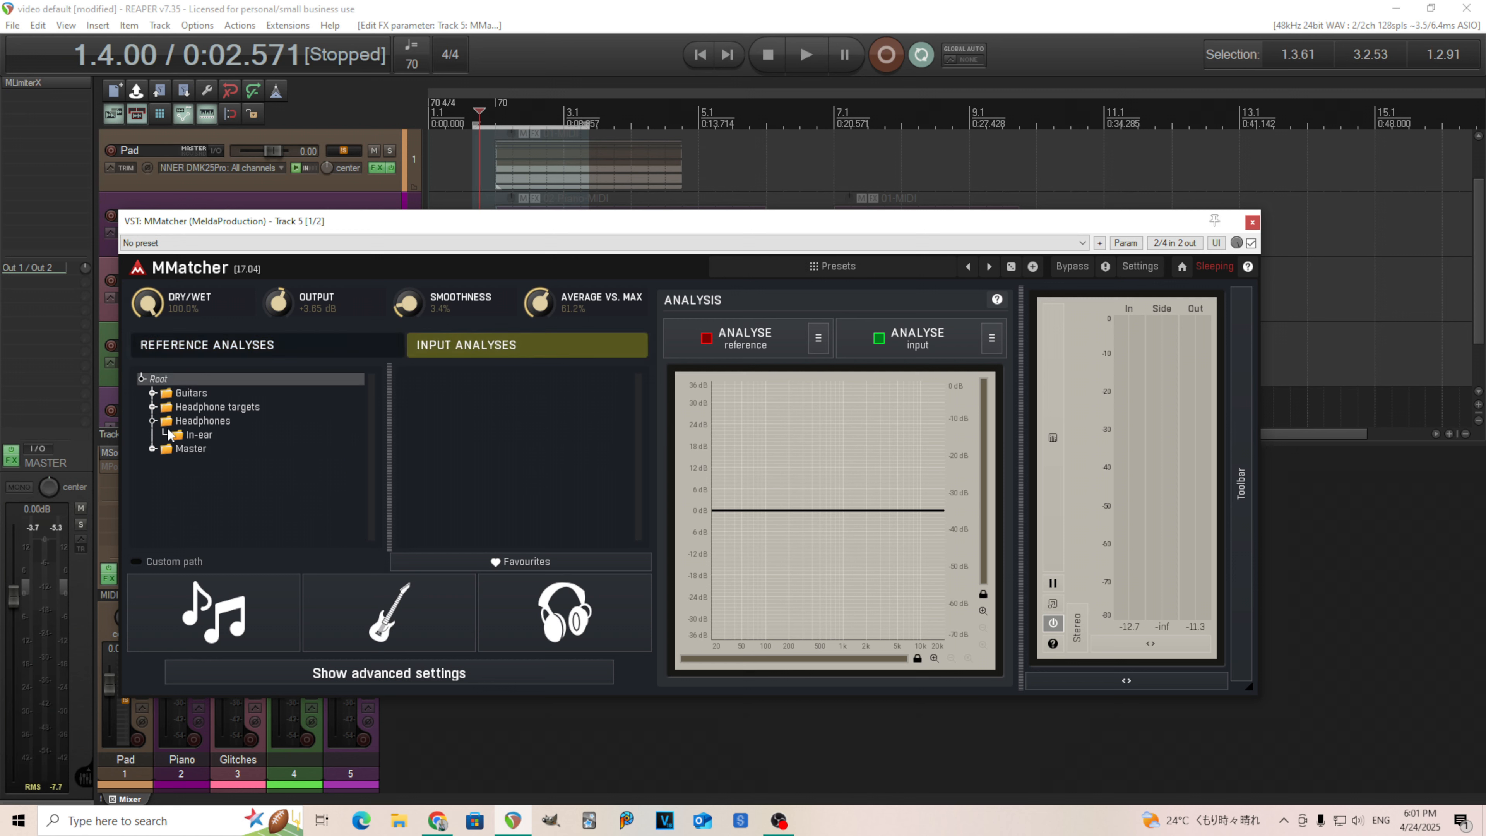
{"action": "left_click", "coordinate": [178, 421]}
{"action": "scroll", "coordinate": [530, 464], "scroll_direction": "down", "scroll_amount": 10}
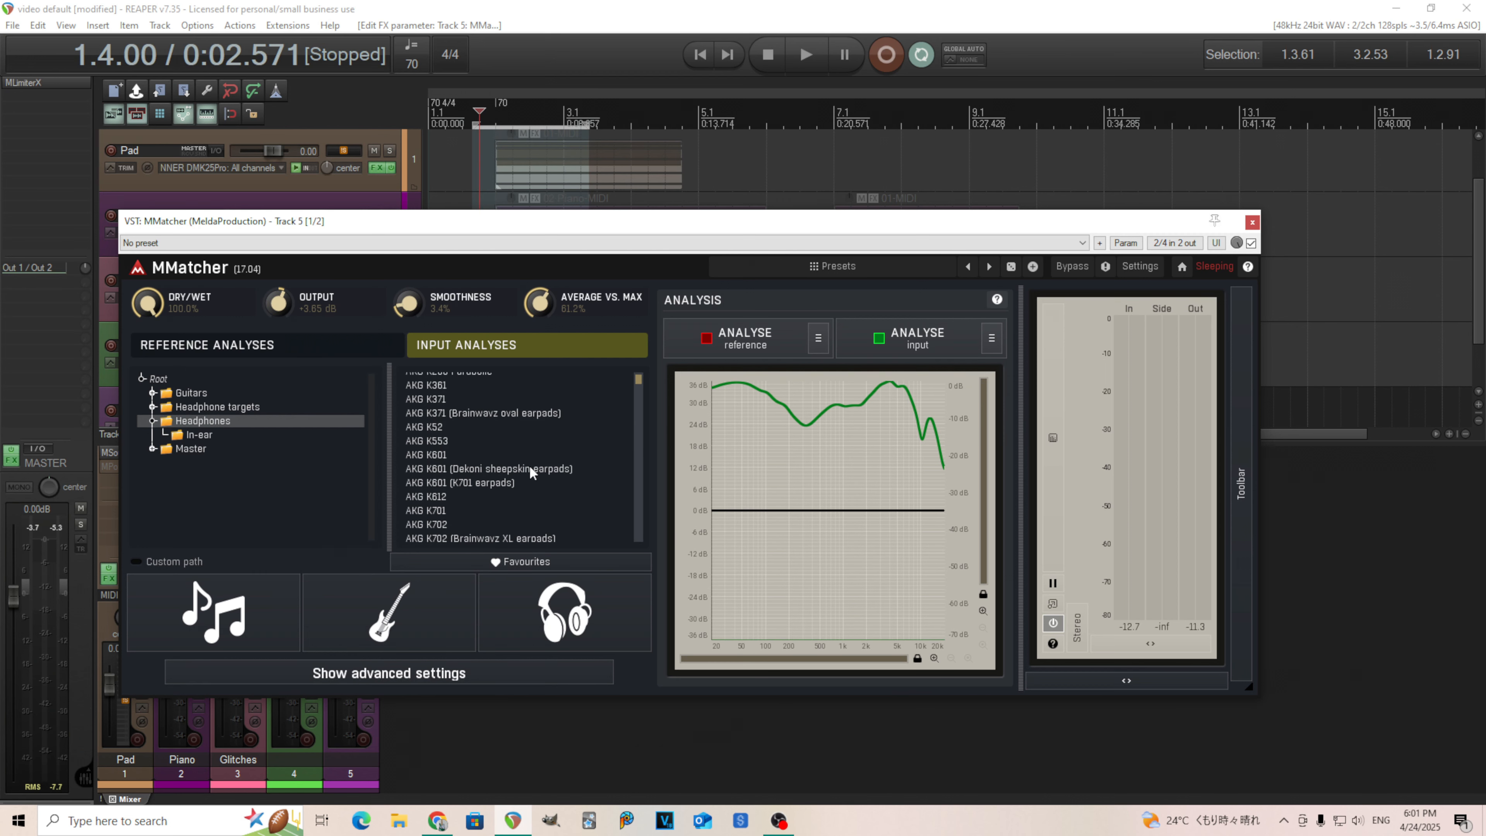
{"action": "scroll", "coordinate": [529, 472], "scroll_direction": "down", "scroll_amount": 10}
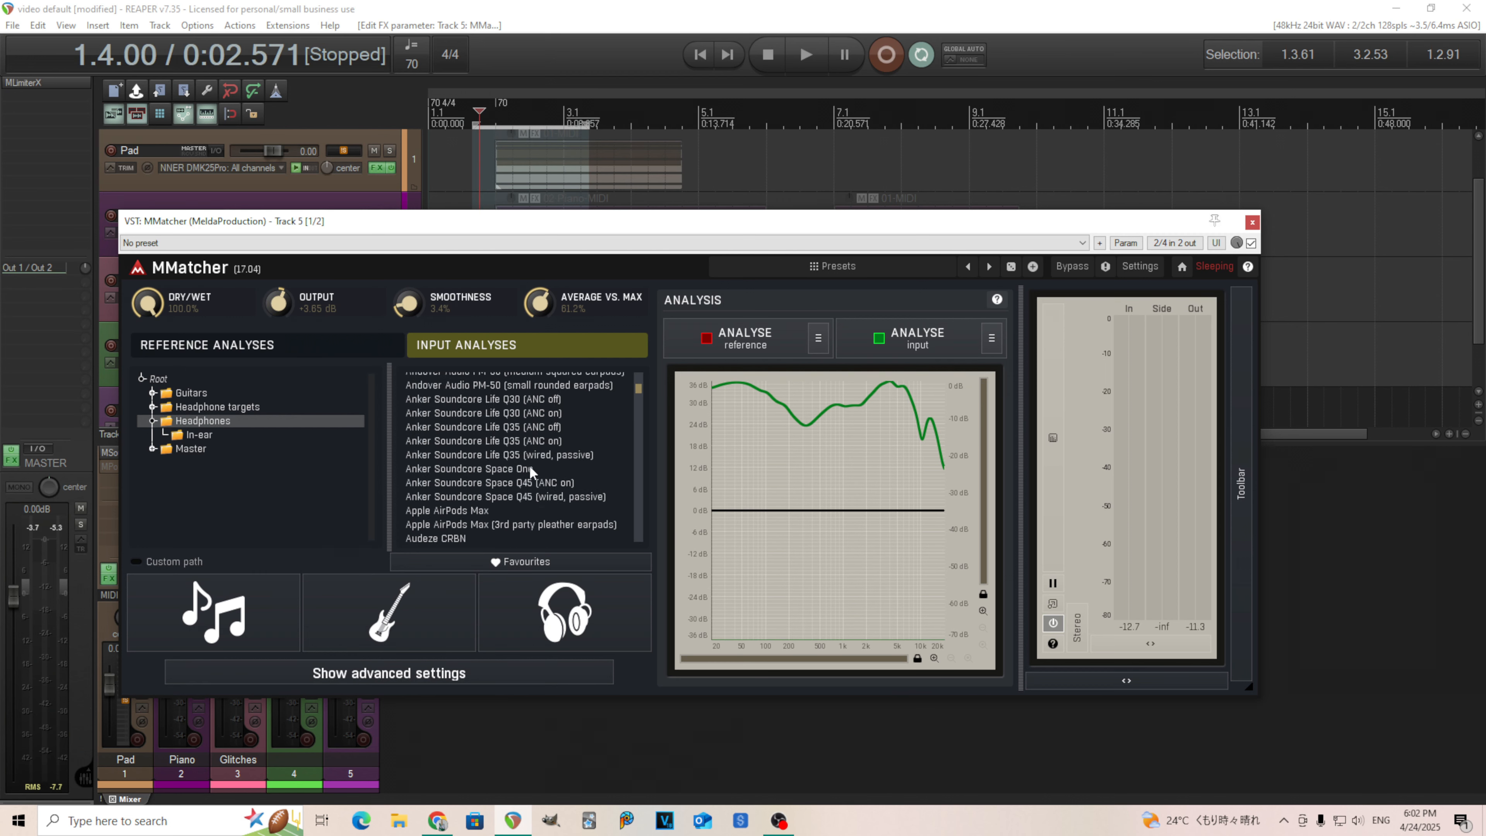
{"action": "scroll", "coordinate": [529, 471], "scroll_direction": "down", "scroll_amount": 10}
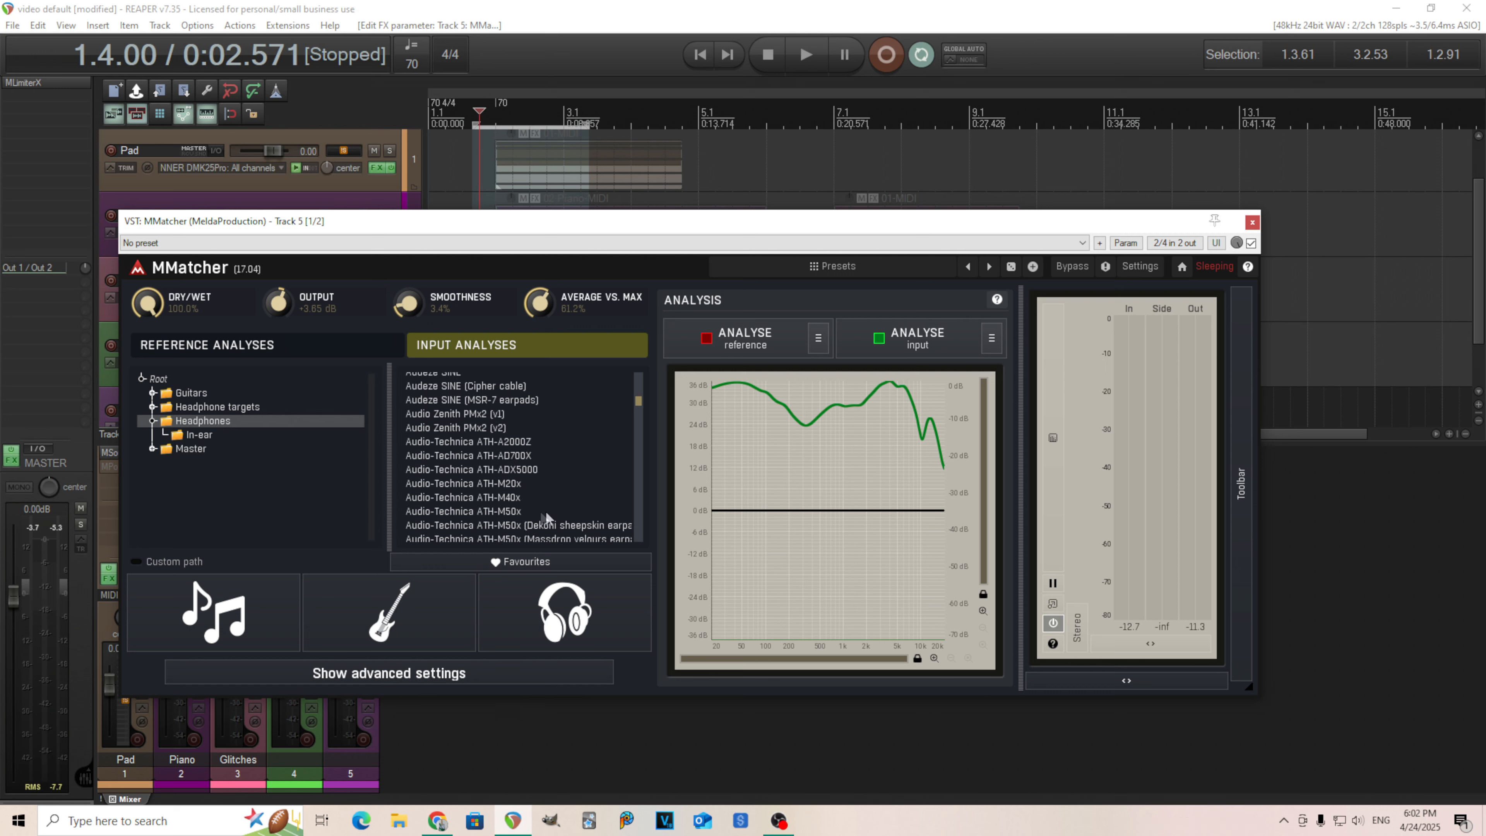
{"action": "left_click", "coordinate": [501, 499]}
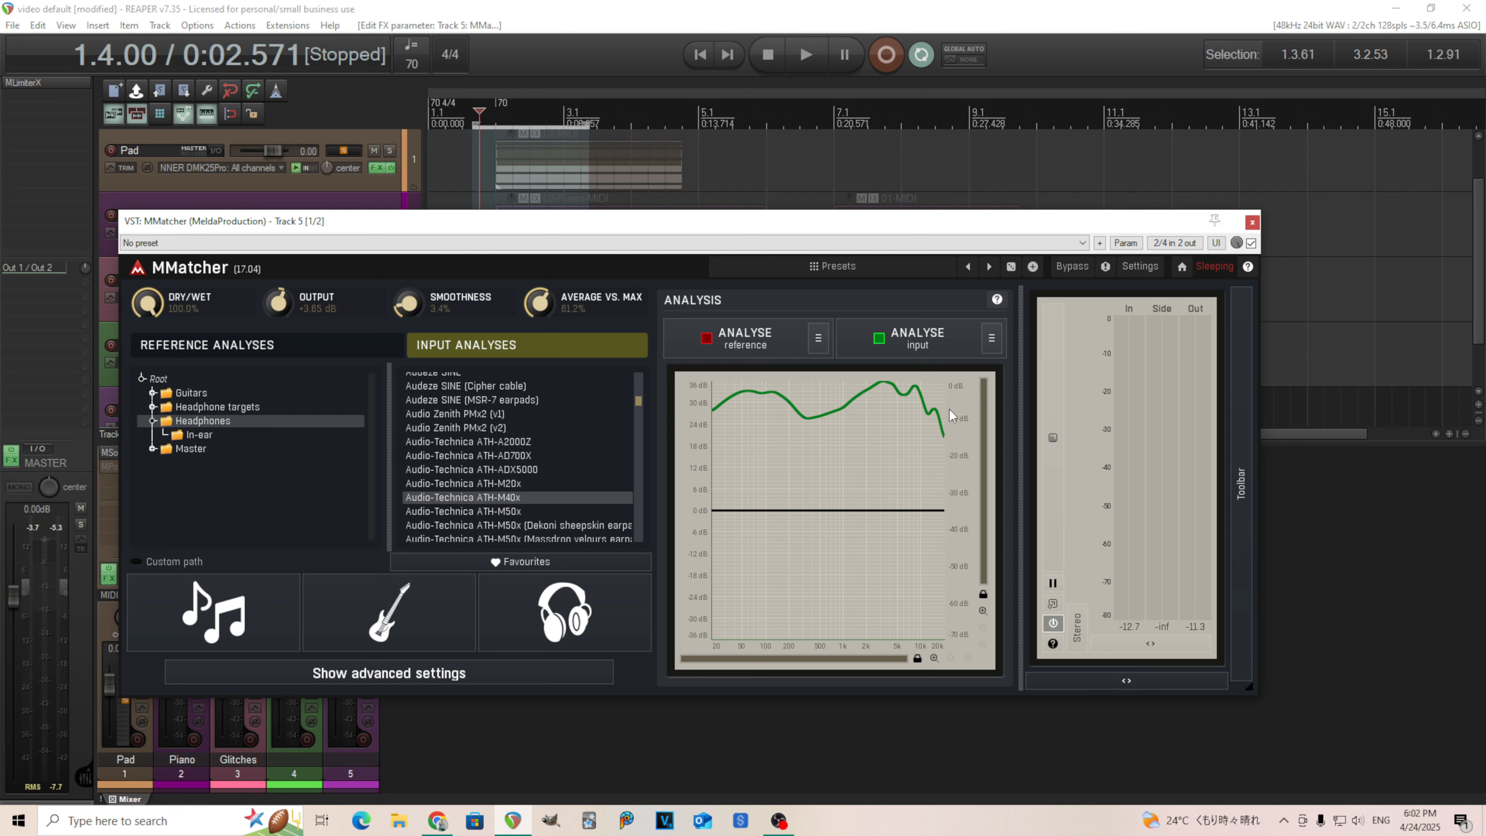
- Expand Headphone targets in the reference analyses and look through its Harman, Innerfidelity, Rtings and Various sources folders
{"action": "left_click", "coordinate": [286, 346]}
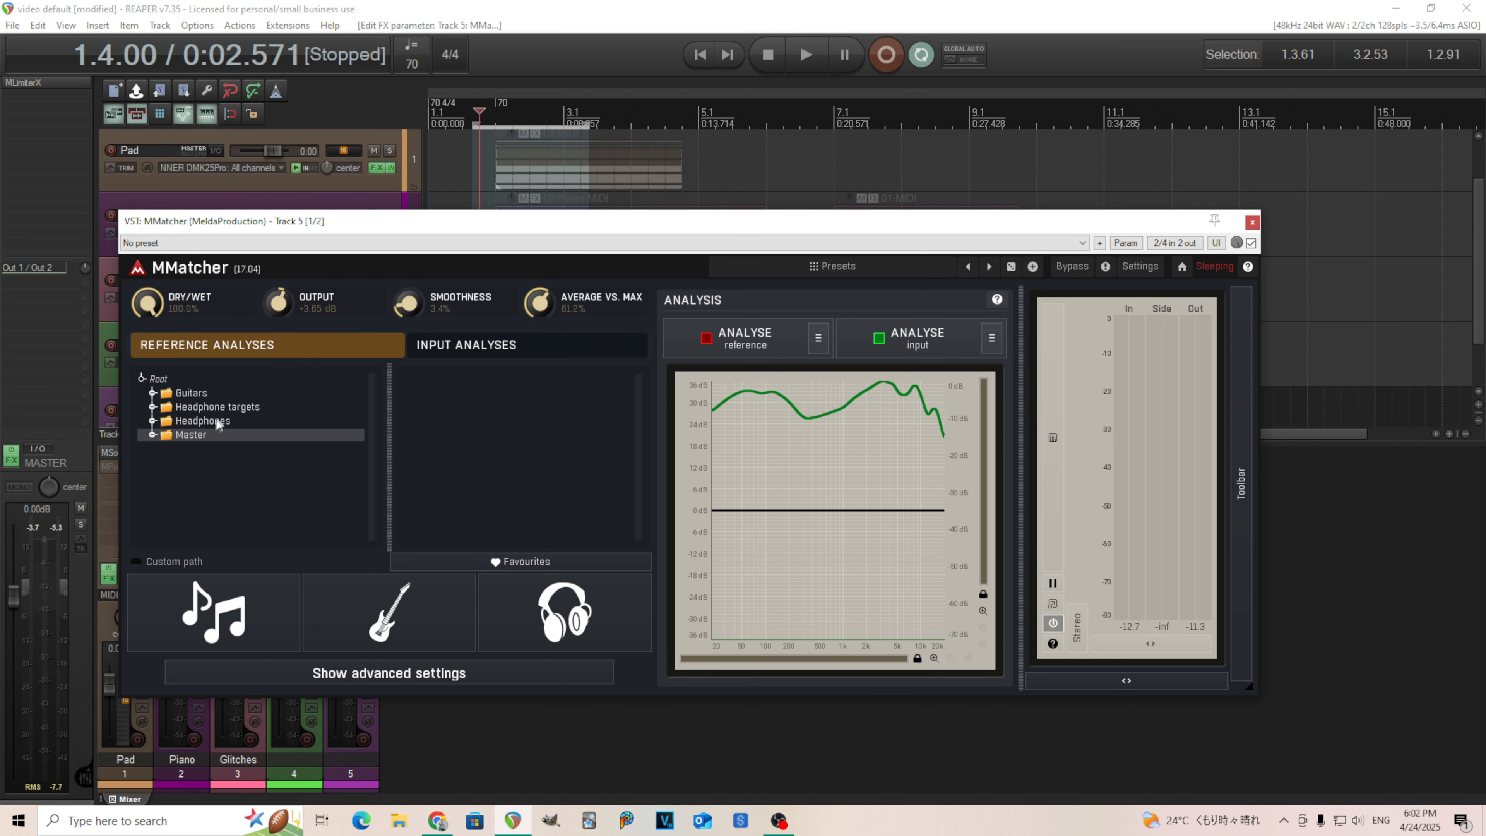
{"action": "left_click", "coordinate": [188, 409]}
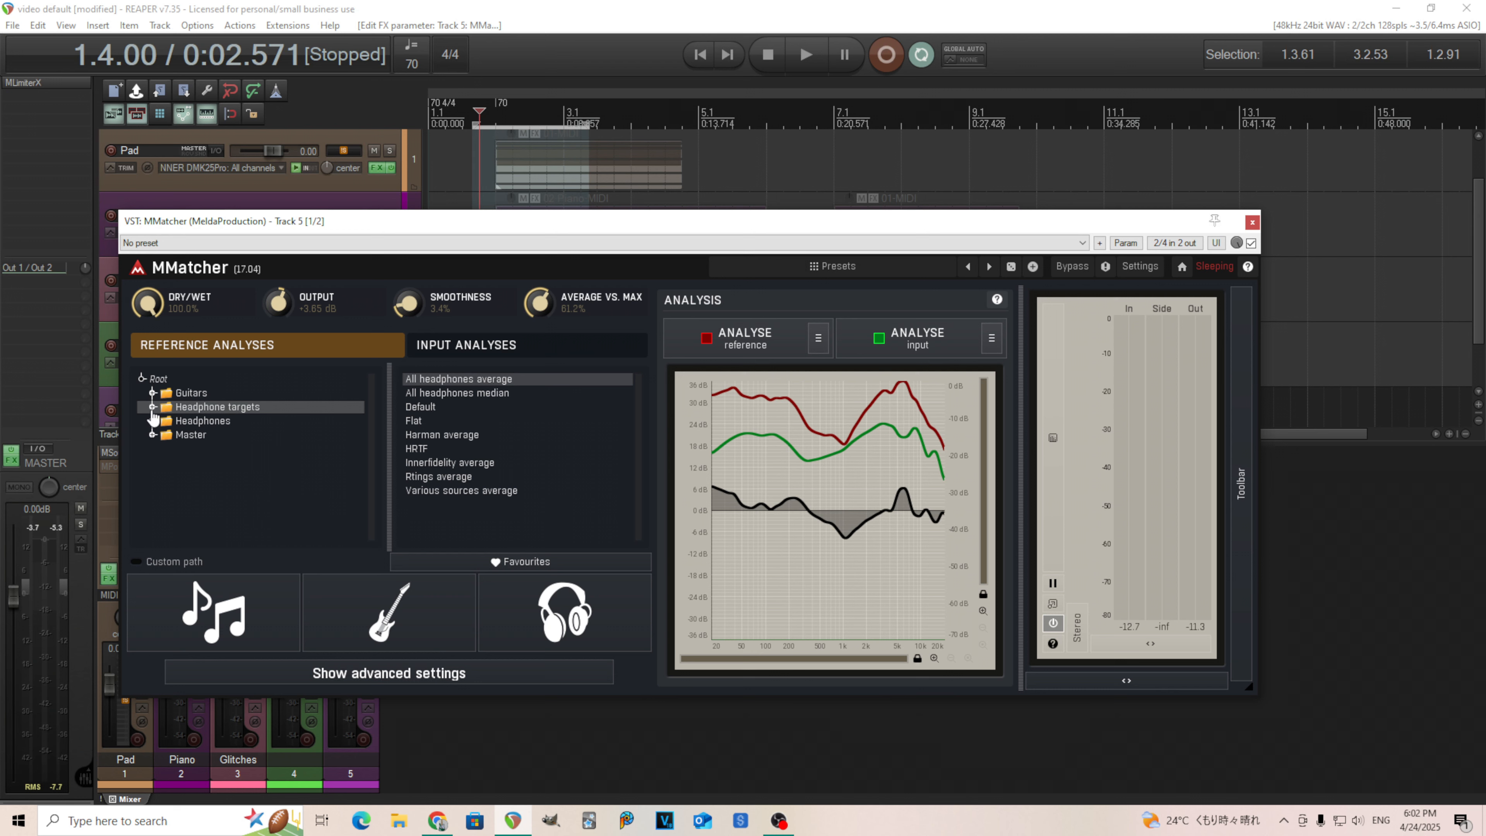
{"action": "left_click", "coordinate": [153, 408]}
{"action": "left_click", "coordinate": [207, 420]}
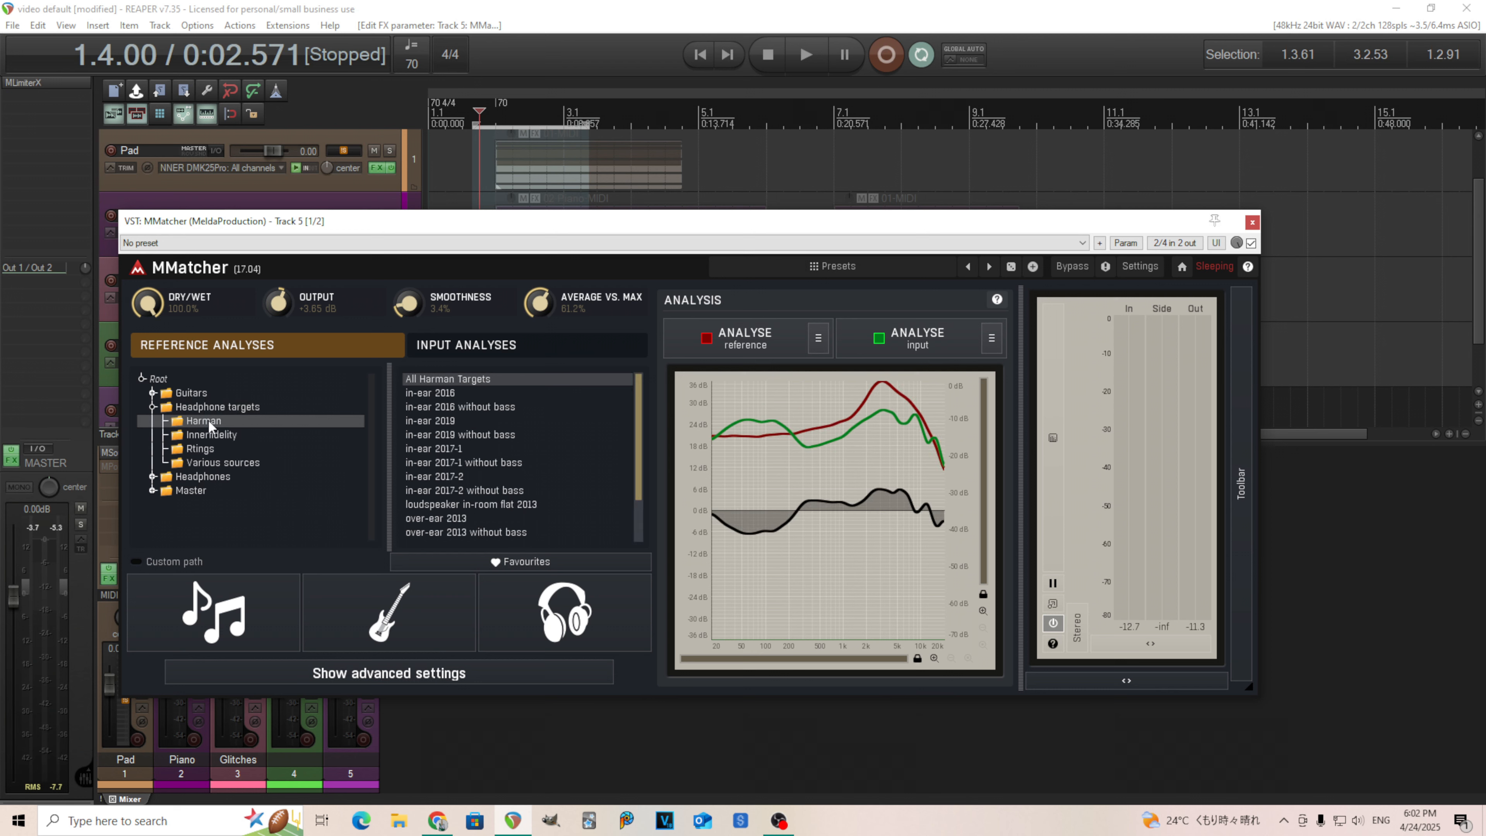
{"action": "left_click", "coordinate": [209, 435]}
{"action": "left_click", "coordinate": [213, 447]}
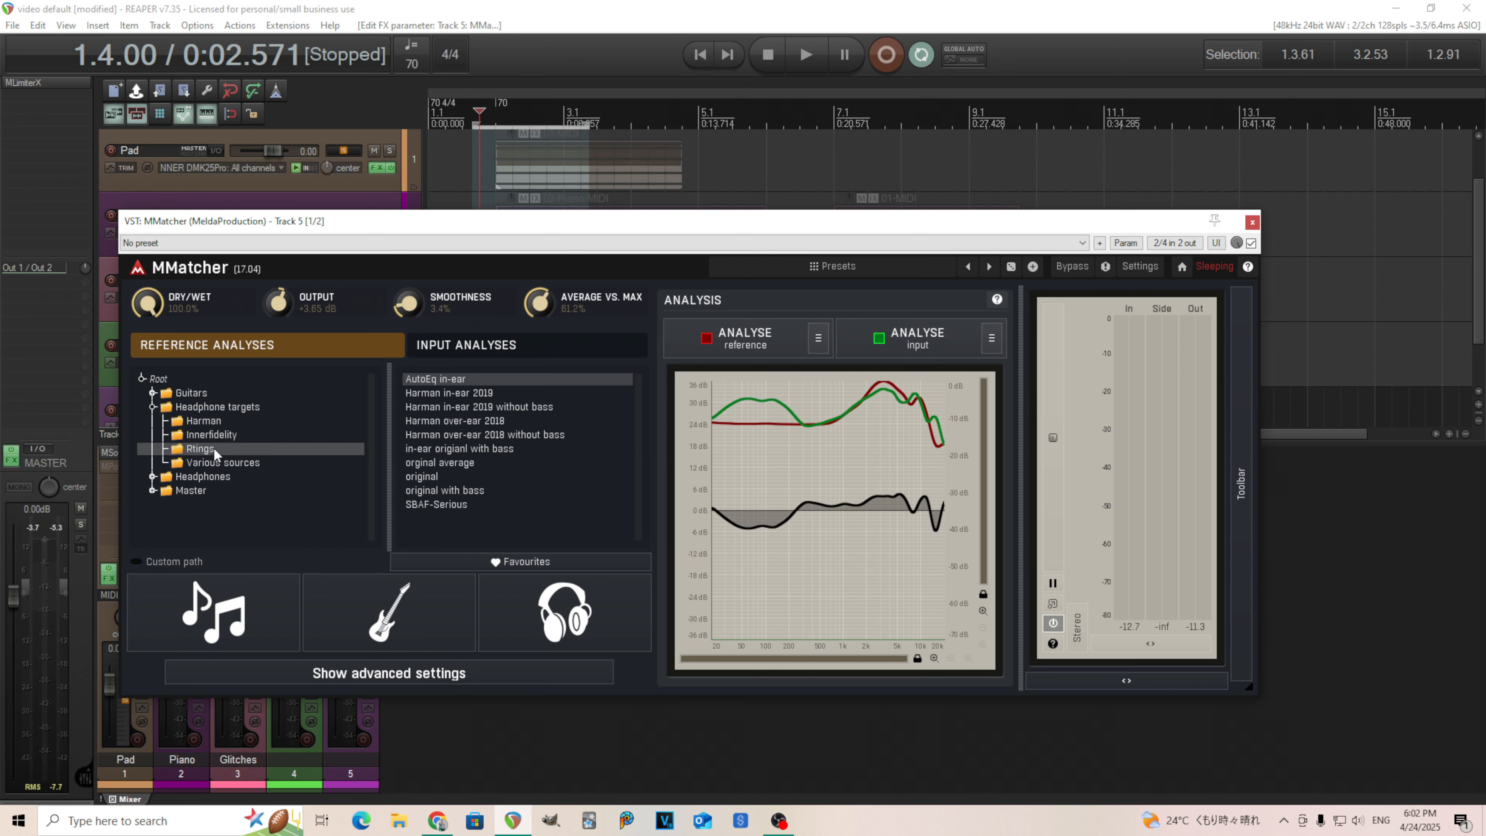
{"action": "left_click", "coordinate": [230, 463]}
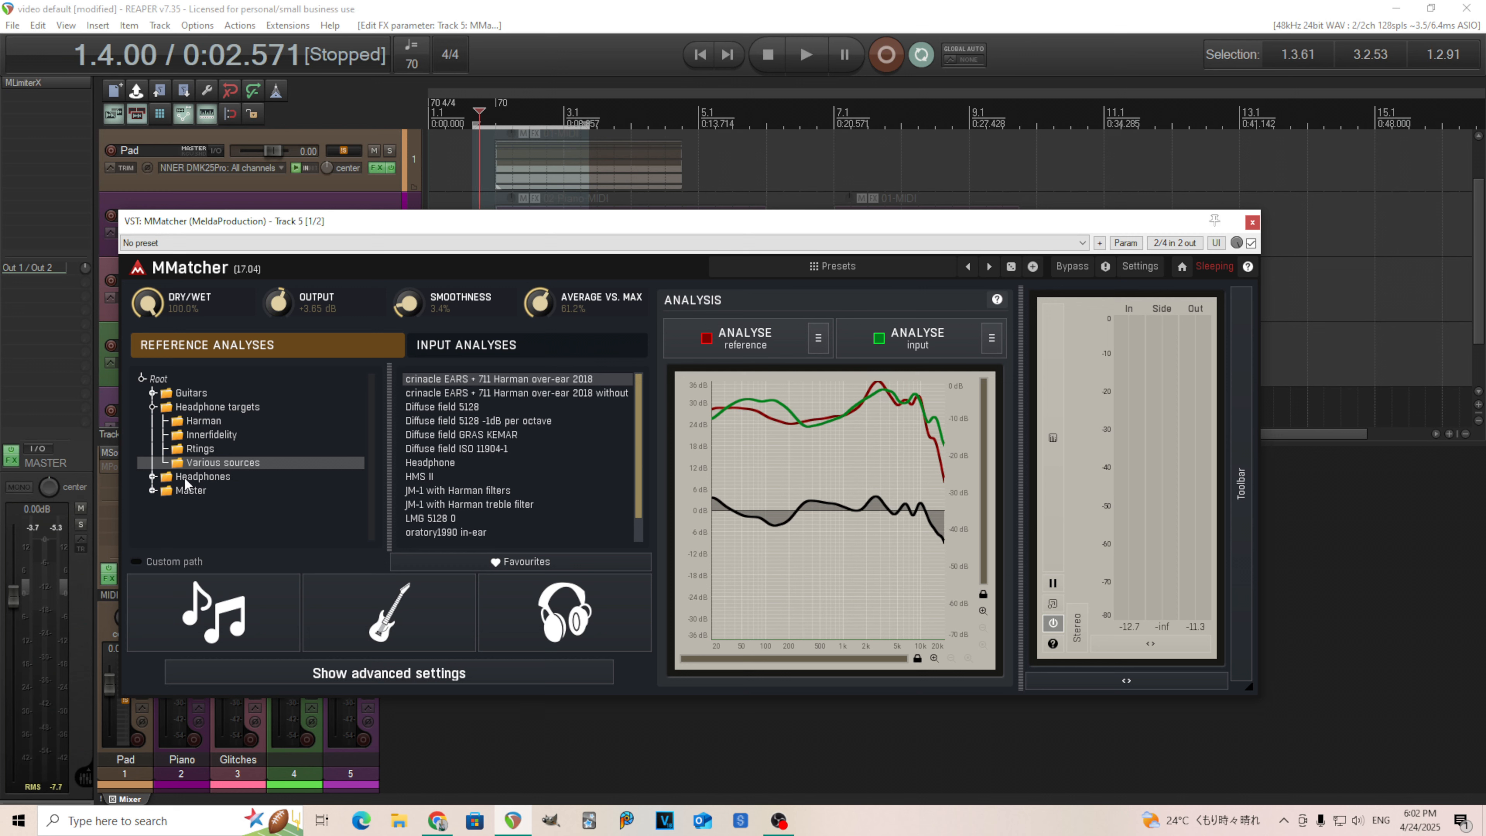
- Browse the In-ear analyses inside the Headphones folder to the end of the list and collapse Headphones
{"action": "left_click", "coordinate": [152, 476]}
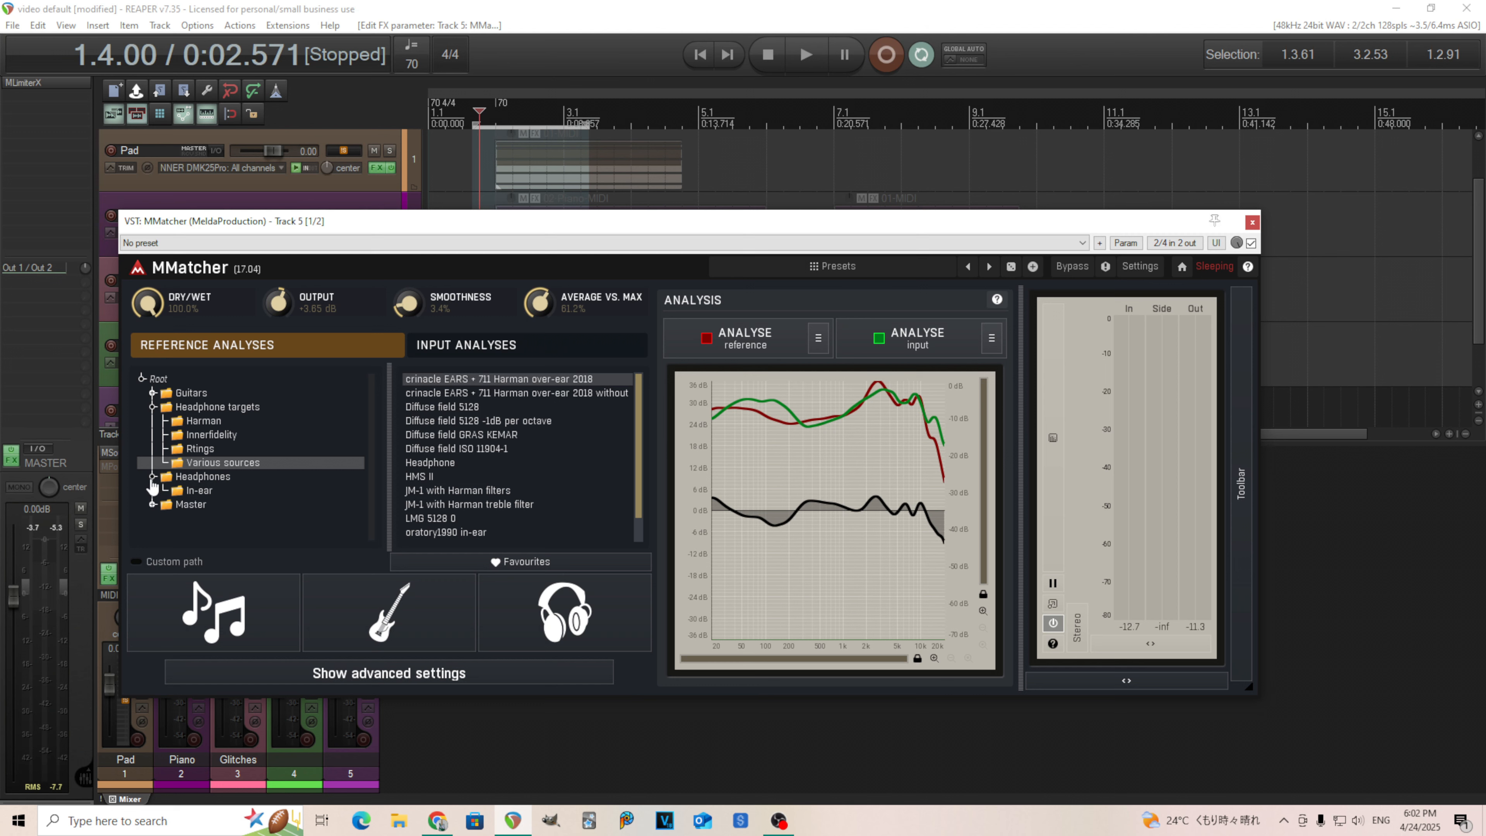
{"action": "left_click", "coordinate": [199, 489]}
{"action": "scroll", "coordinate": [574, 506], "scroll_direction": "up", "scroll_amount": 5}
{"action": "scroll", "coordinate": [591, 480], "scroll_direction": "down", "scroll_amount": 2}
{"action": "left_click_drag", "start_coordinate": [638, 386], "coordinate": [647, 539]}
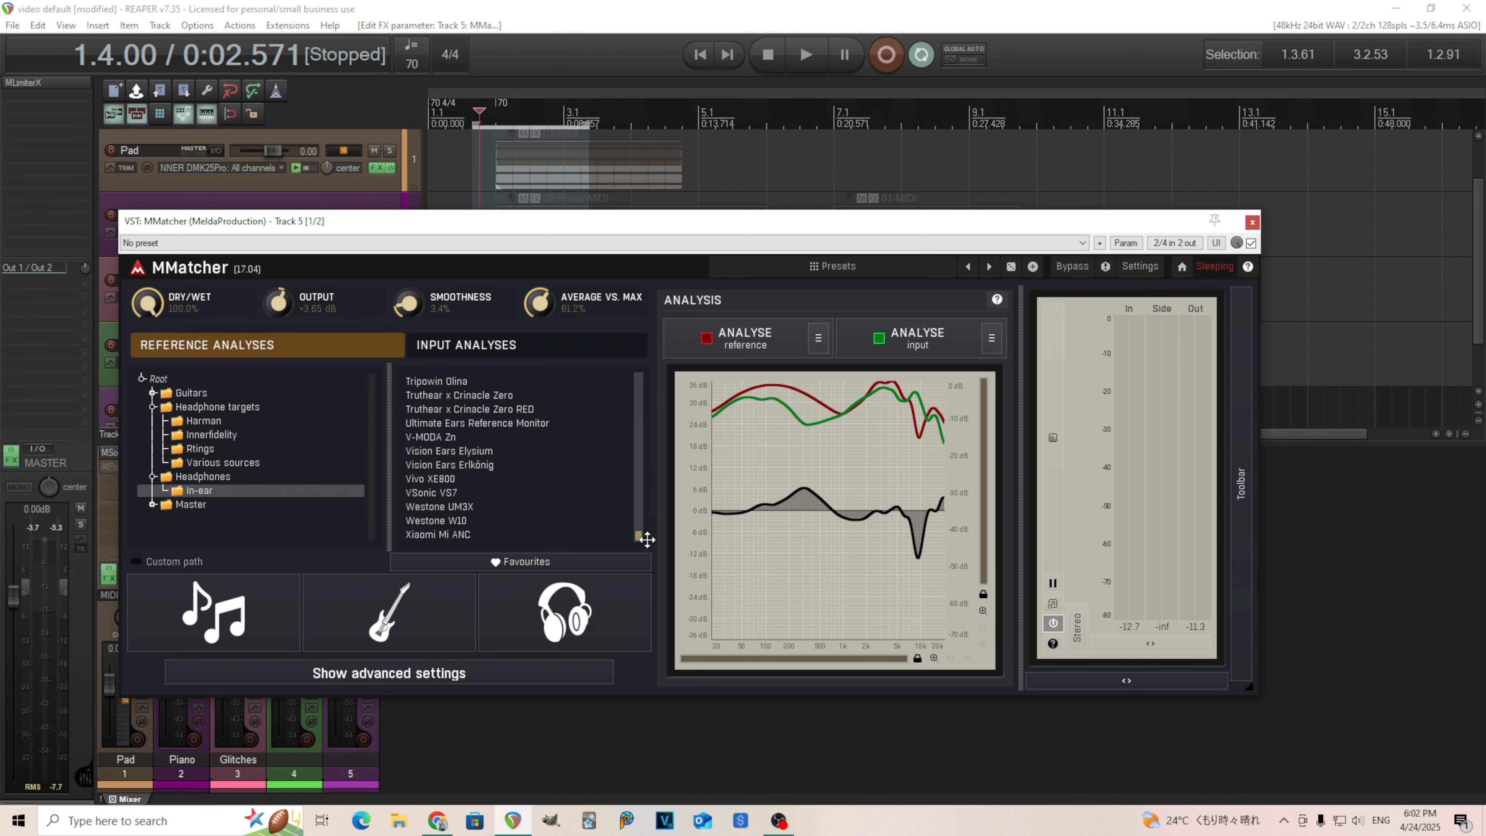
{"action": "left_click", "coordinate": [154, 477]}
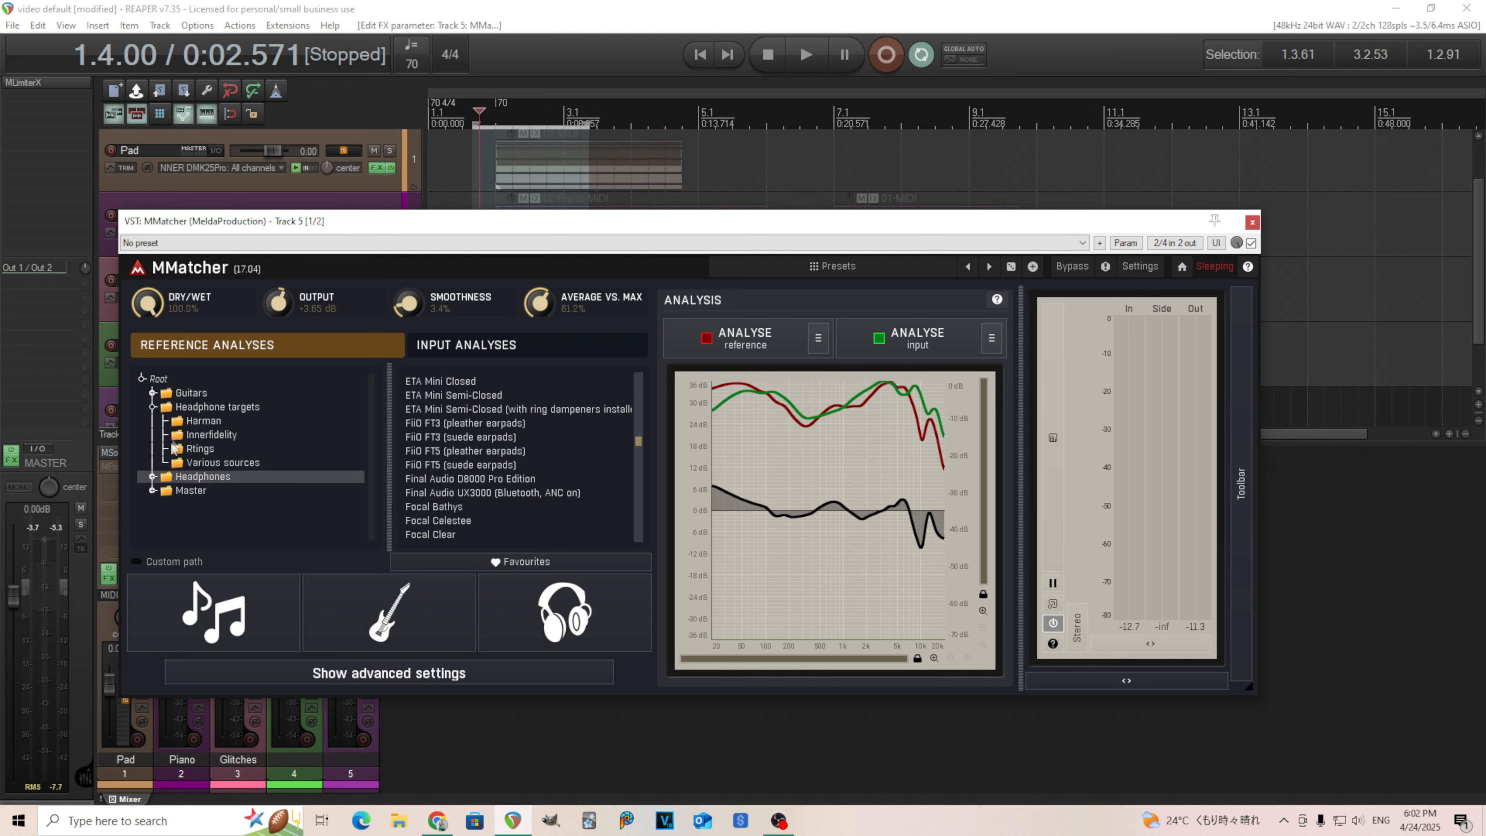
- Try the All headphones median, Default and Flat headphone targets as the reference
{"action": "left_click", "coordinate": [198, 411]}
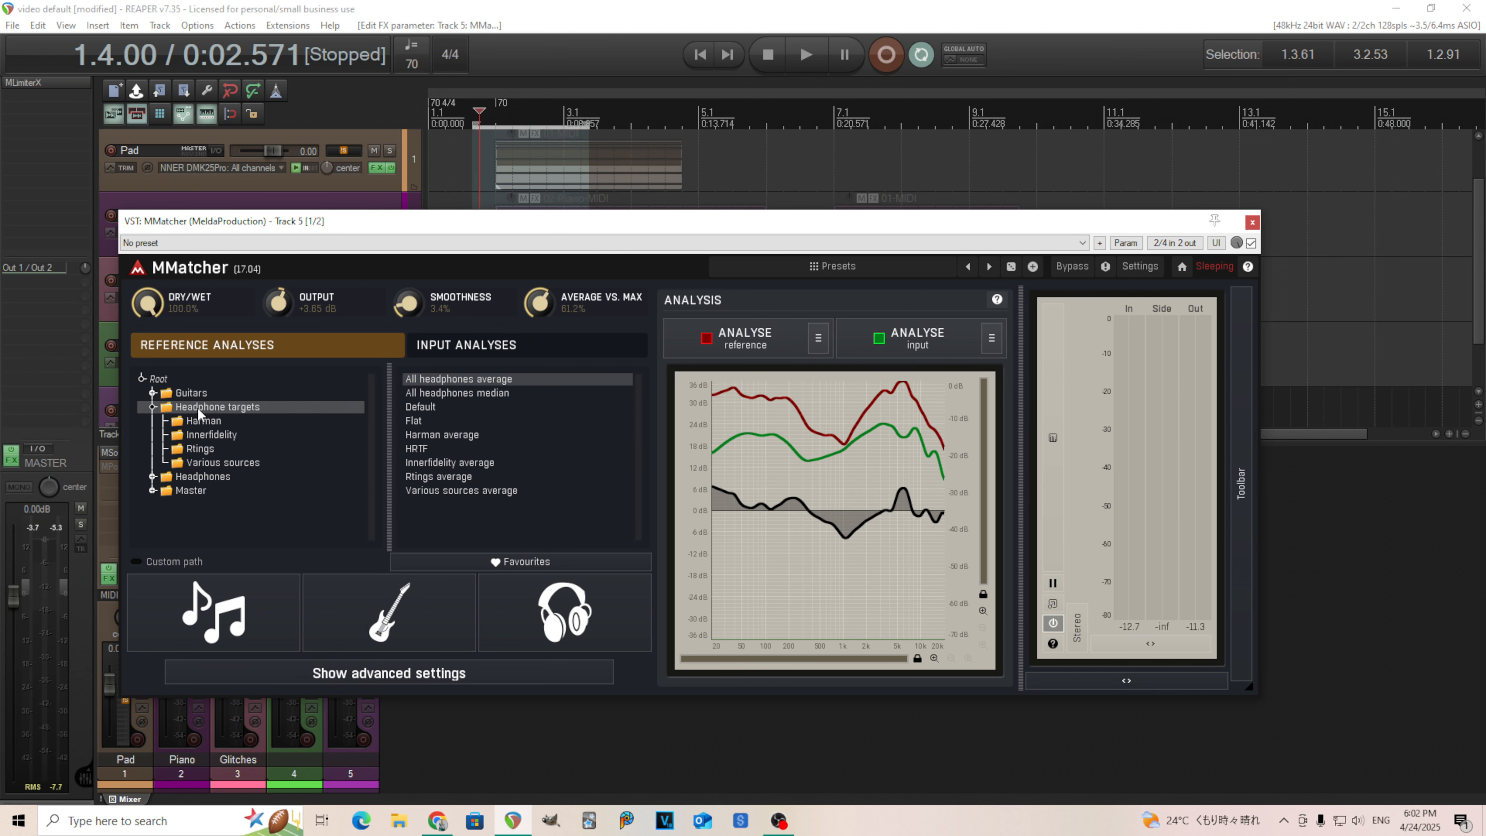
{"action": "left_click", "coordinate": [556, 391]}
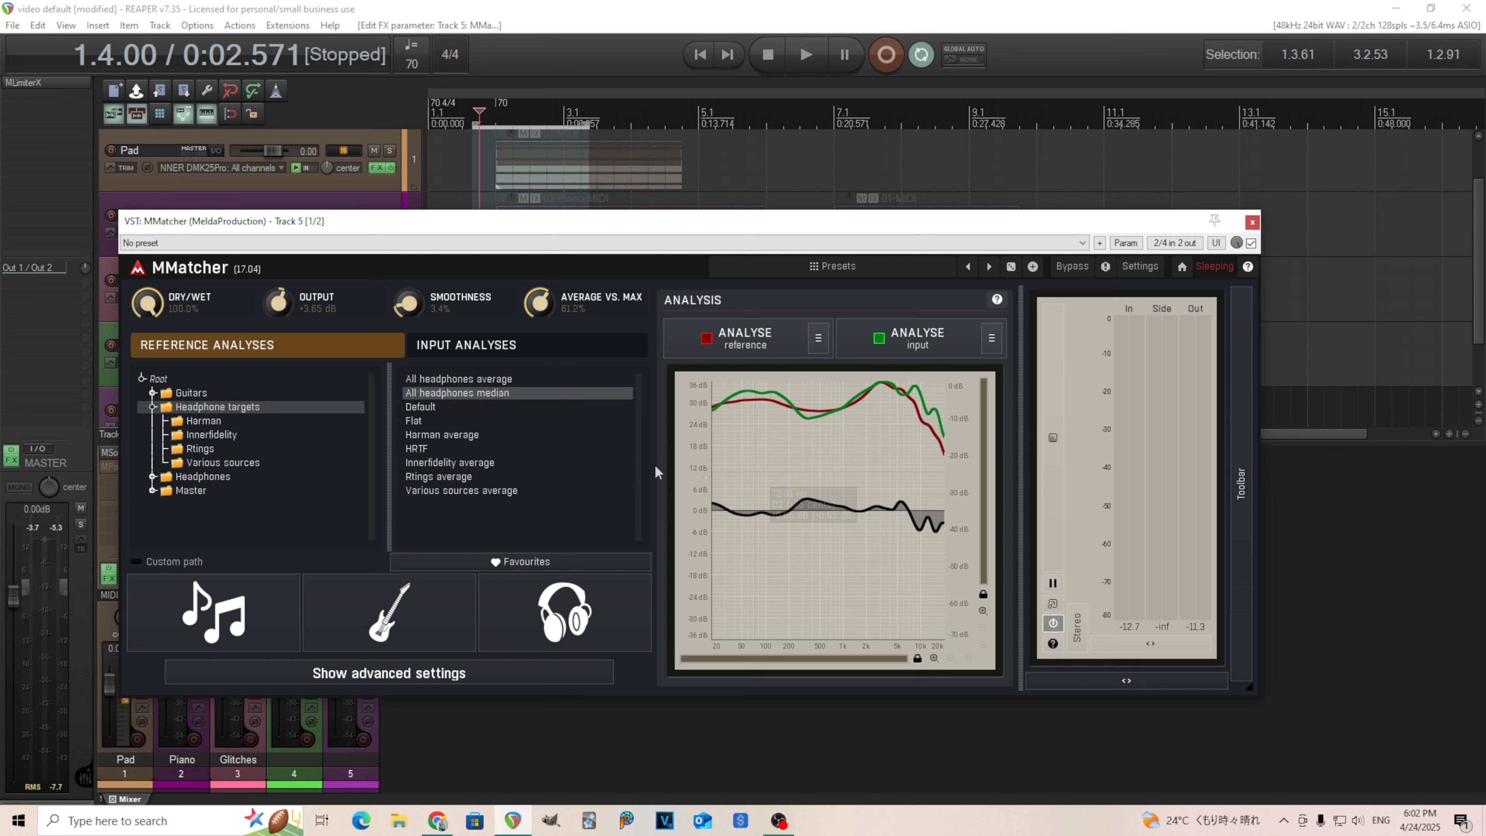
{"action": "left_click", "coordinate": [516, 408]}
{"action": "left_click", "coordinate": [546, 420]}
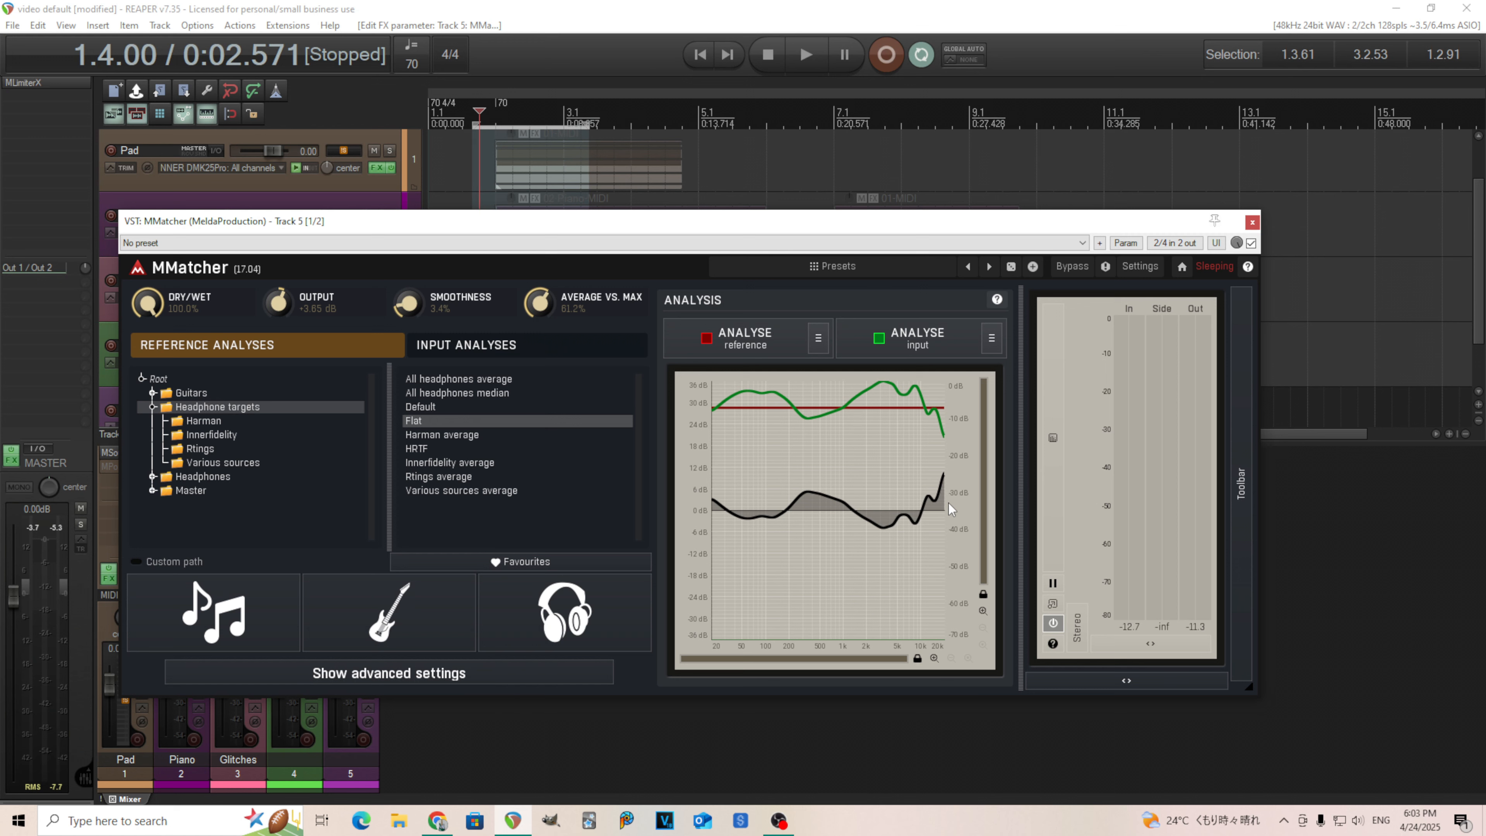
- Compare the headphone targets from Various sources average up to All headphones median as reference, finishing on Harman average
{"action": "left_click", "coordinate": [542, 492]}
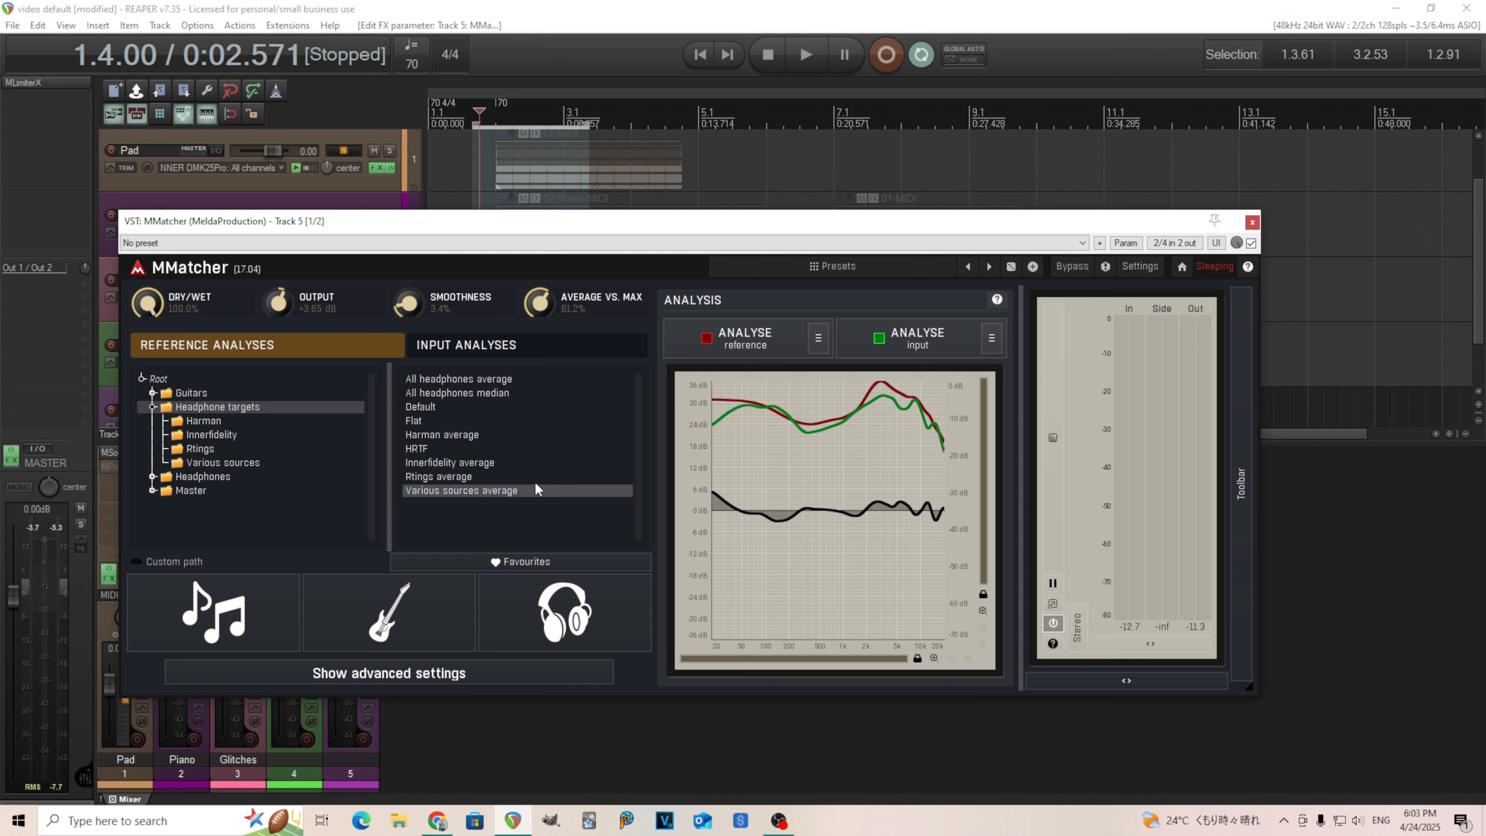
{"action": "left_click", "coordinate": [532, 476]}
{"action": "left_click", "coordinate": [526, 461]}
{"action": "left_click", "coordinate": [514, 444]}
{"action": "left_click", "coordinate": [515, 423]}
{"action": "left_click", "coordinate": [518, 445]}
{"action": "left_click", "coordinate": [520, 436]}
{"action": "left_click", "coordinate": [505, 419]}
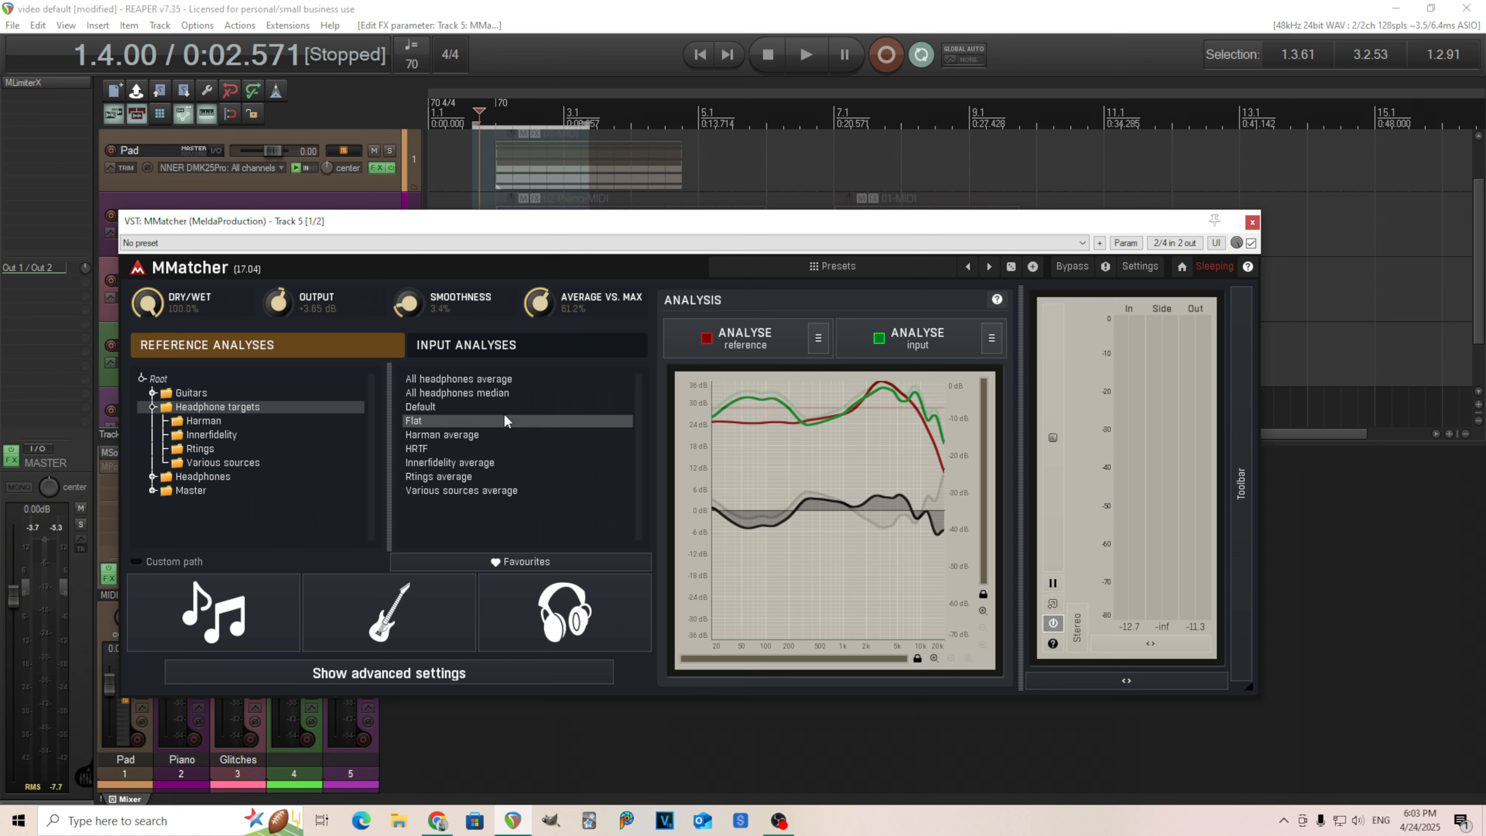
{"action": "left_click", "coordinate": [507, 405]}
{"action": "left_click", "coordinate": [511, 392]}
{"action": "left_click", "coordinate": [515, 406]}
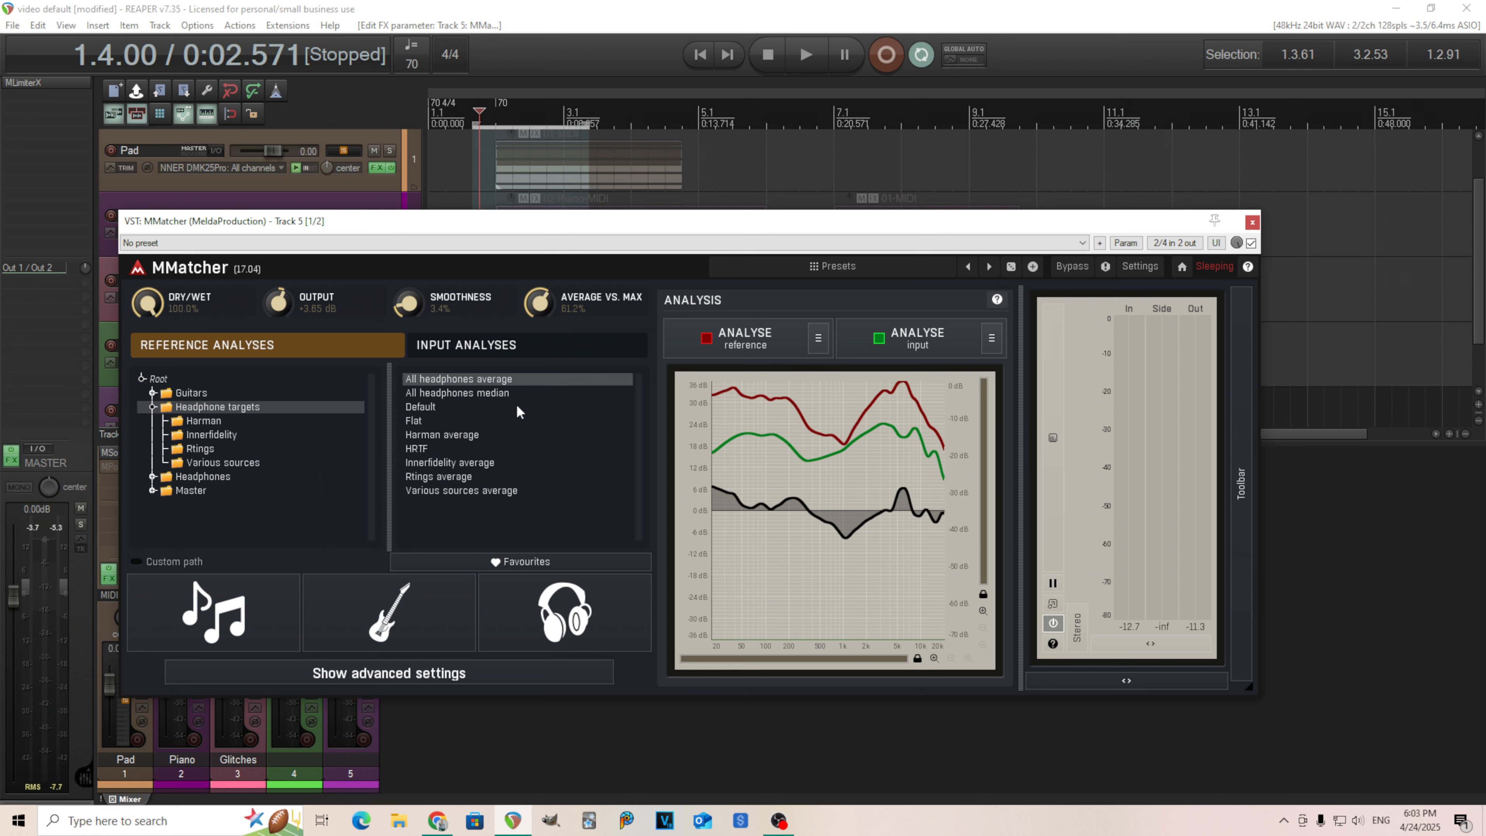
{"action": "left_click", "coordinate": [527, 434]}
- Try Harman references in-ear 2017-2, loudspeaker in-room flat 2013, over-ear 2013 and over-ear 2013 without bass, and collapse Headphone targets
{"action": "left_click", "coordinate": [221, 422]}
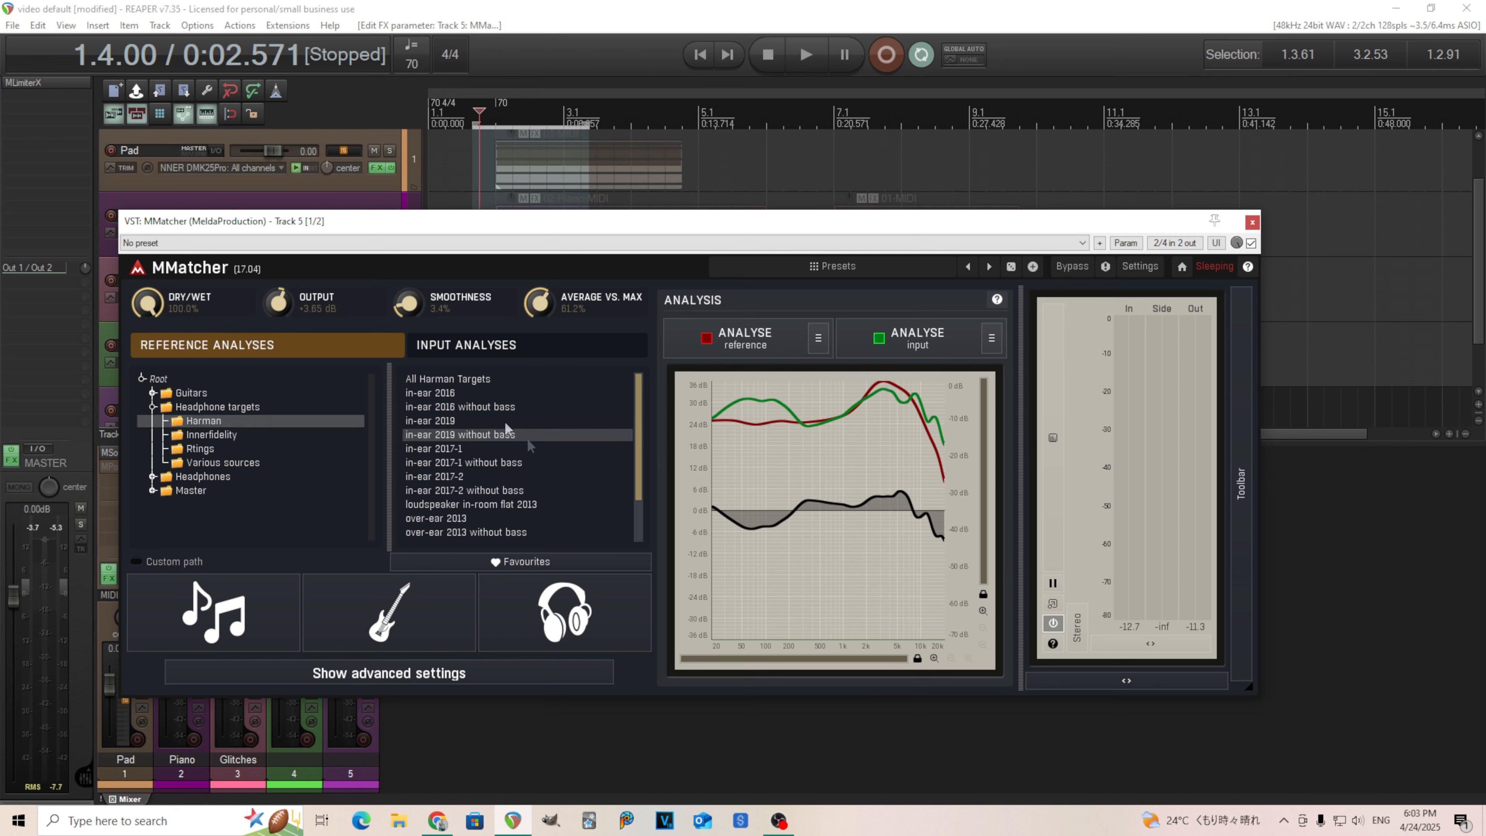
{"action": "left_click", "coordinate": [527, 476]}
{"action": "left_click", "coordinate": [553, 502]}
{"action": "left_click", "coordinate": [573, 519]}
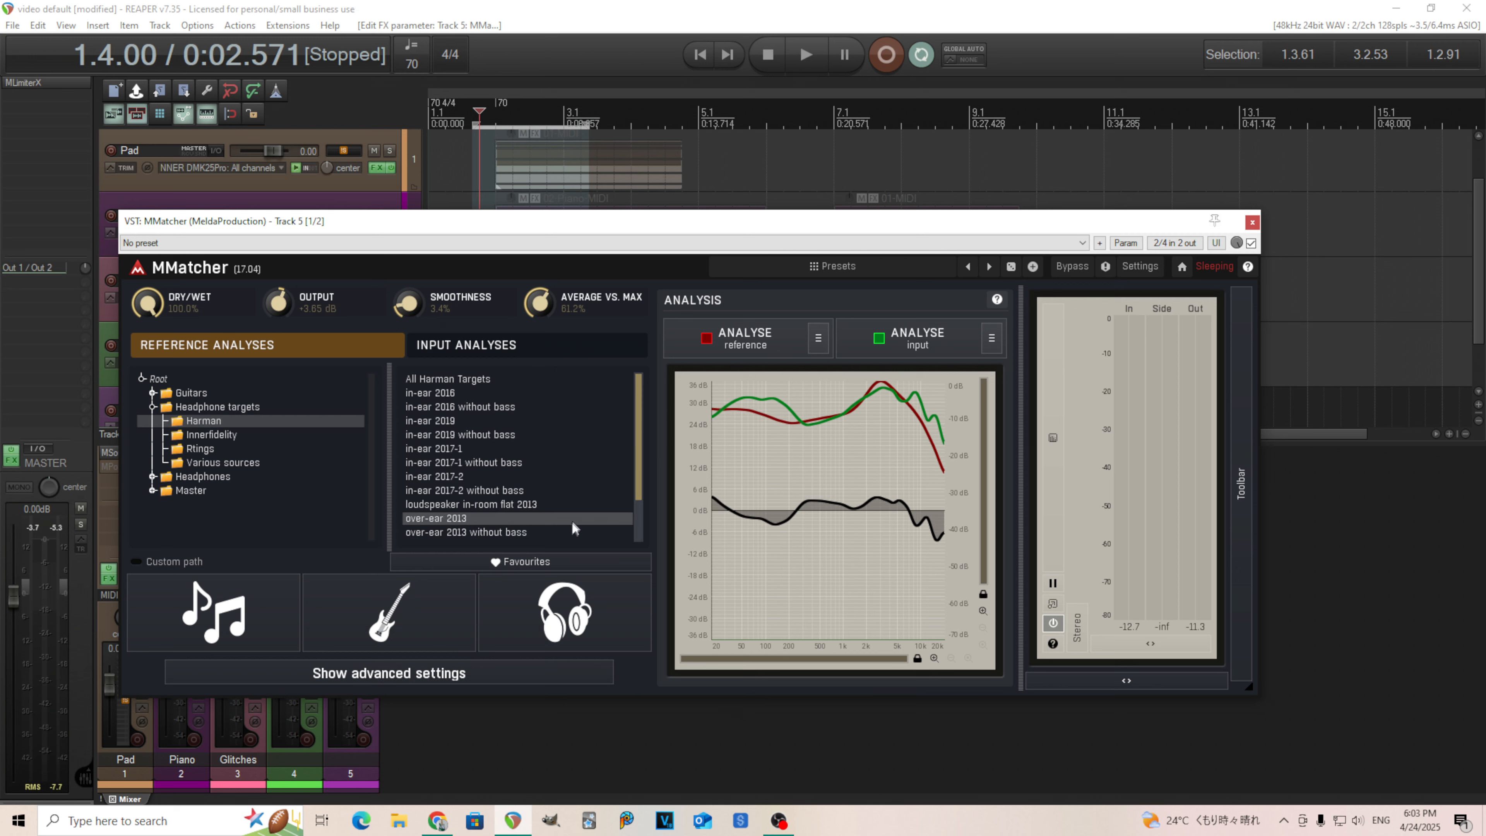
{"action": "left_click", "coordinate": [571, 532]}
{"action": "scroll", "coordinate": [565, 492], "scroll_direction": "down", "scroll_amount": 2}
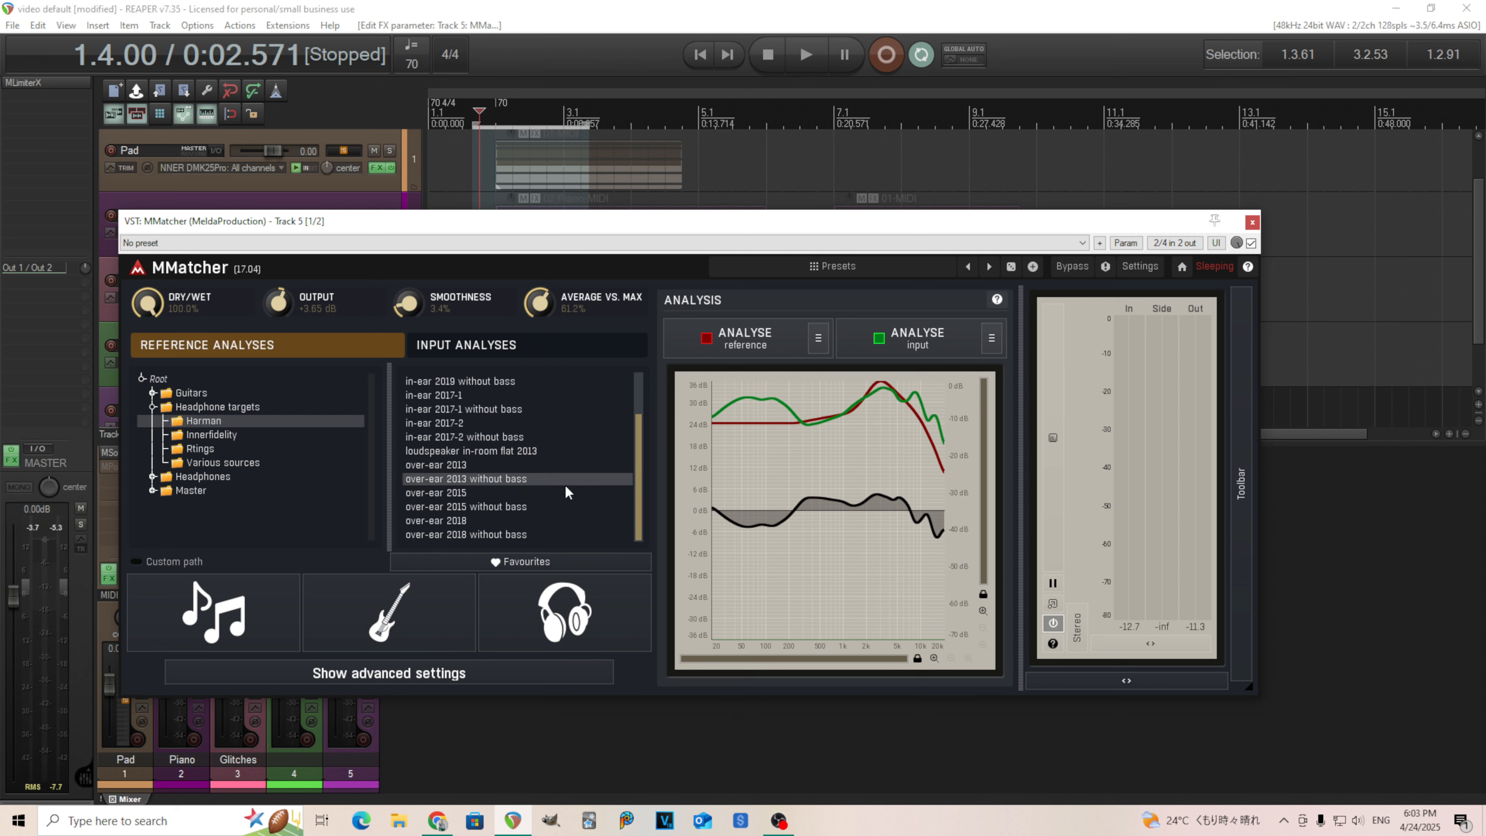
{"action": "scroll", "coordinate": [564, 484], "scroll_direction": "up", "scroll_amount": 2}
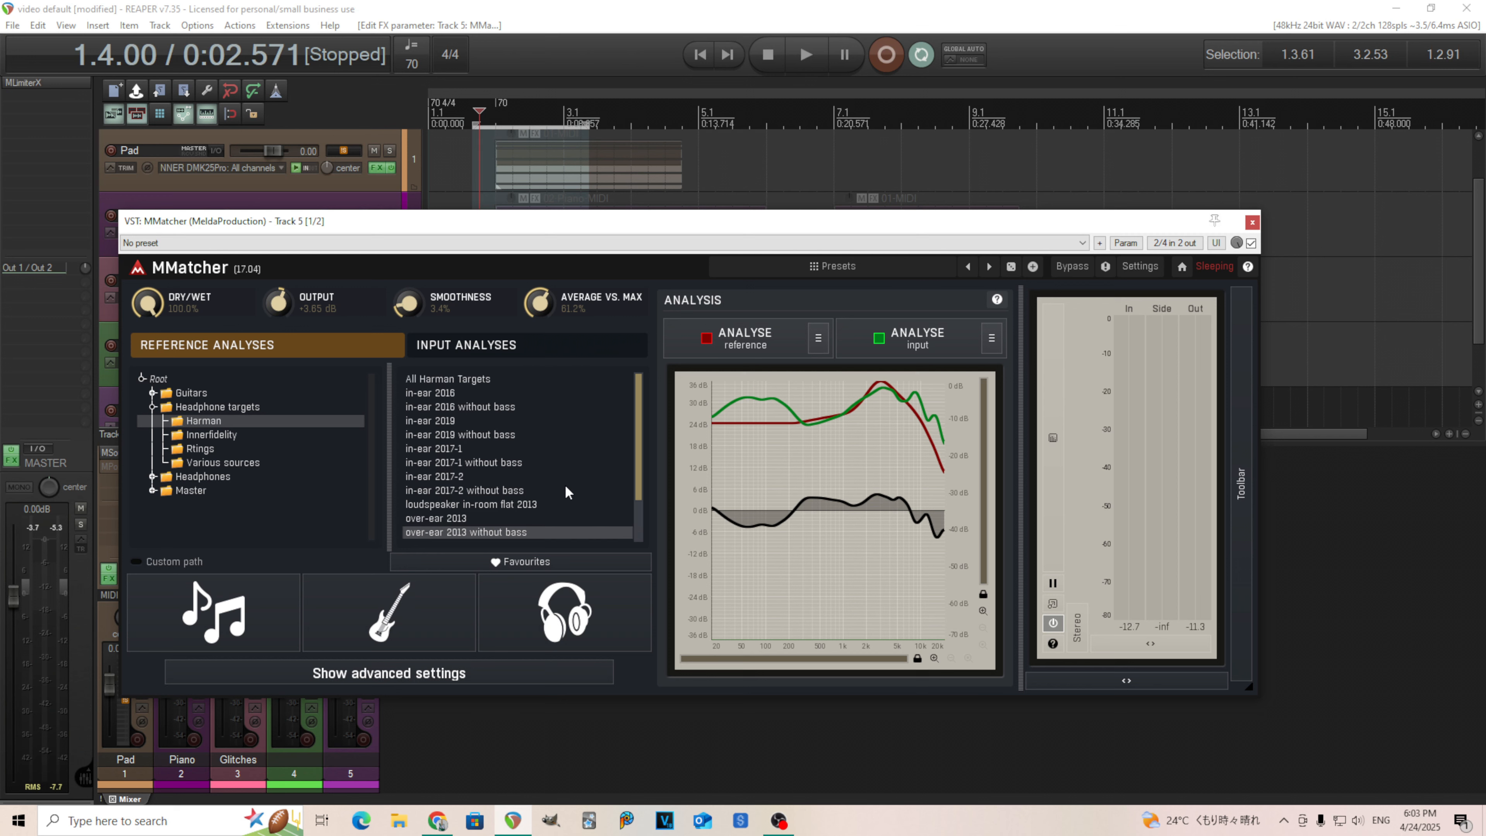
{"action": "left_click", "coordinate": [154, 408]}
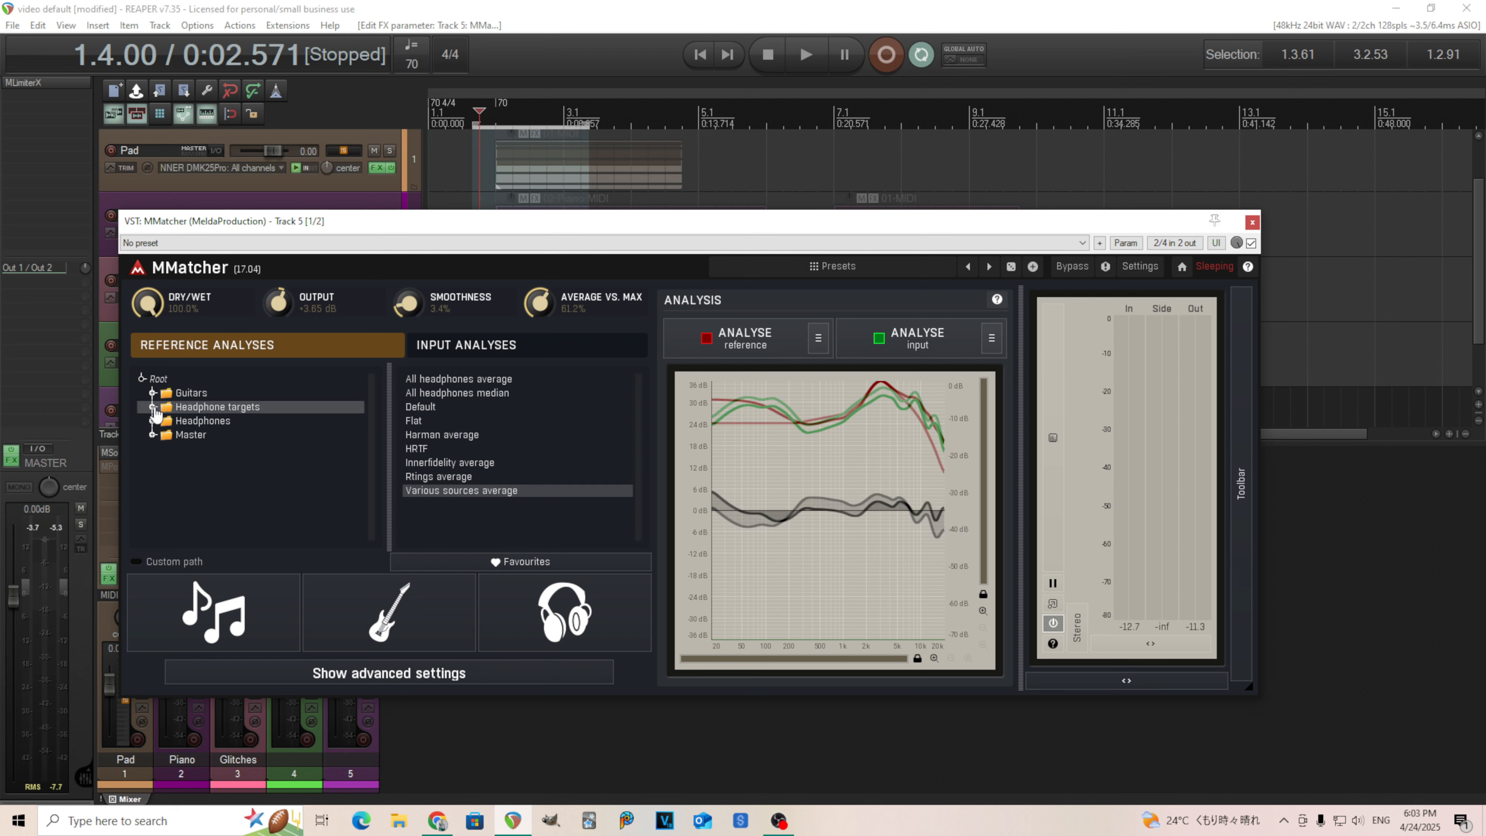
- Review the save and processing options for the reference analysis, close them and expand the Guitars folder
{"action": "left_click", "coordinate": [817, 338]}
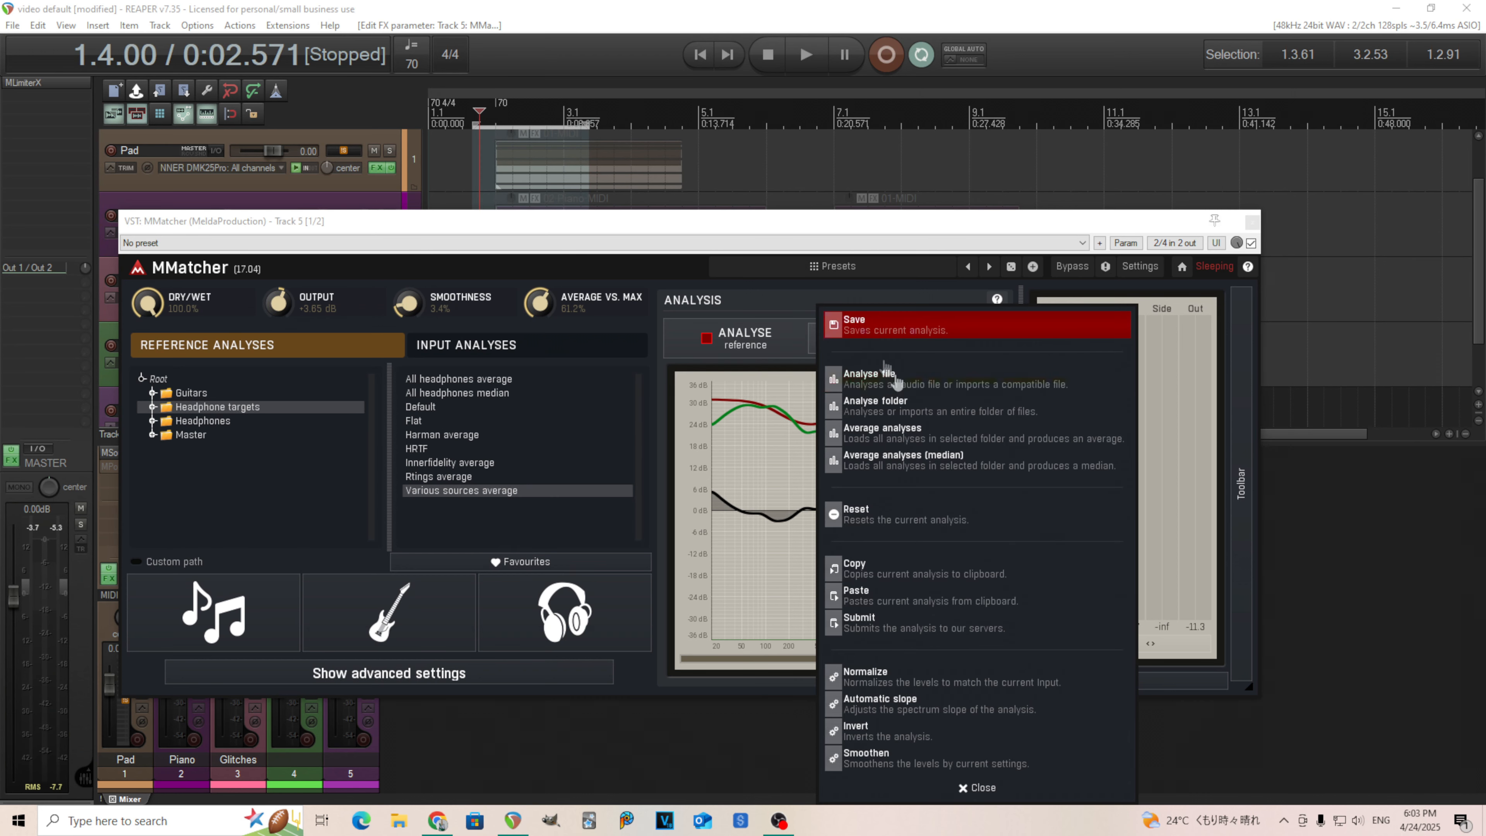
{"action": "left_click", "coordinate": [452, 527]}
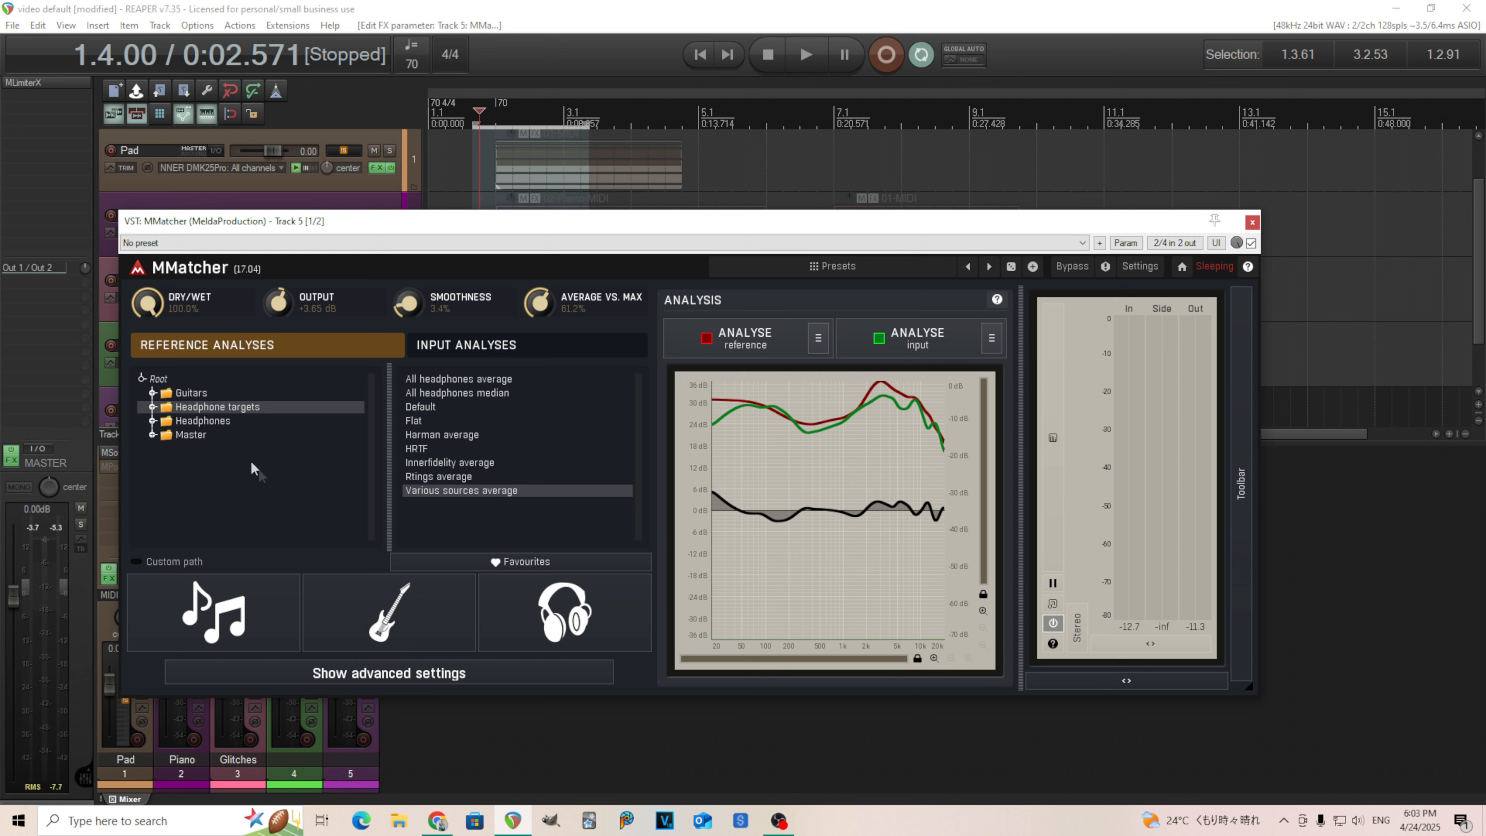
{"action": "left_click", "coordinate": [152, 394]}
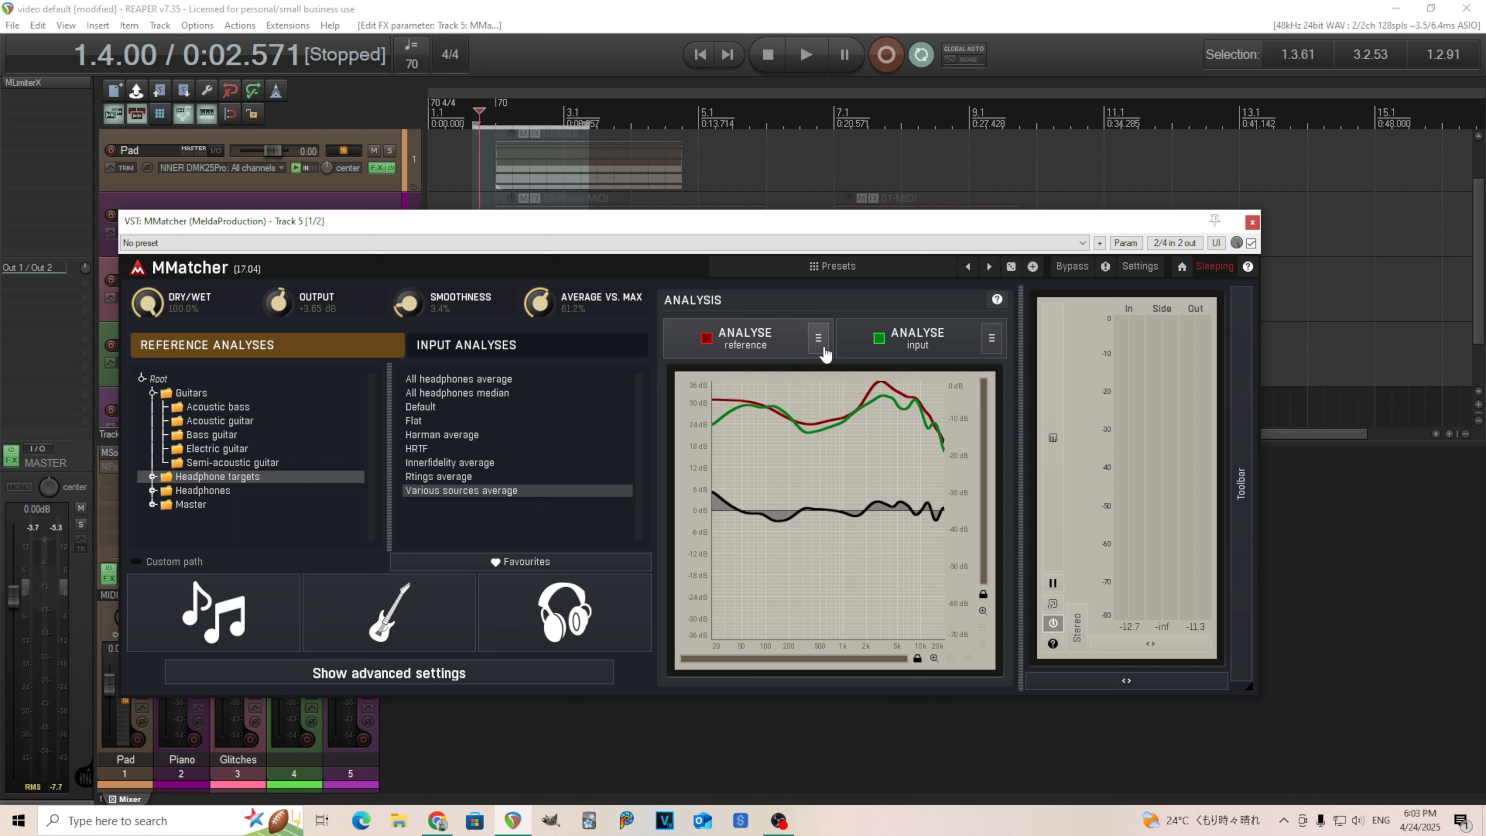
- Show the save dialog for the input analysis and close it without entering a filename
{"action": "left_click", "coordinate": [995, 341]}
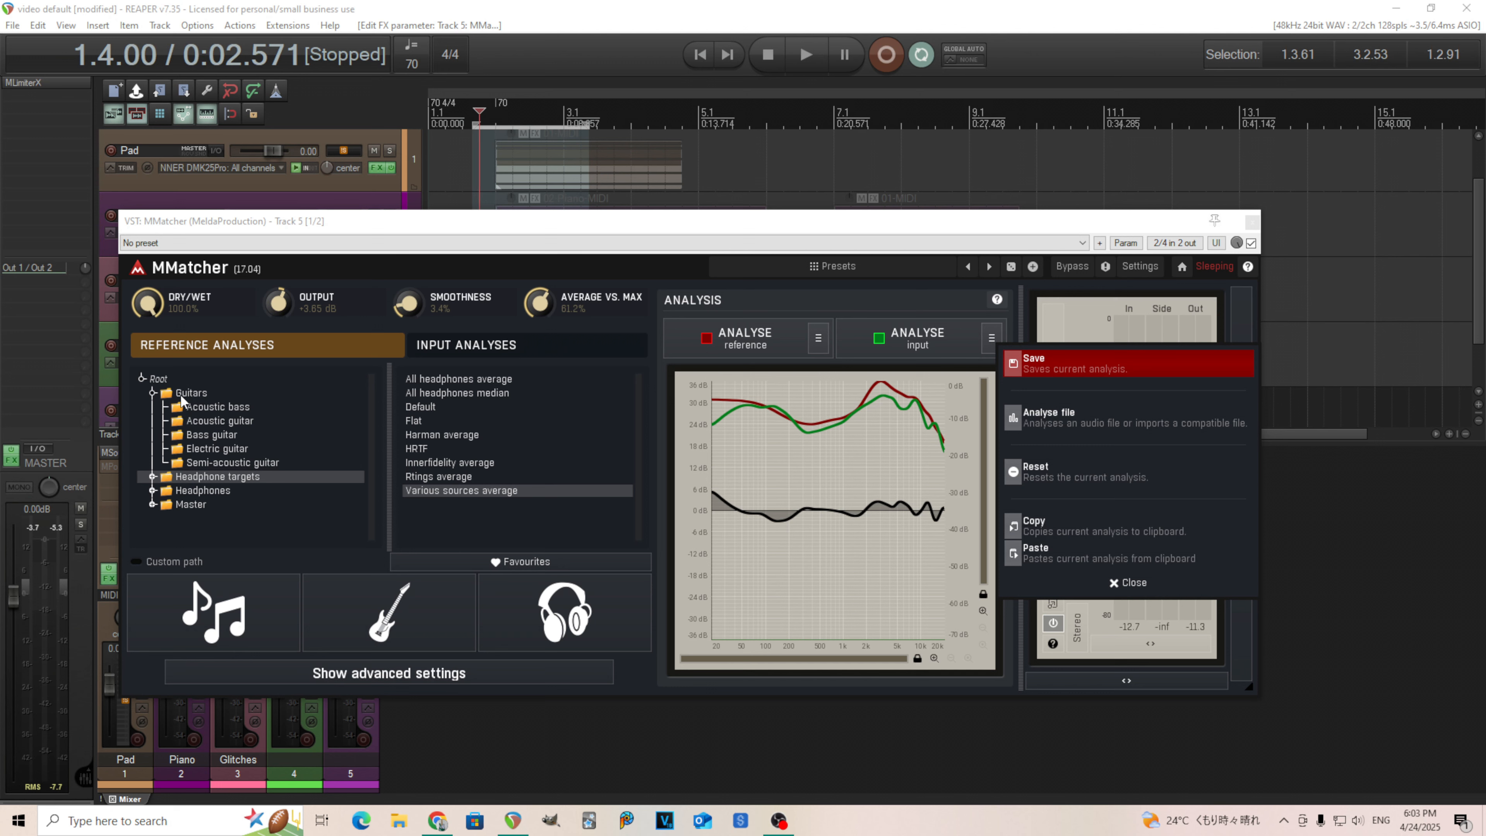
{"action": "left_click", "coordinate": [1081, 359]}
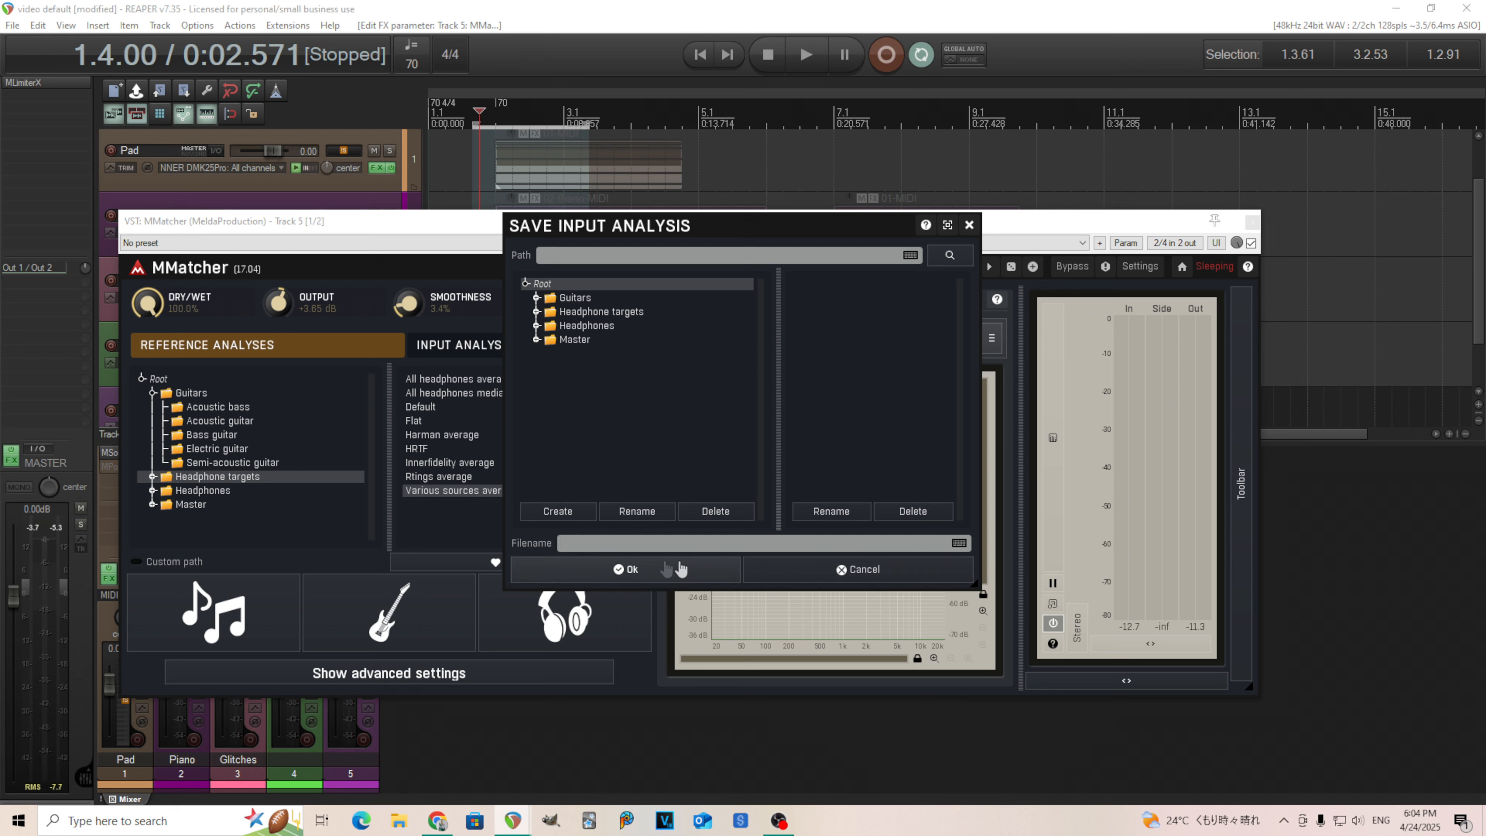
{"action": "left_click", "coordinate": [680, 569]}
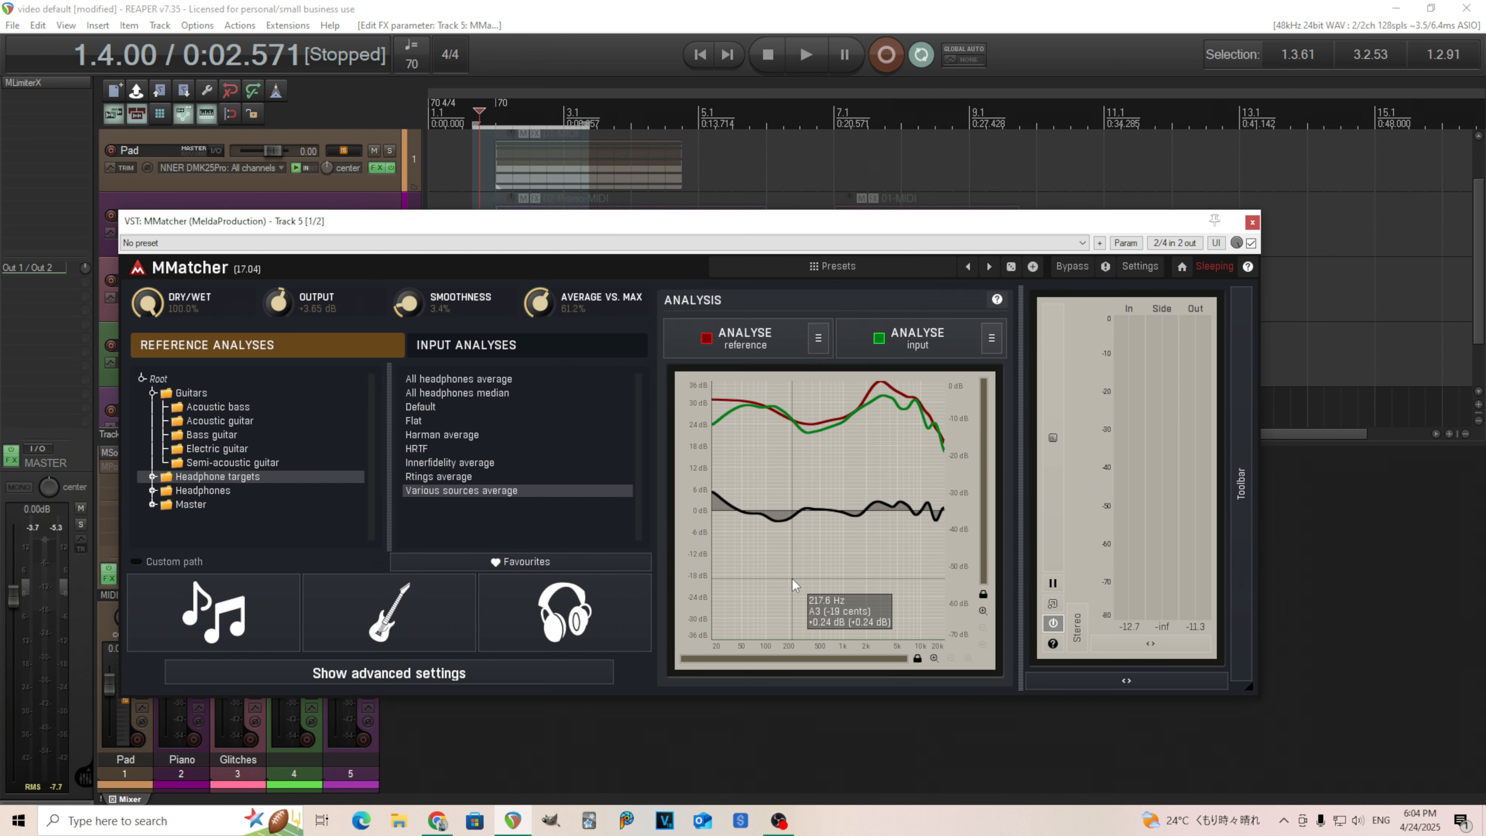